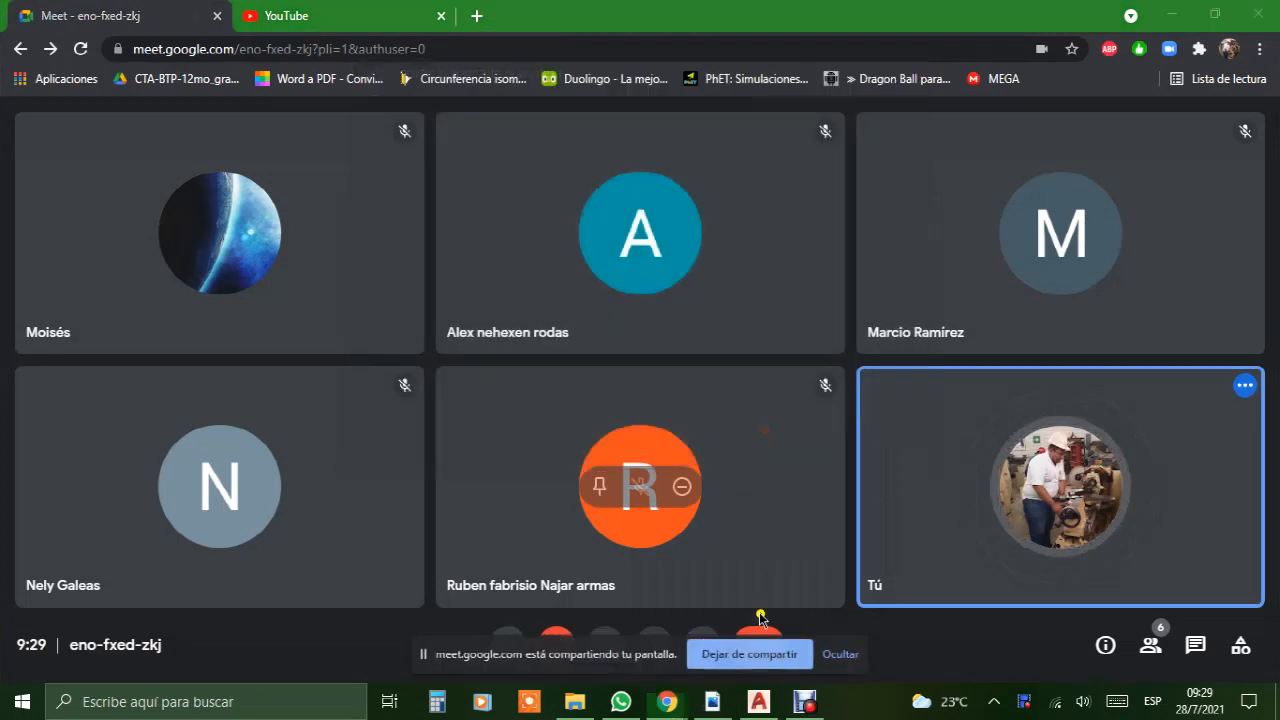
Step: Switch to AutoCAD, dismiss the screen-sharing notice and close the open drawing Dibujo1
click(820, 656)
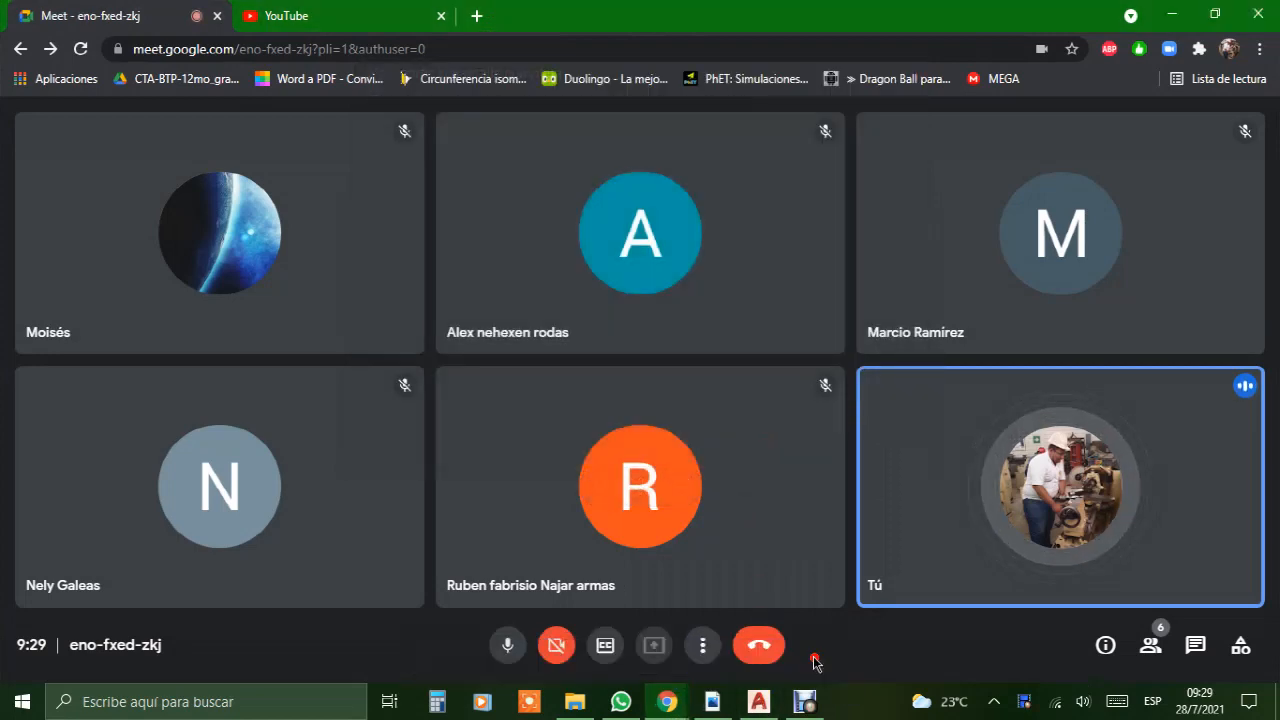
click(759, 701)
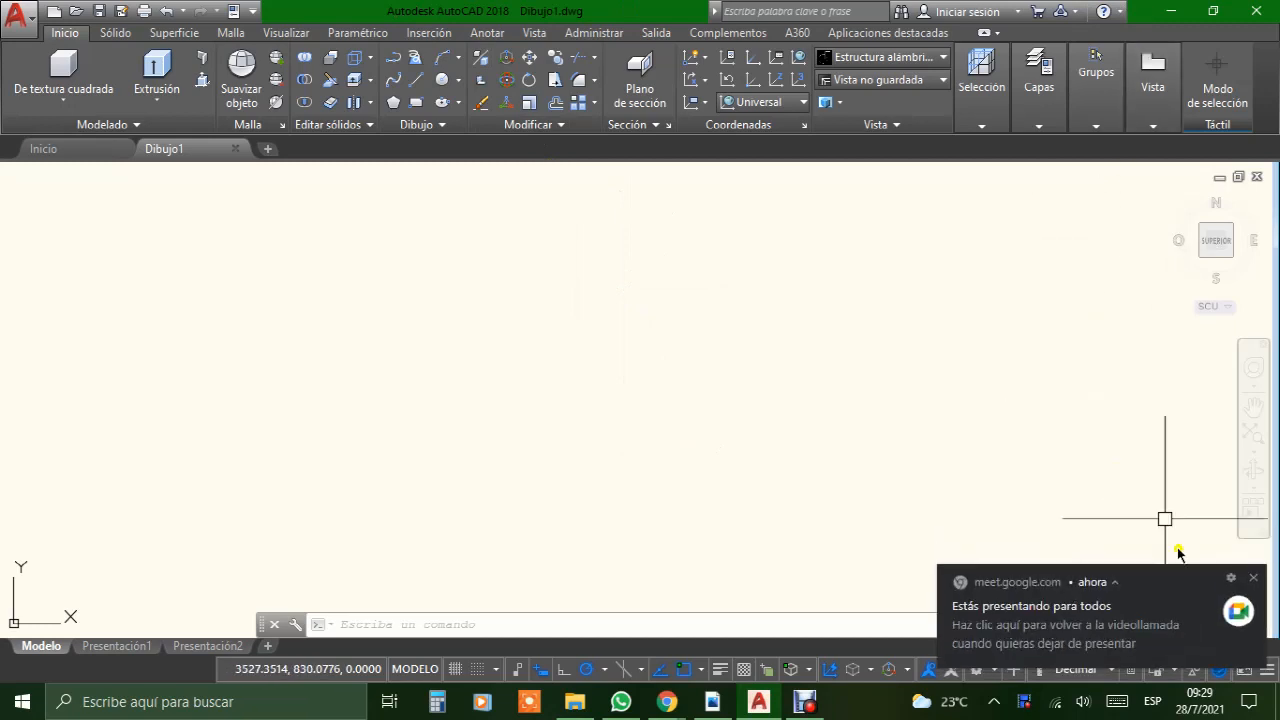
click(1253, 564)
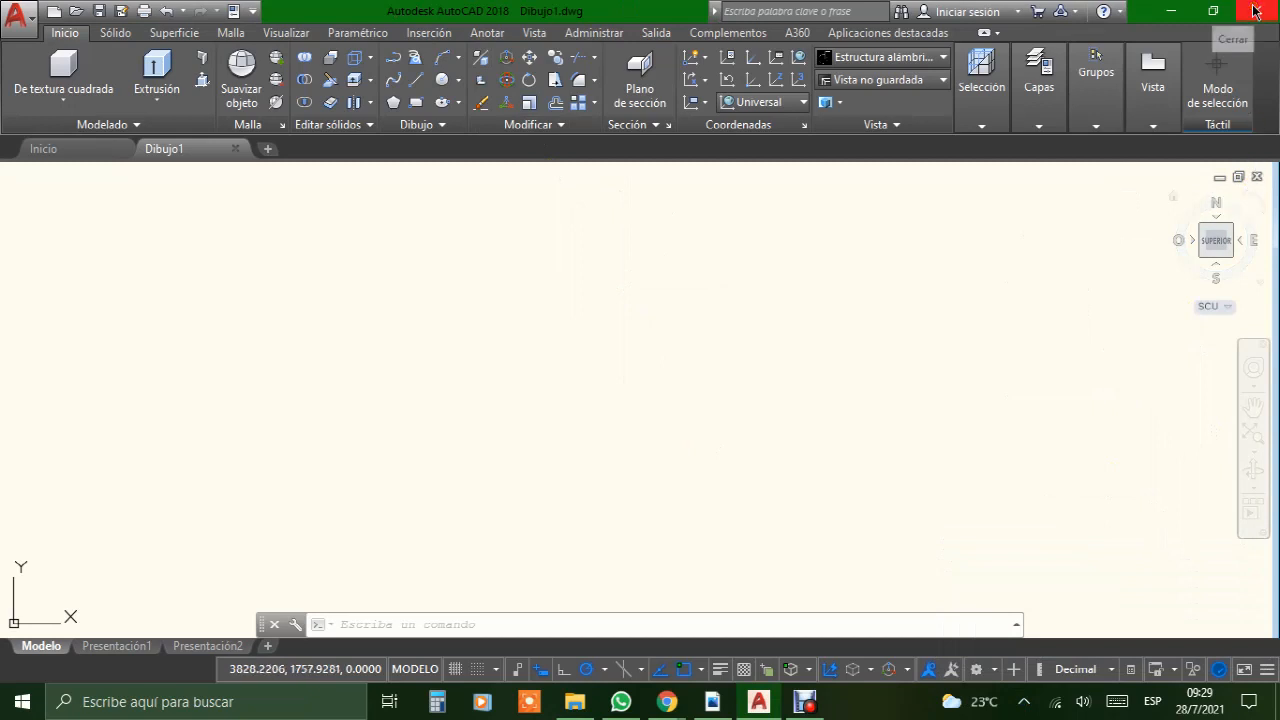
click(1256, 177)
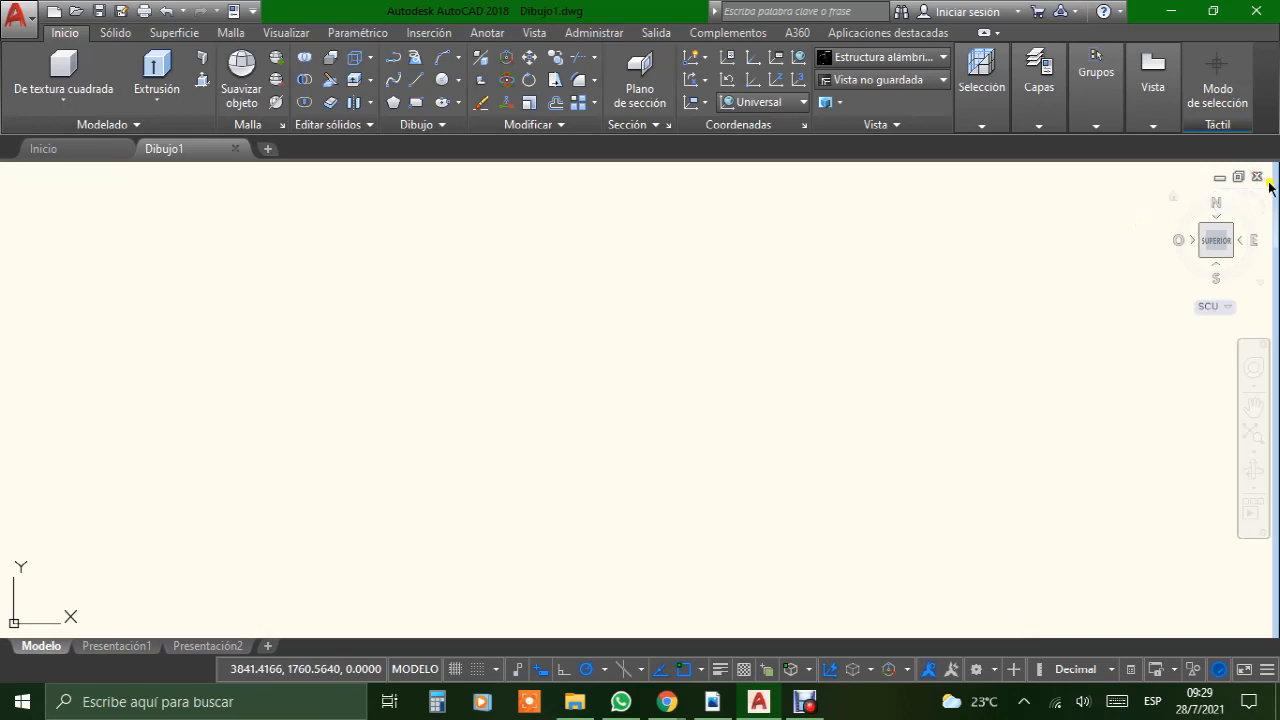
click(1256, 177)
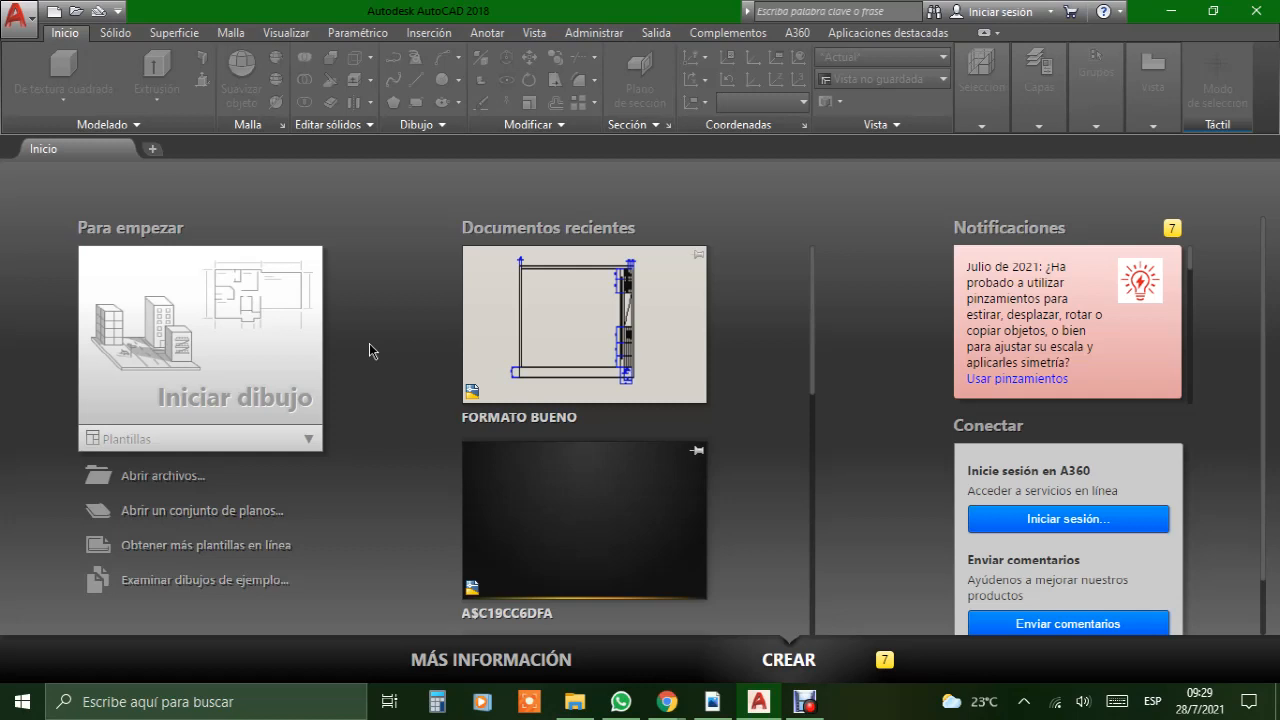
Step: Create a new drawing without a template, using metric units
click(54, 13)
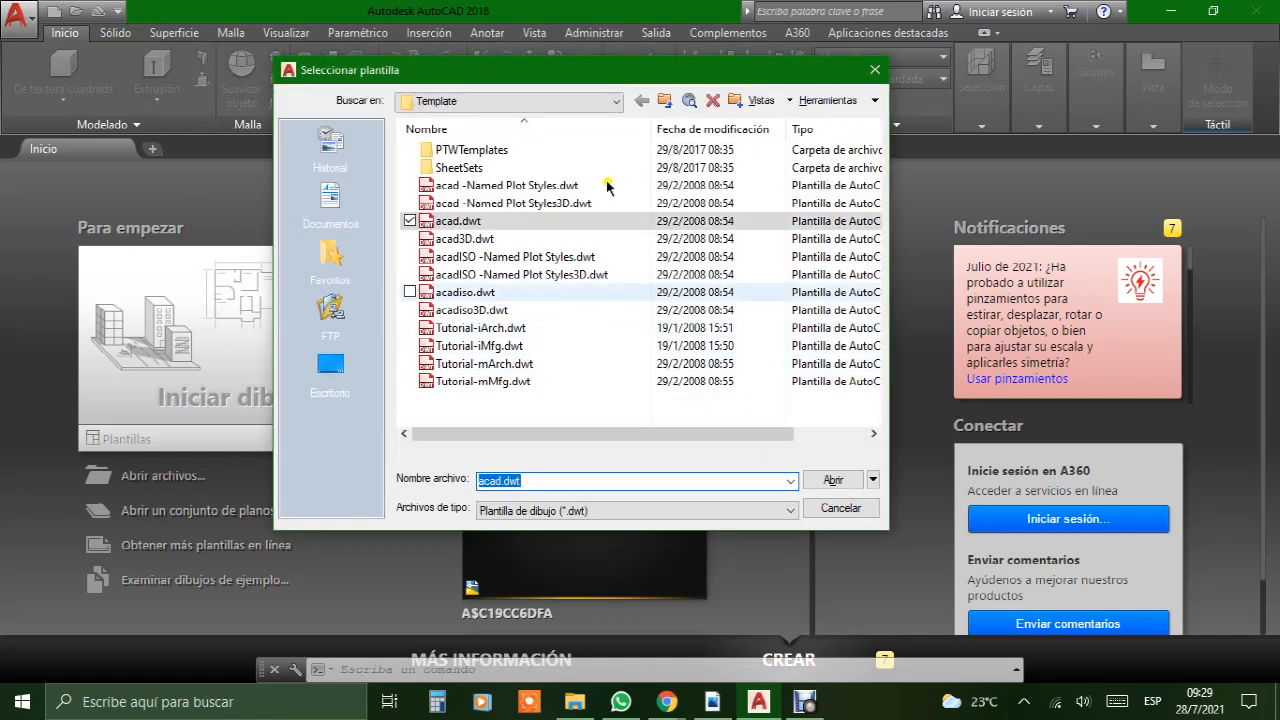
click(873, 481)
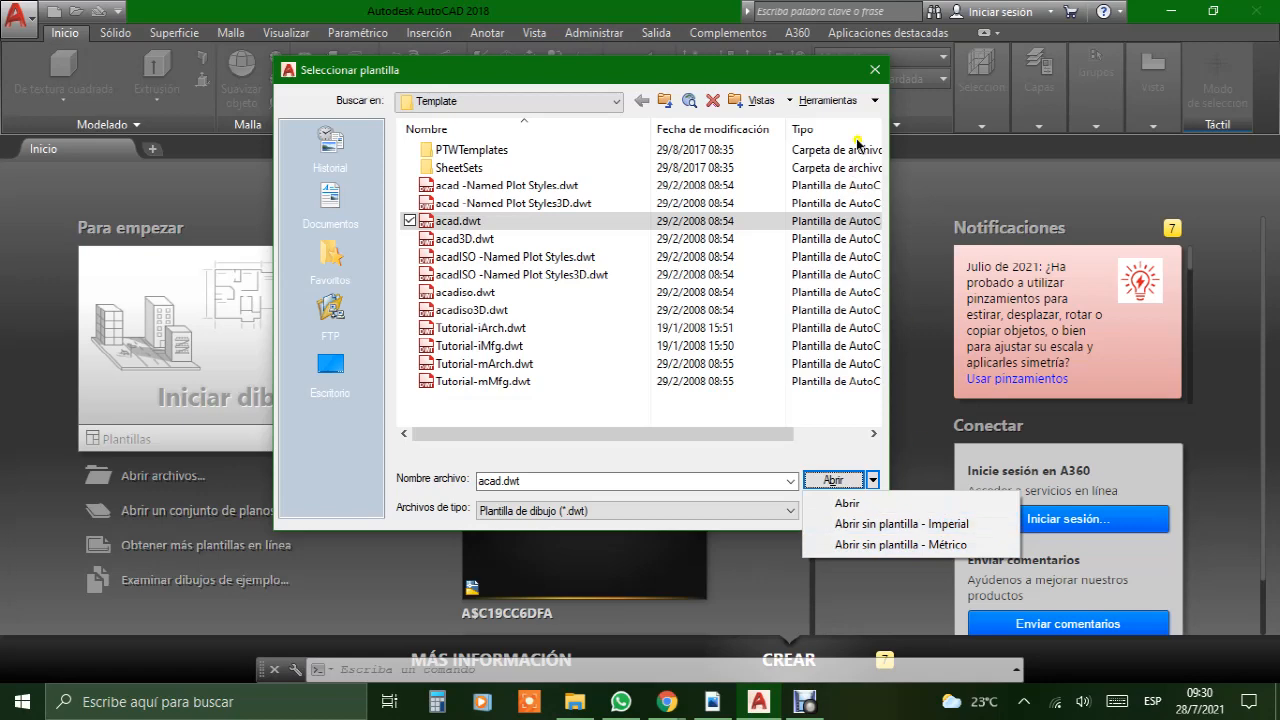
click(929, 546)
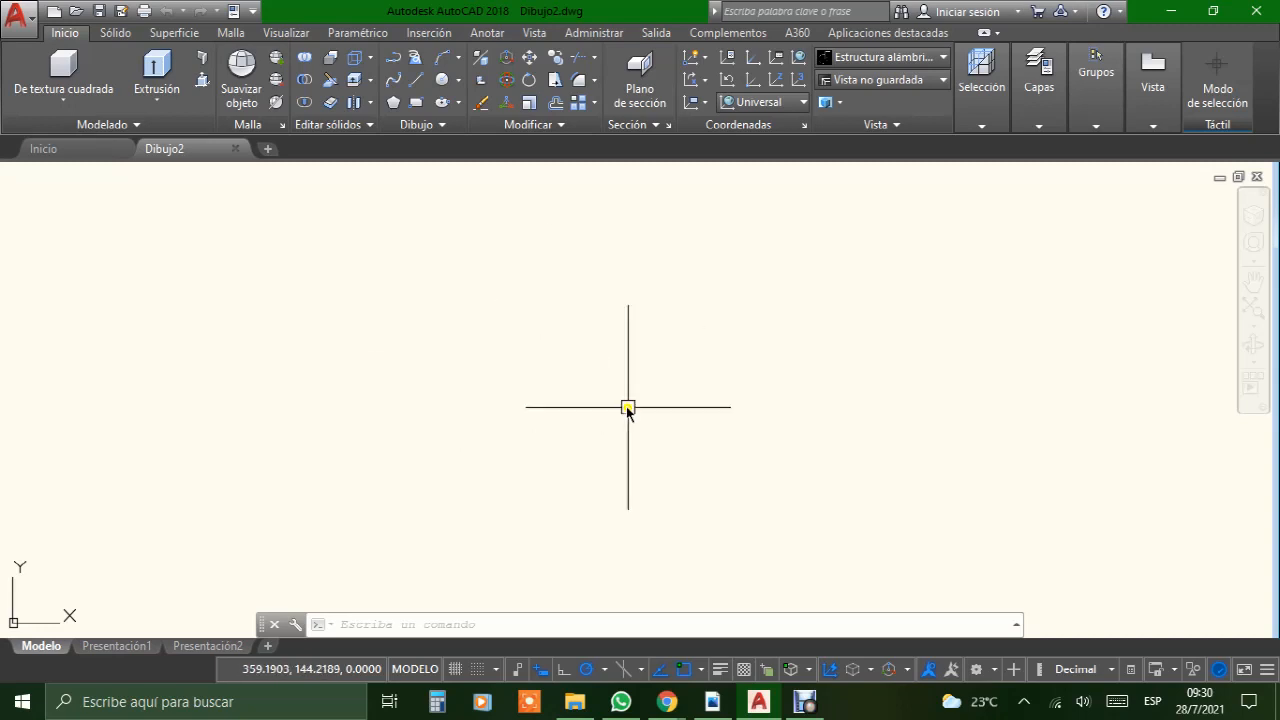
Step: Switch to Adobe Reader and examine the frame and title block in FORMATO BUENO.pdf
click(708, 698)
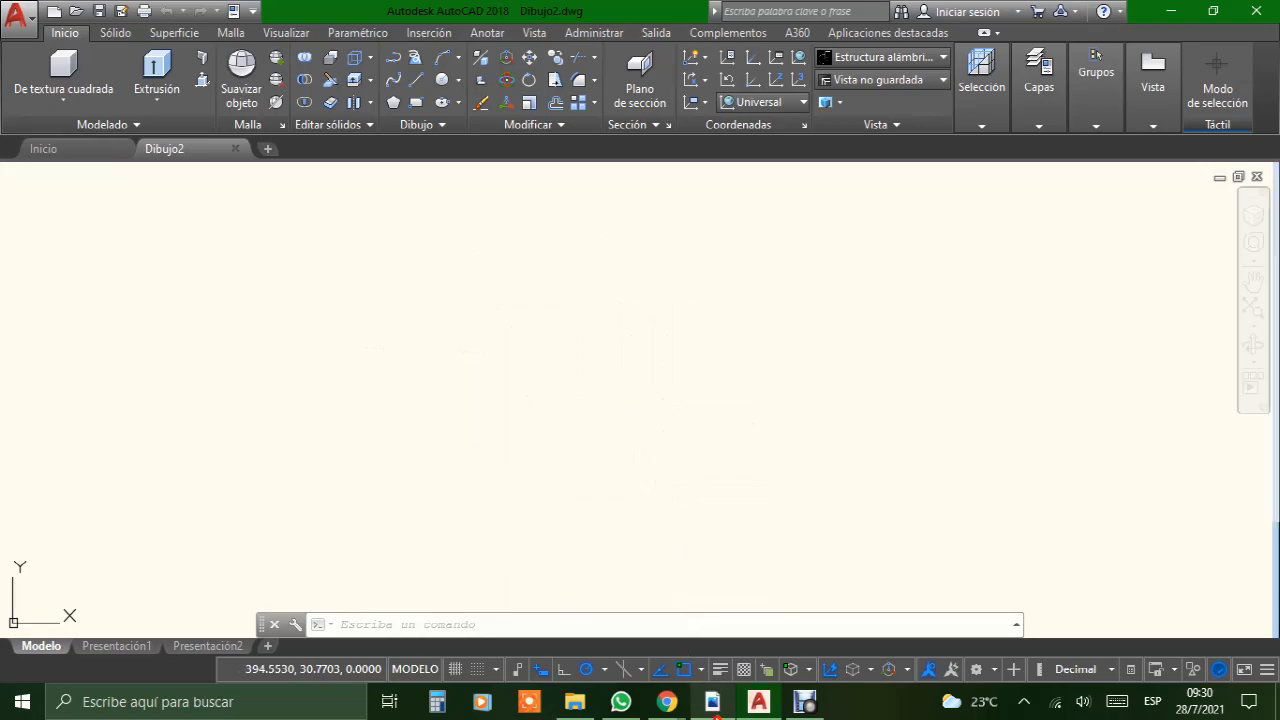
scroll(666, 322, down, 3)
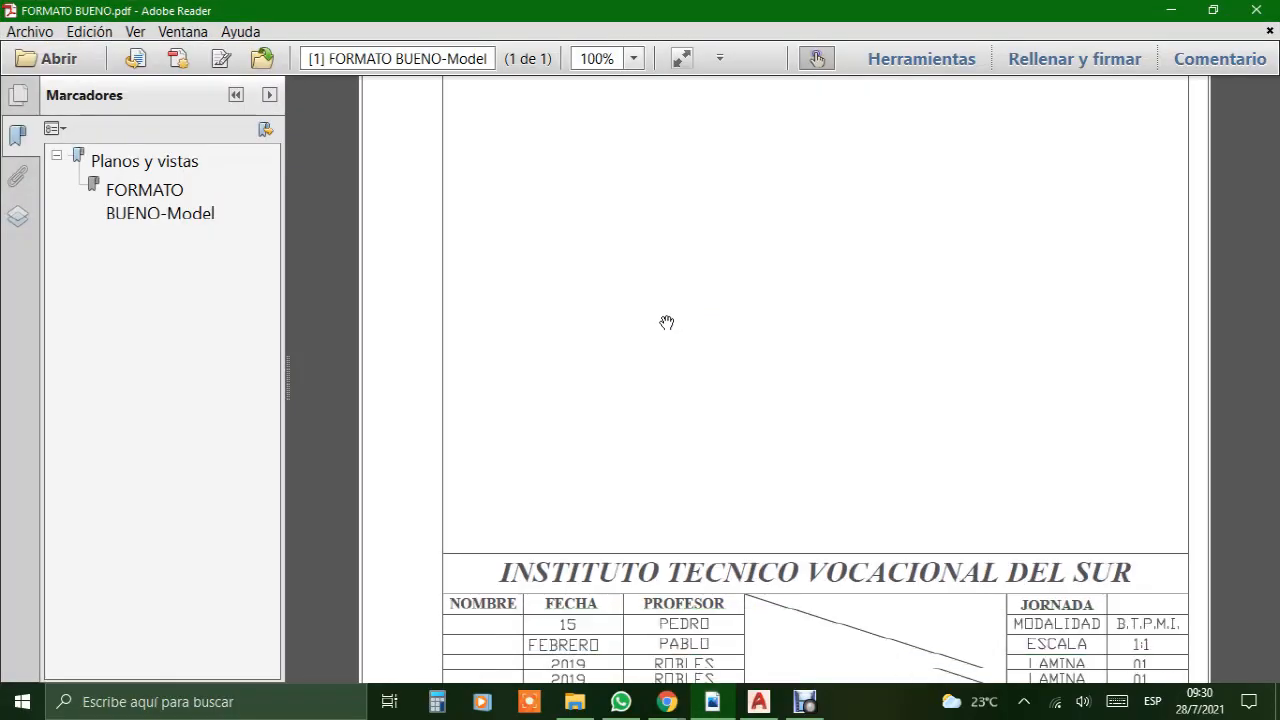
scroll(666, 322, up, 2)
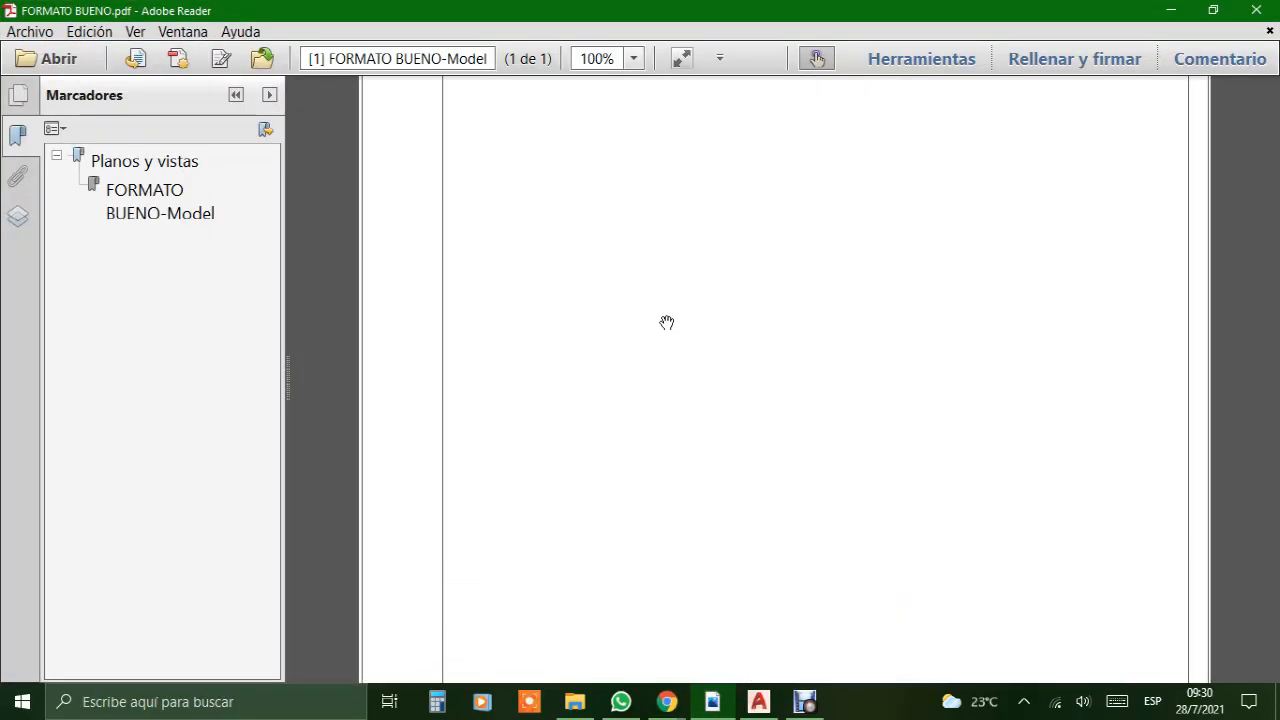
scroll(666, 322, up, 1)
scroll(666, 322, down, 1)
scroll(664, 400, down, 2)
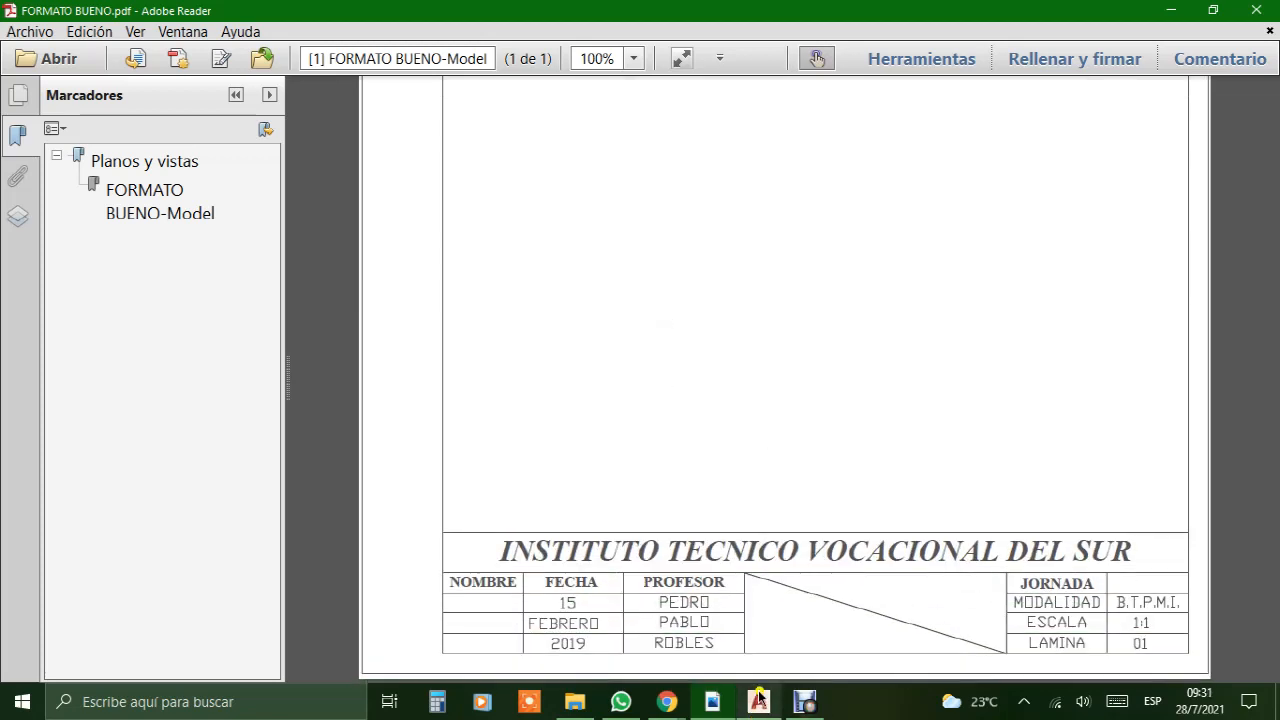
Step: Switch back to AutoCAD and set the workspace to Dibujo y anotación
click(759, 703)
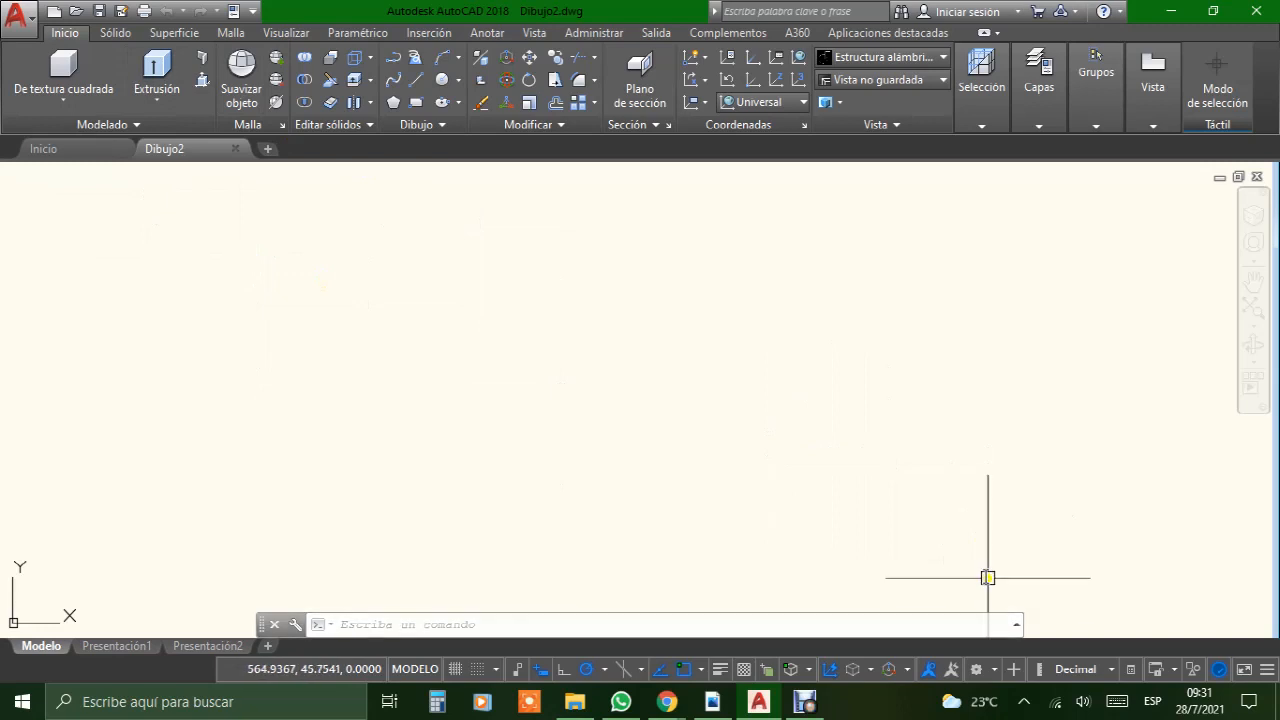
click(993, 677)
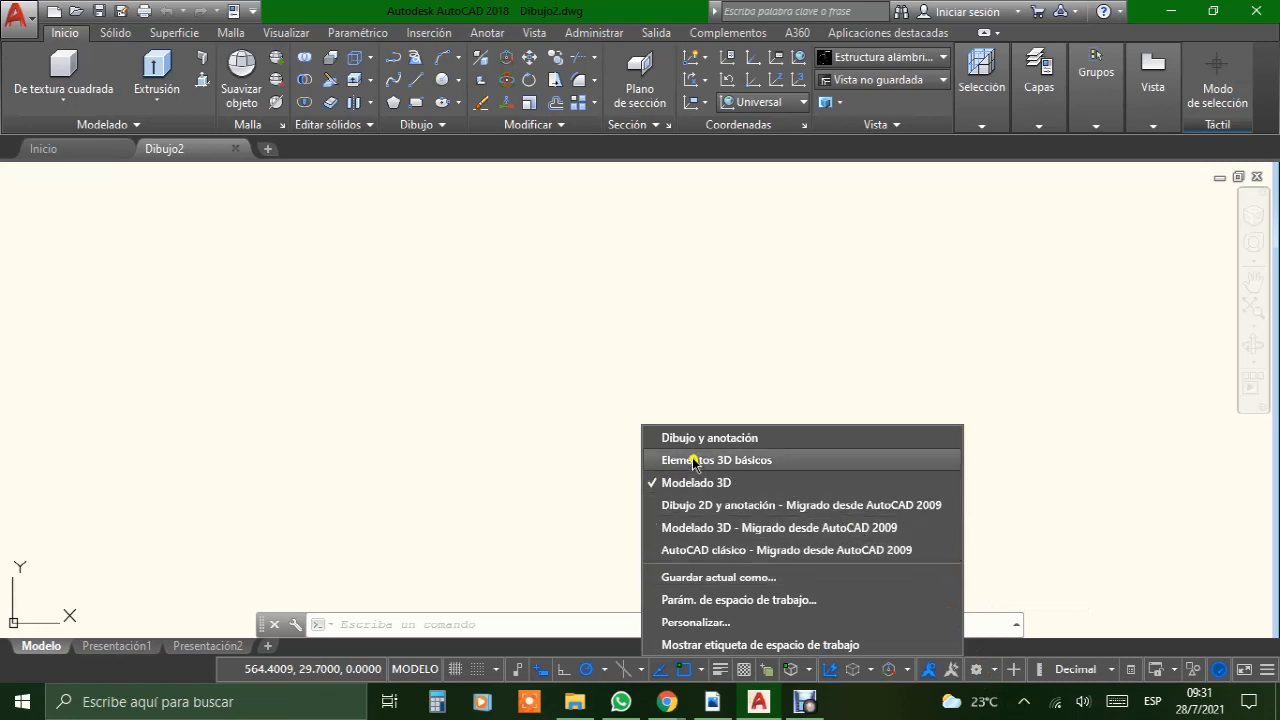
click(747, 439)
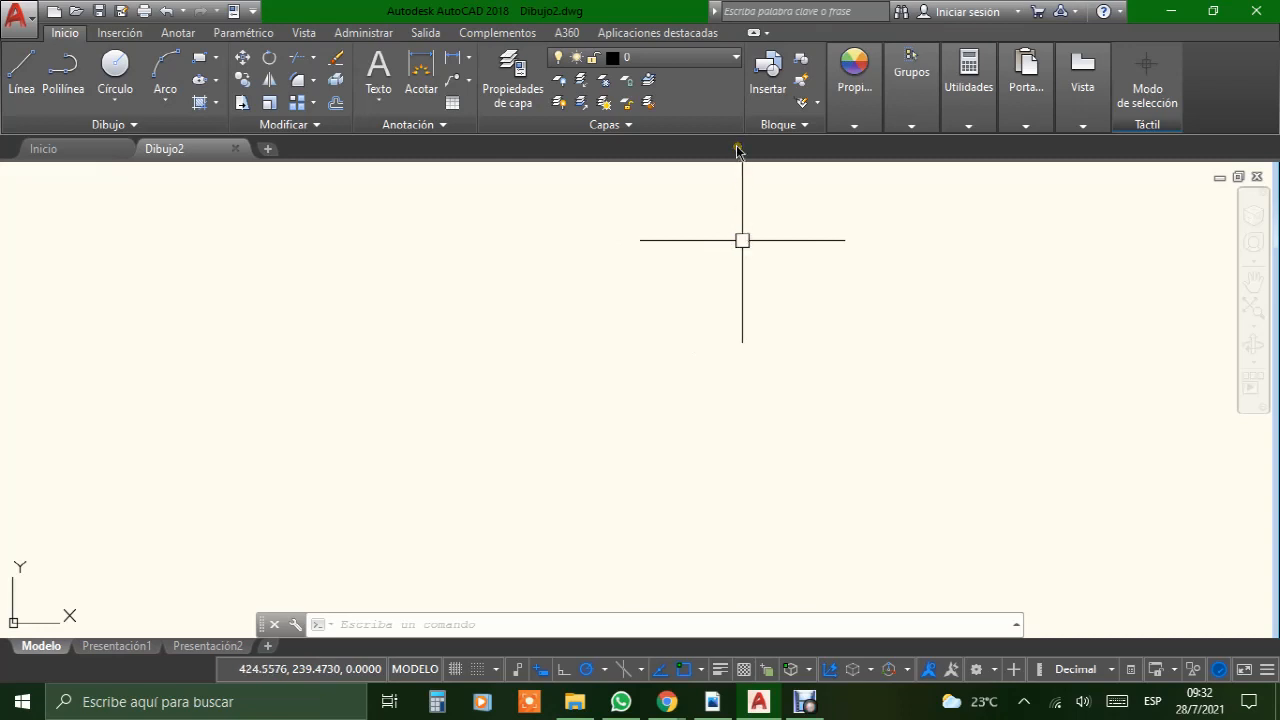
Step: Open the layer properties manager and create a new layer named CONSTRUCCION
click(510, 80)
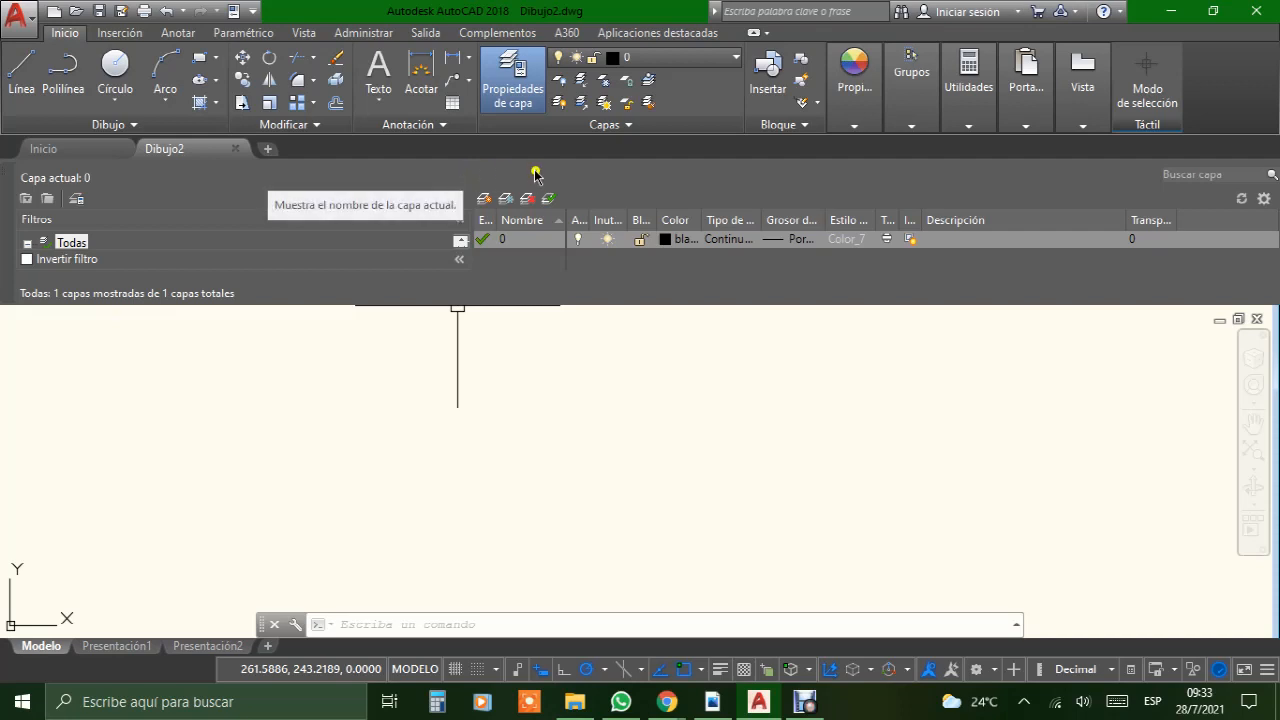
click(485, 200)
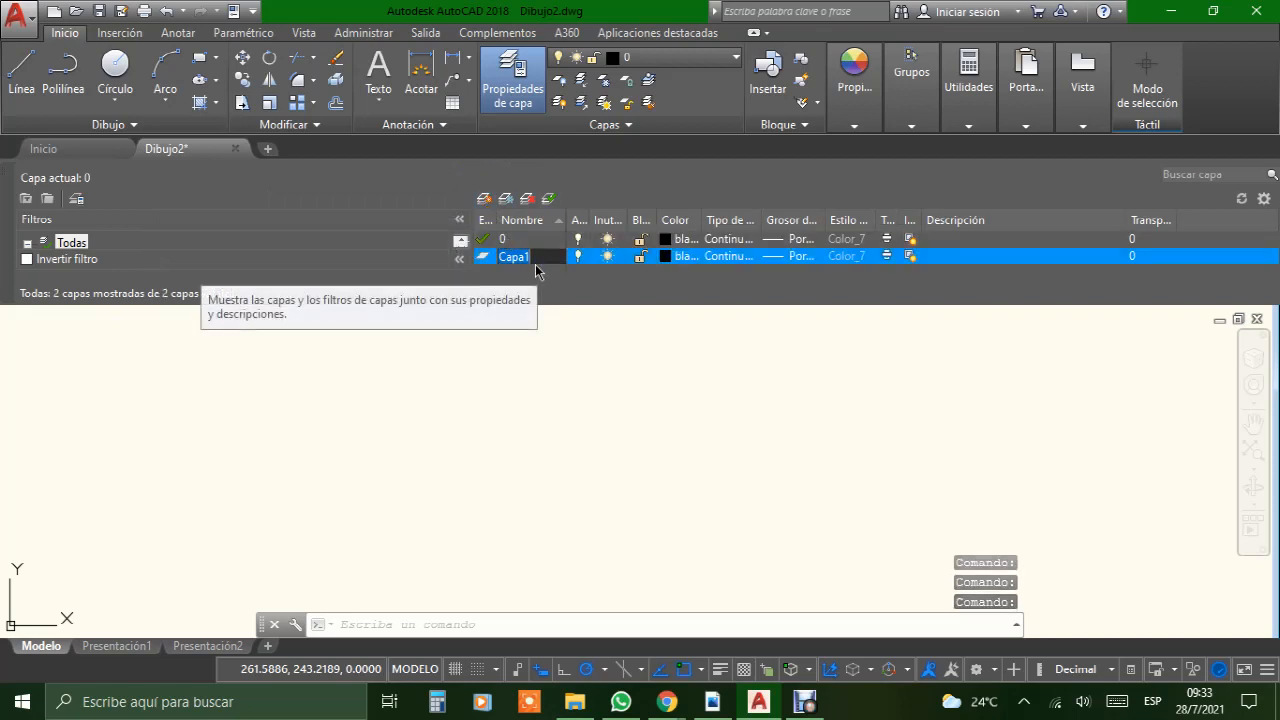
text(CONSTR)
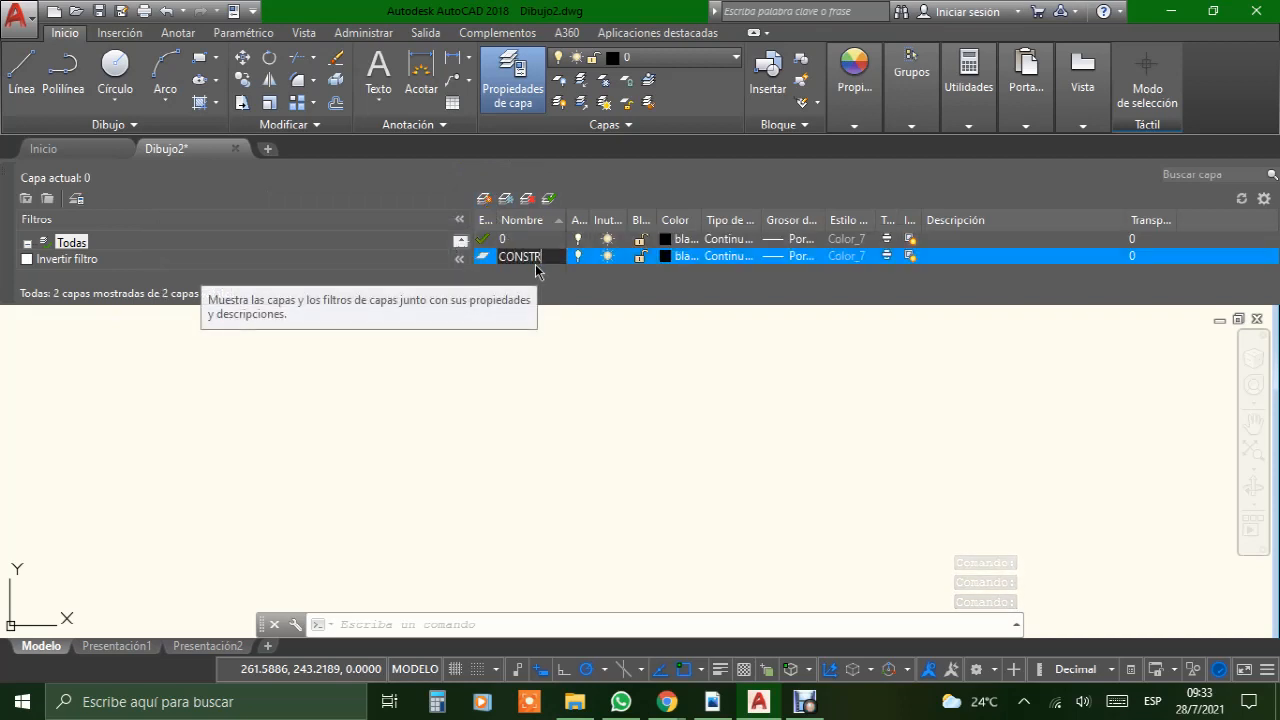
text(UCCION)
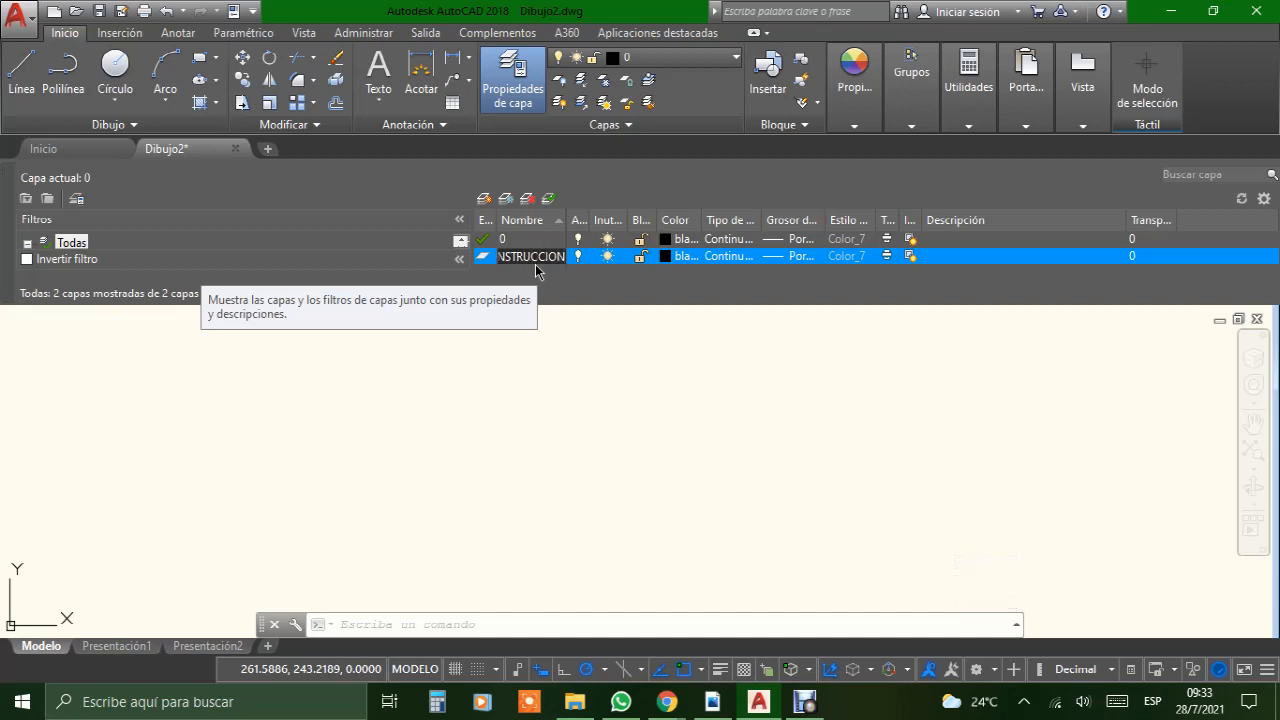
click(604, 297)
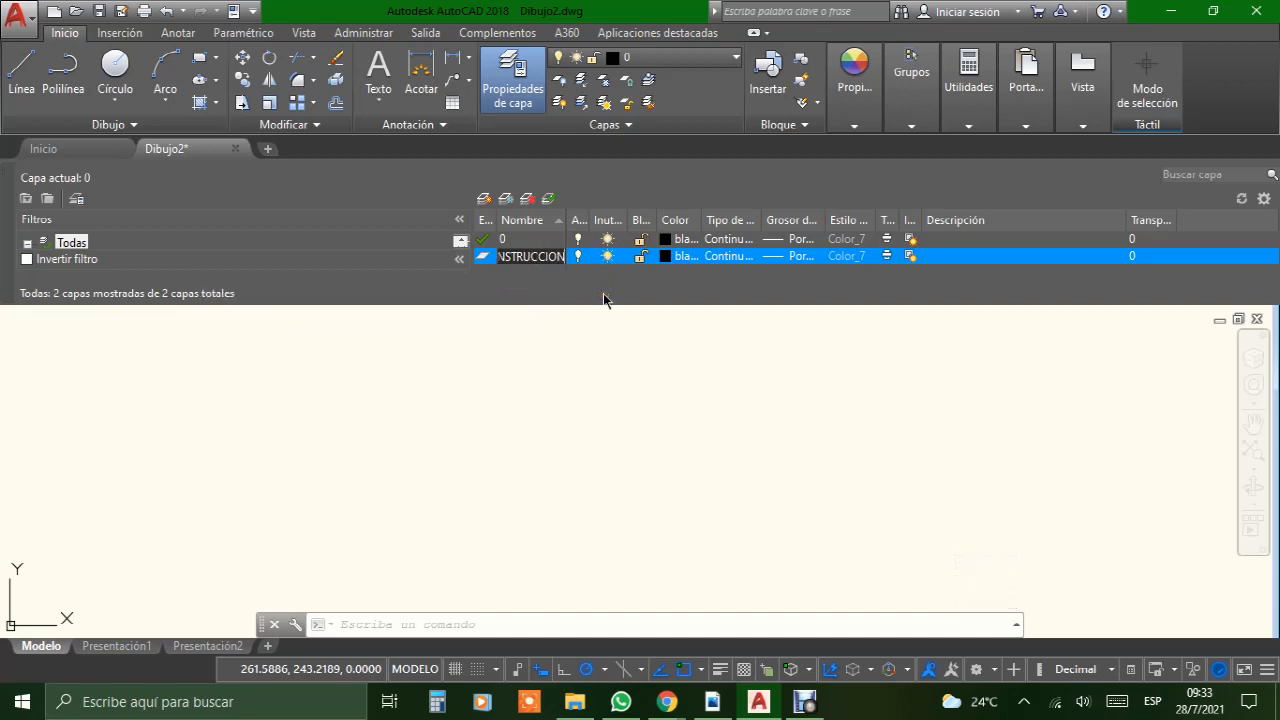
click(640, 288)
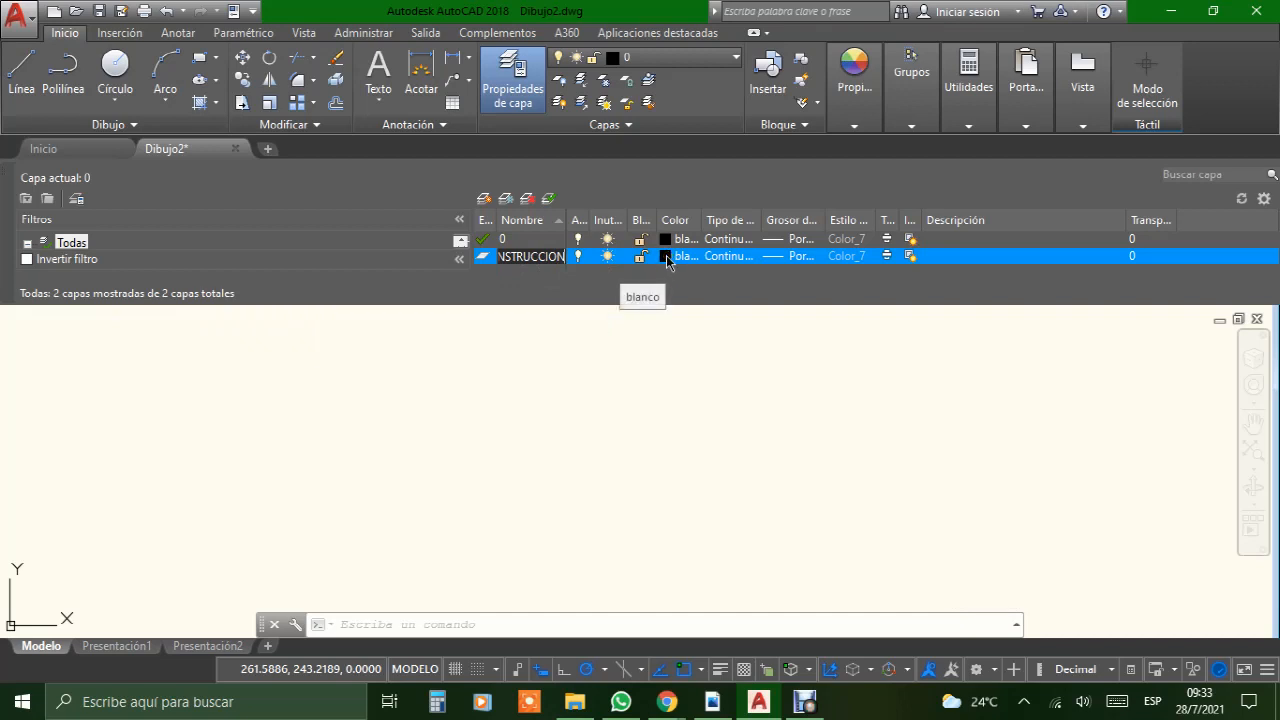
Step: Assign the colour blanco (index 7) and the Continuous linetype to the CONSTRUCCION layer
click(666, 255)
click(666, 255)
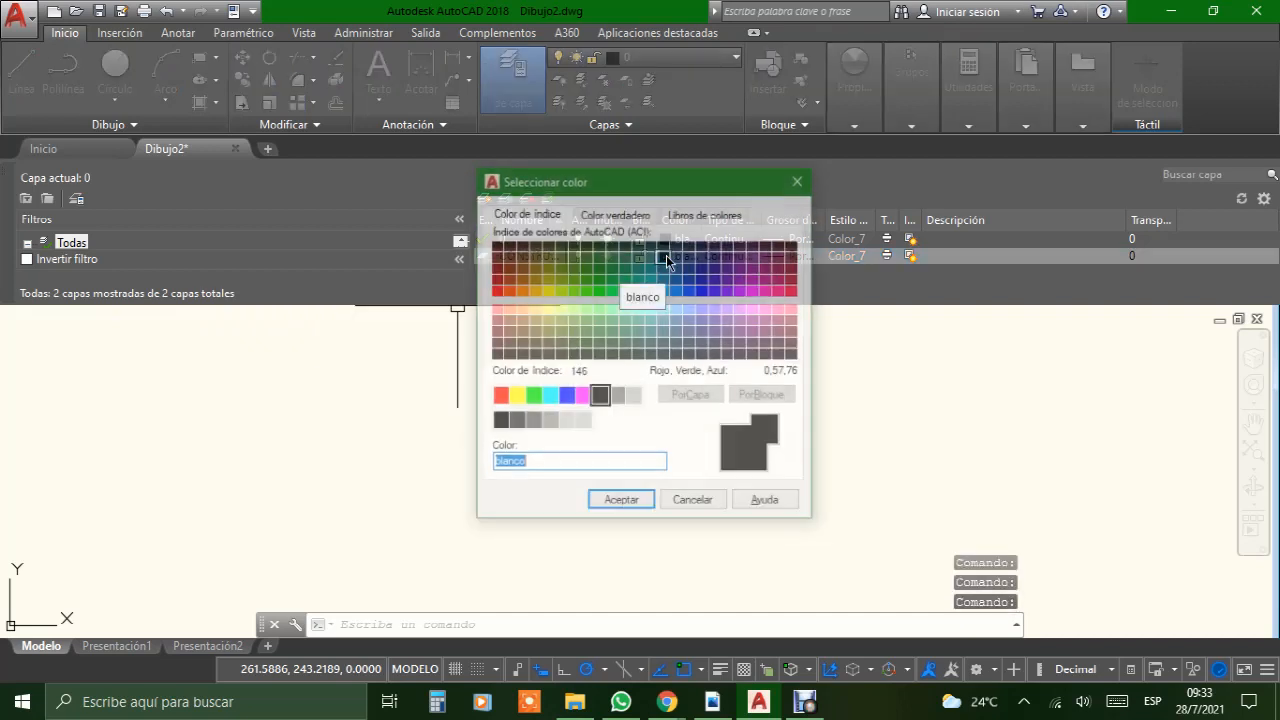
click(604, 398)
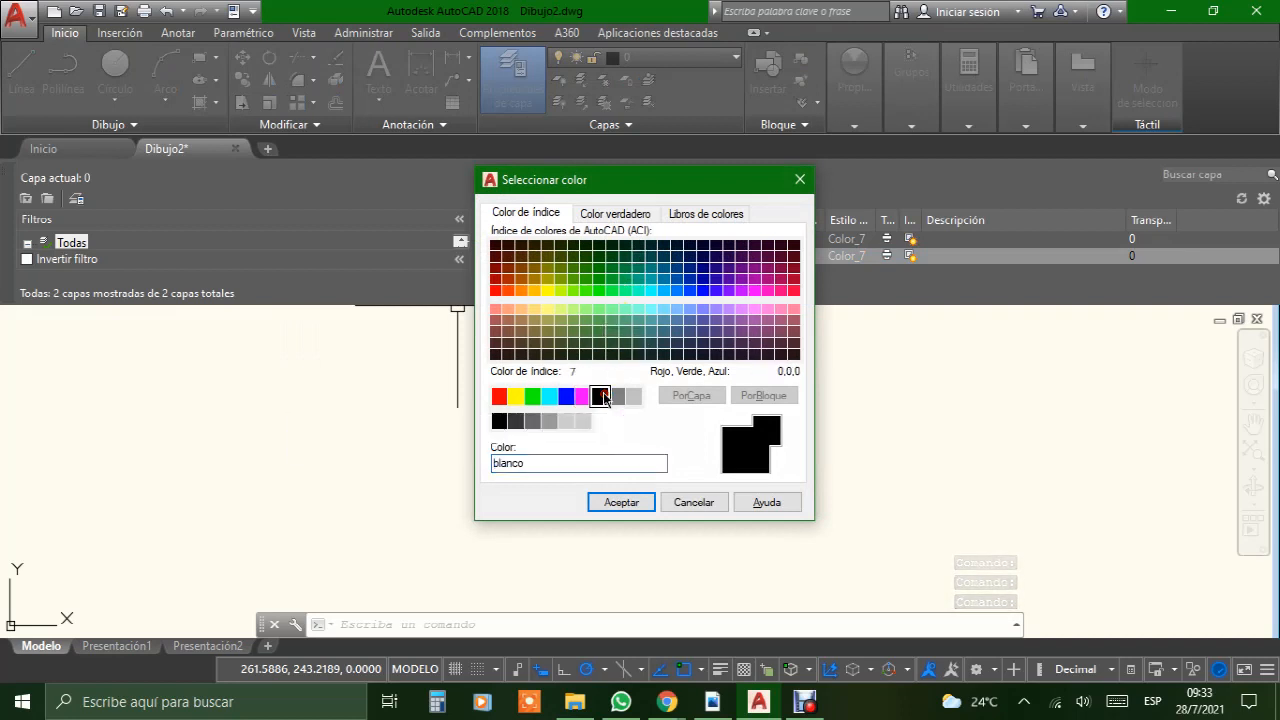
click(621, 502)
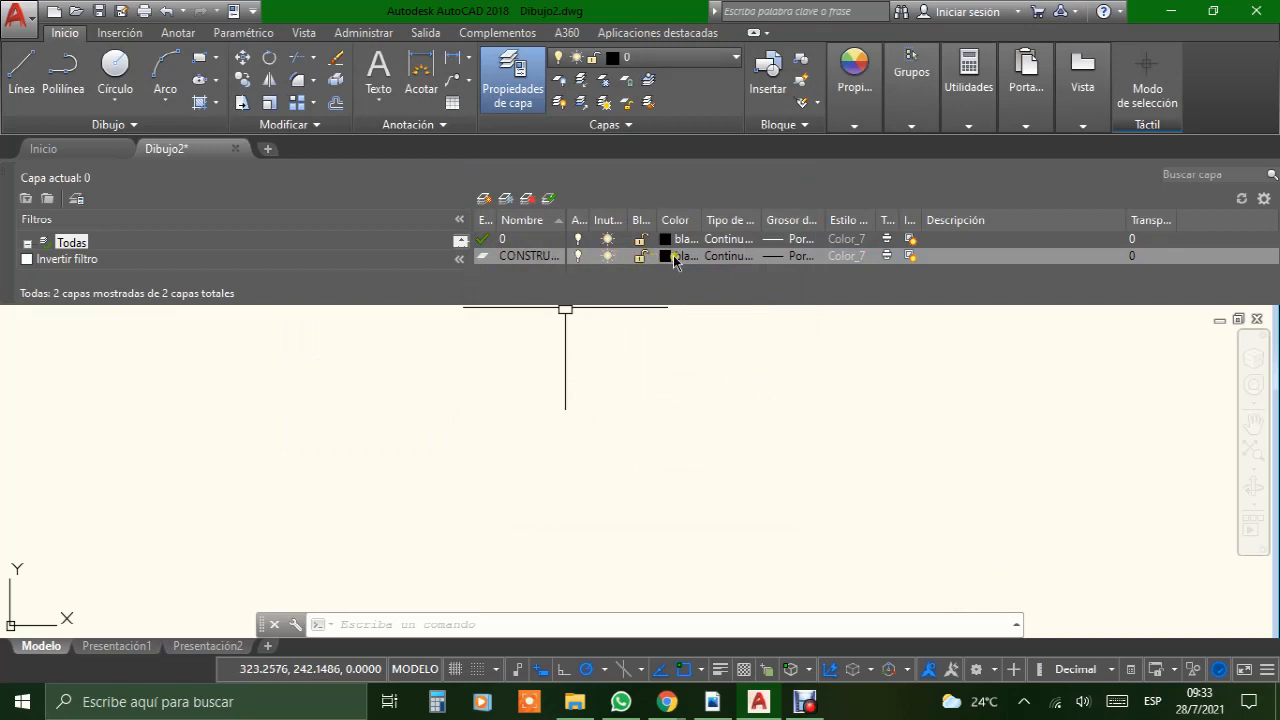
click(731, 258)
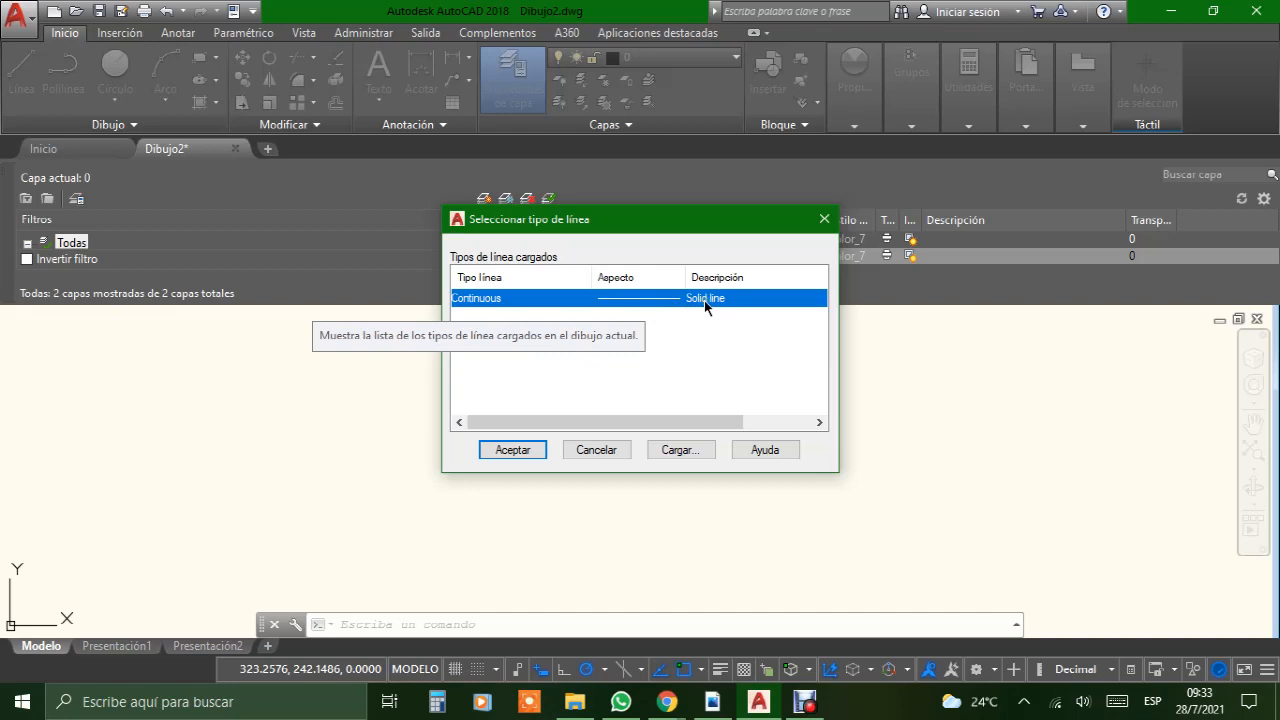
click(516, 450)
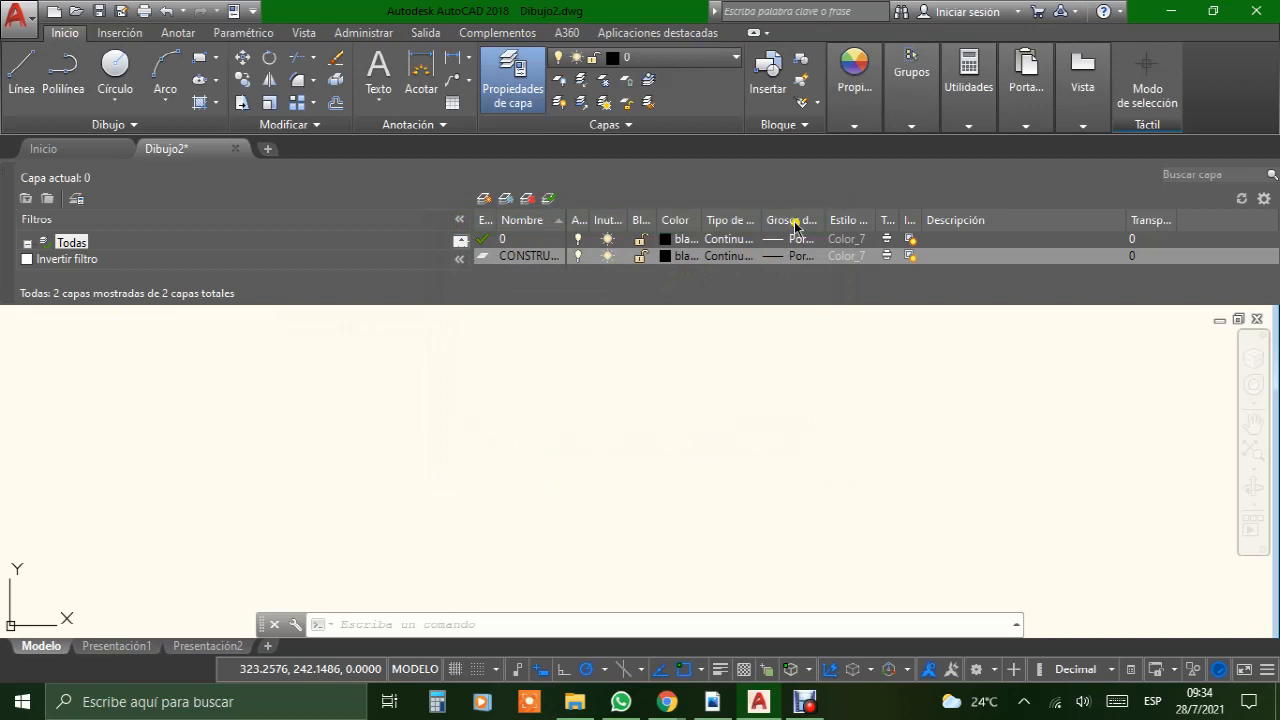
Step: Set the CONSTRUCCION layer's lineweight to 0.50 mm
click(791, 256)
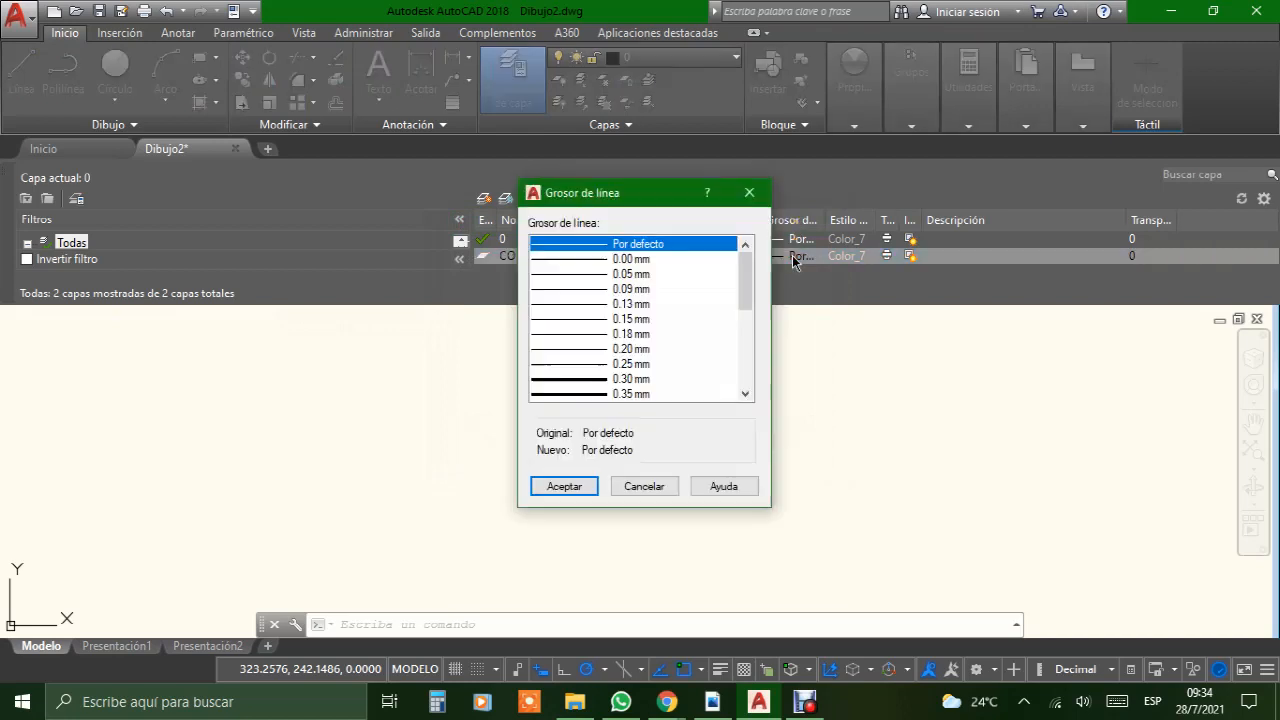
scroll(748, 288, down, 2)
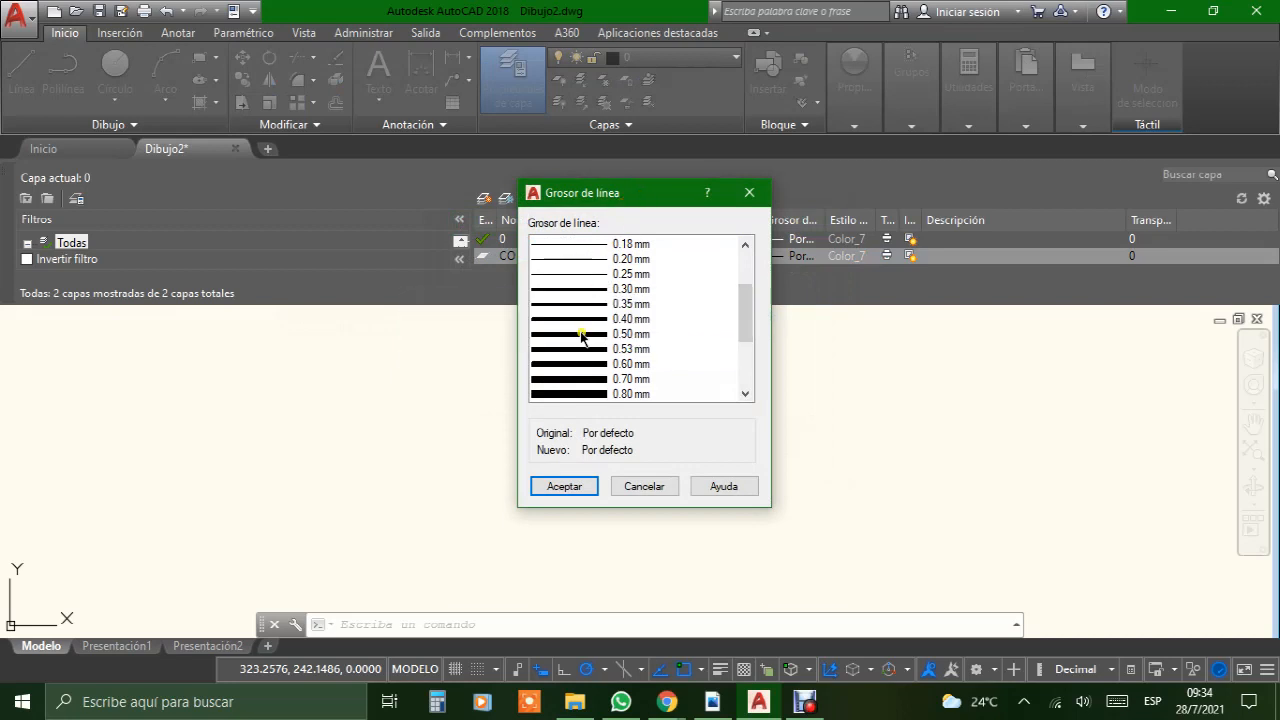
click(581, 334)
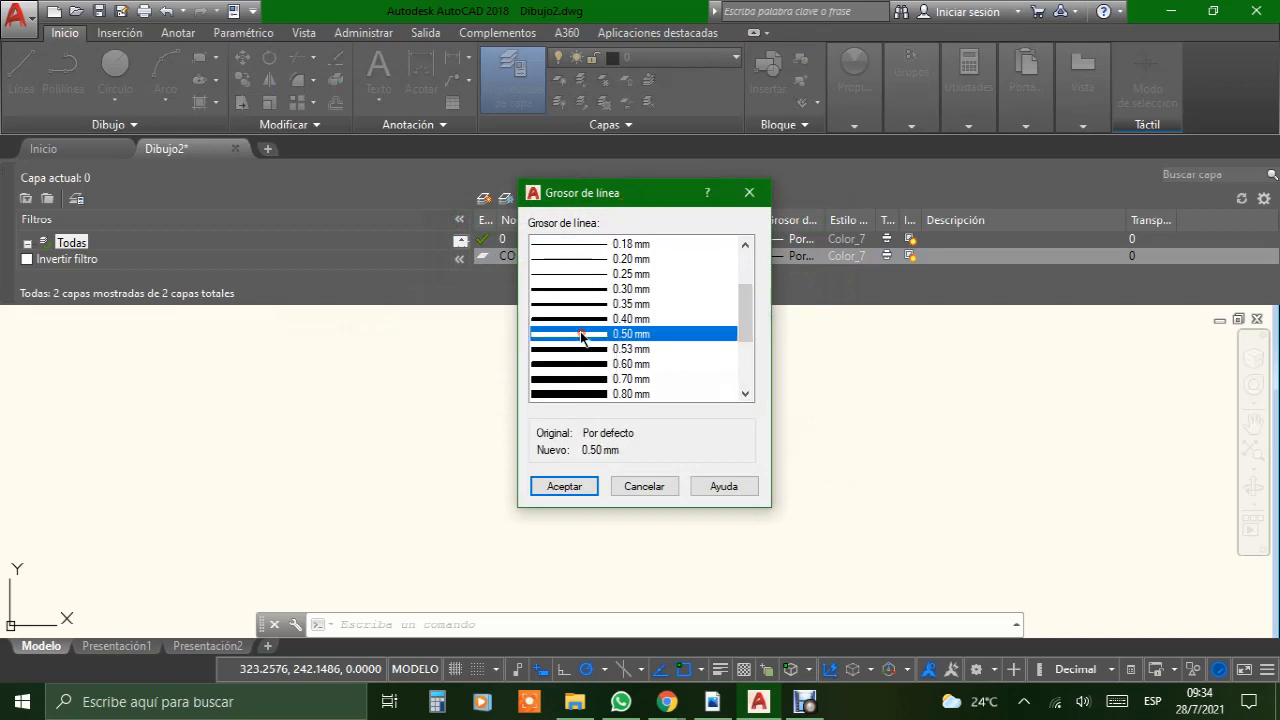
click(563, 485)
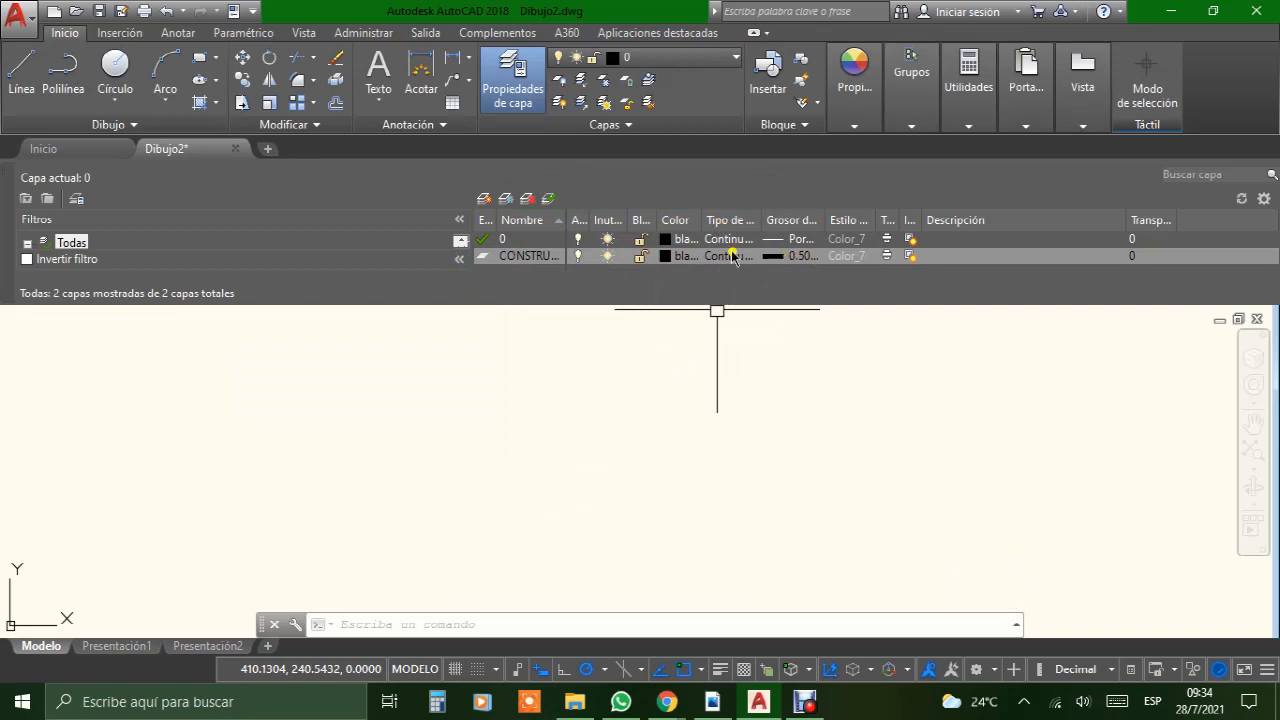
Step: Create a new layer named ACOTACIÓN and set its lineweight to 0.15 mm
click(485, 200)
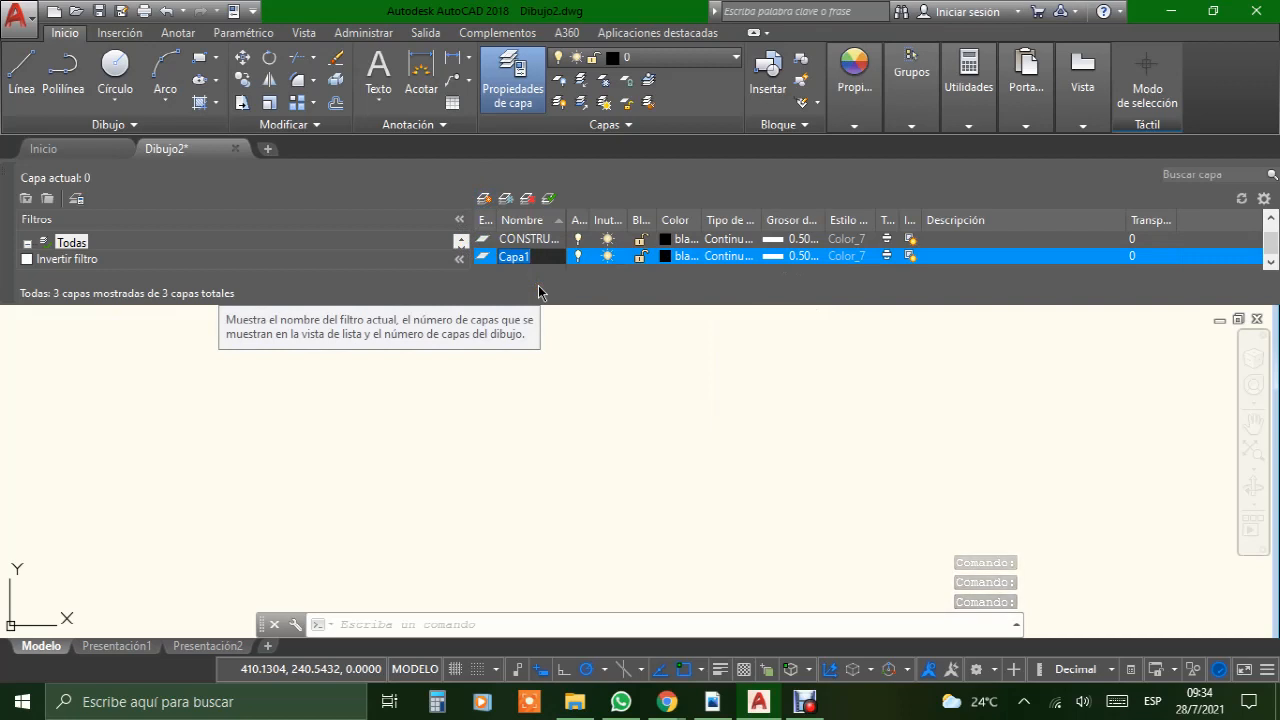
text(ACOTACIÓN)
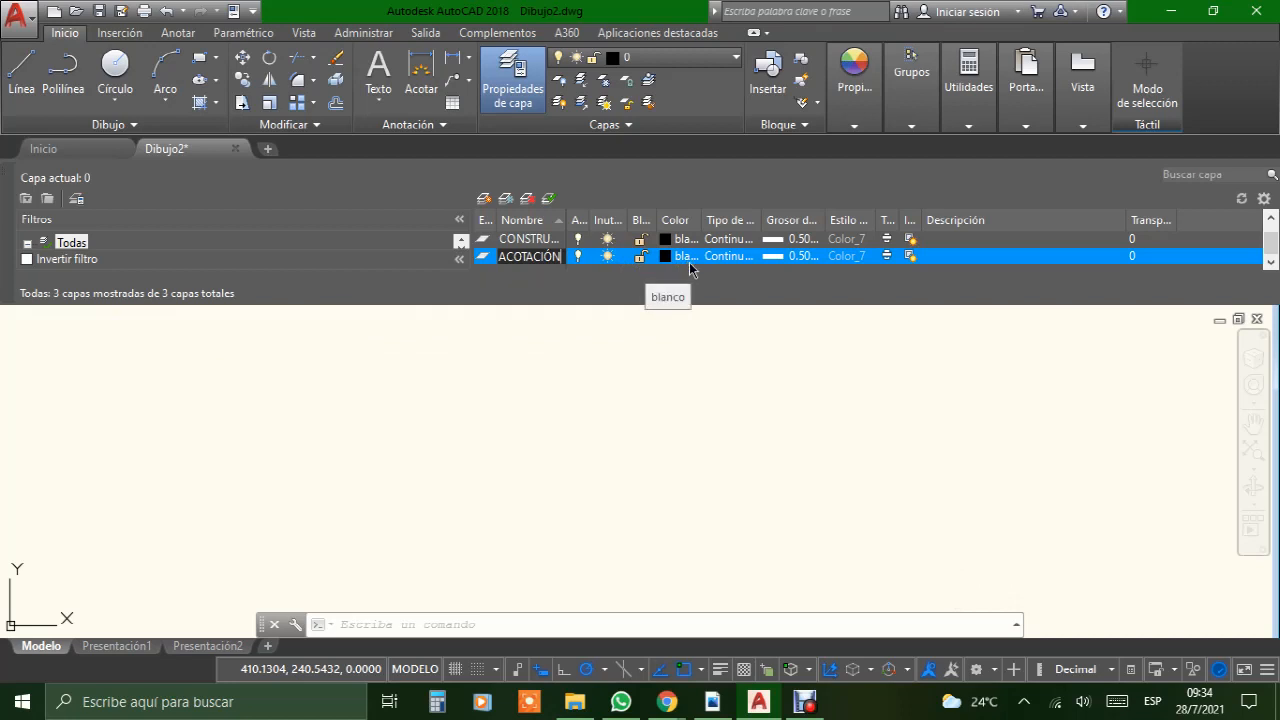
click(798, 259)
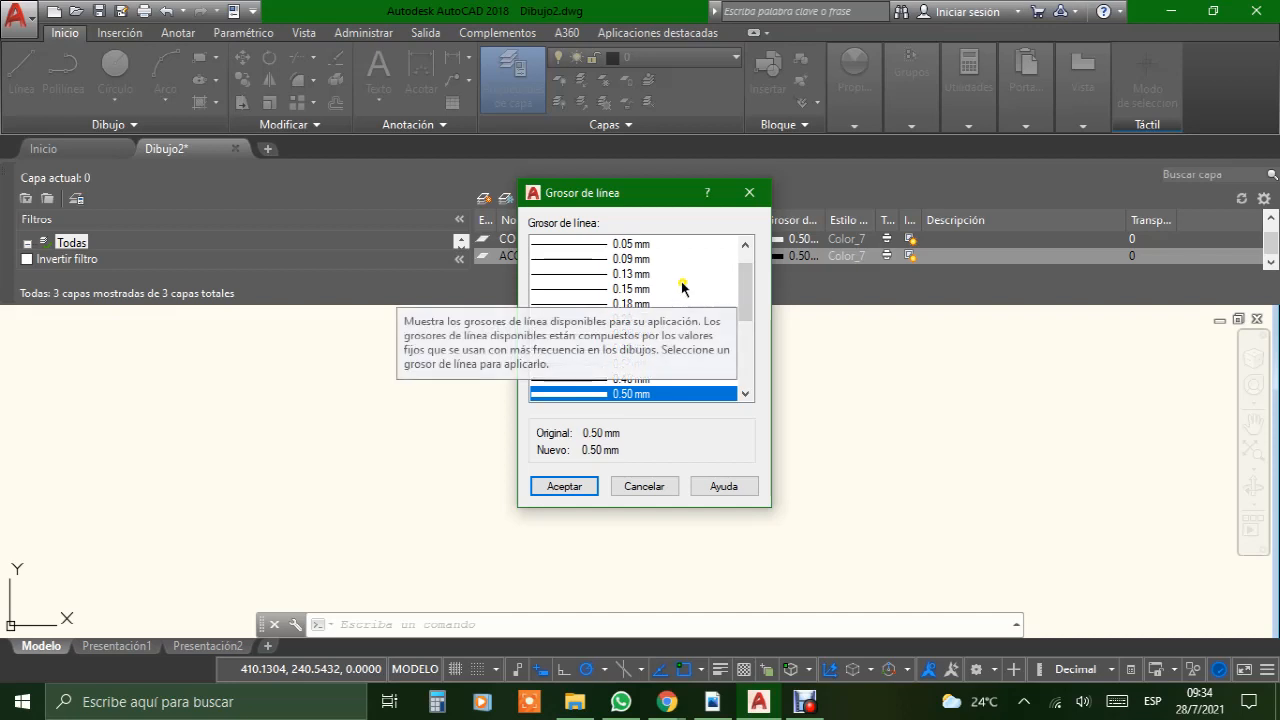
click(572, 289)
click(564, 487)
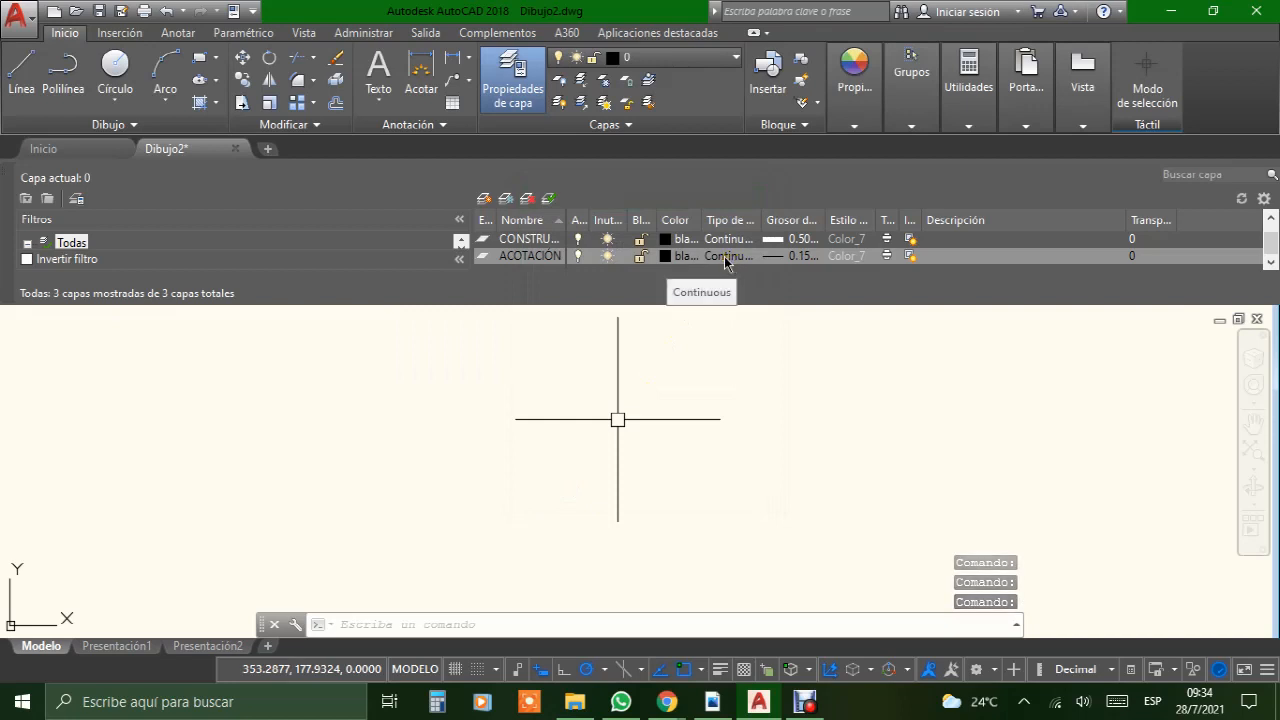
Step: Set the ACOTACIÓN layer's colour to azul
click(665, 255)
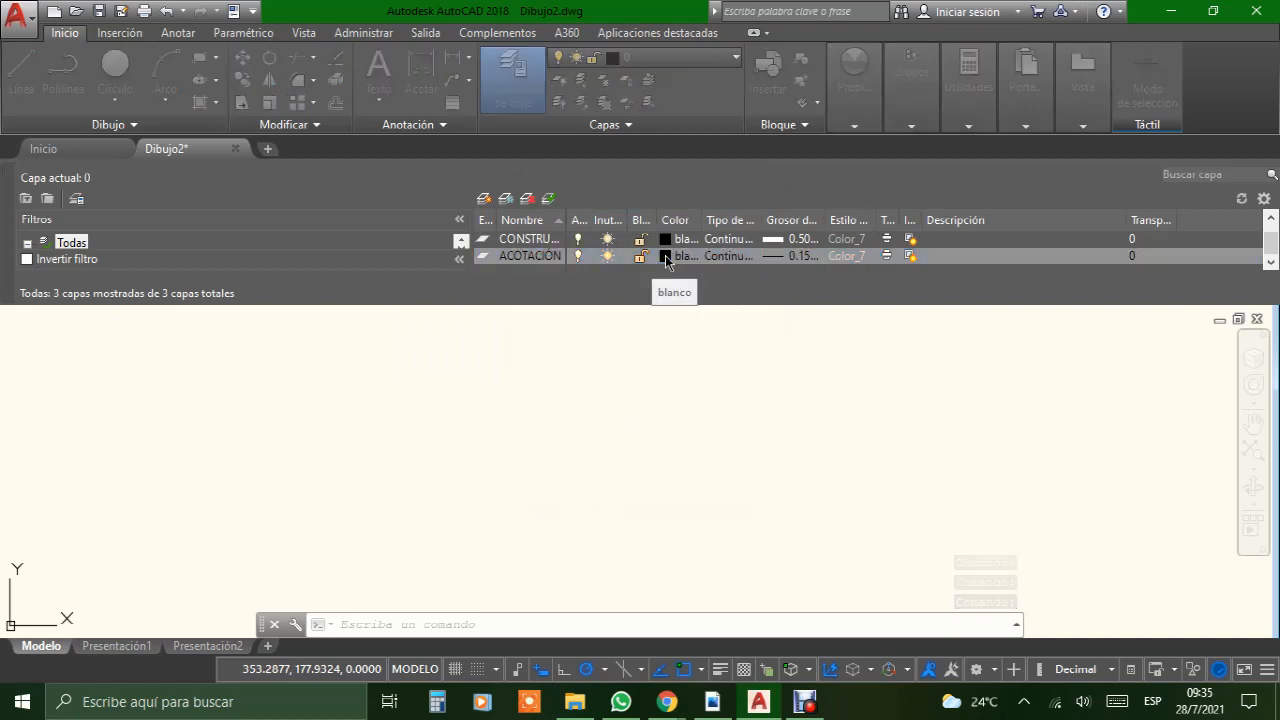
click(567, 397)
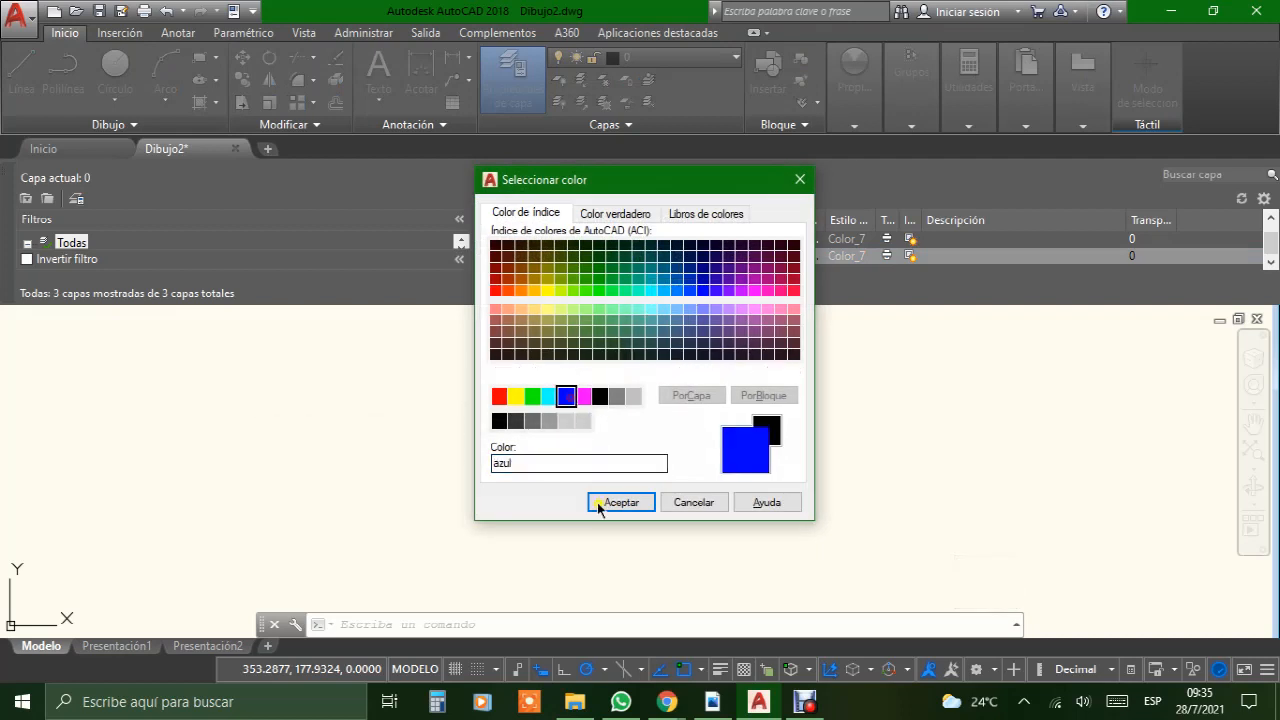
click(620, 502)
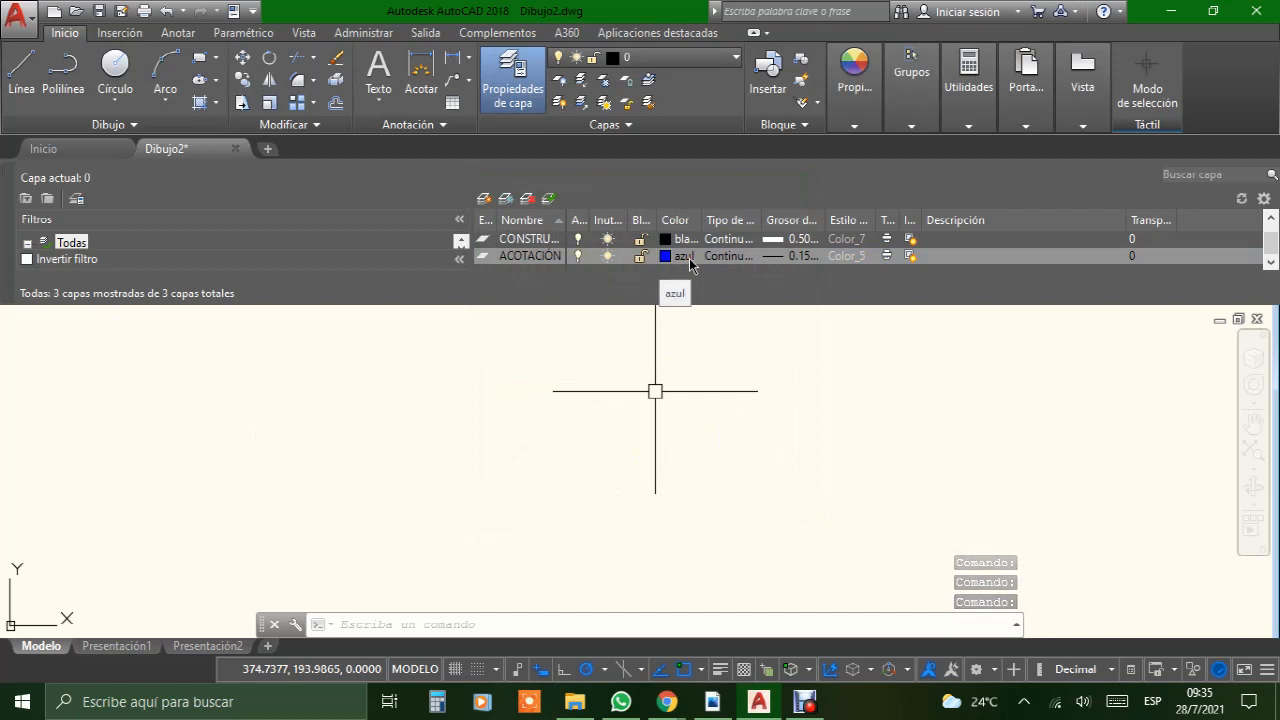
Step: Change the CONSTRUCCION layer's colour to index 250
click(675, 239)
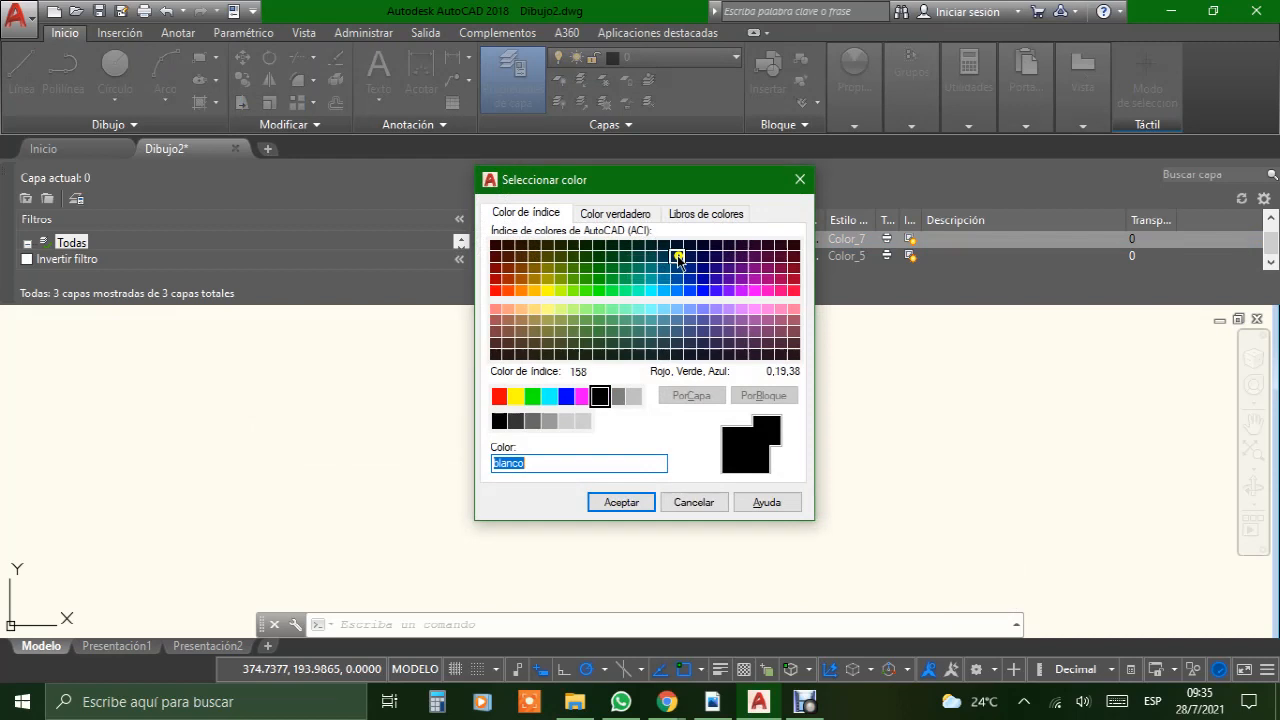
click(499, 421)
click(621, 503)
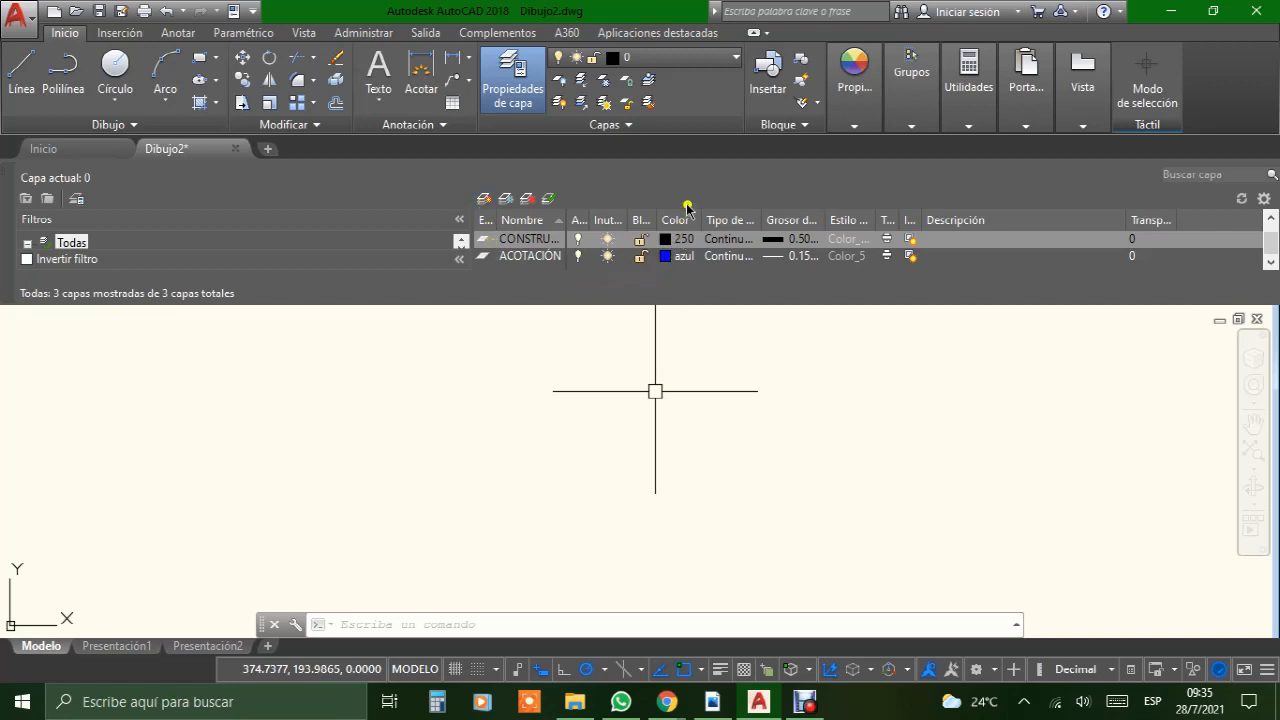
Step: Examine the linetypes available in acadiso.lin for the ACOTACIÓN layer without loading any
click(729, 258)
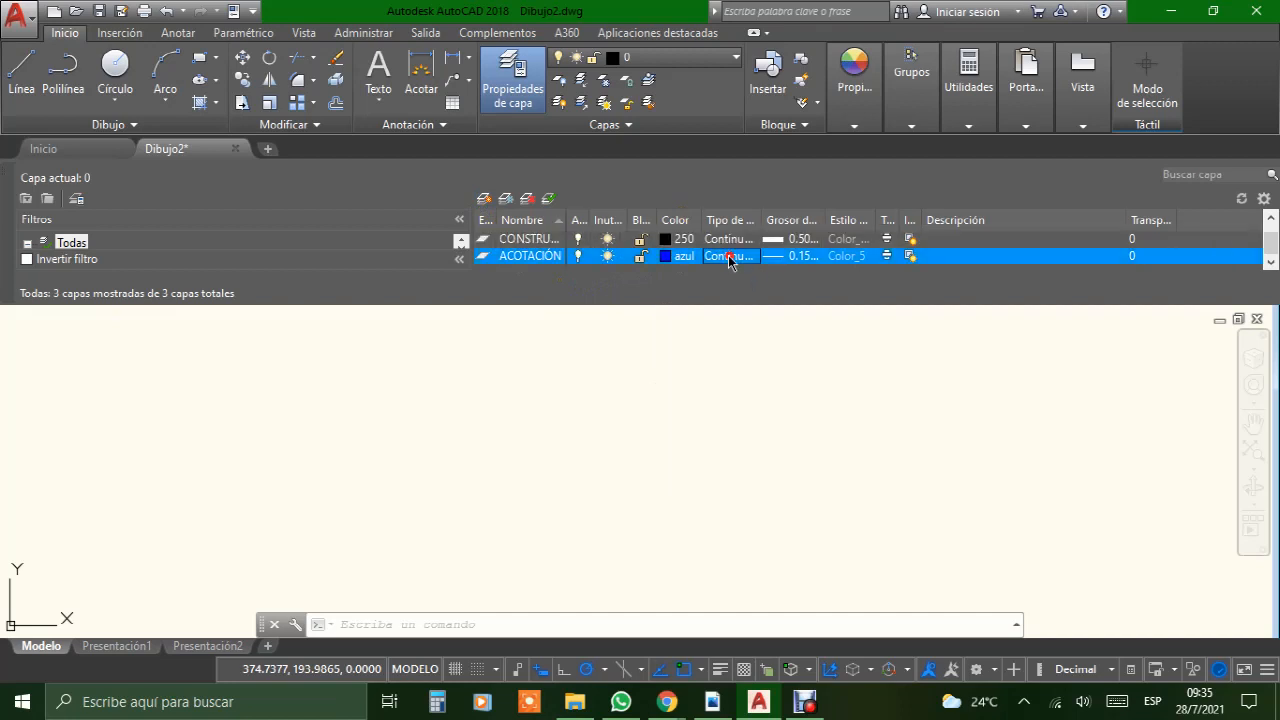
click(665, 450)
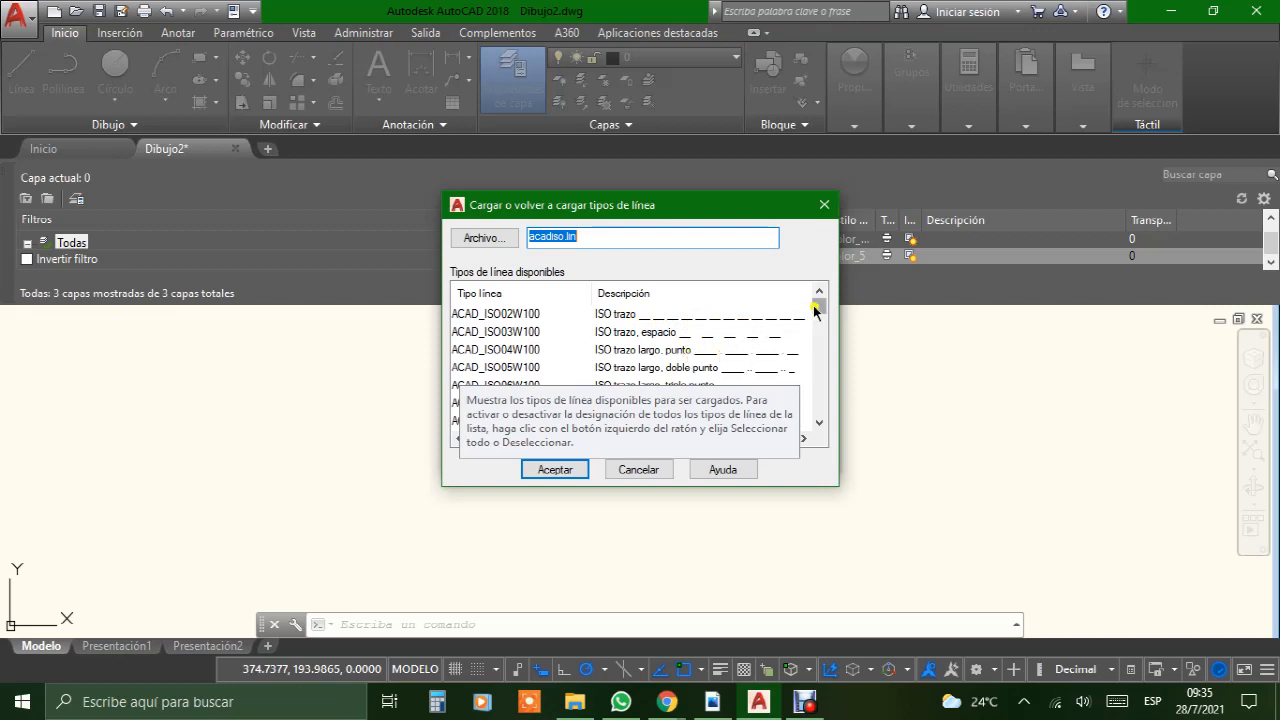
drag(813, 305, 808, 343)
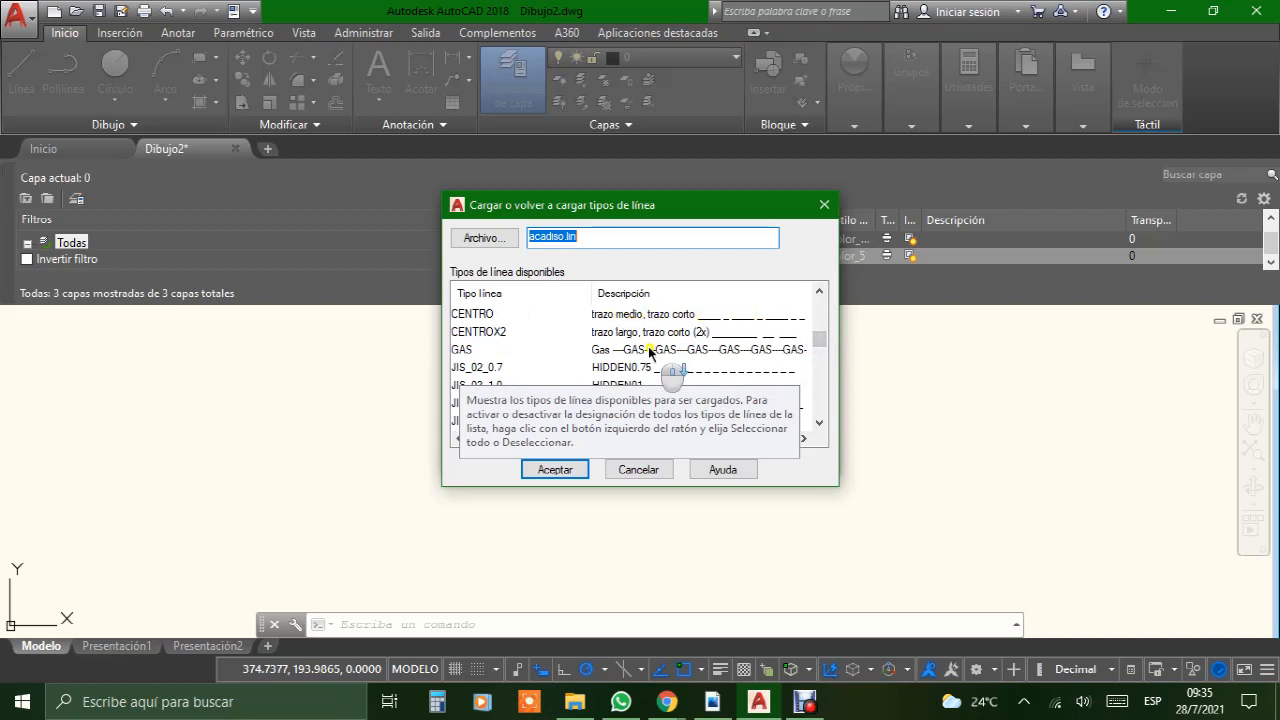
scroll(649, 351, down, 3)
scroll(649, 331, up, 1)
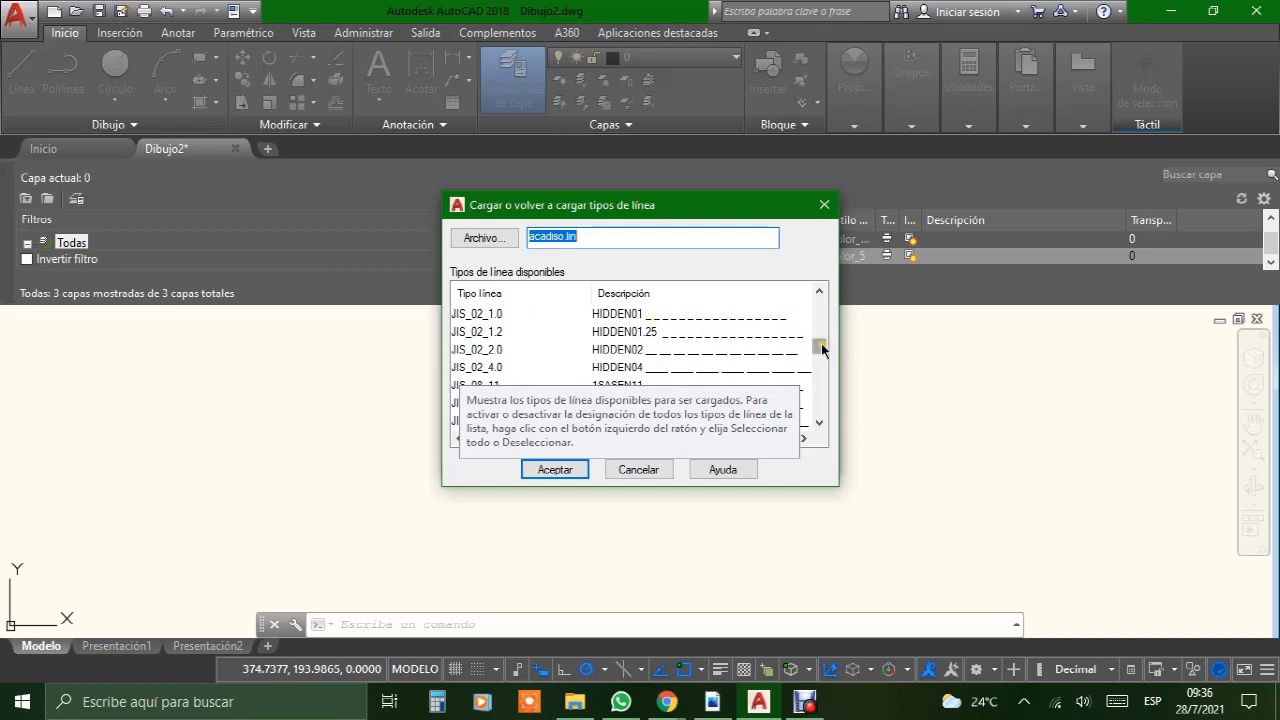
drag(817, 343, 789, 340)
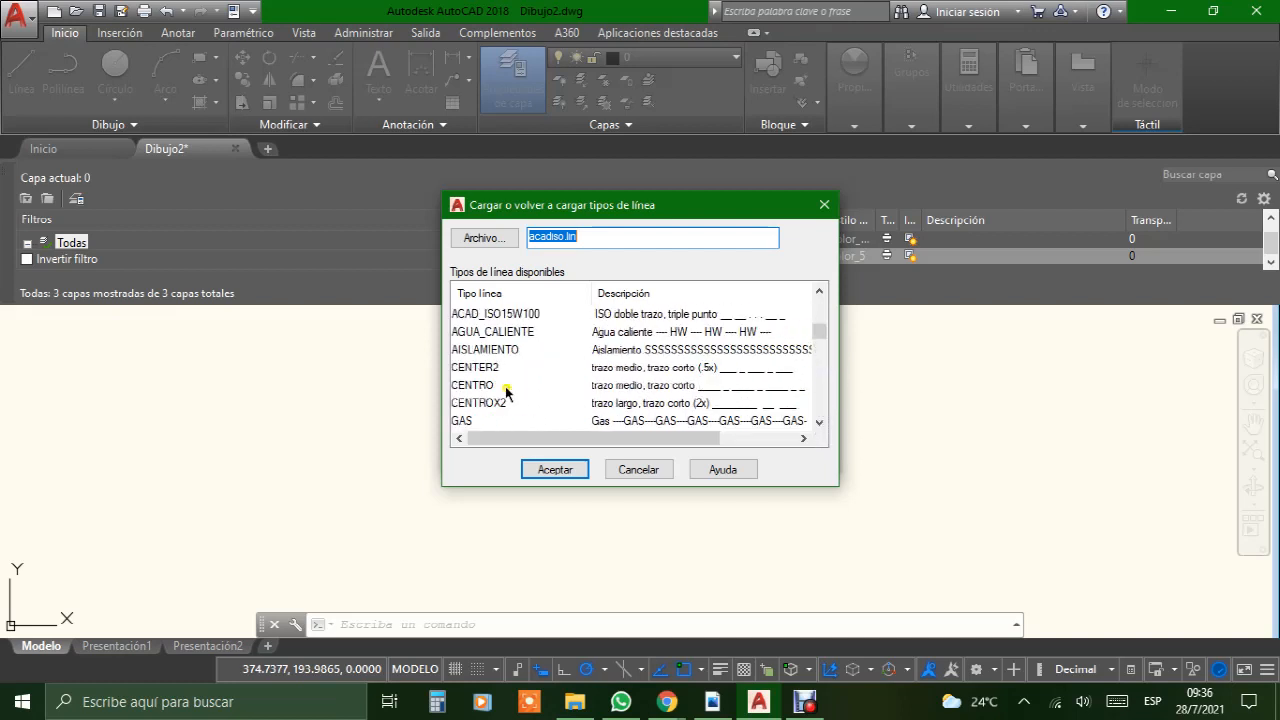
click(645, 470)
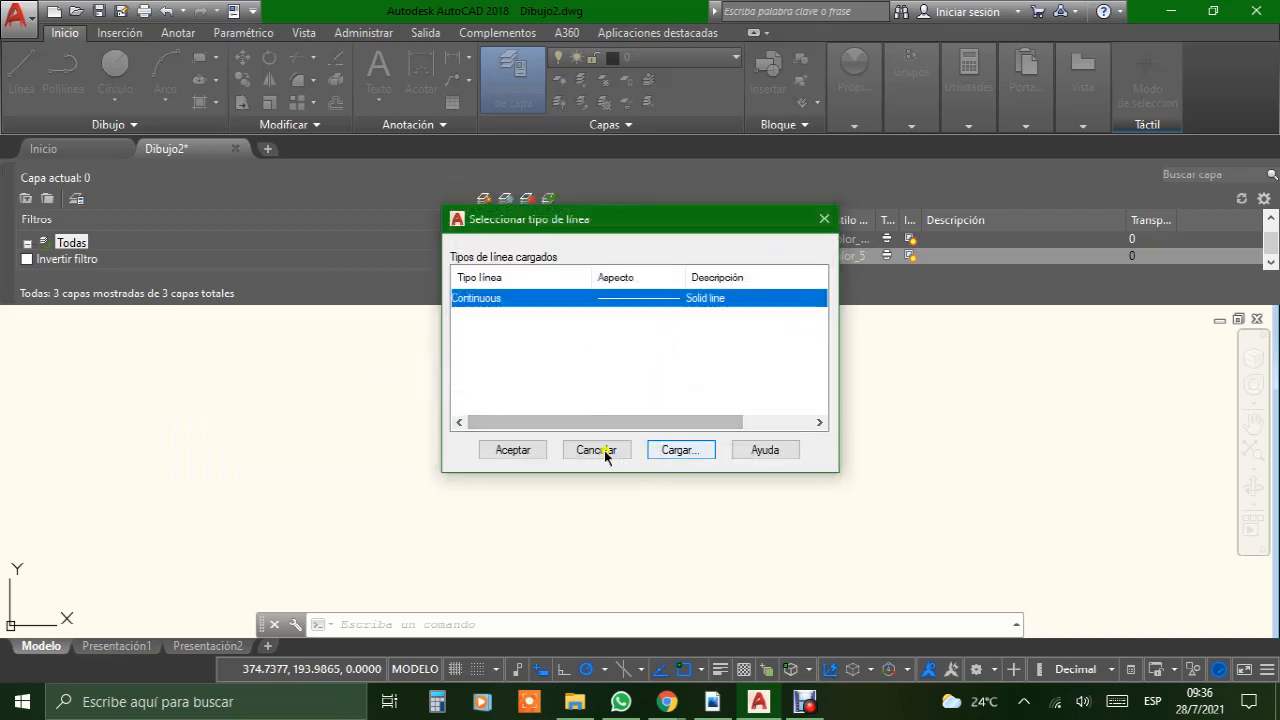
click(822, 220)
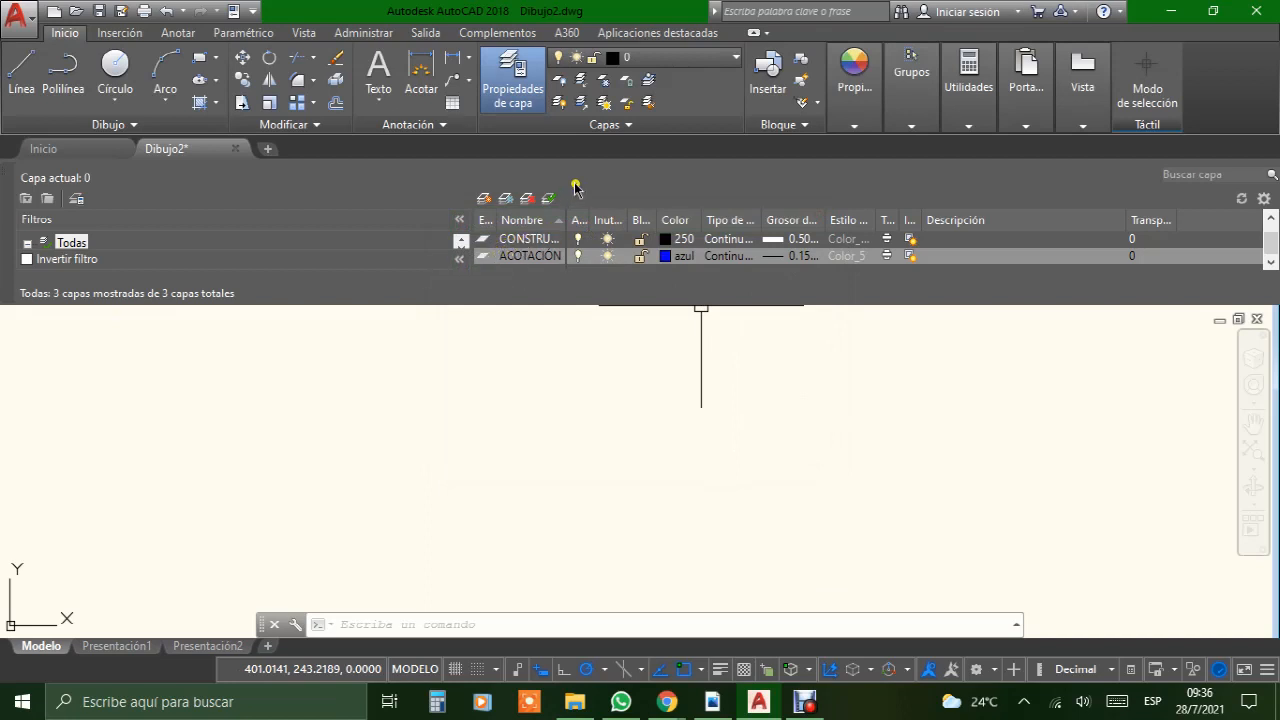
Step: Make CONSTRUCCION the current layer and close the layer properties manager
click(543, 241)
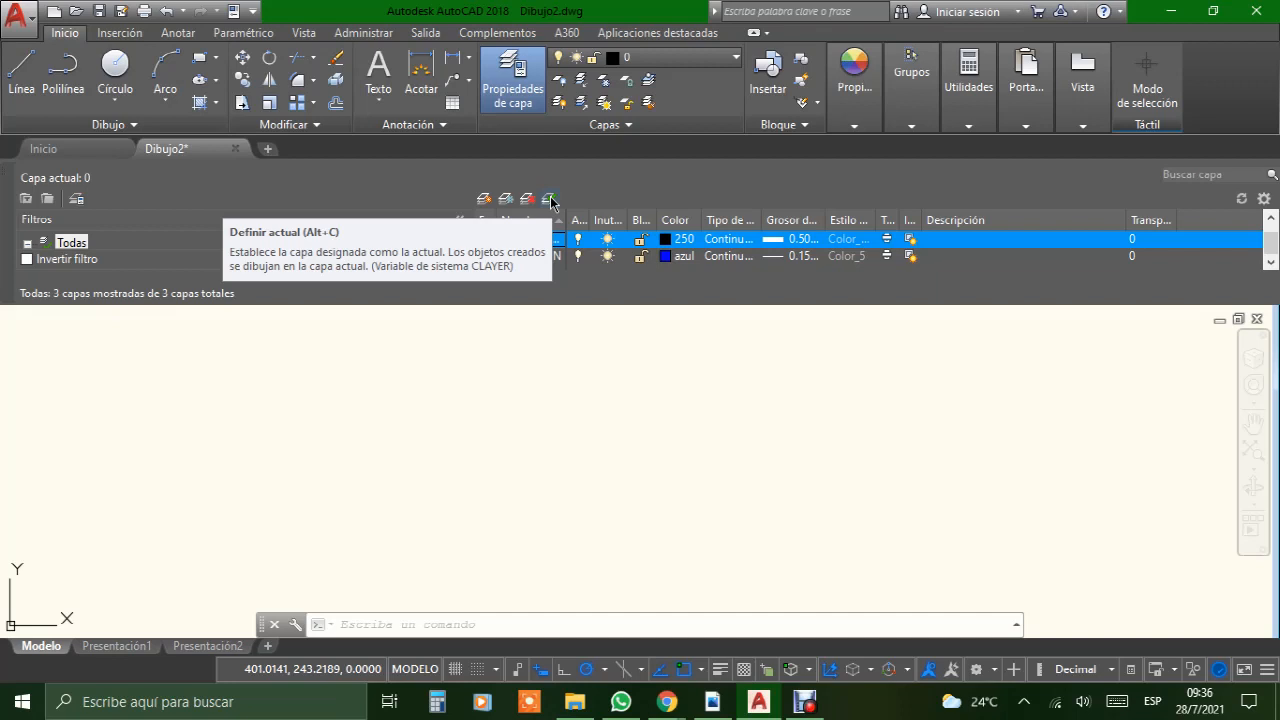
click(550, 200)
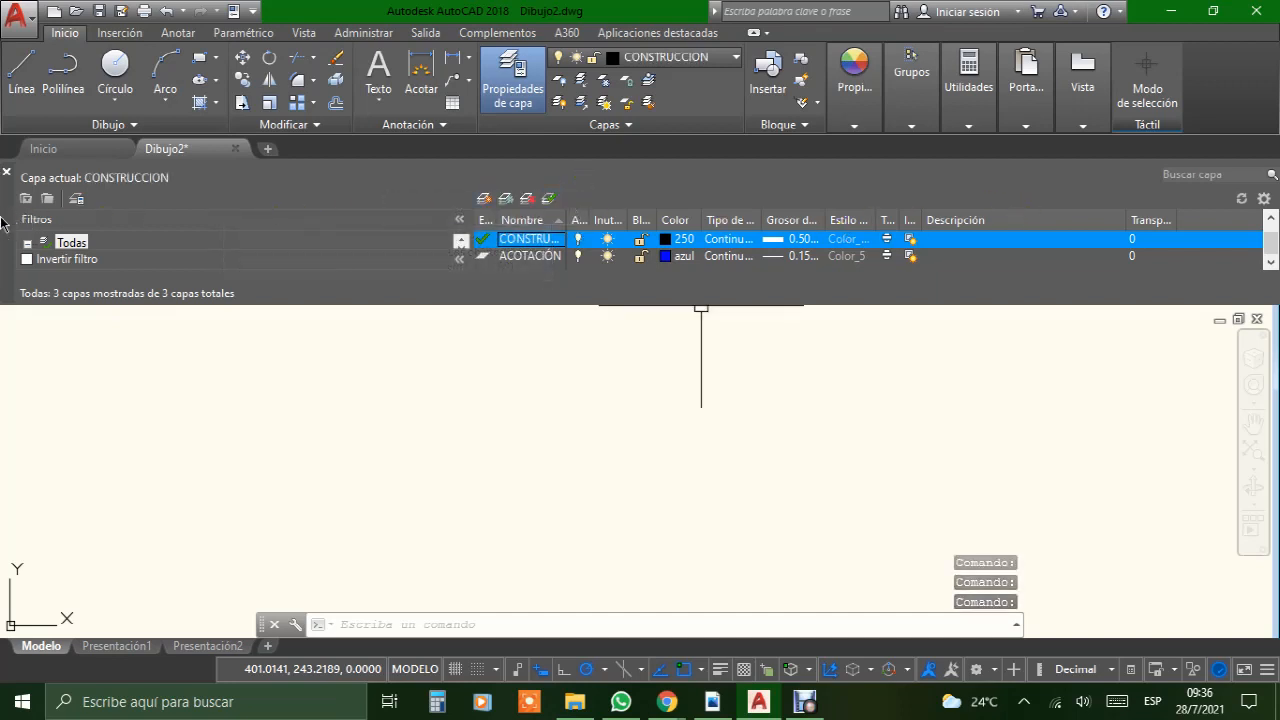
click(8, 171)
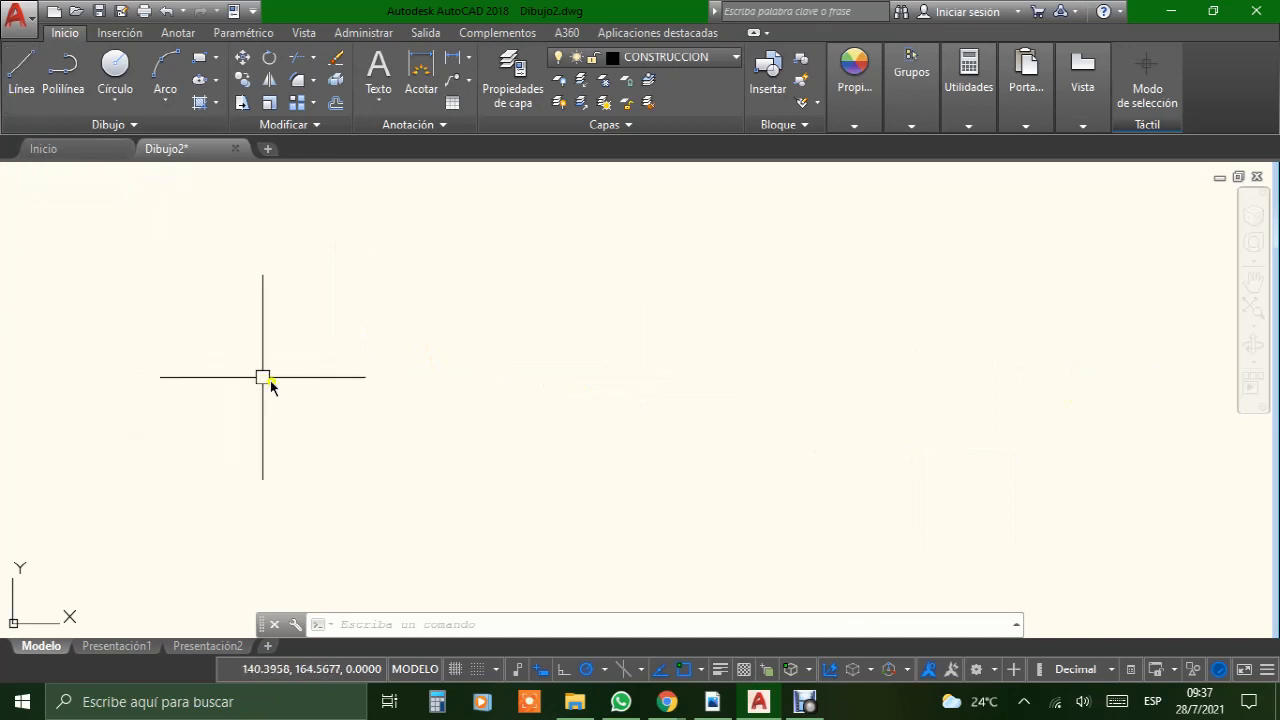
Step: Launch the Windows Lupa magnifier, place its window beside the drawing tools and try a 200% magnification before returning to 100%
click(183, 702)
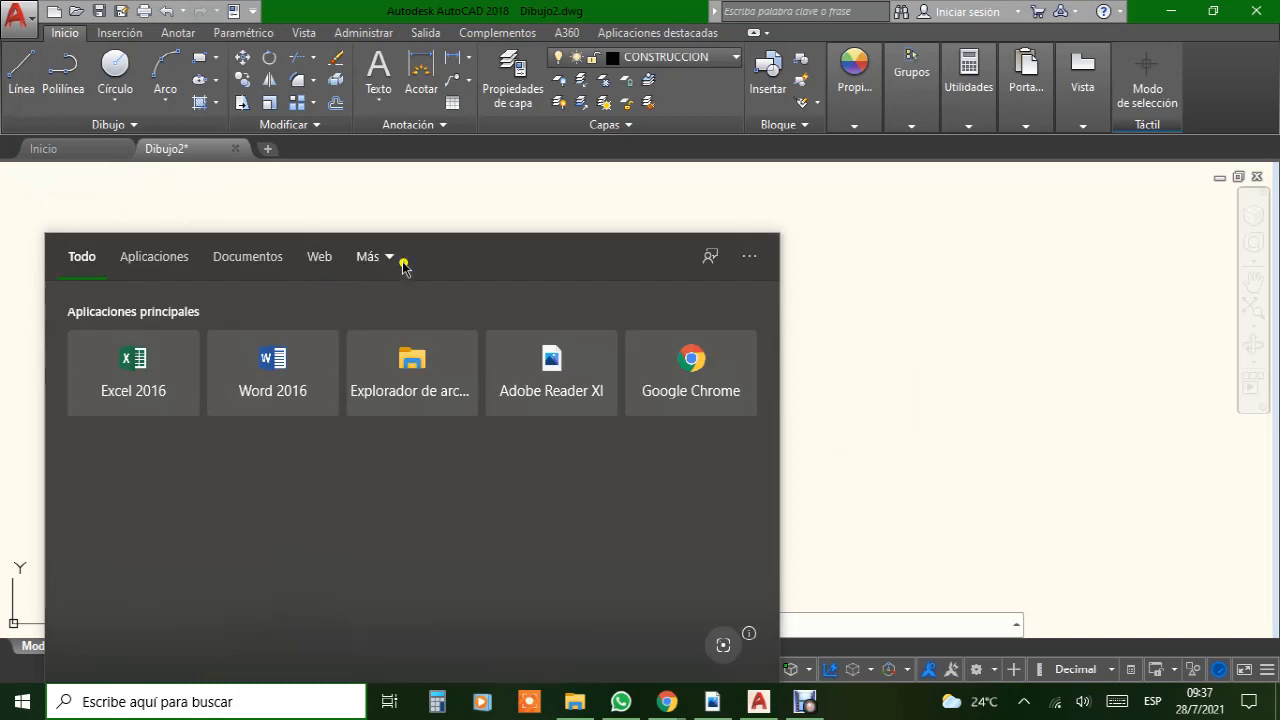
click(173, 258)
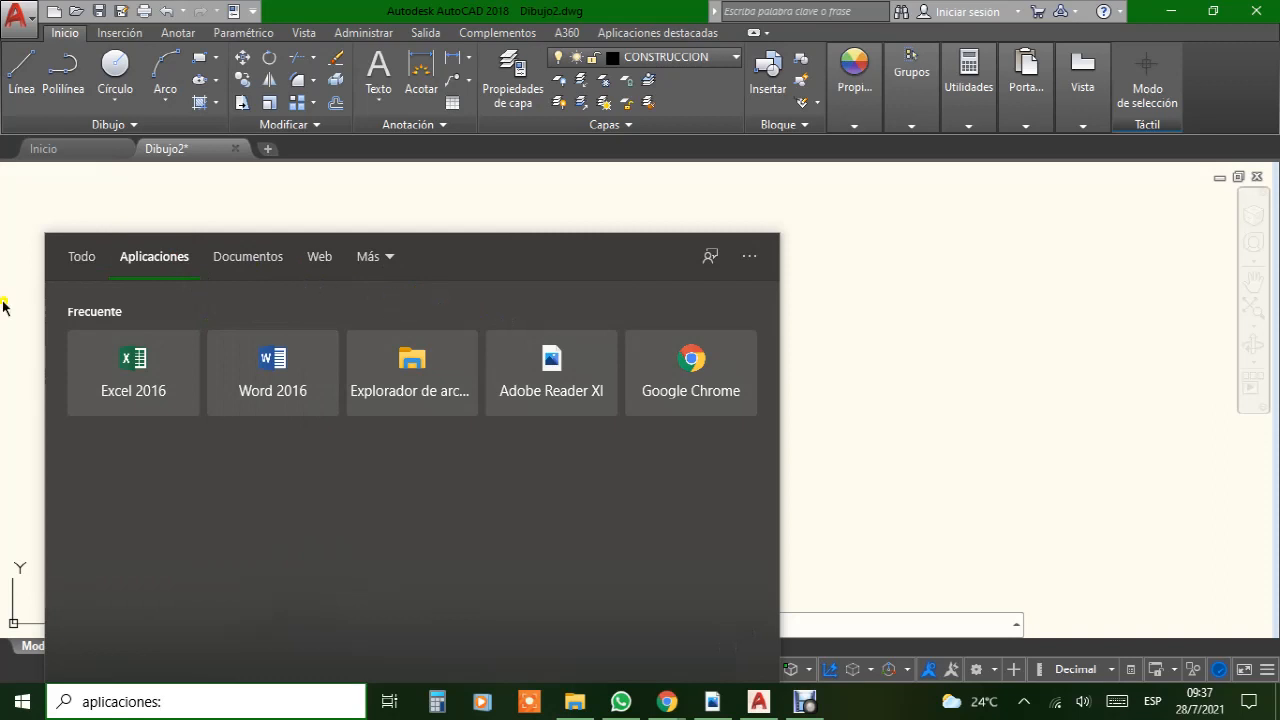
click(91, 264)
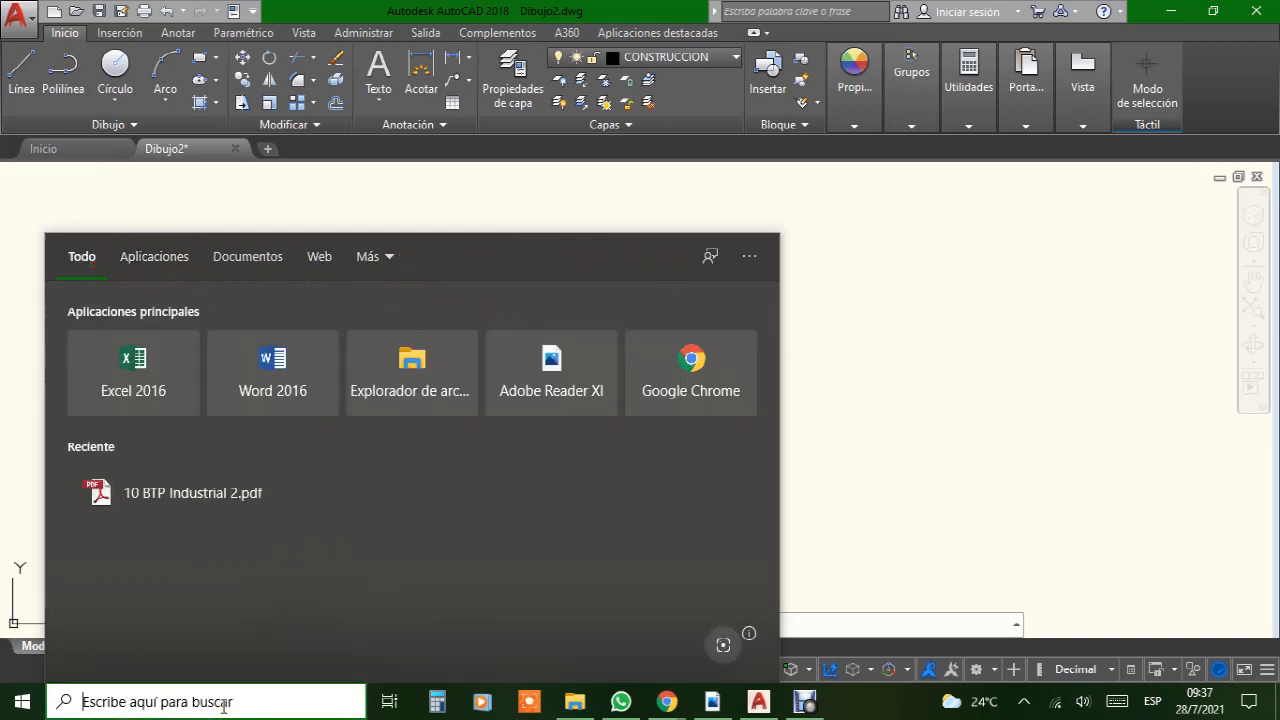
text(LUPA)
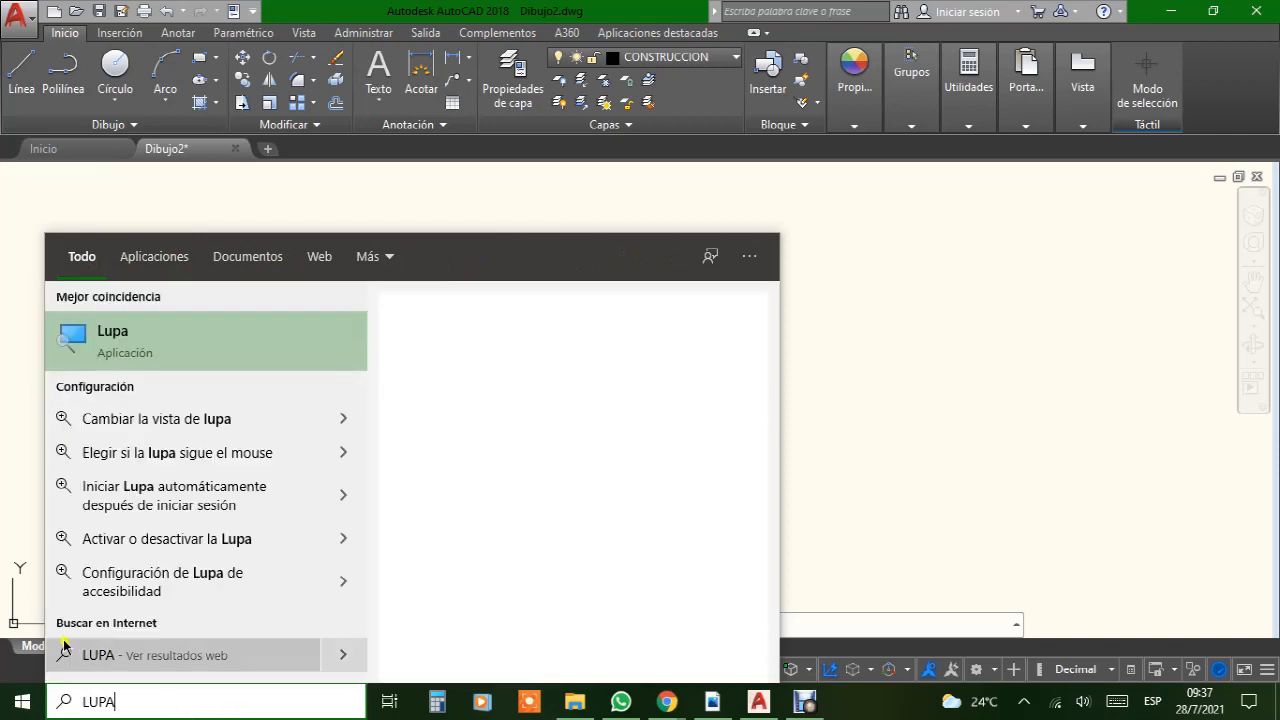
click(468, 178)
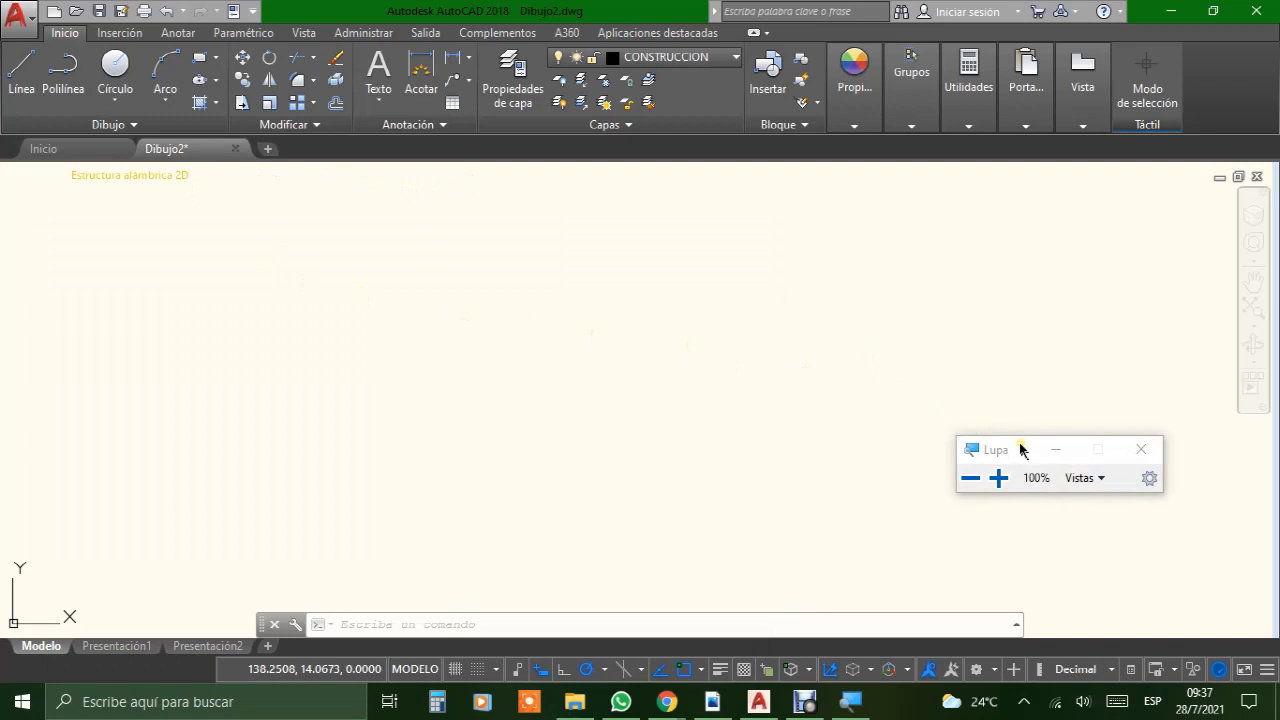
mouse_move(1020, 450)
mouse_down()
mouse_move(503, 270)
mouse_move(123, 220)
mouse_move(80, 229)
mouse_up()
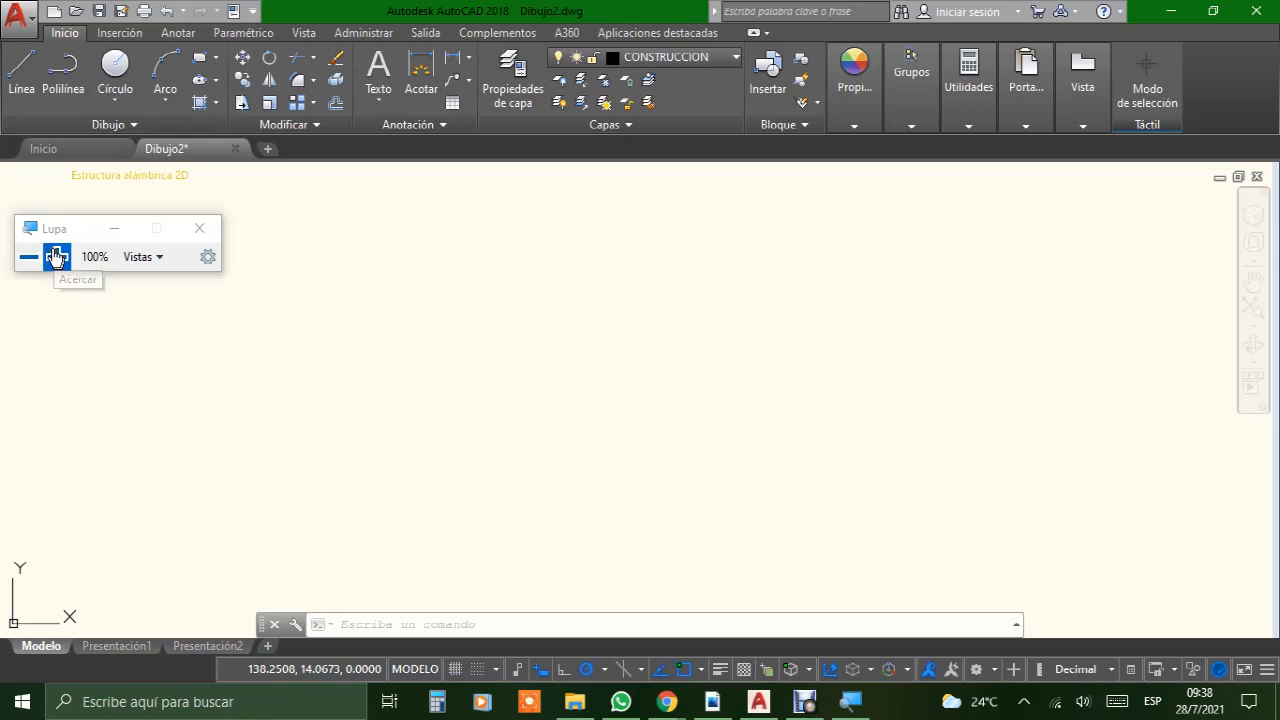
click(56, 257)
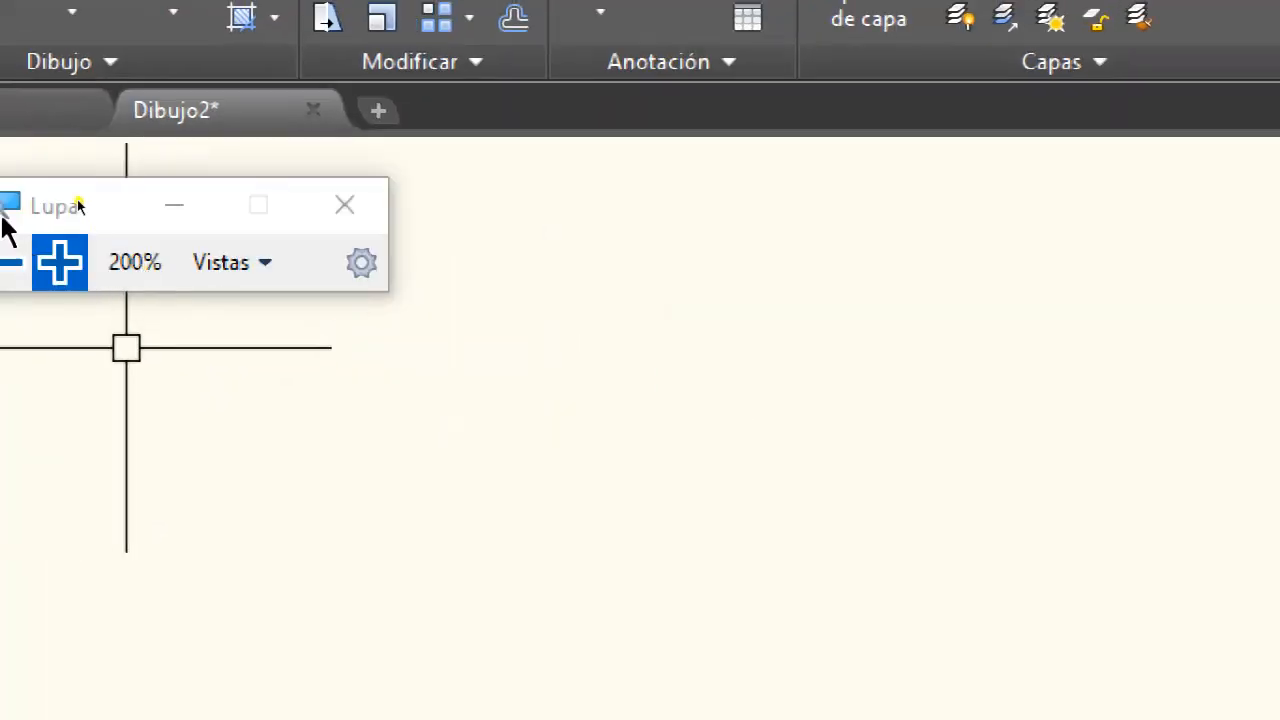
click(10, 262)
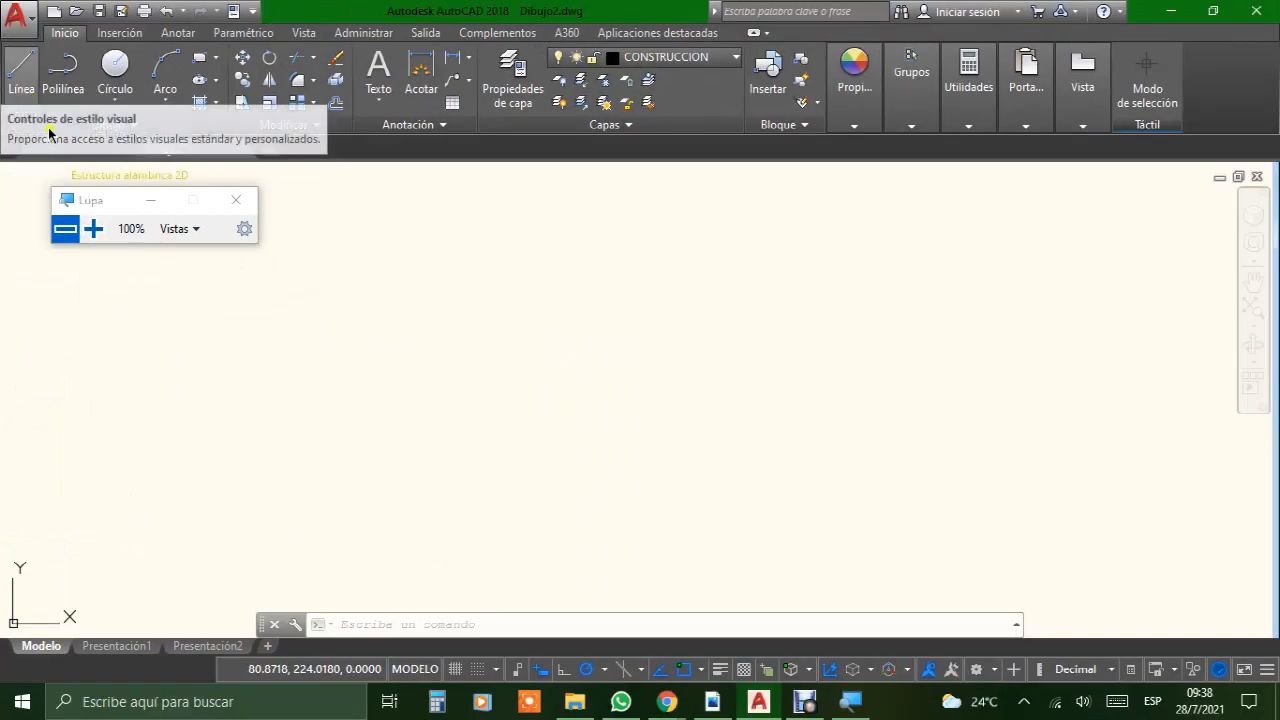
click(14, 67)
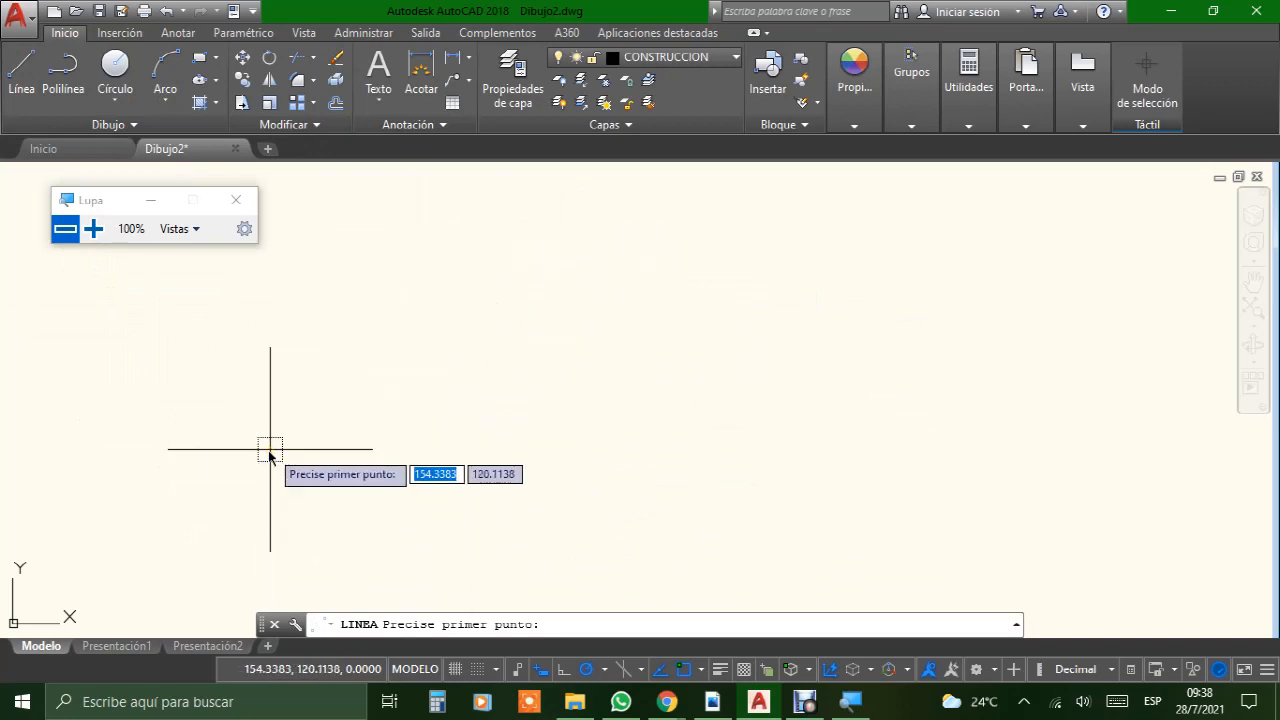
click(257, 497)
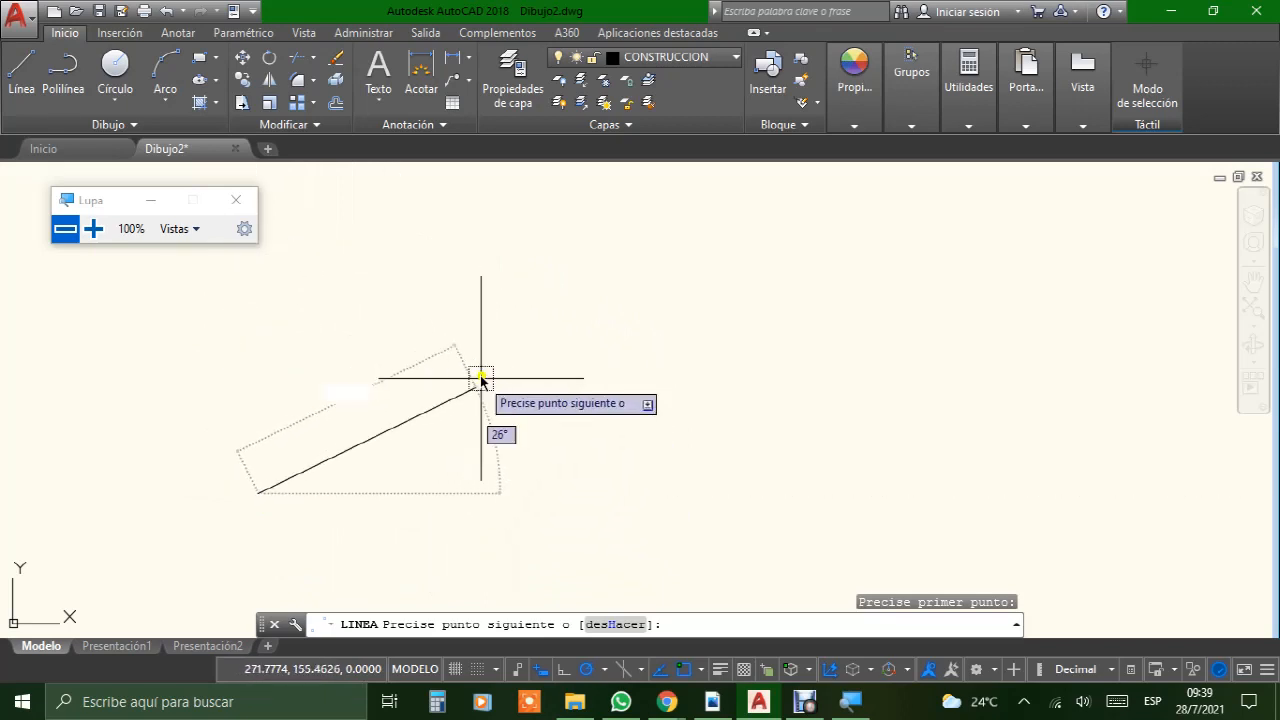
key(Escape)
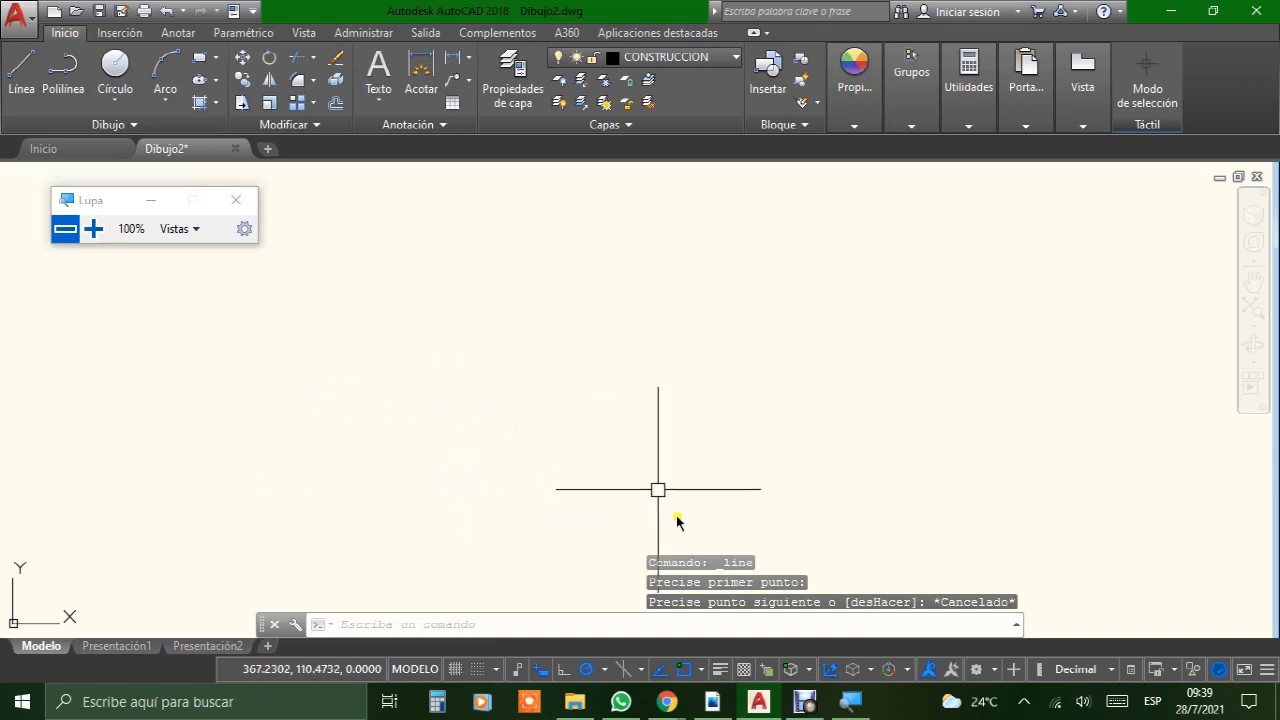
Step: Consult the FORMATO BUENO PDF in Adobe Reader, return to AutoCAD and draw a horizontal line 210 mm long
click(729, 688)
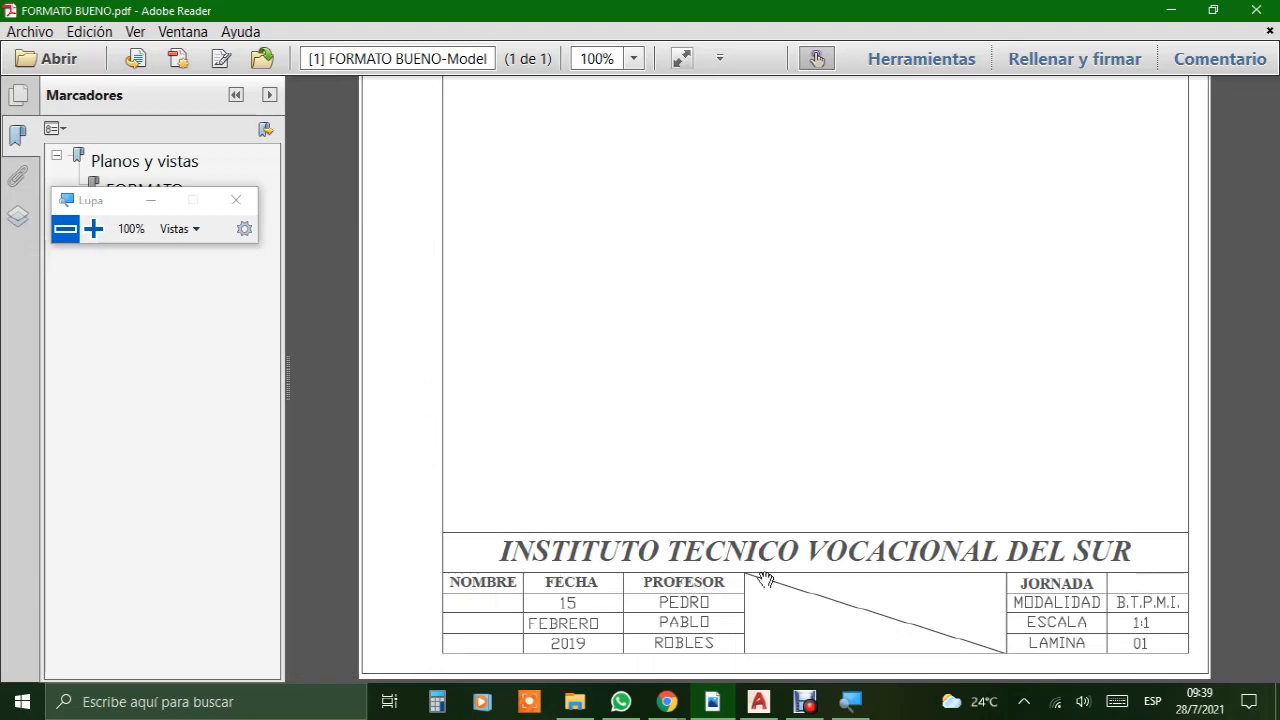
click(759, 703)
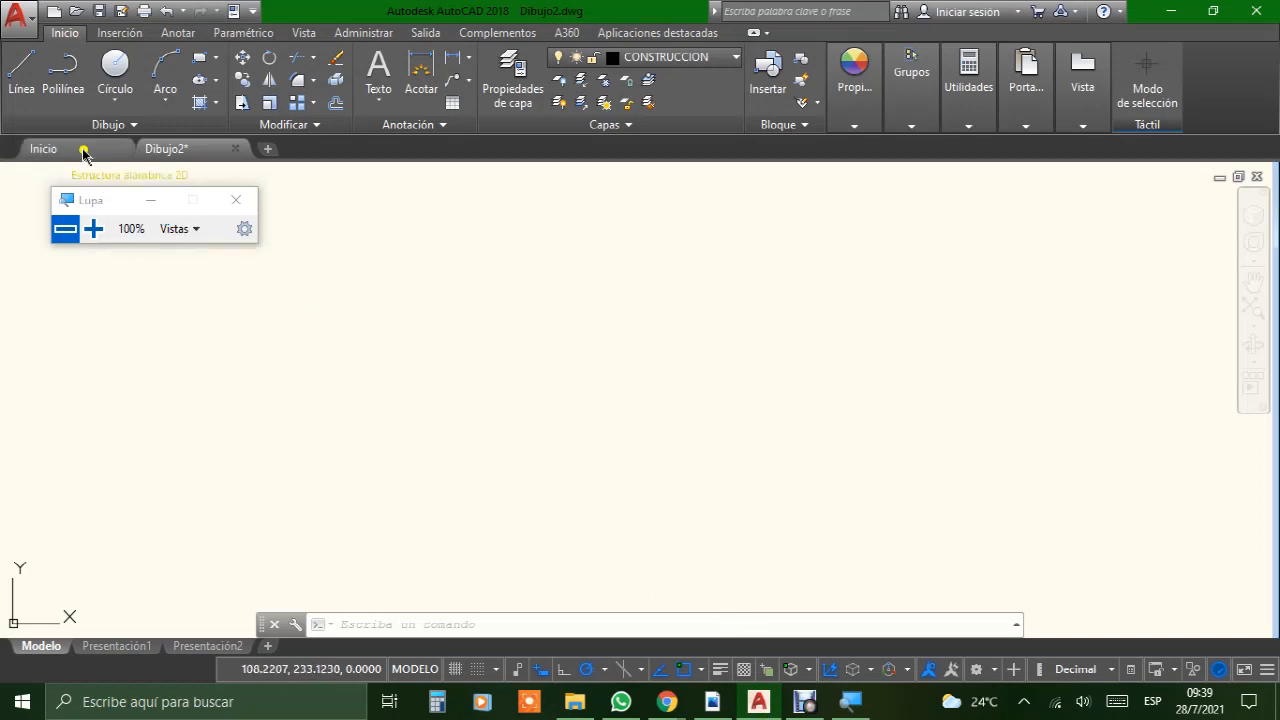
click(21, 66)
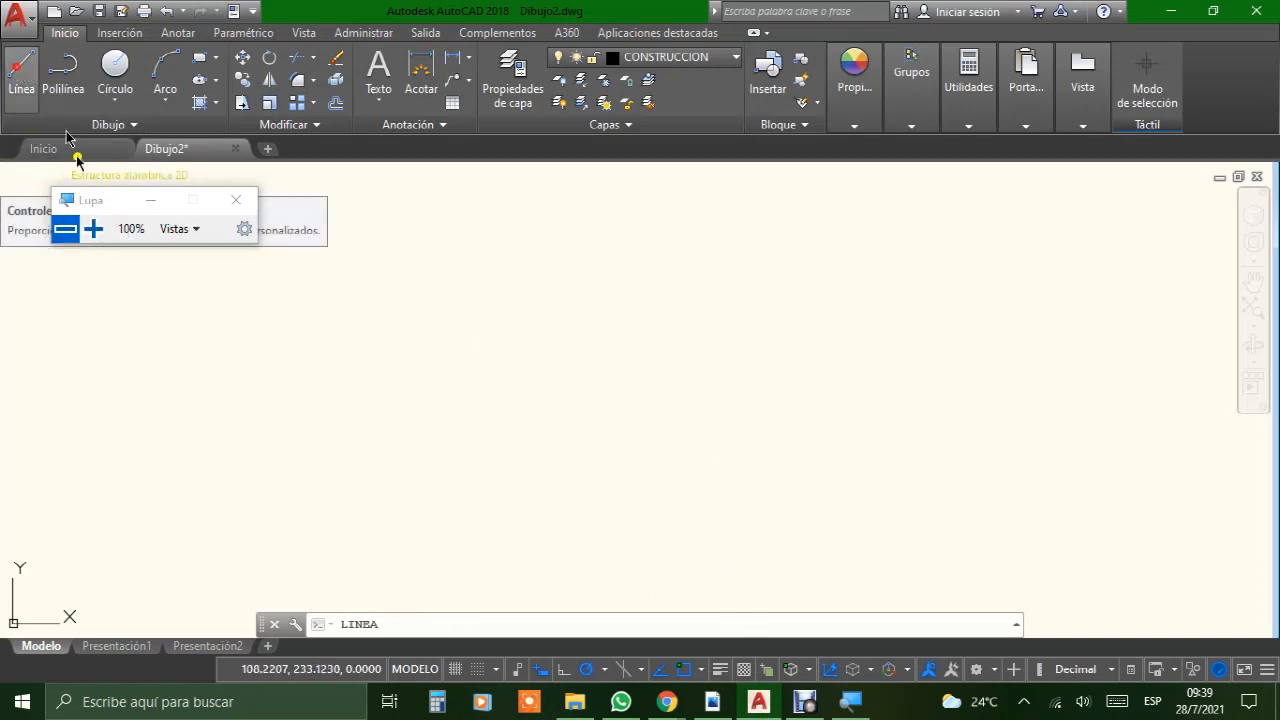
click(320, 499)
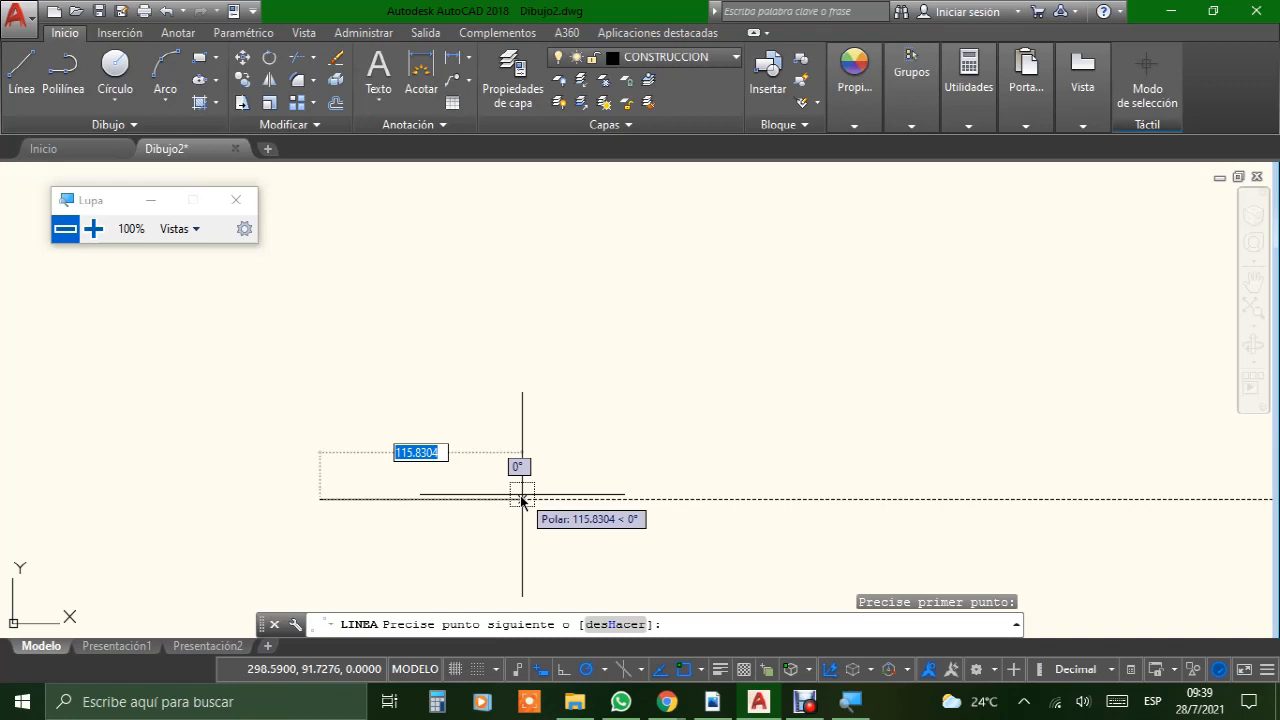
text(210)
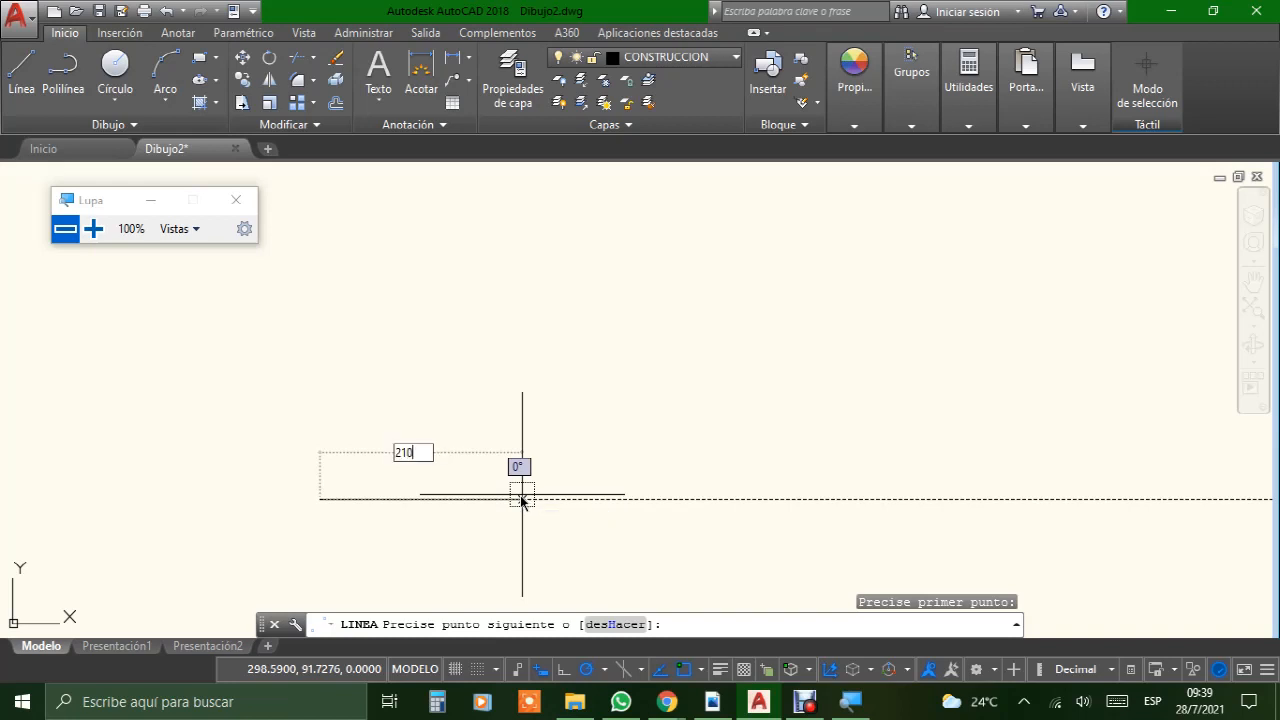
key(Return)
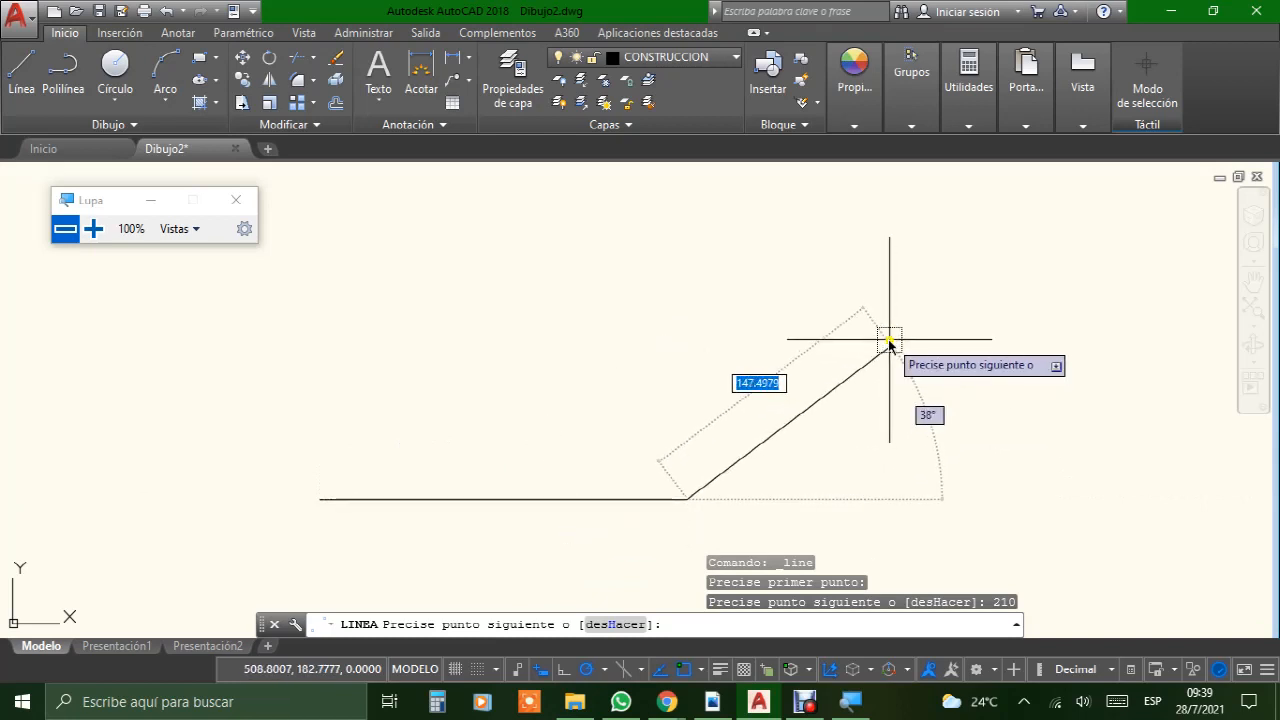
key(Return)
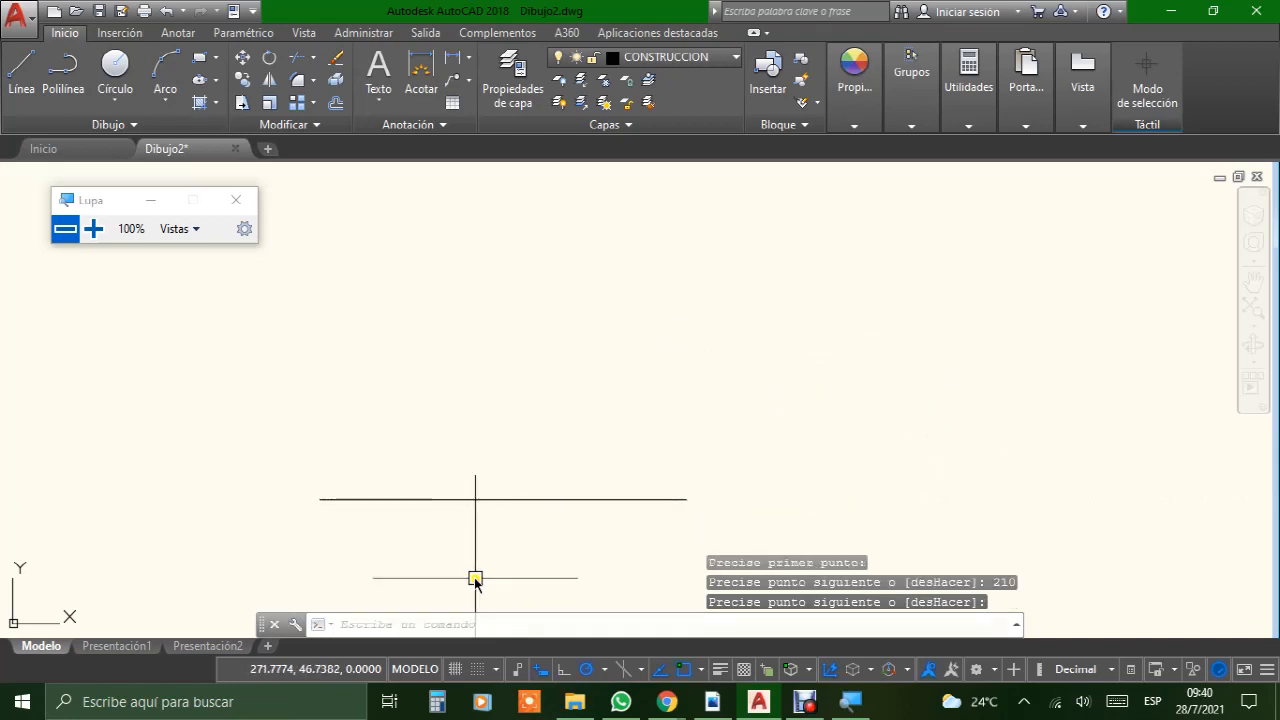
Step: Examine the horizontal line and its endpoint and midpoint grips at 200% Lupa magnification, then return to 100%
middle_drag(475, 579, 448, 503)
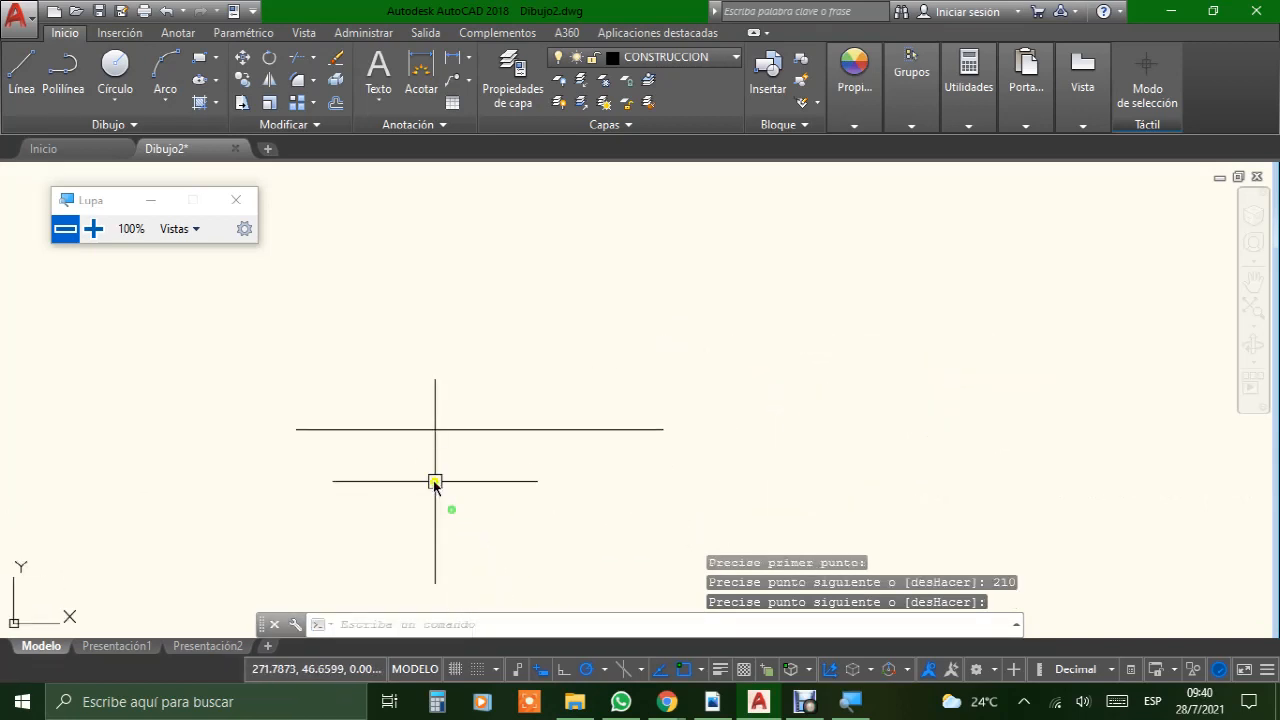
click(95, 229)
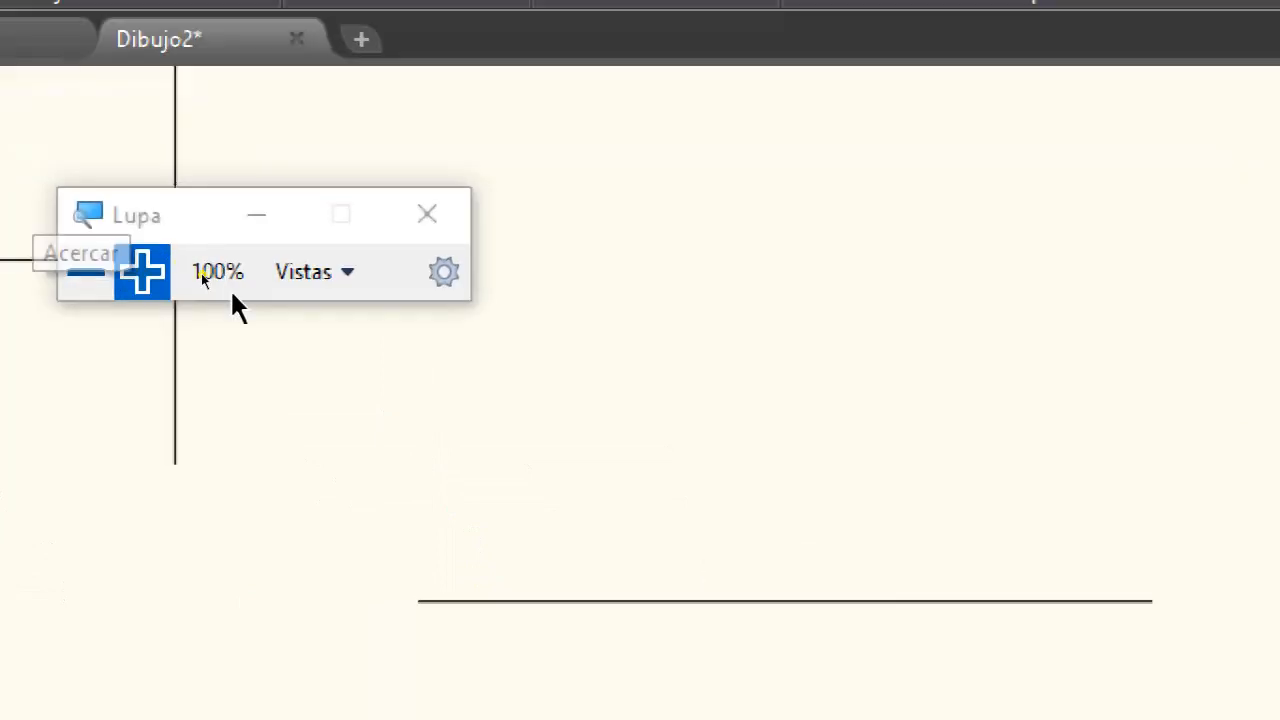
click(464, 428)
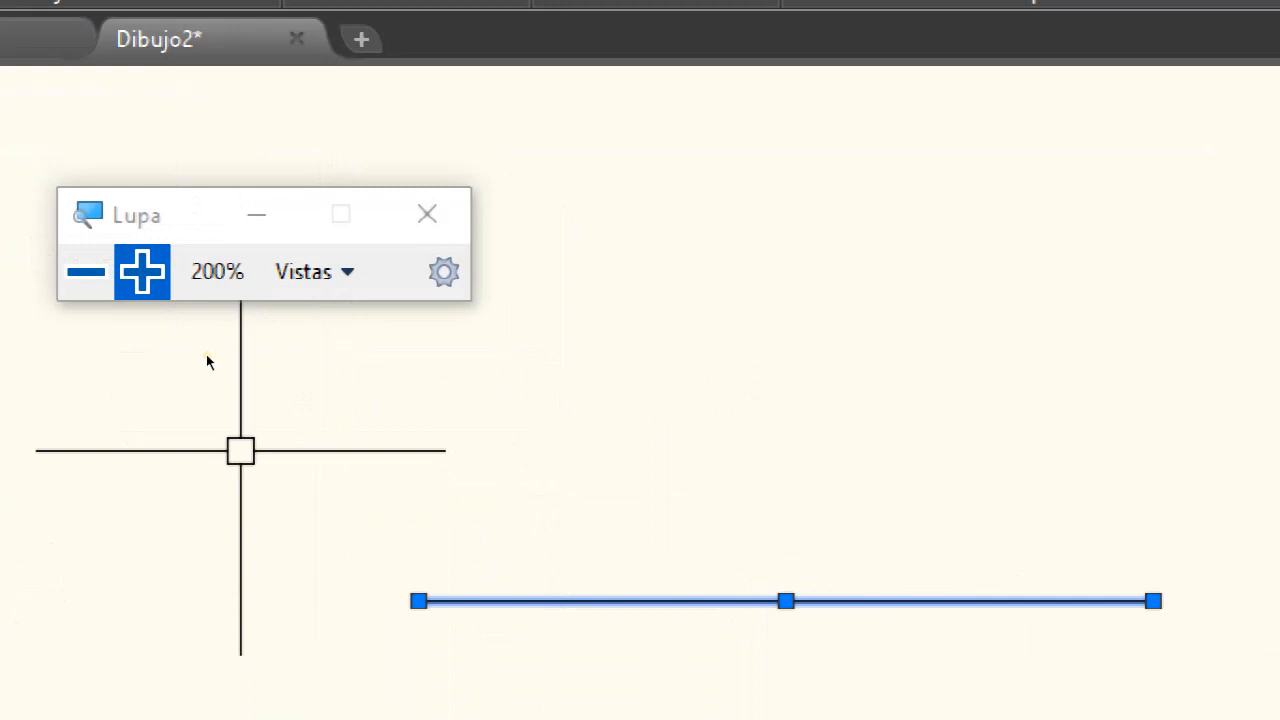
click(240, 450)
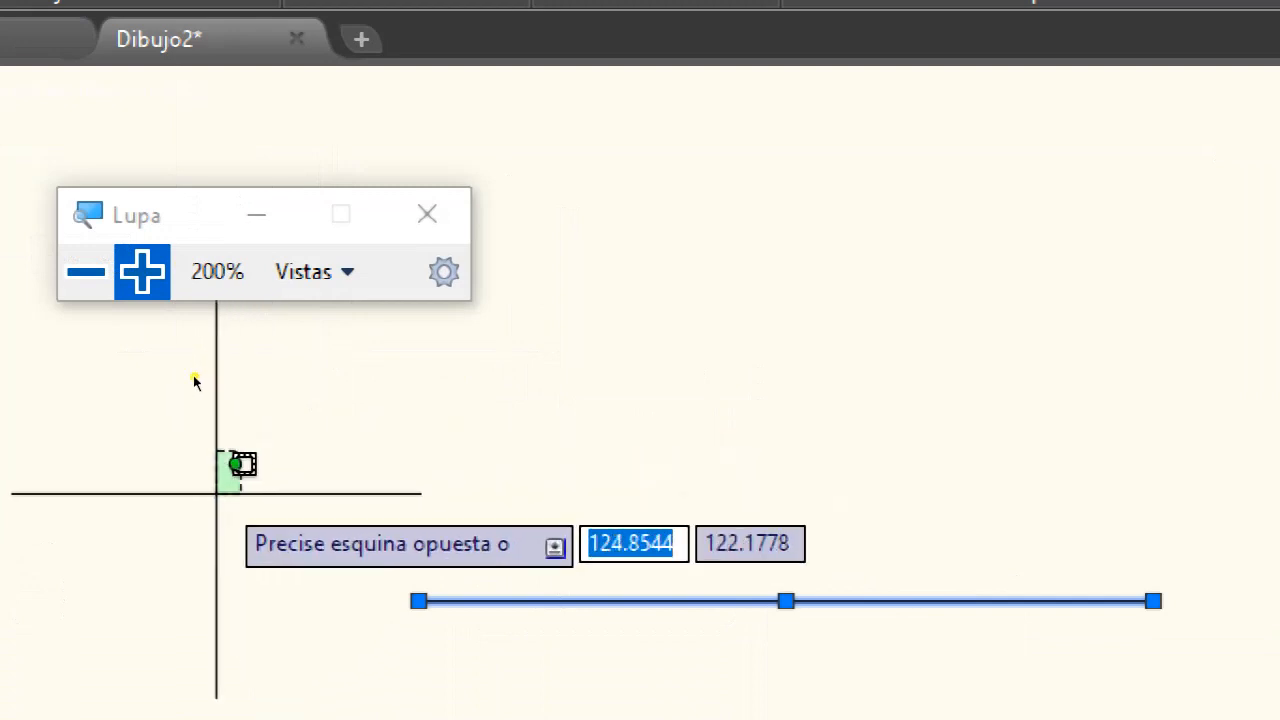
key(Escape)
key(Escape)
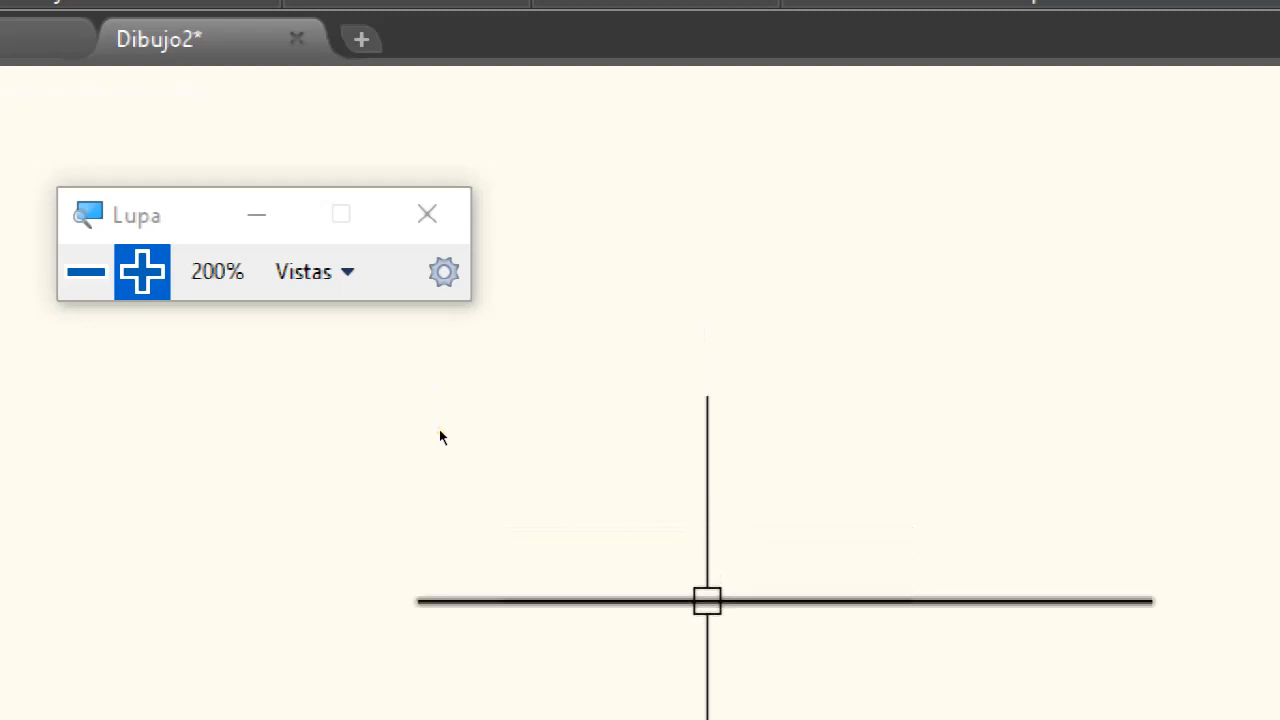
click(707, 600)
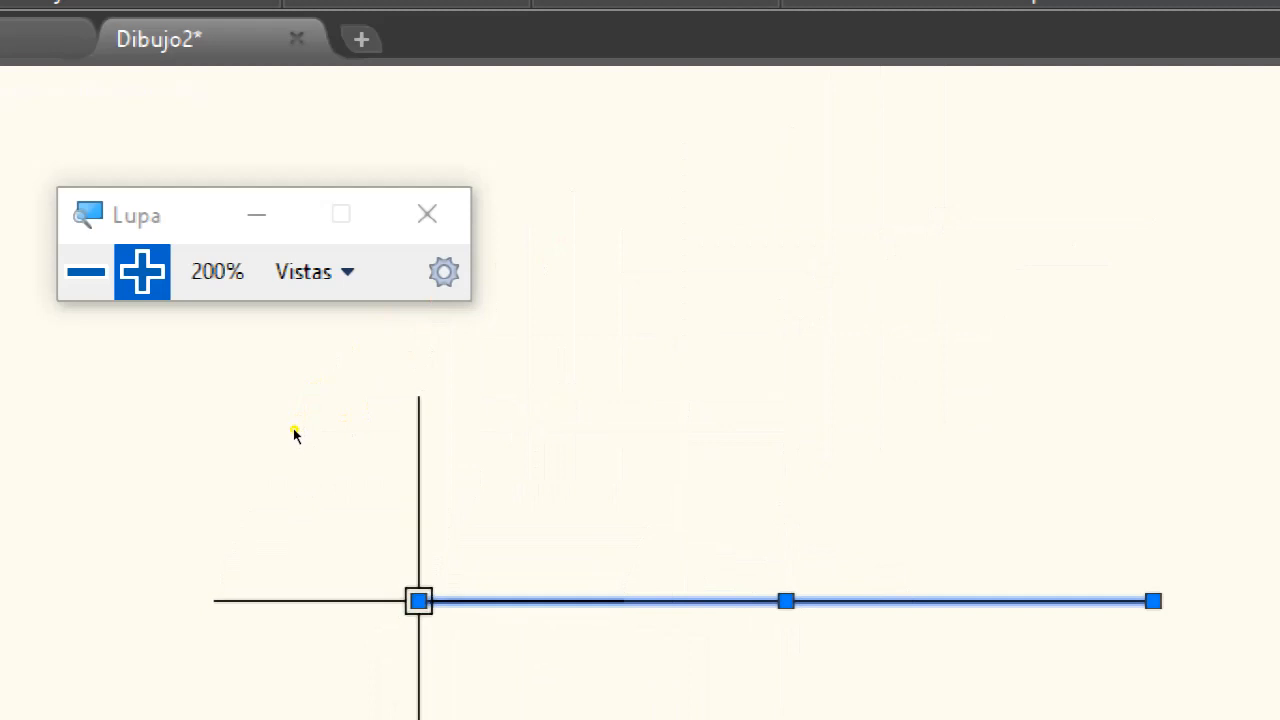
mouse_move(418, 600)
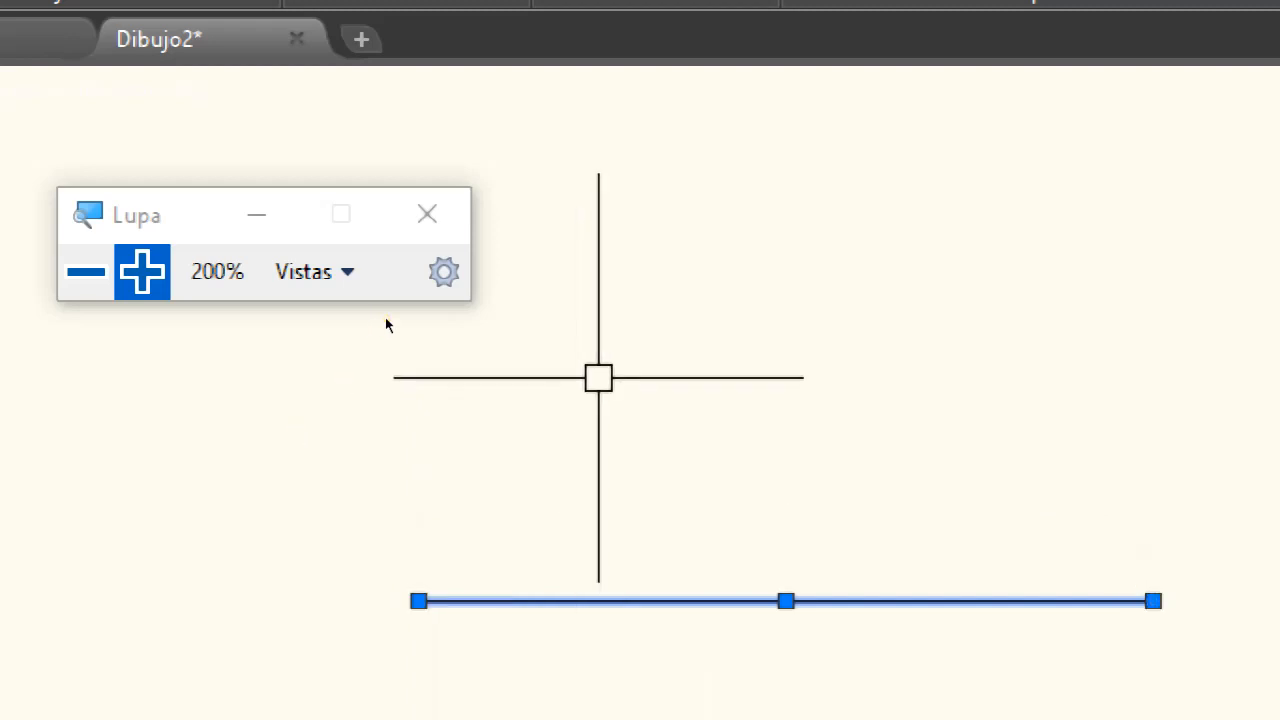
key(Escape)
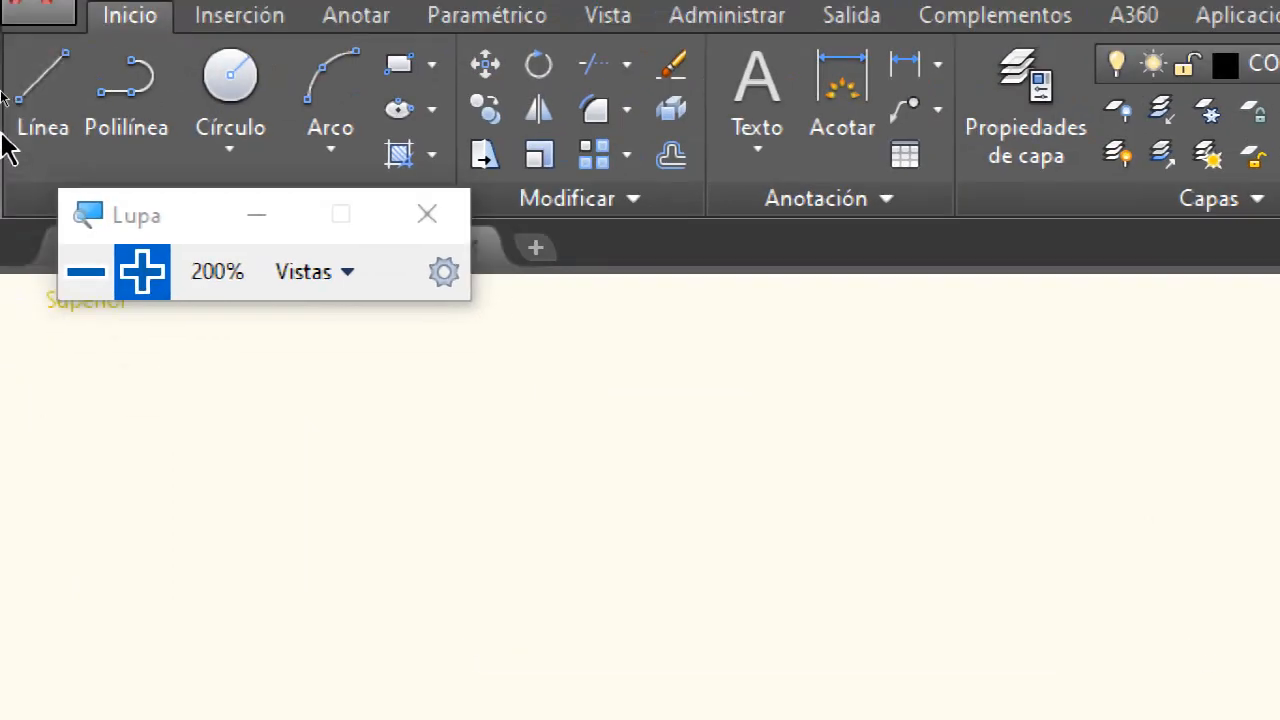
click(84, 274)
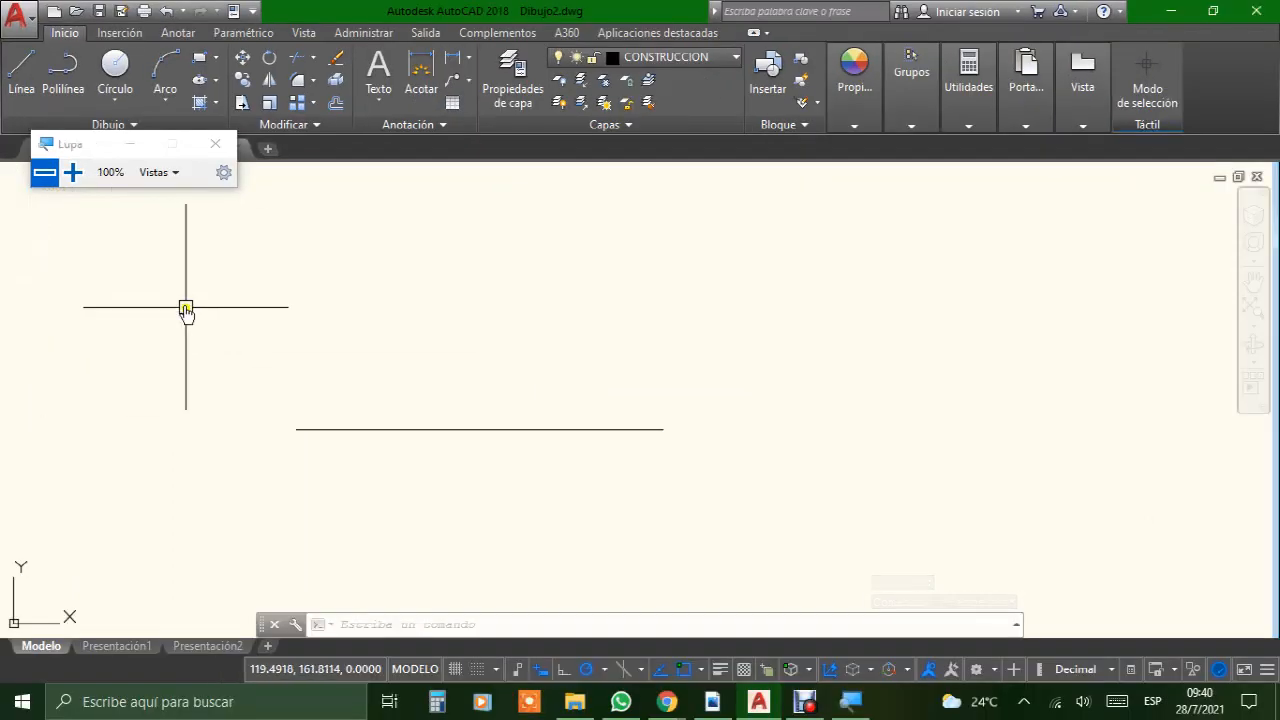
Step: Draw a vertical line 297 mm long upward from the left endpoint of the horizontal line
scroll(420, 325, down, 2)
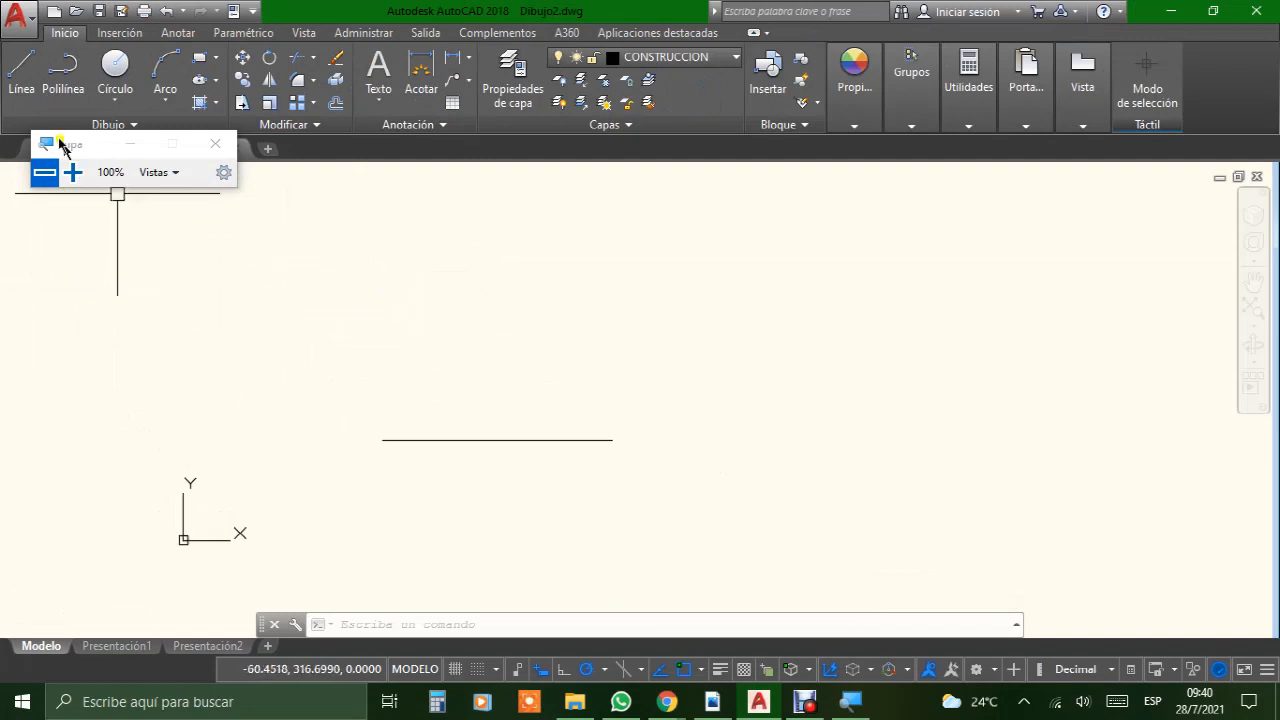
click(26, 100)
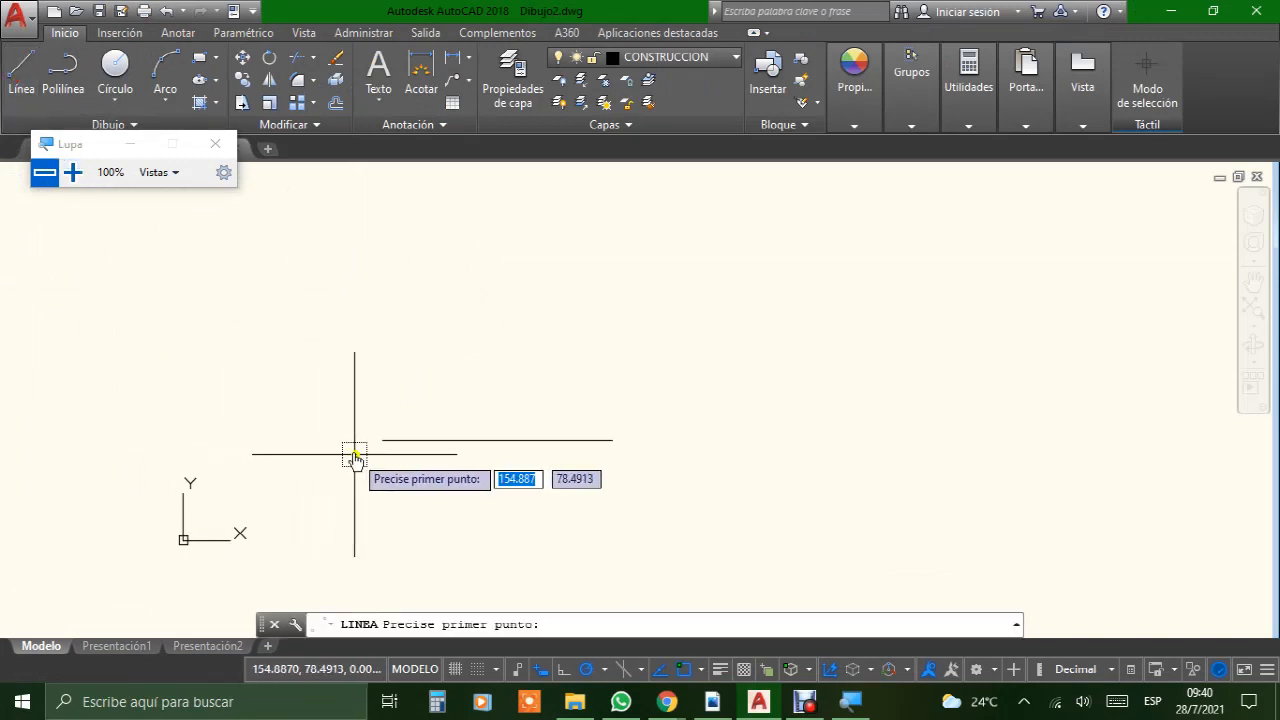
scroll(375, 457, up, 6)
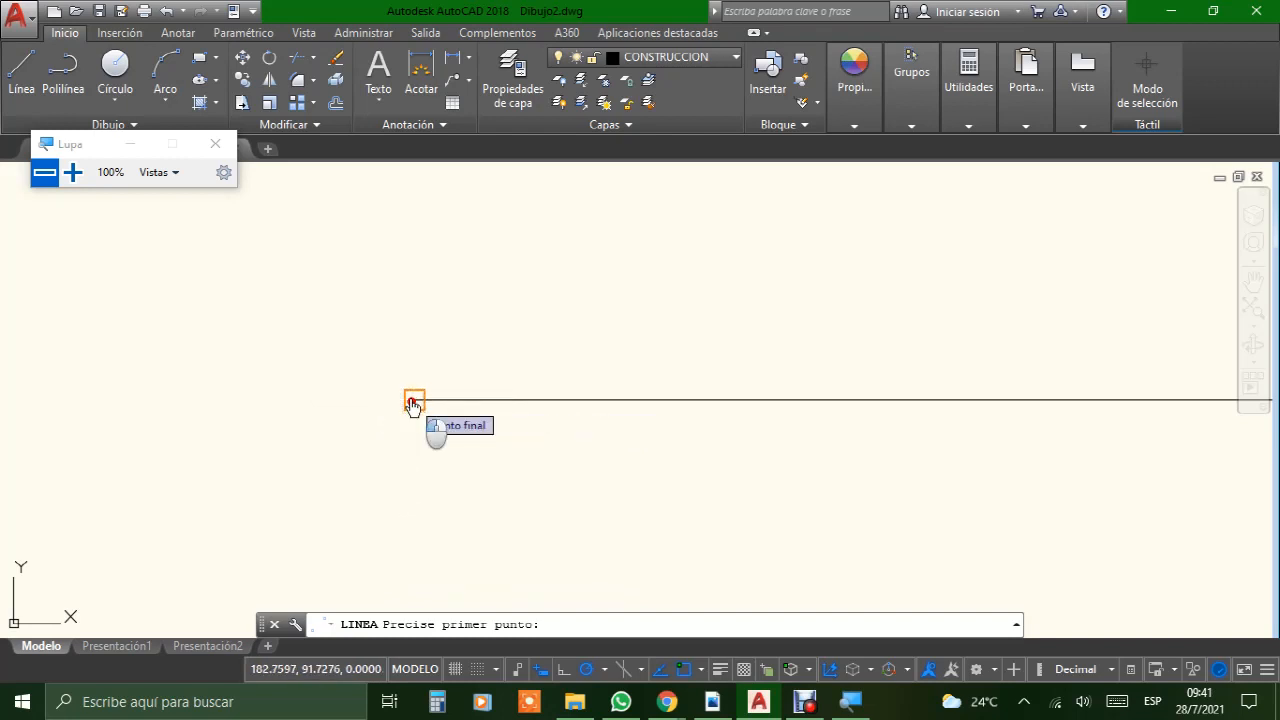
click(414, 400)
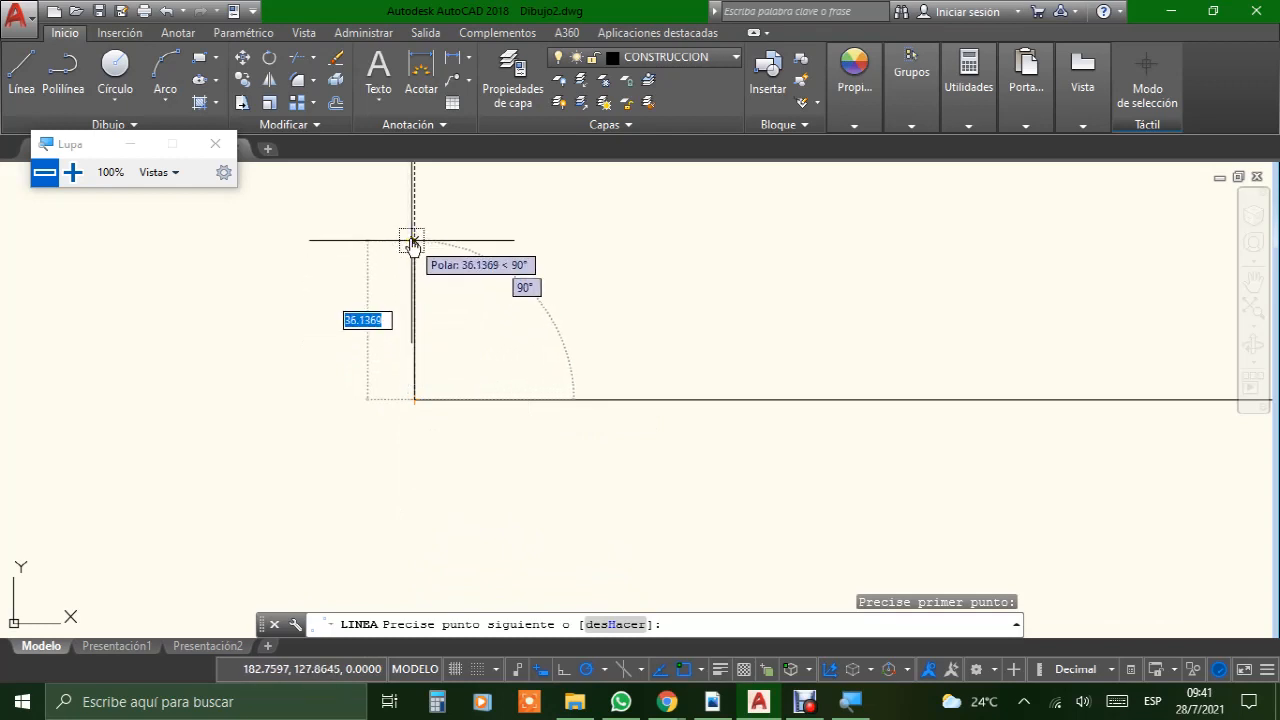
text(297)
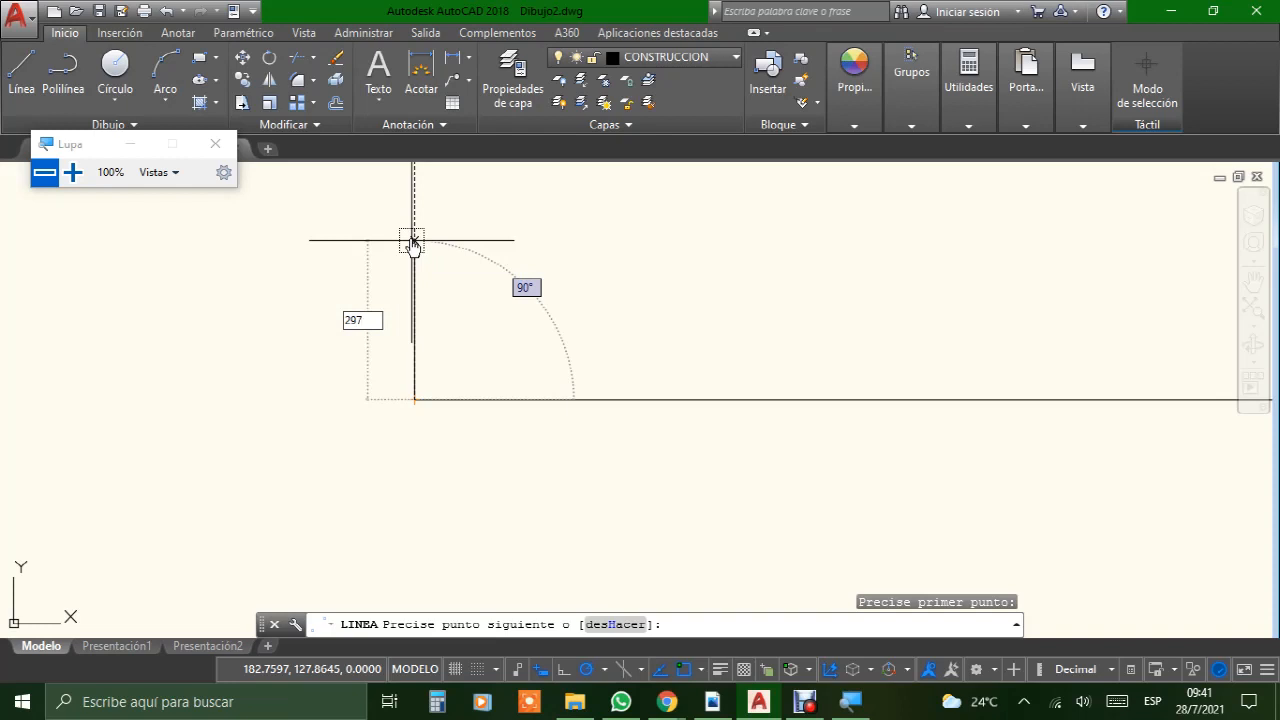
key(Return)
scroll(428, 289, down, 5)
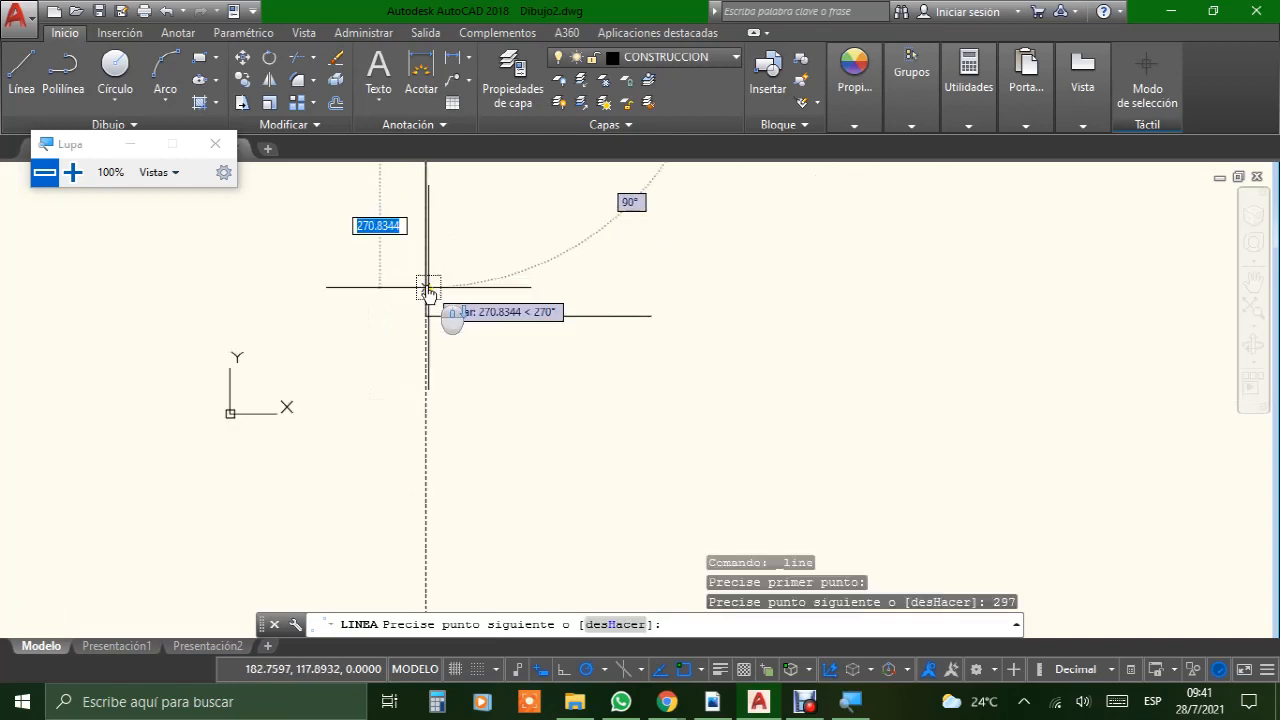
scroll(470, 255, down, 4)
middle_drag(486, 237, 414, 443)
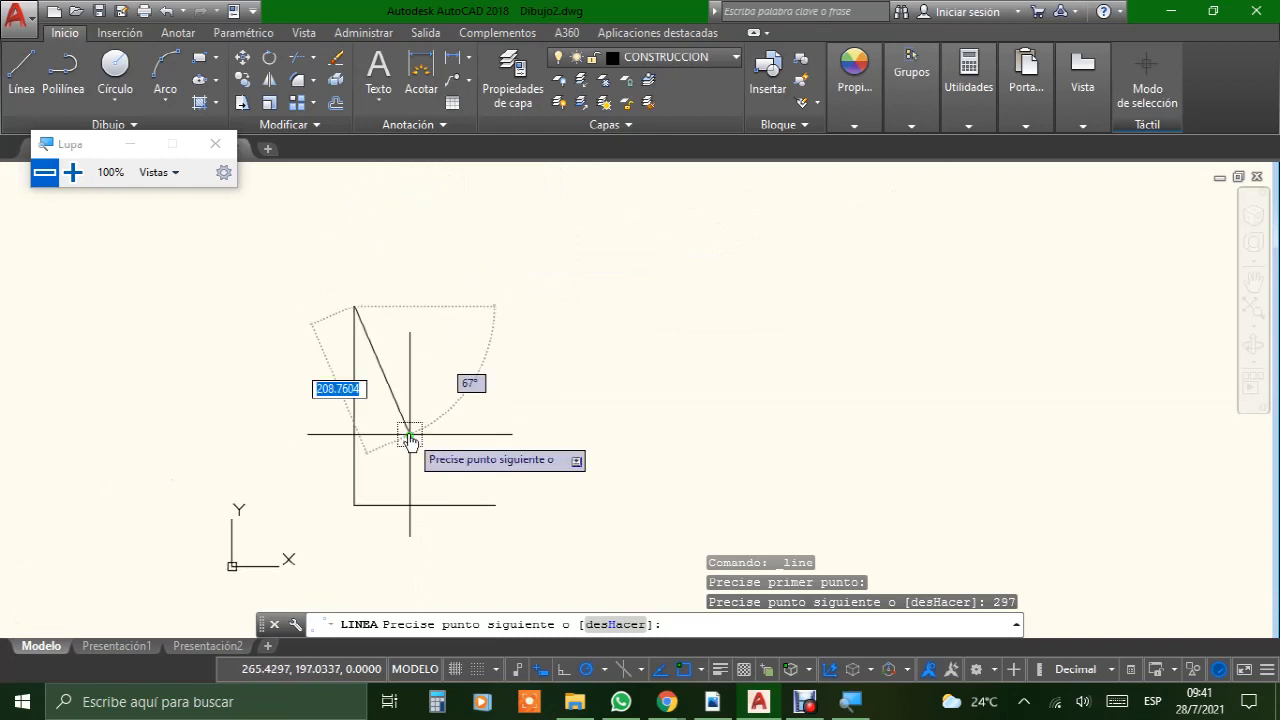
key(Return)
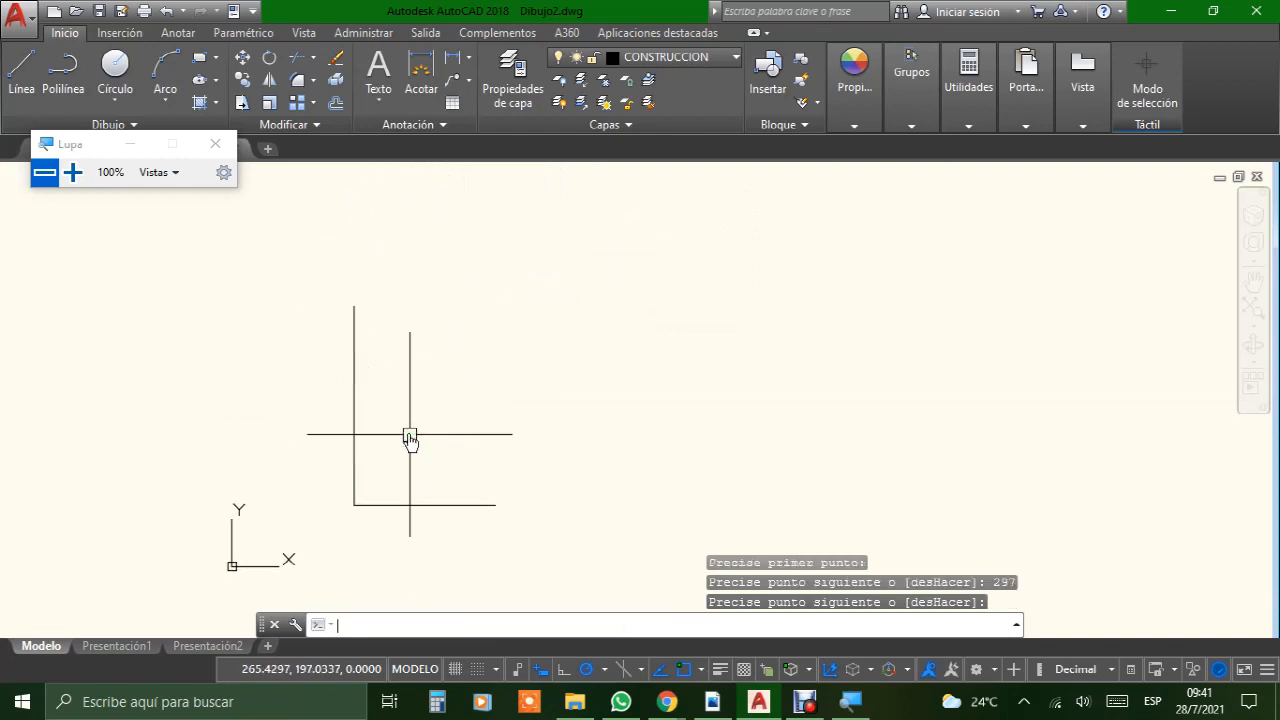
Step: Close the sheet outline with a 210 mm line rightward from the vertical line's upper end and a line down to the base line's right endpoint
scroll(291, 452, up, 2)
scroll(291, 452, up, 2)
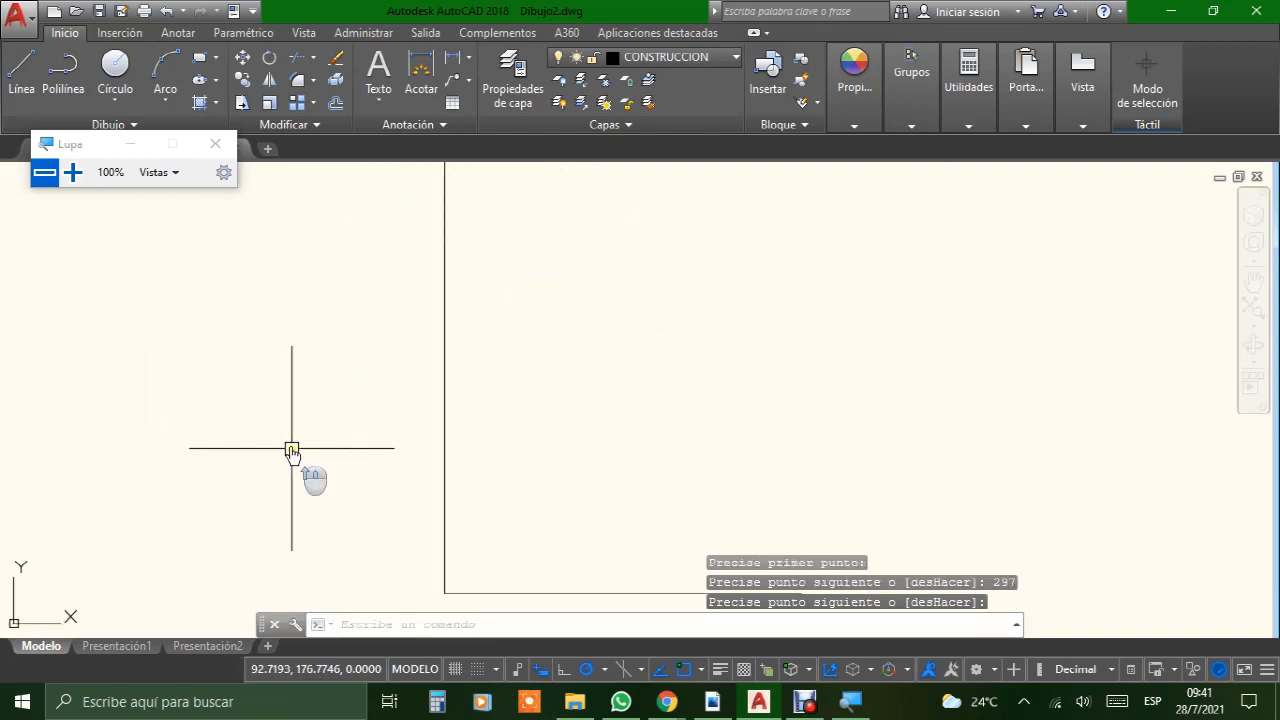
scroll(291, 455, down, 2)
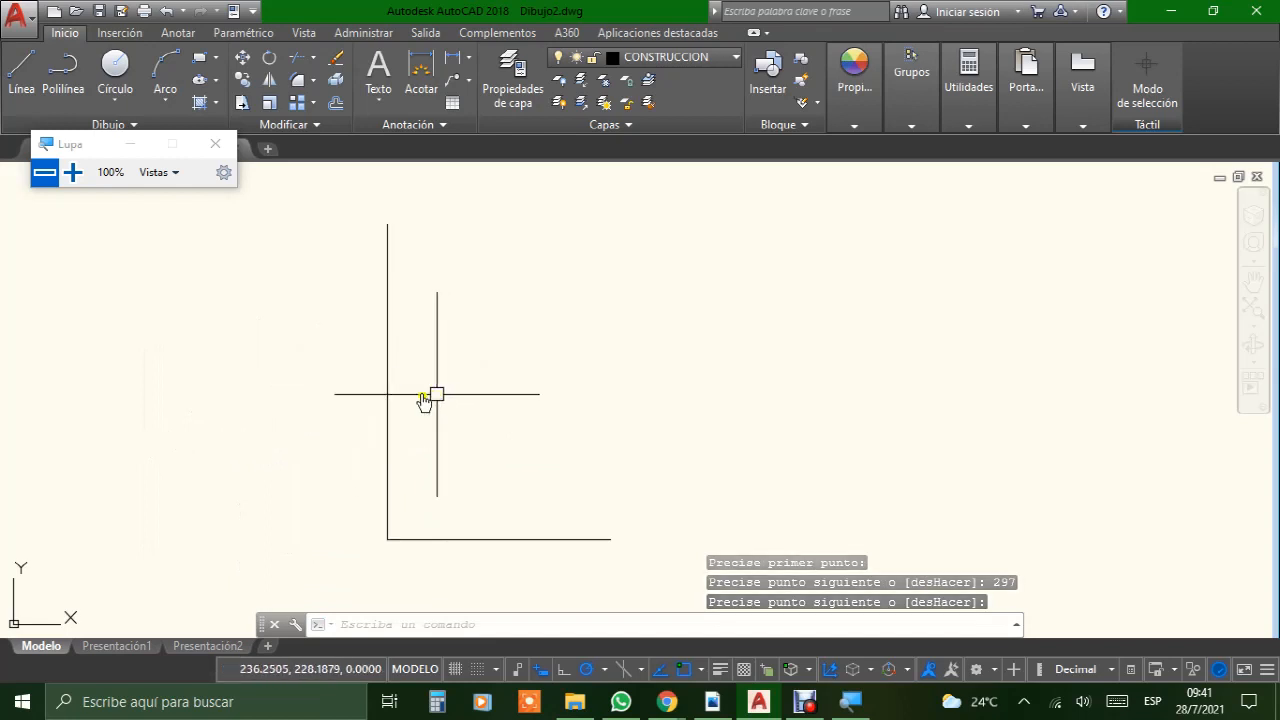
click(386, 352)
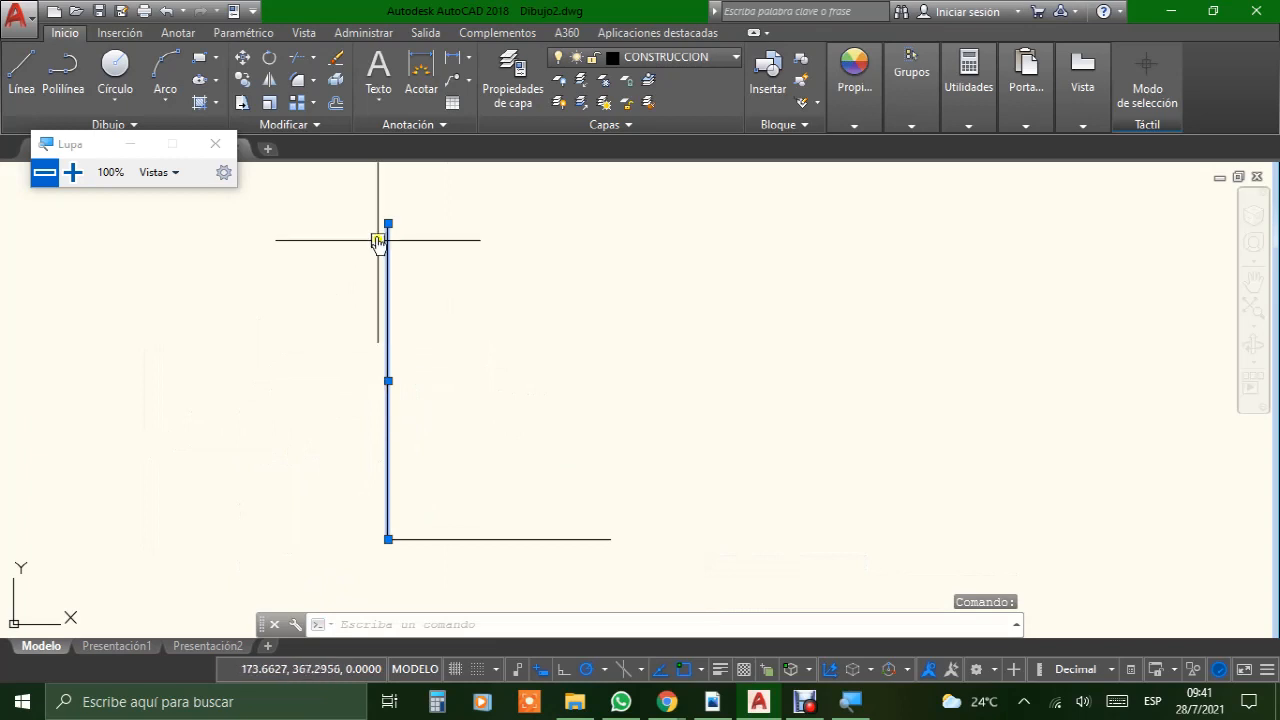
mouse_move(388, 224)
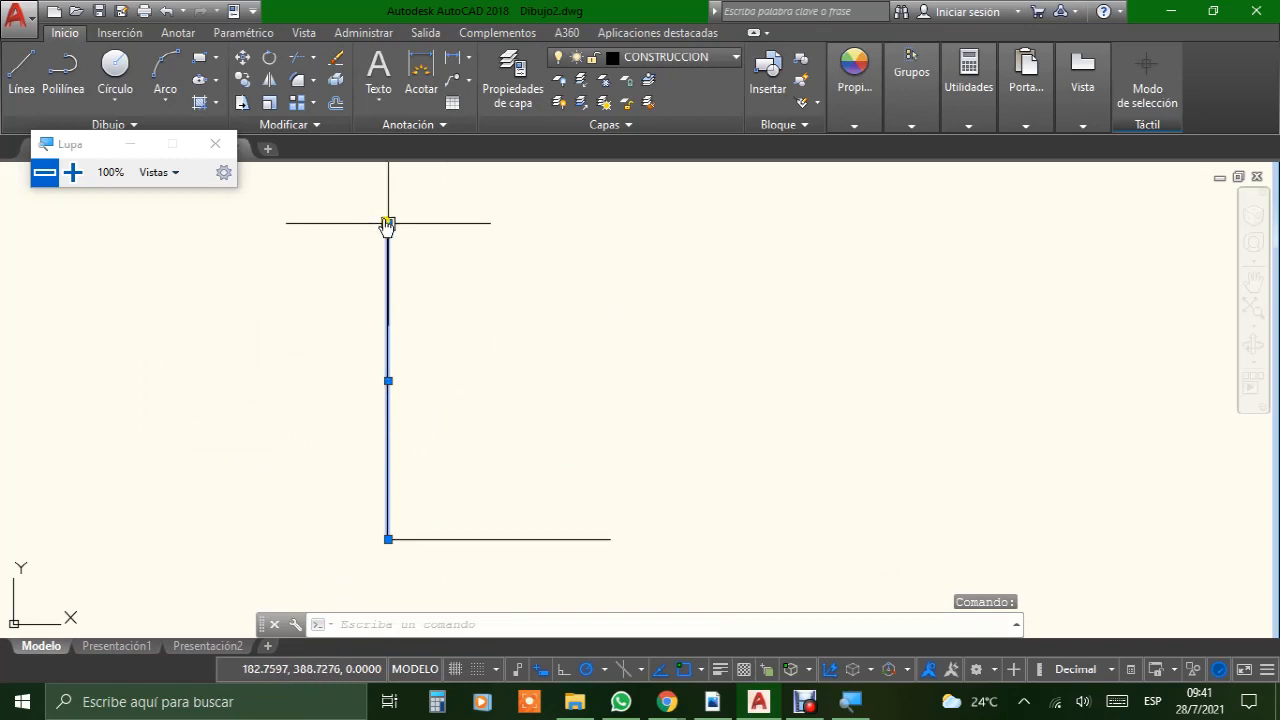
key(Escape)
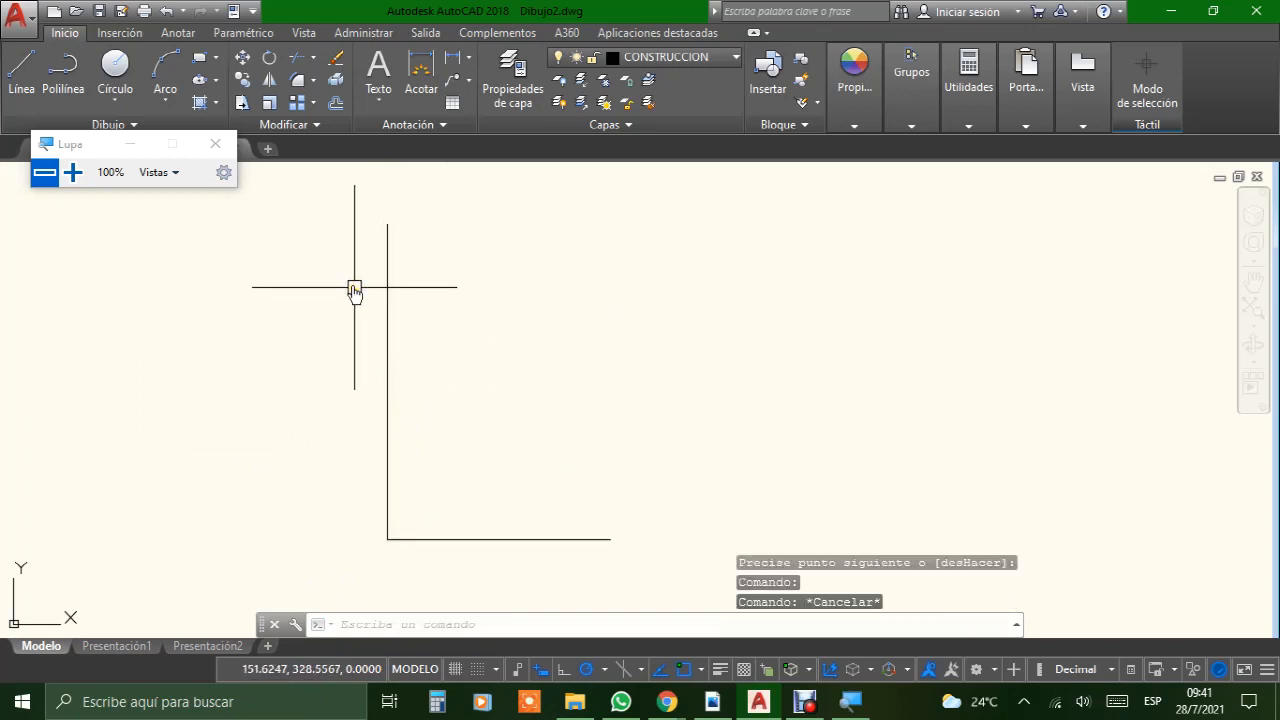
click(21, 70)
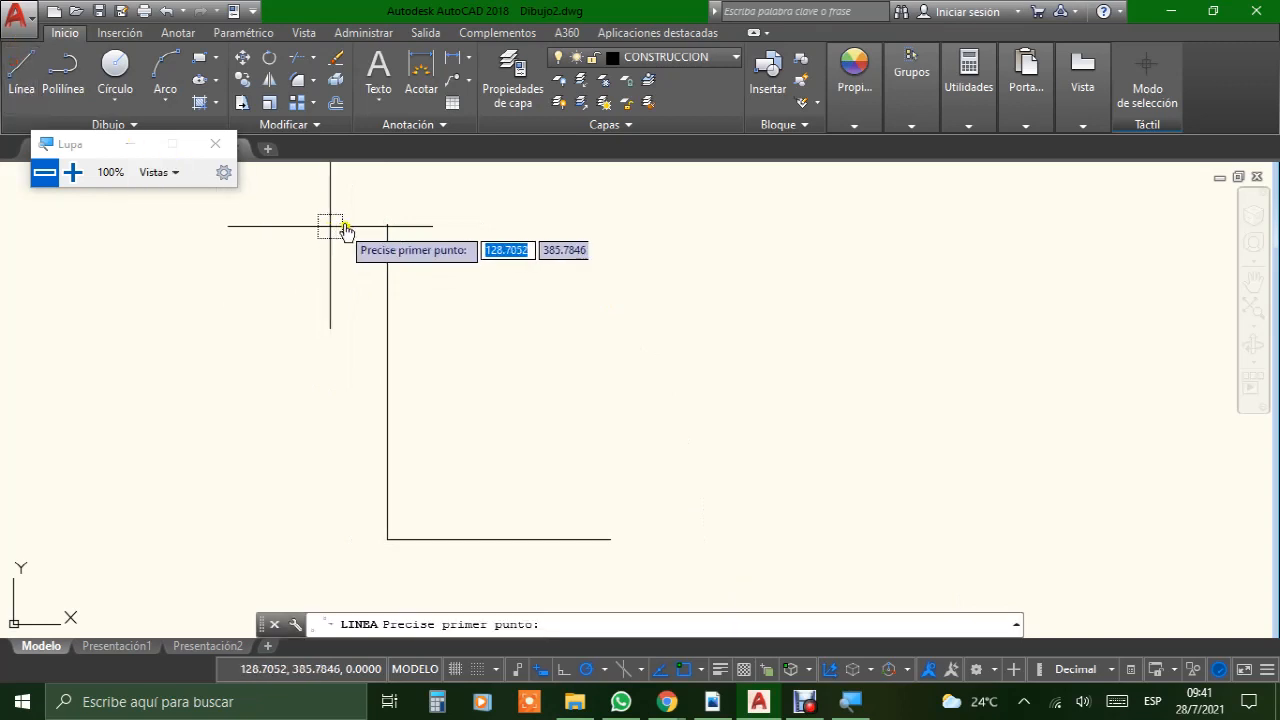
click(388, 224)
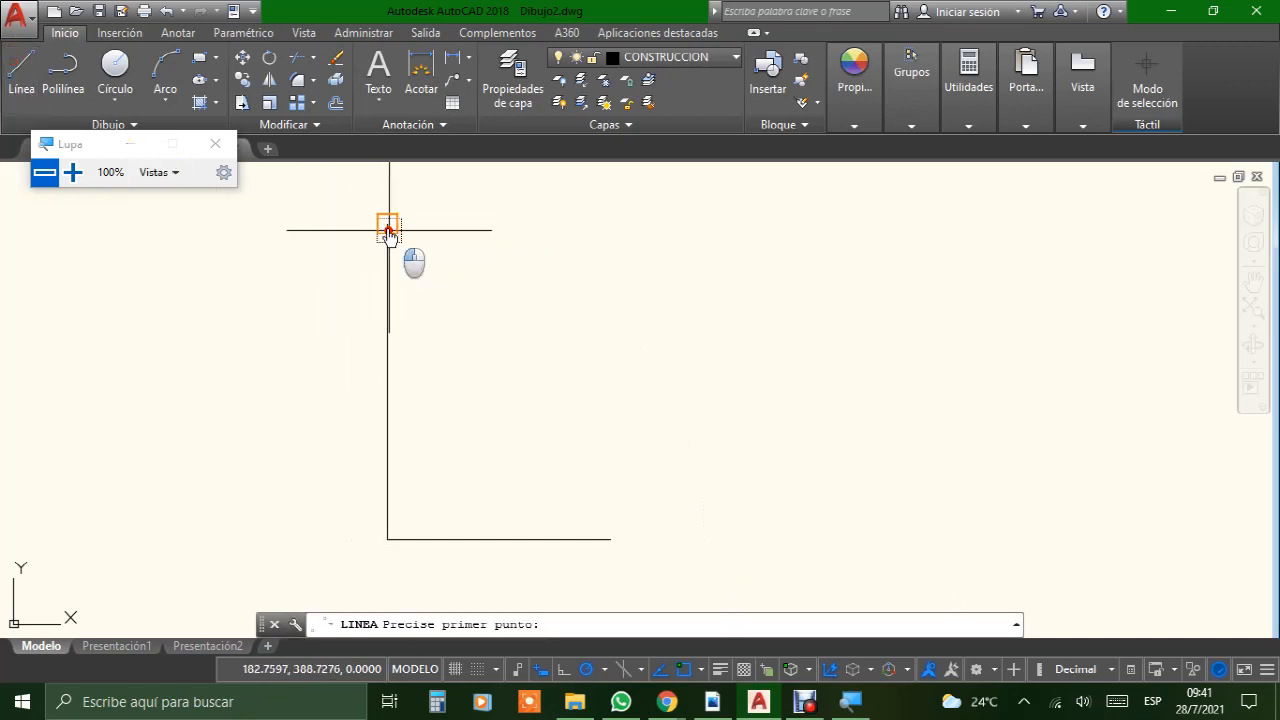
text(210)
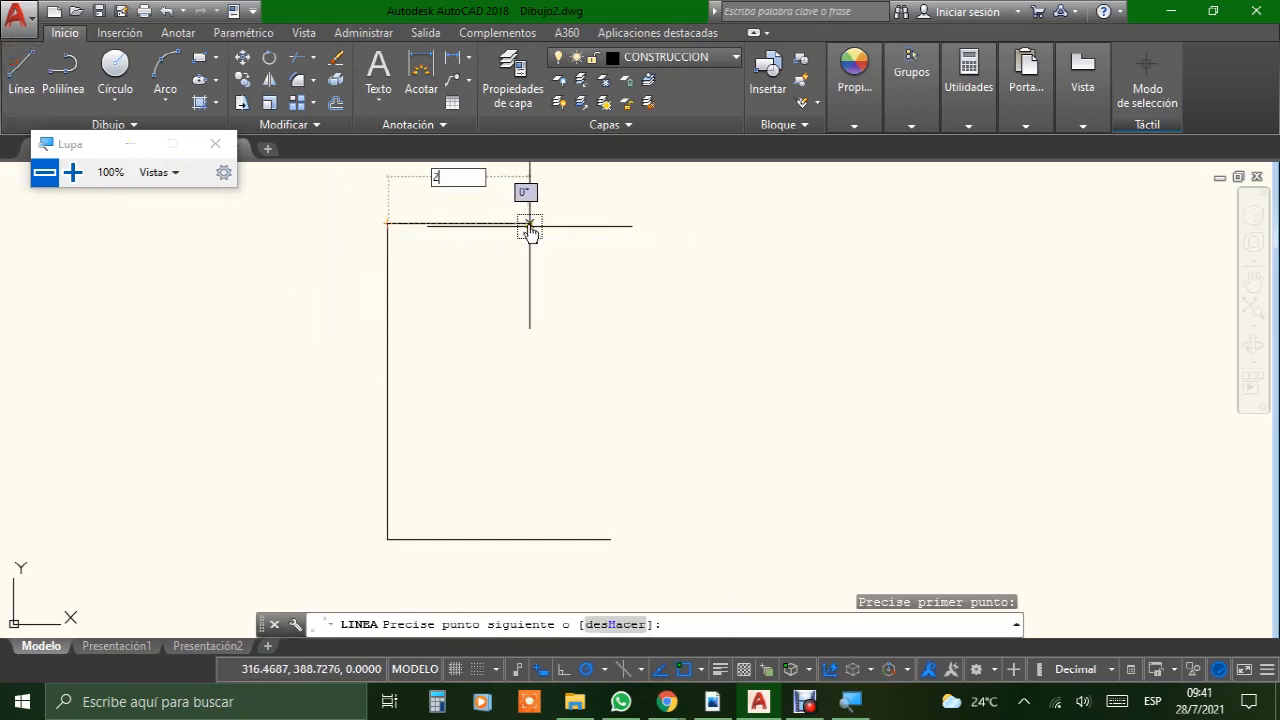
key(Return)
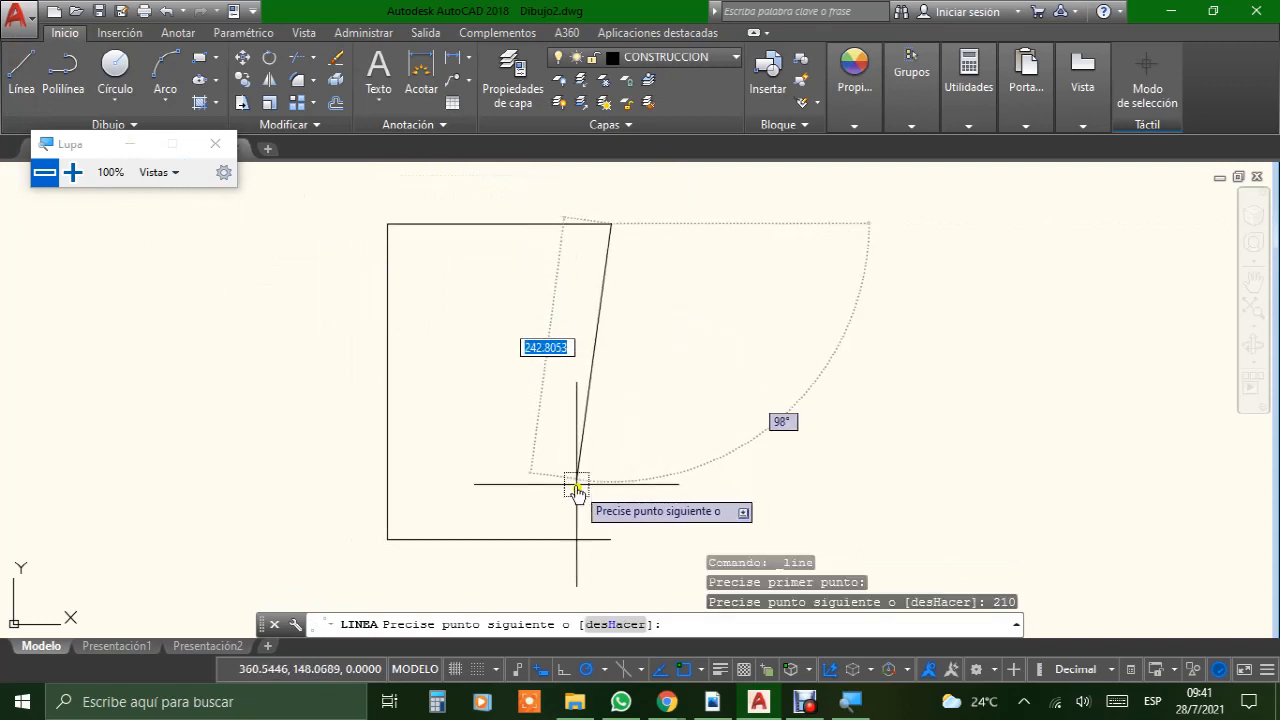
click(608, 538)
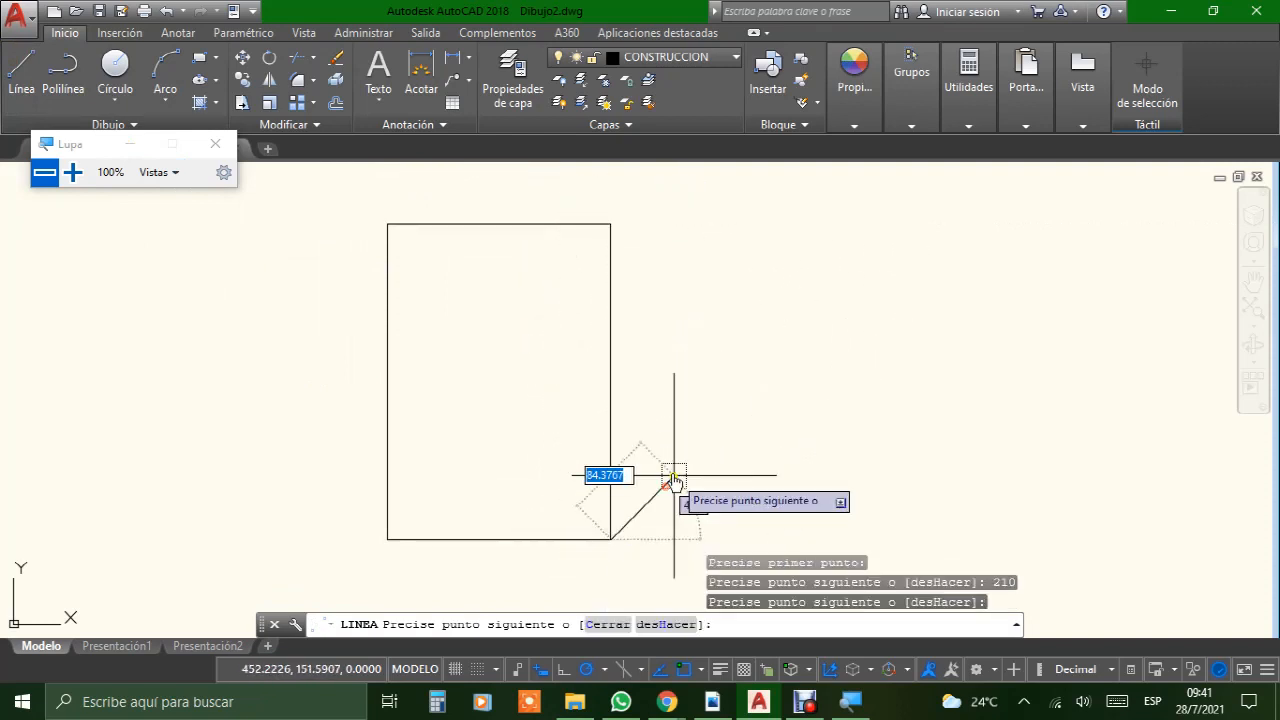
key(Return)
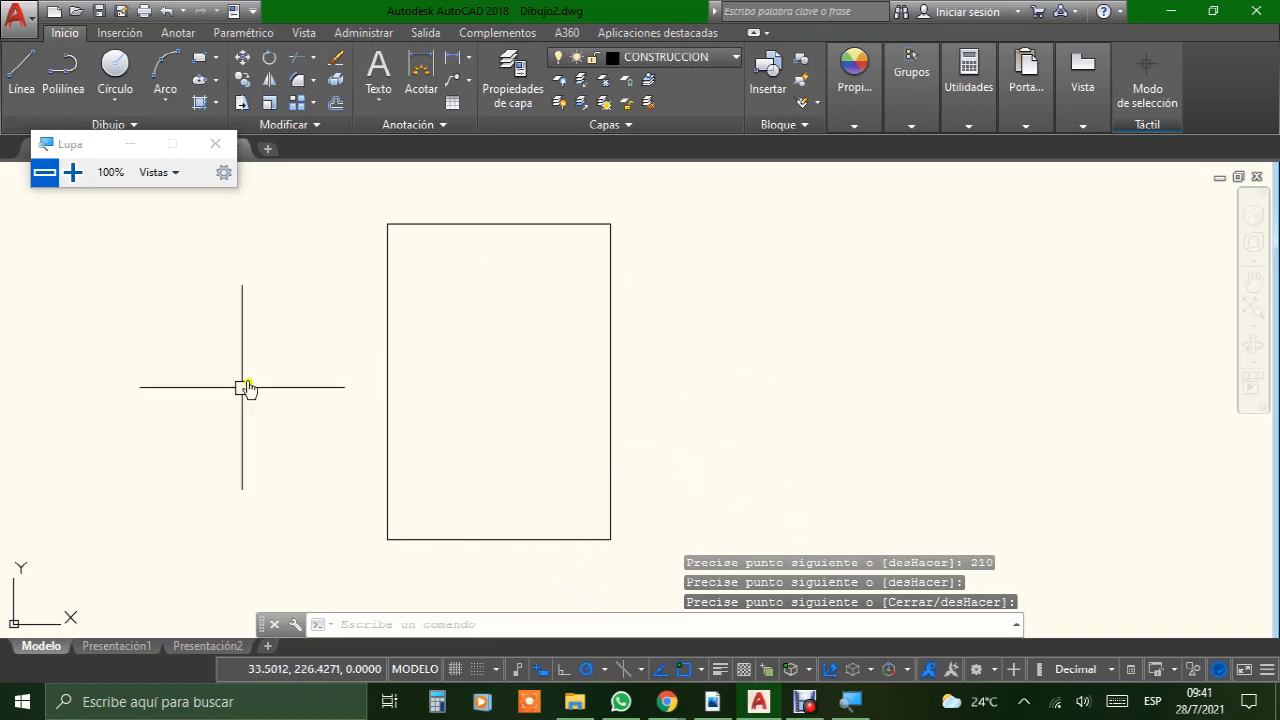
Step: Inspect the closed rectangular sheet outline at 200% Lupa magnification and return to 100%
scroll(592, 352, up, 3)
scroll(592, 352, down, 3)
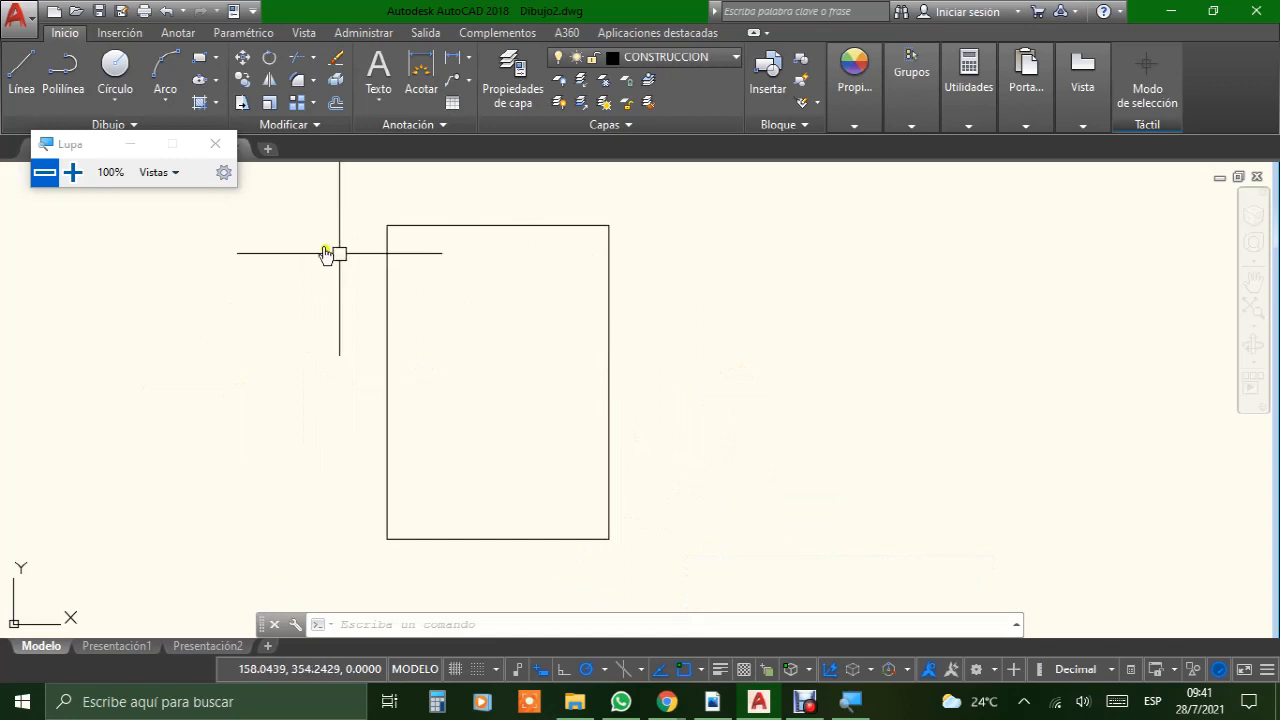
click(84, 182)
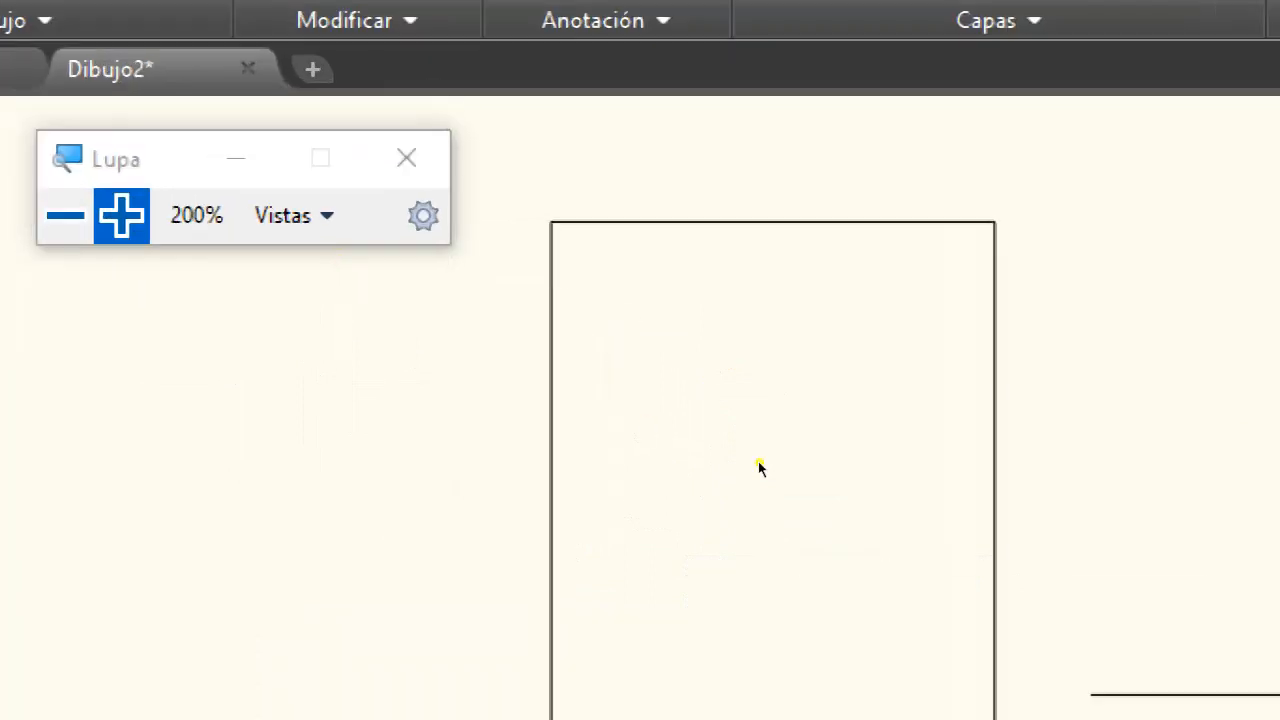
scroll(450, 350, up, 2)
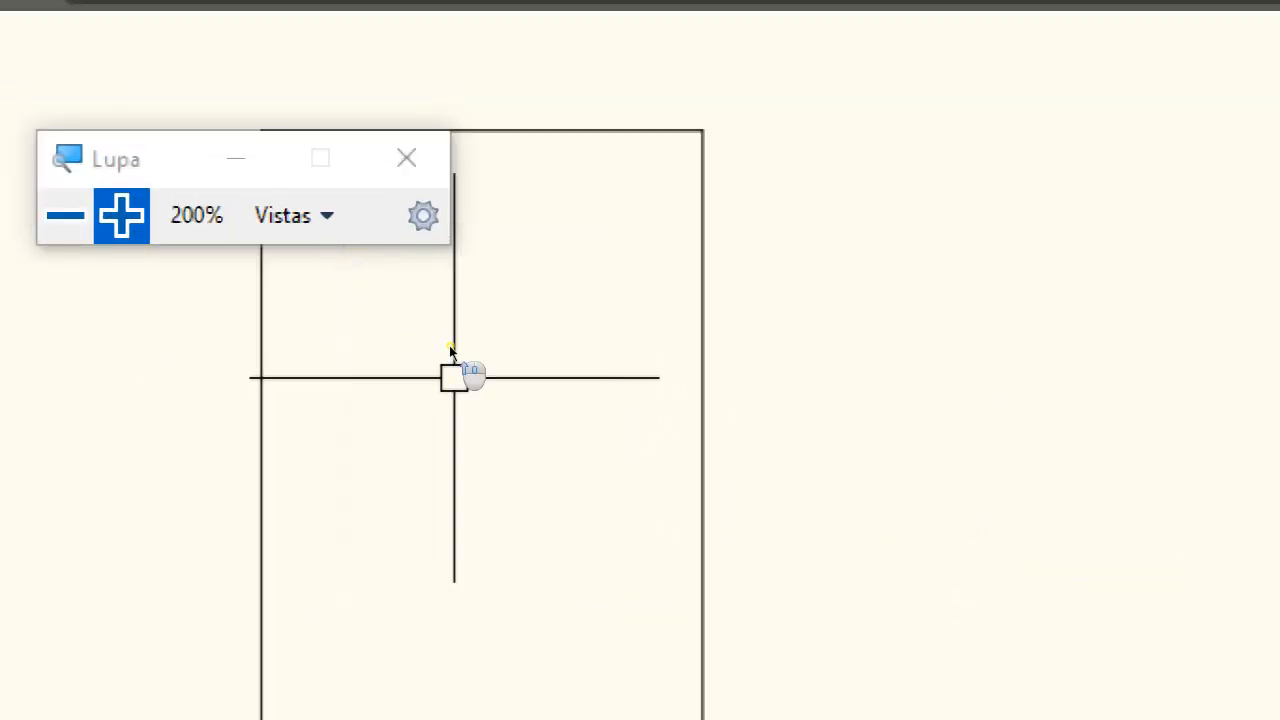
scroll(420, 486, down, 2)
scroll(420, 486, up, 2)
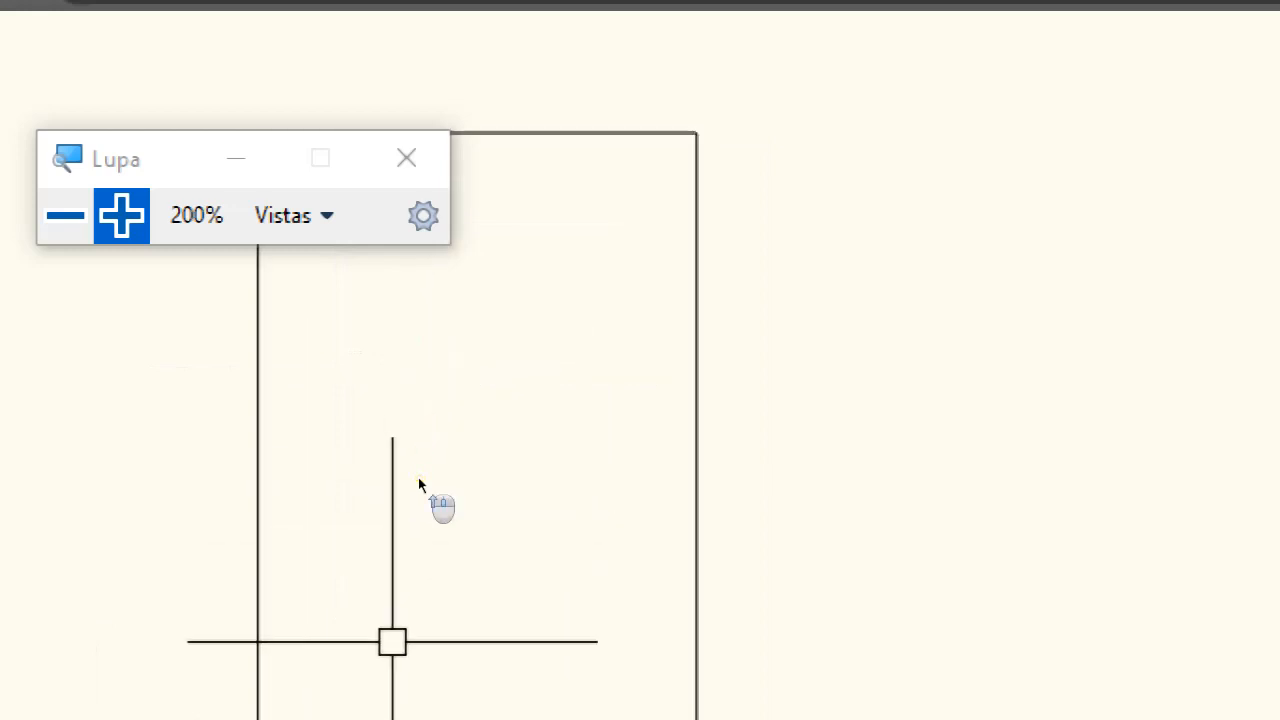
middle_drag(467, 402, 511, 411)
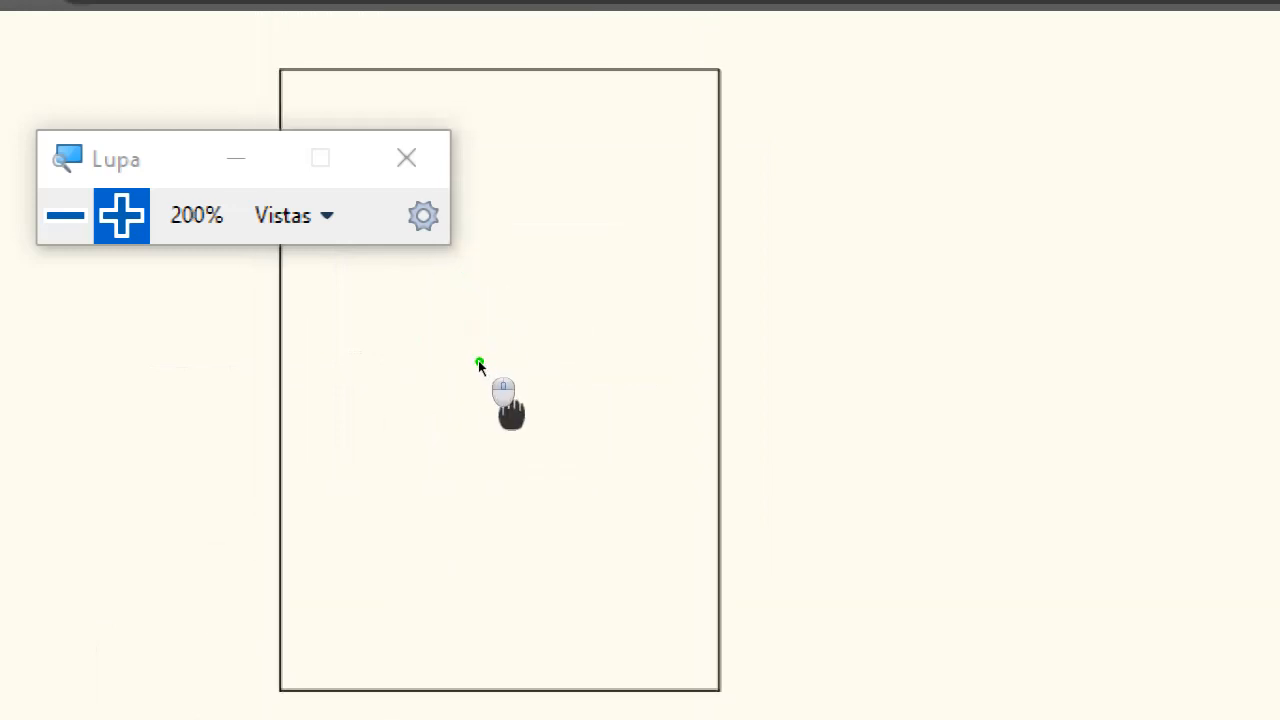
click(63, 216)
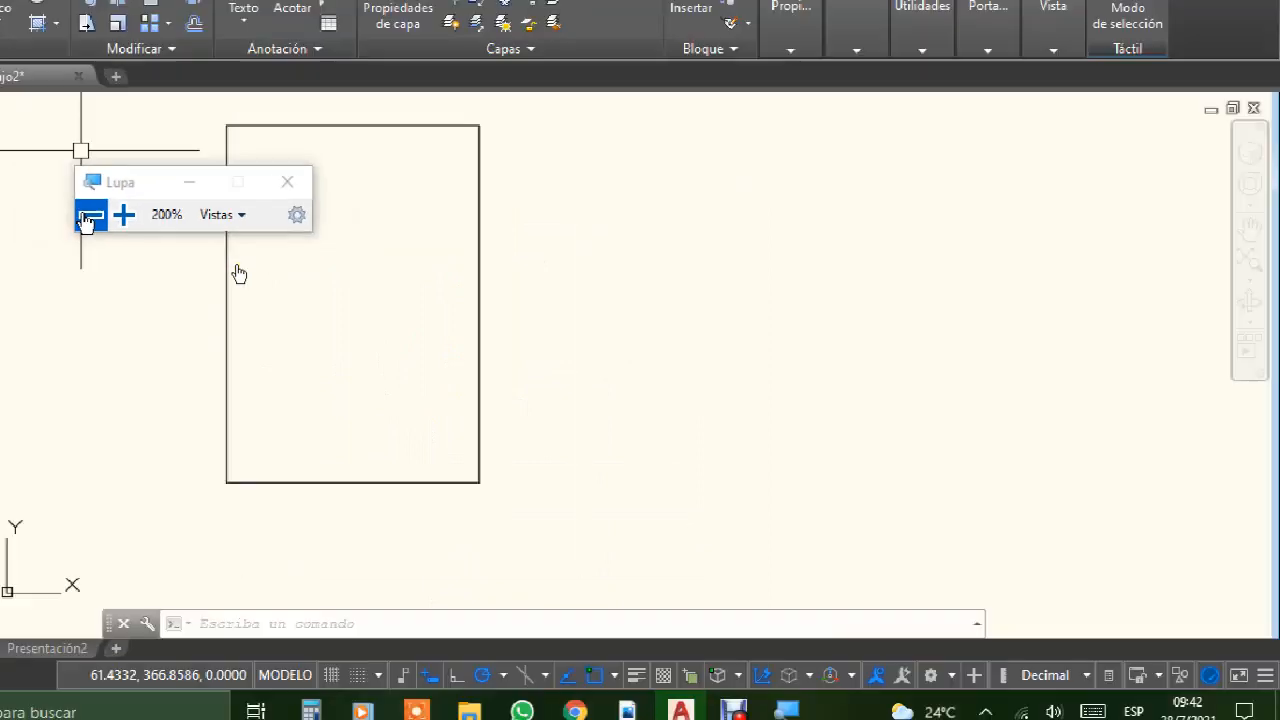
click(63, 216)
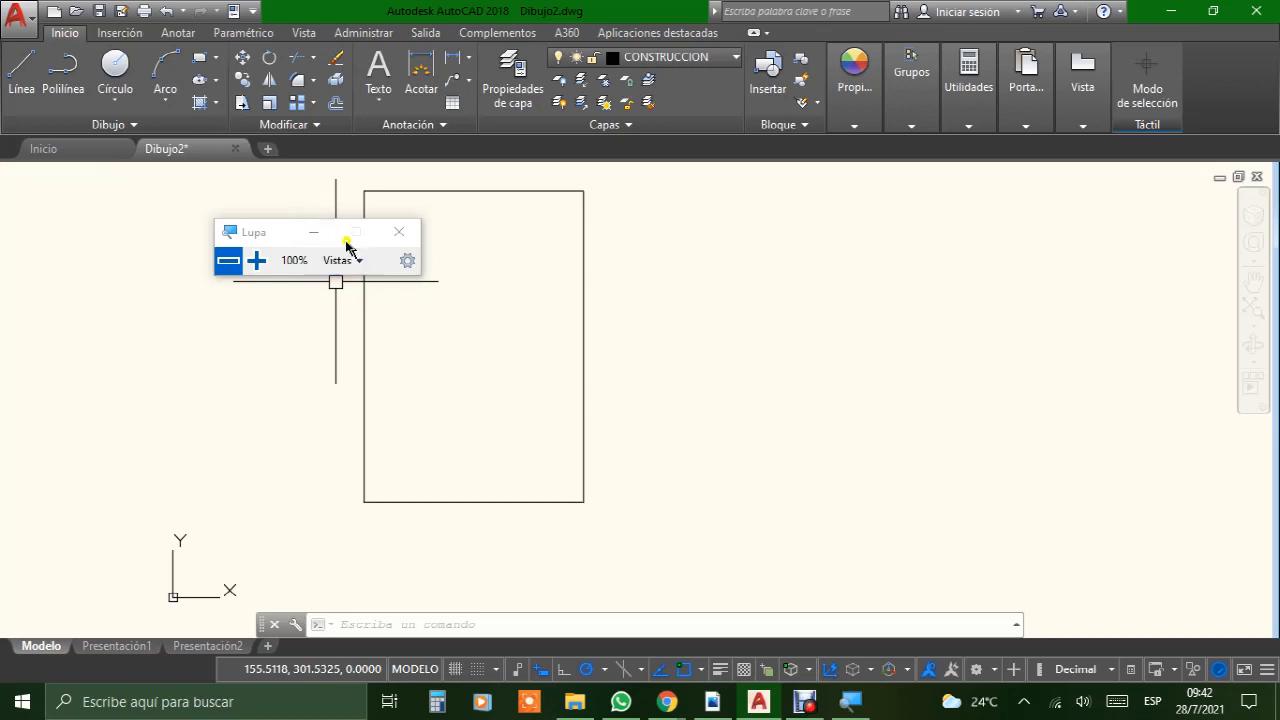
Step: Move the Lupa window clear of the sheet outline, and examine the margins and title block of FORMATO BUENO.pdf in Adobe Reader before returning to AutoCAD
click(314, 232)
drag(254, 241, 62, 206)
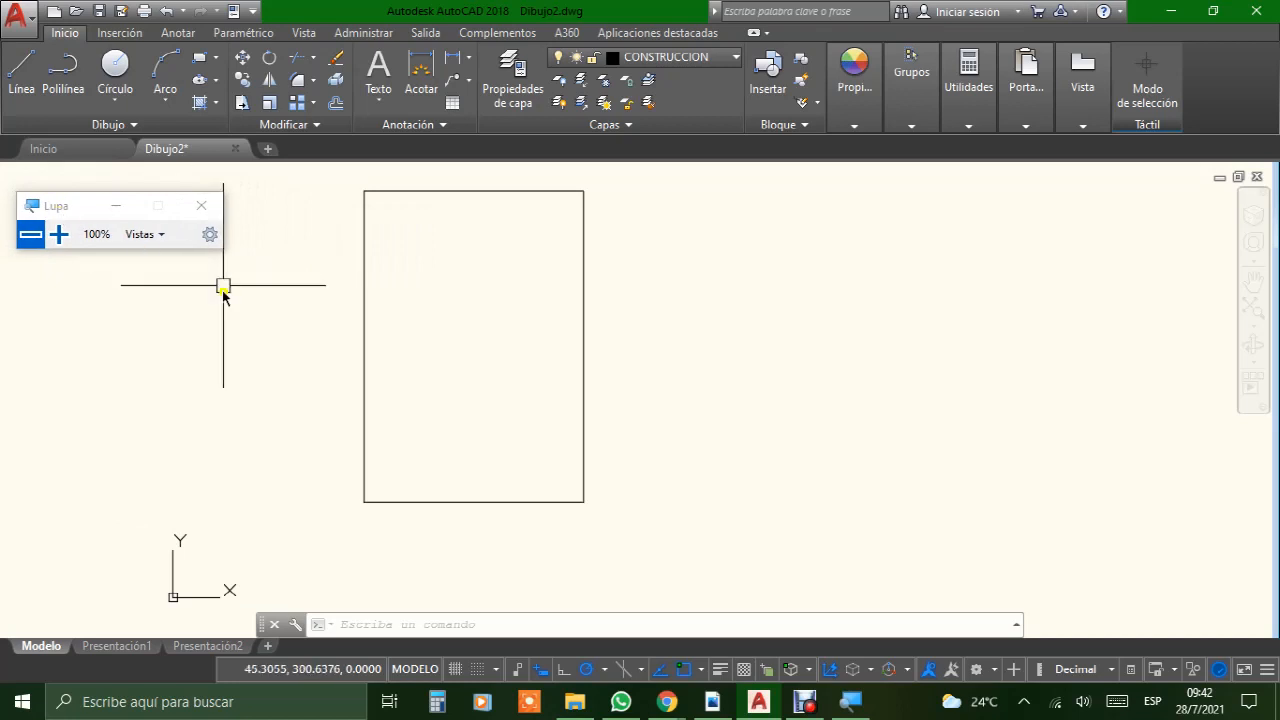
click(760, 705)
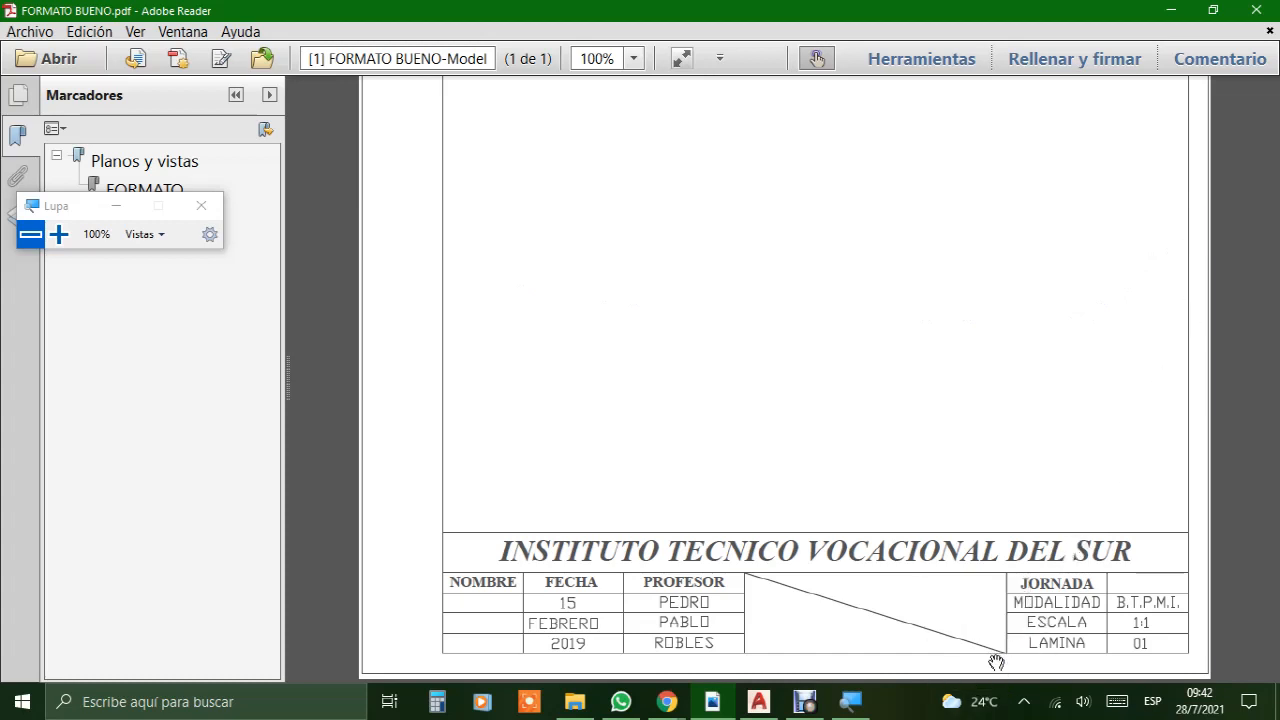
scroll(917, 371, up, 3)
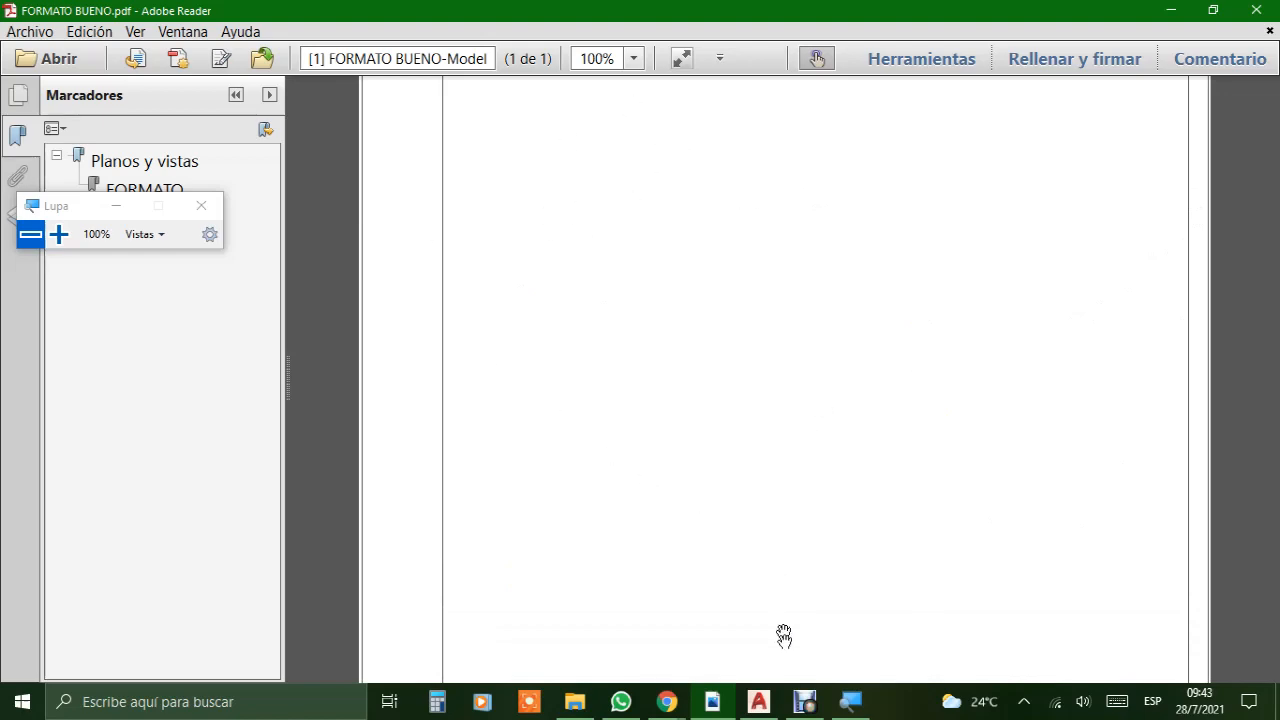
click(761, 709)
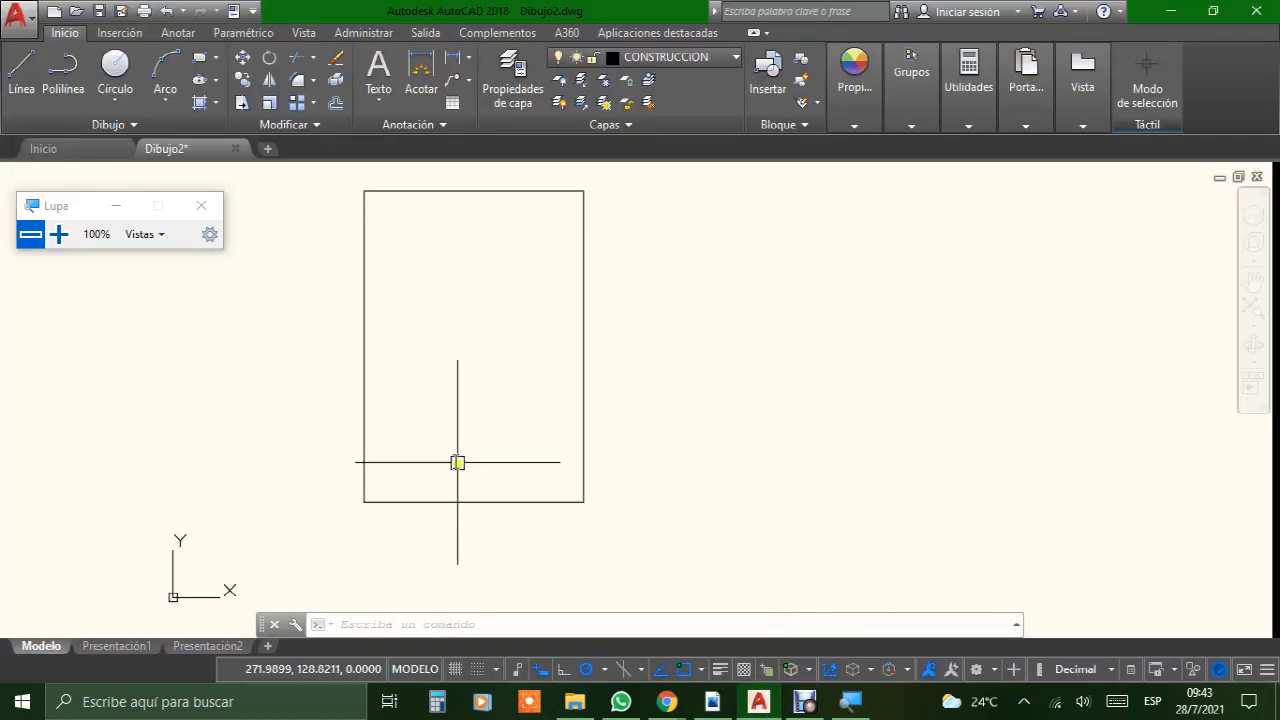
Step: Draw a 20 mm horizontal line rightward from the sheet outline's lower-left corner to mark the left margin
scroll(457, 462, up, 5)
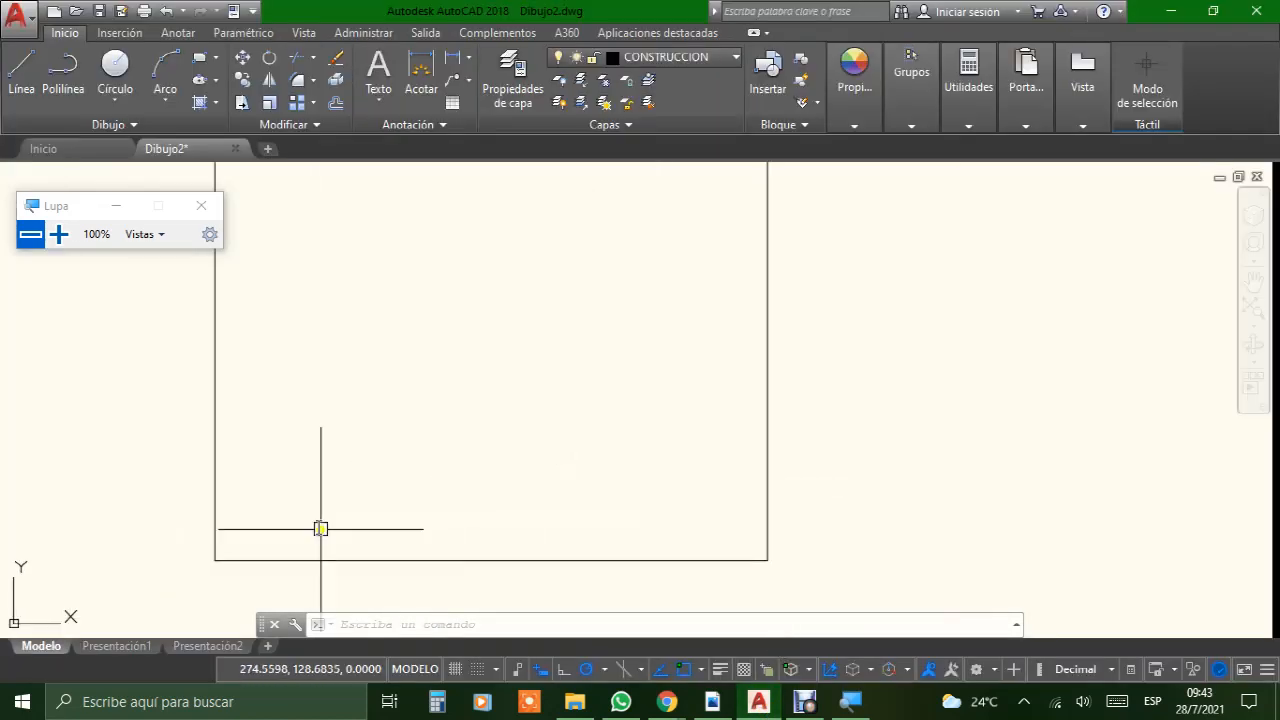
click(15, 74)
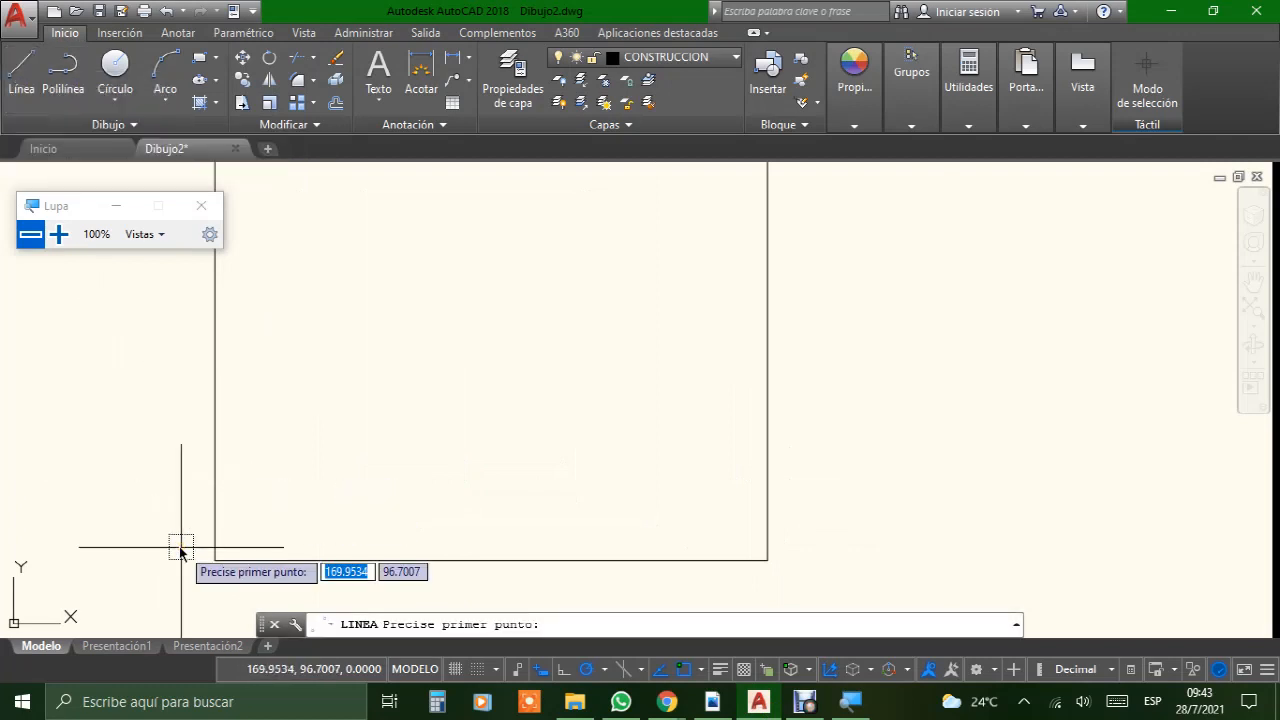
scroll(181, 547, up, 2)
middle_drag(322, 400, 389, 267)
scroll(389, 267, up, 2)
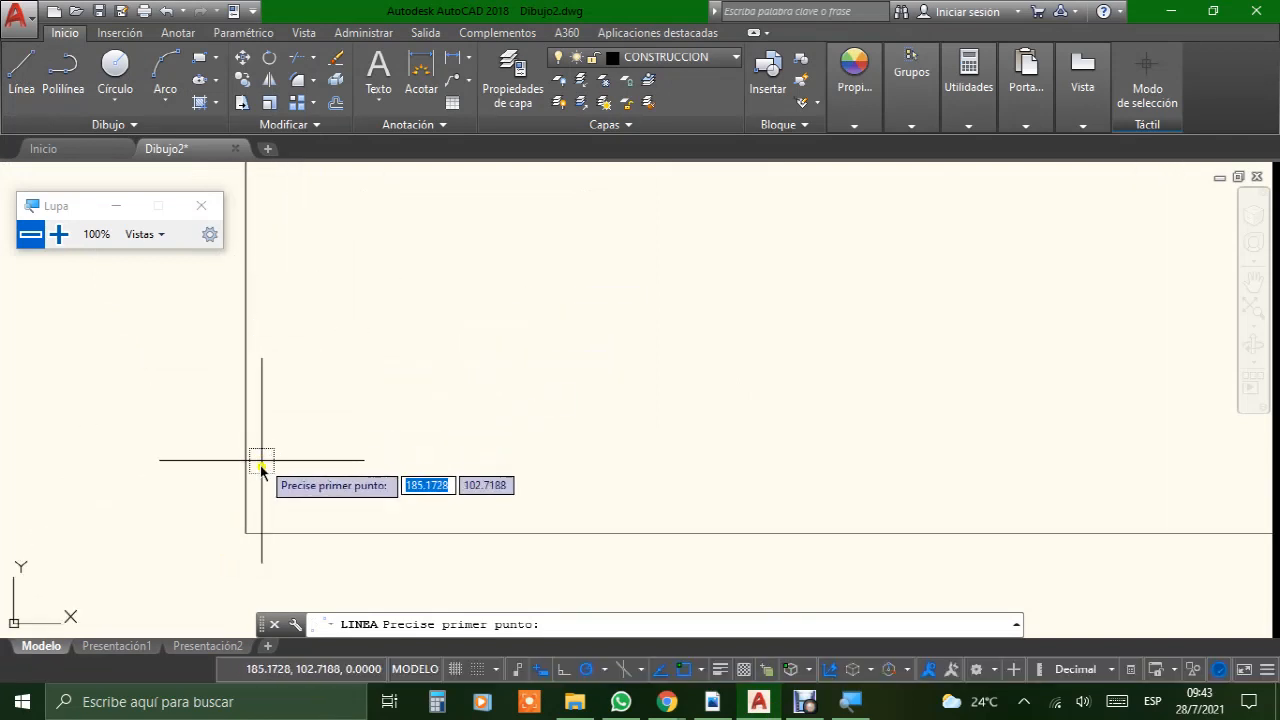
click(246, 534)
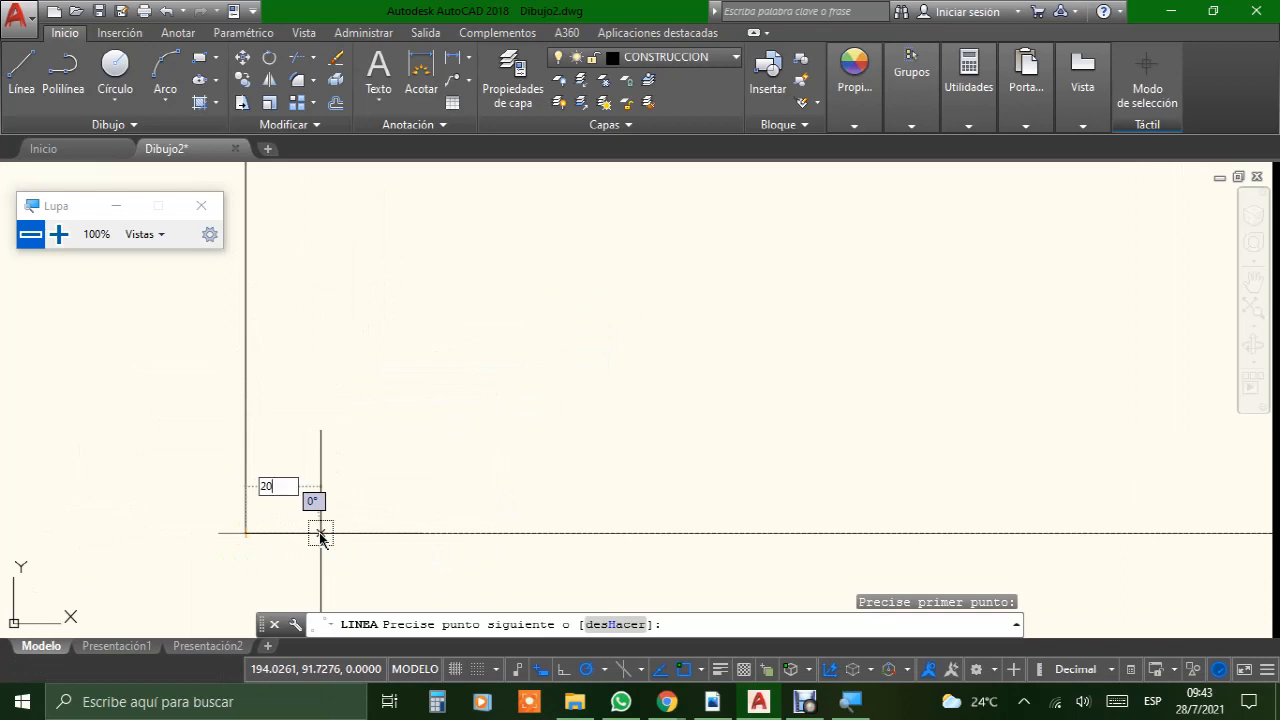
key(Return)
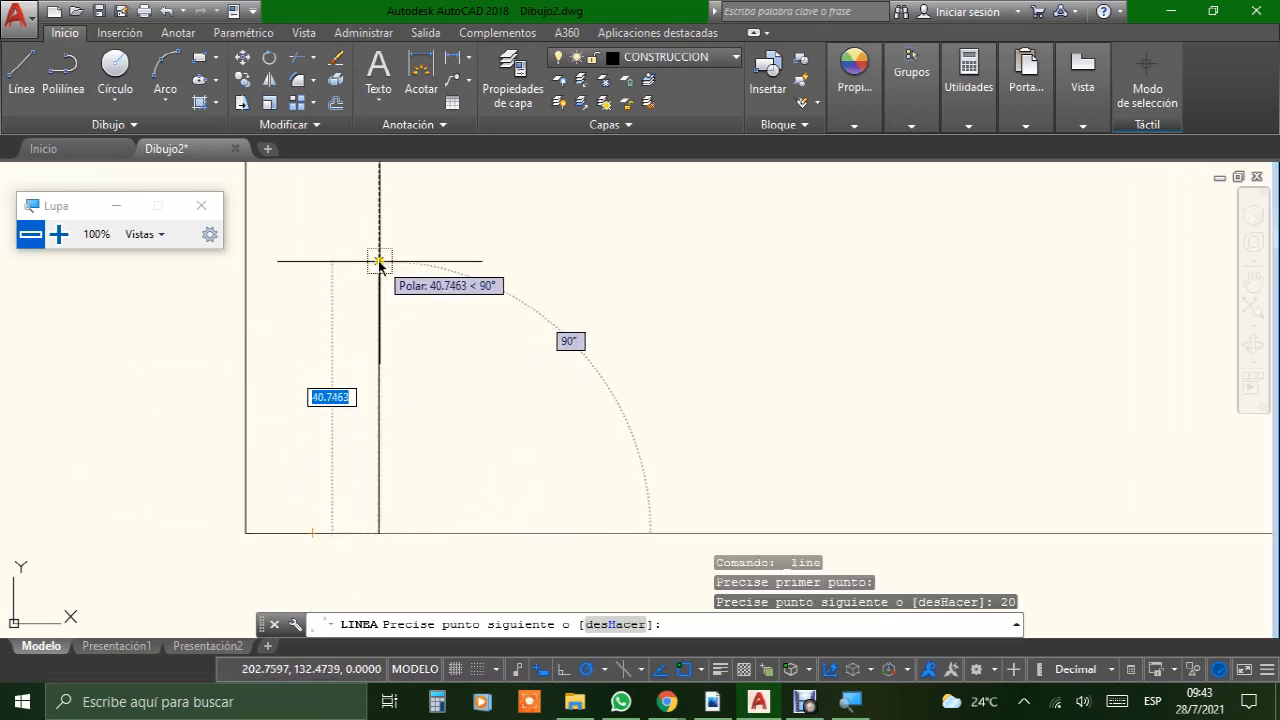
scroll(380, 263, down, 6)
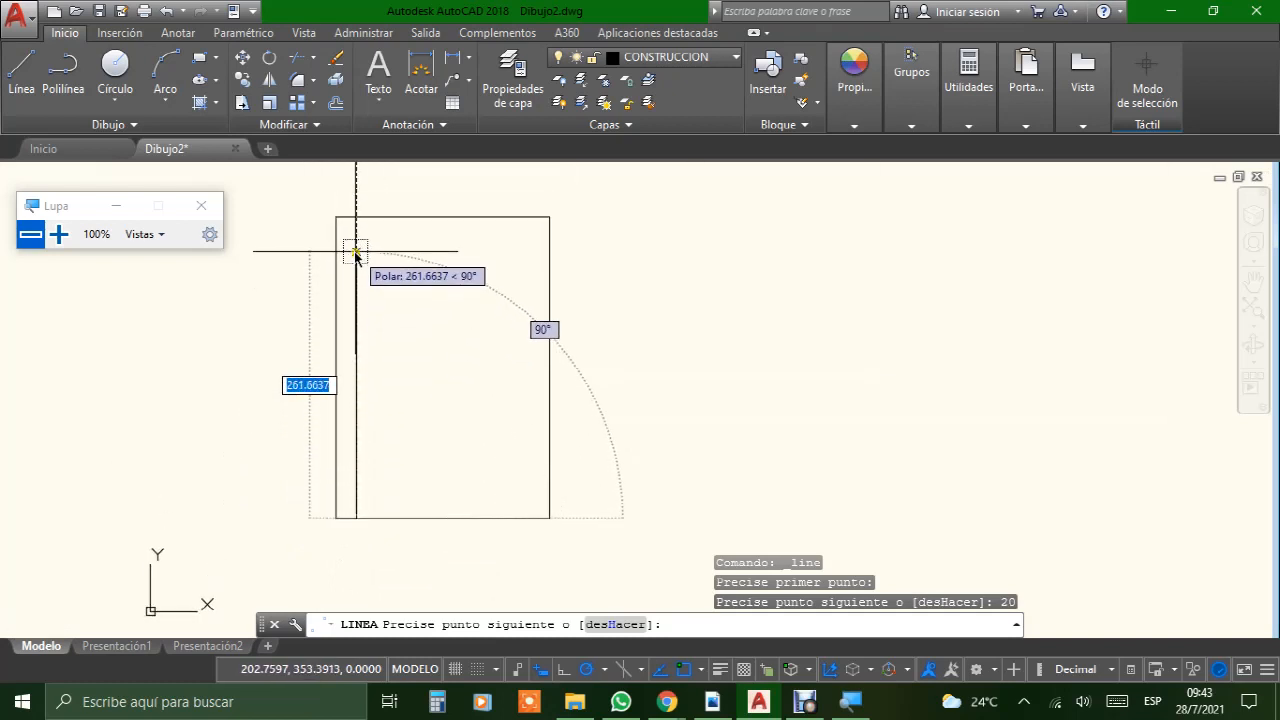
scroll(370, 366, up, 2)
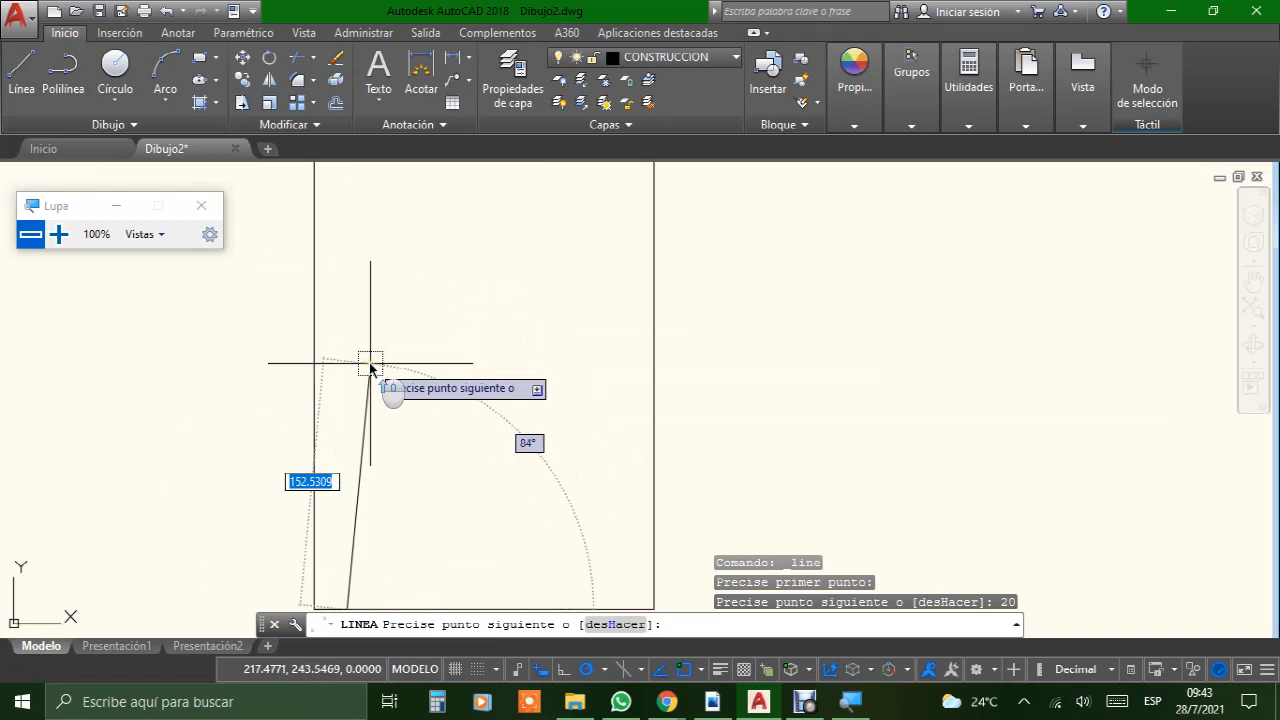
scroll(342, 272, up, 2)
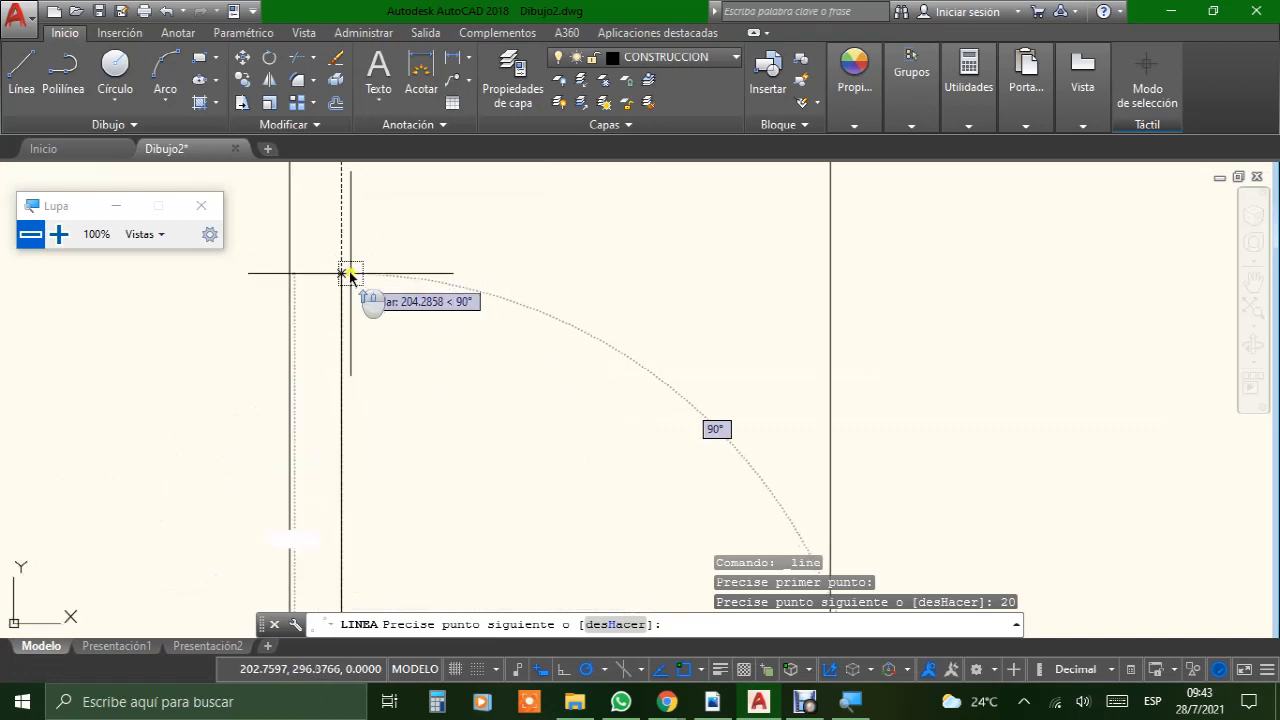
mouse_move(343, 277)
middle_down()
mouse_move(360, 297)
mouse_move(380, 473)
middle_up()
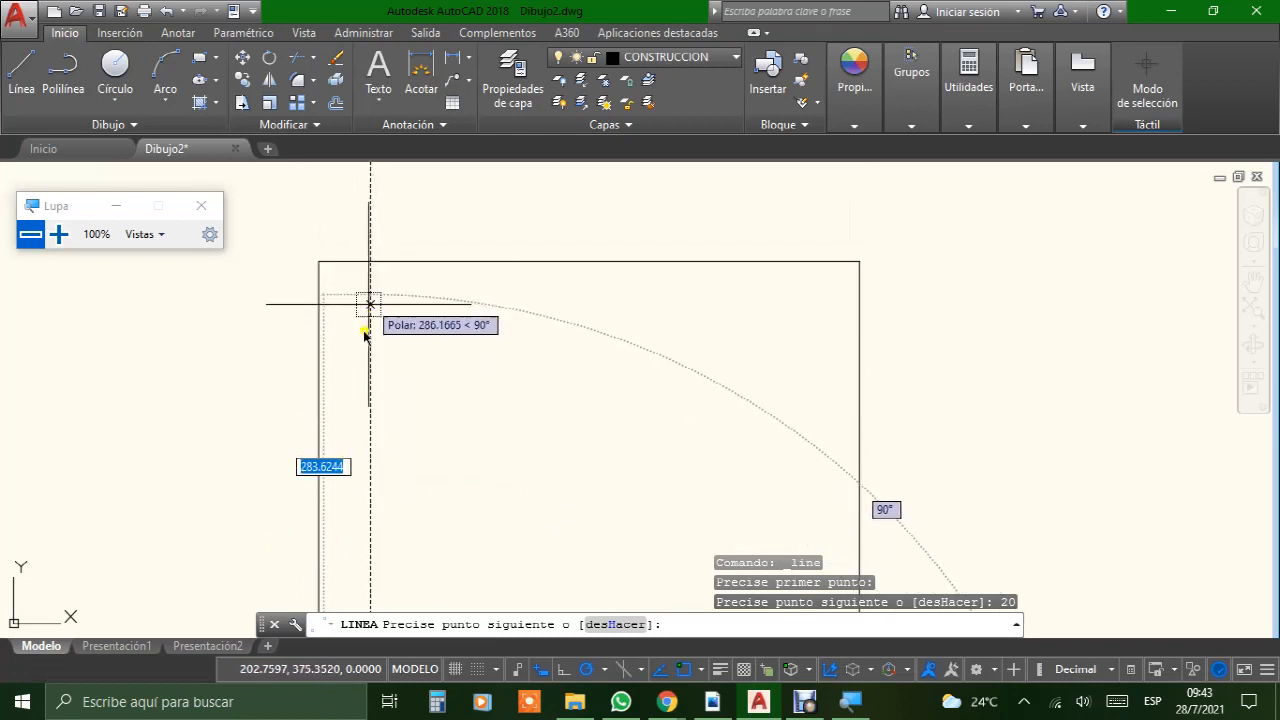
key(Escape)
scroll(372, 362, down, 4)
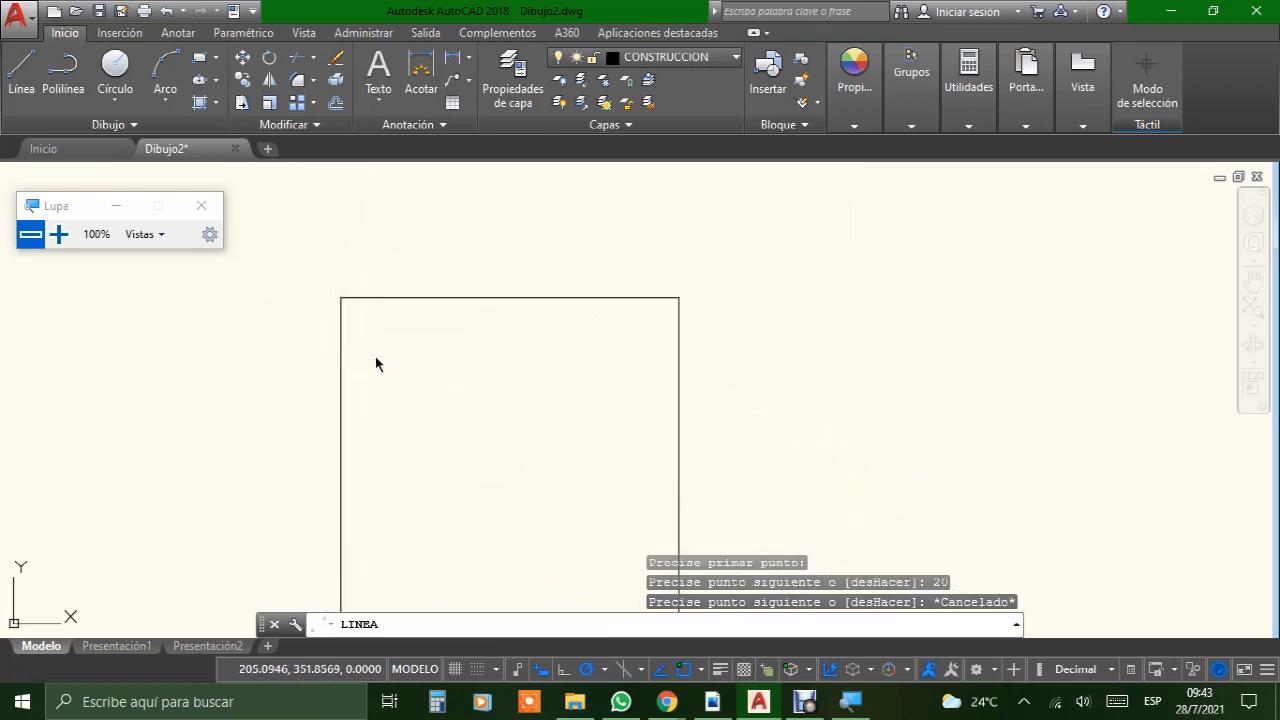
Step: Draw a 5 mm vertical line upward from the right end of the 20 mm margin line
middle_drag(361, 453, 380, 257)
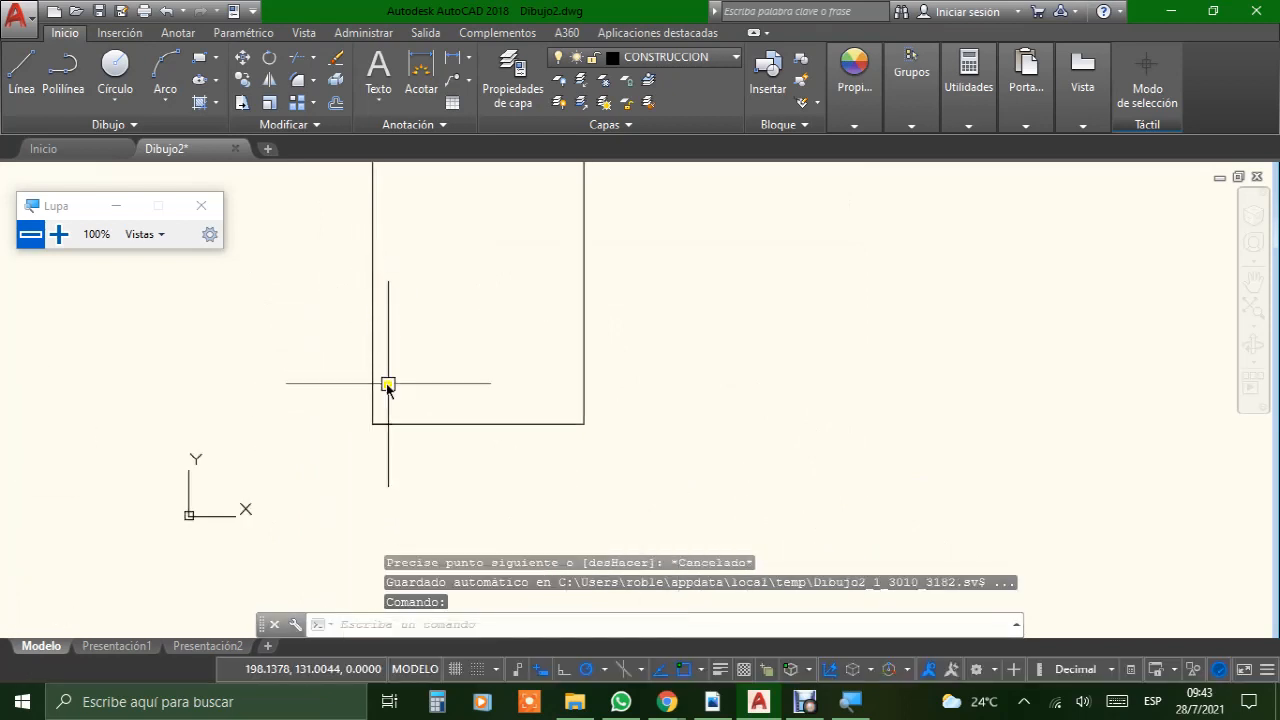
scroll(386, 440, up, 6)
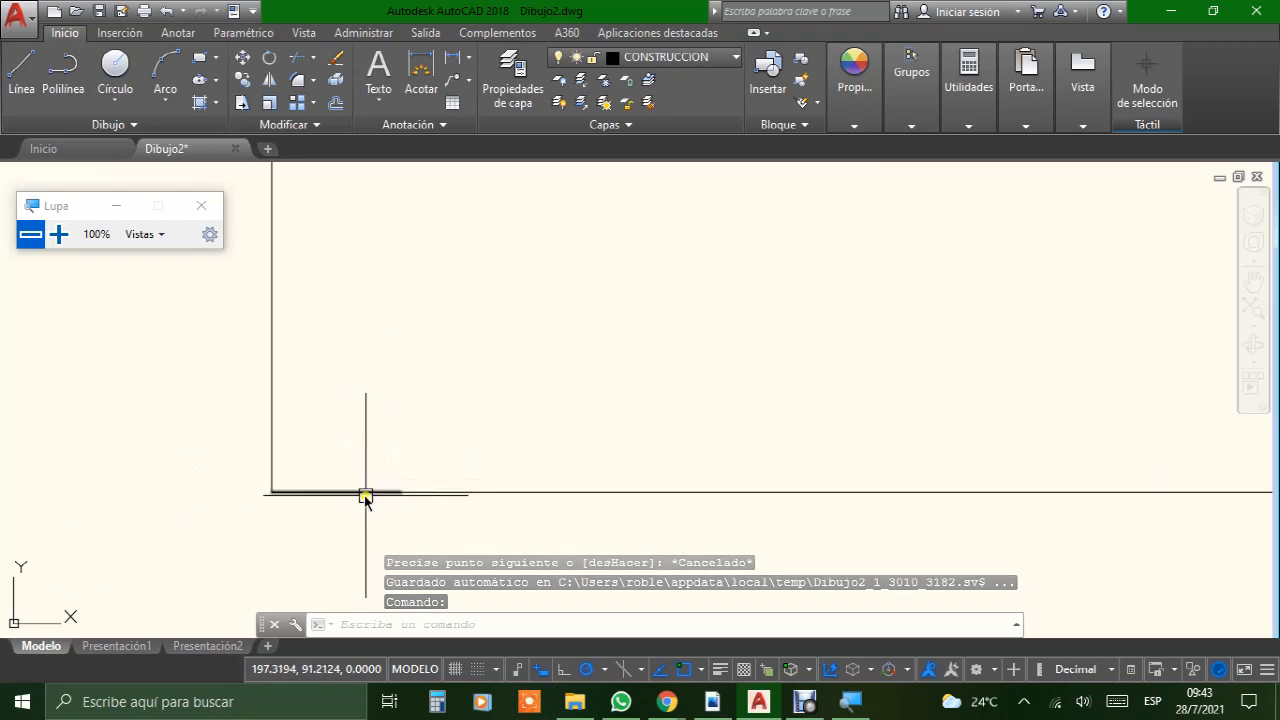
click(365, 492)
key(Escape)
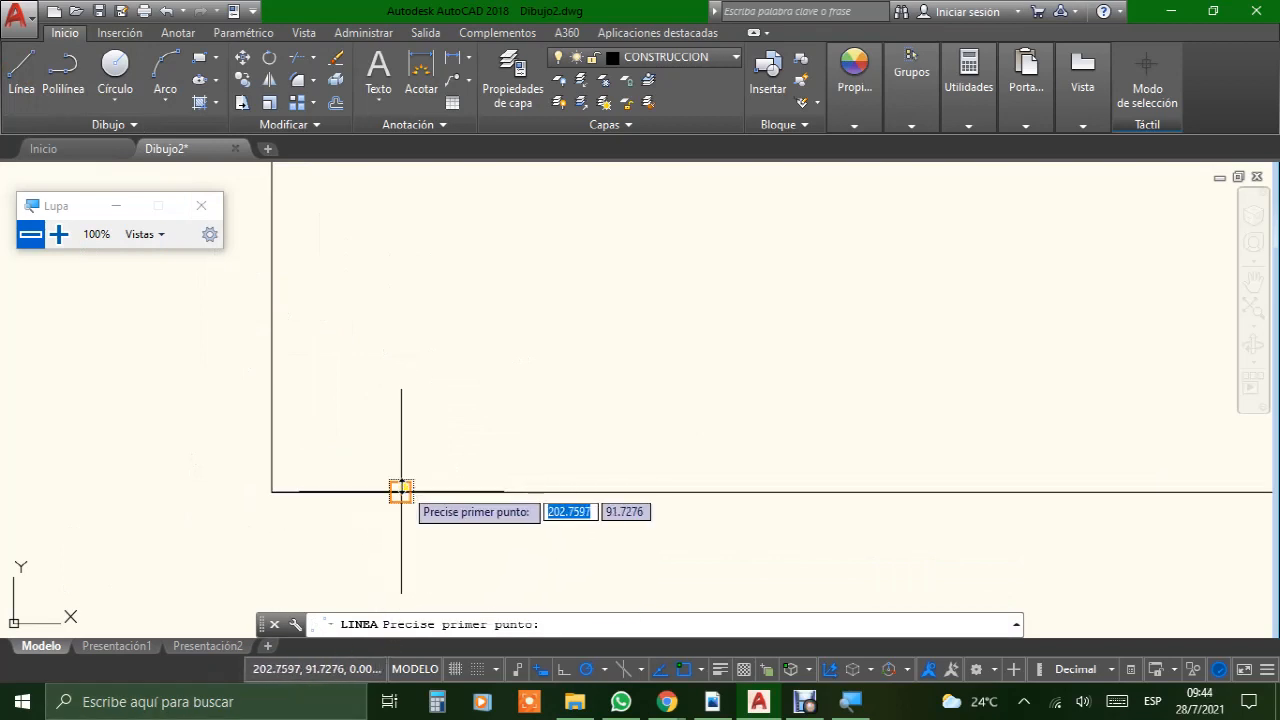
click(400, 489)
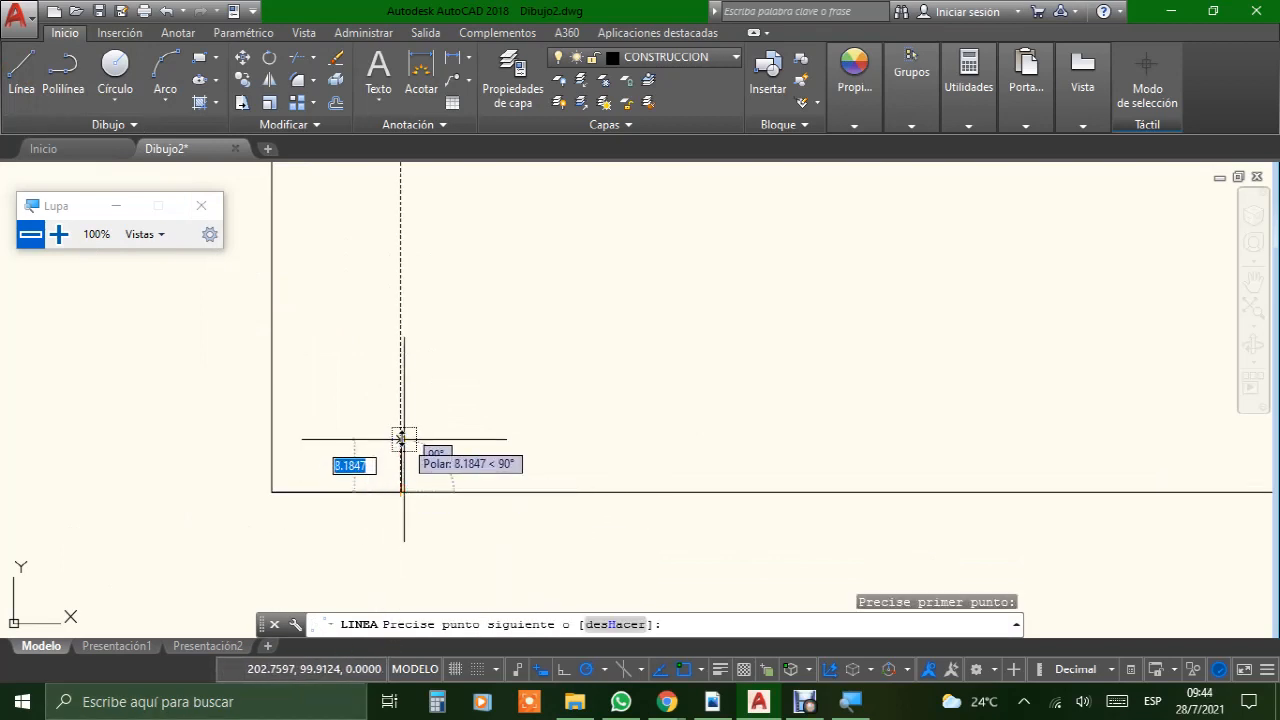
text(5)
key(Return)
key(Return)
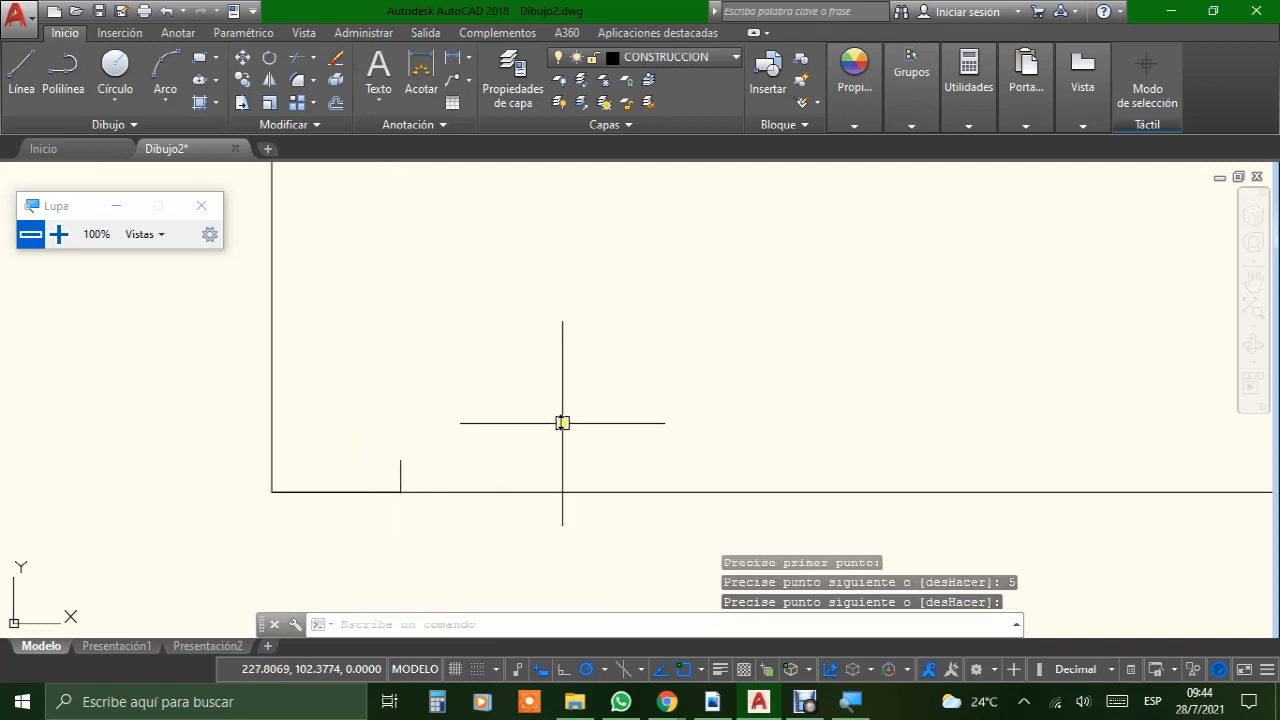
Step: Draw a margin mark from the sheet's lower-right corner with a 5 mm line leftward and a 5 mm line upward
middle_drag(563, 423, 300, 400)
scroll(300, 400, down, 4)
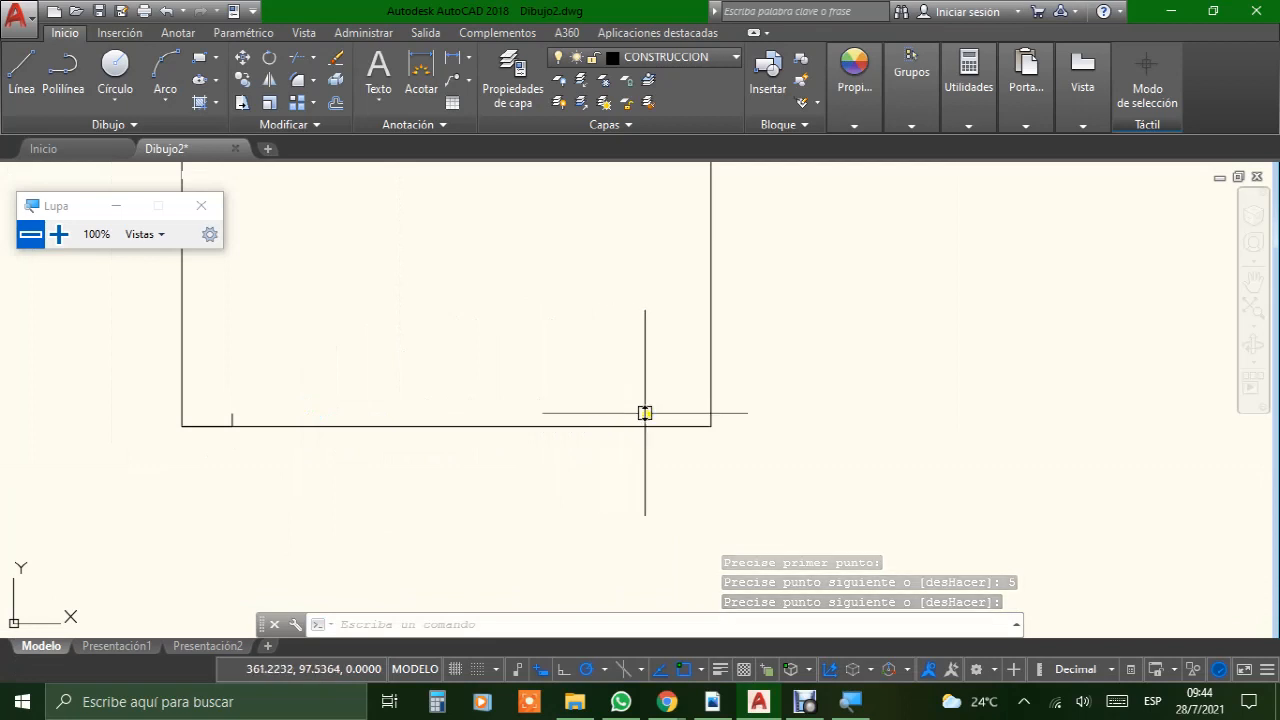
click(27, 91)
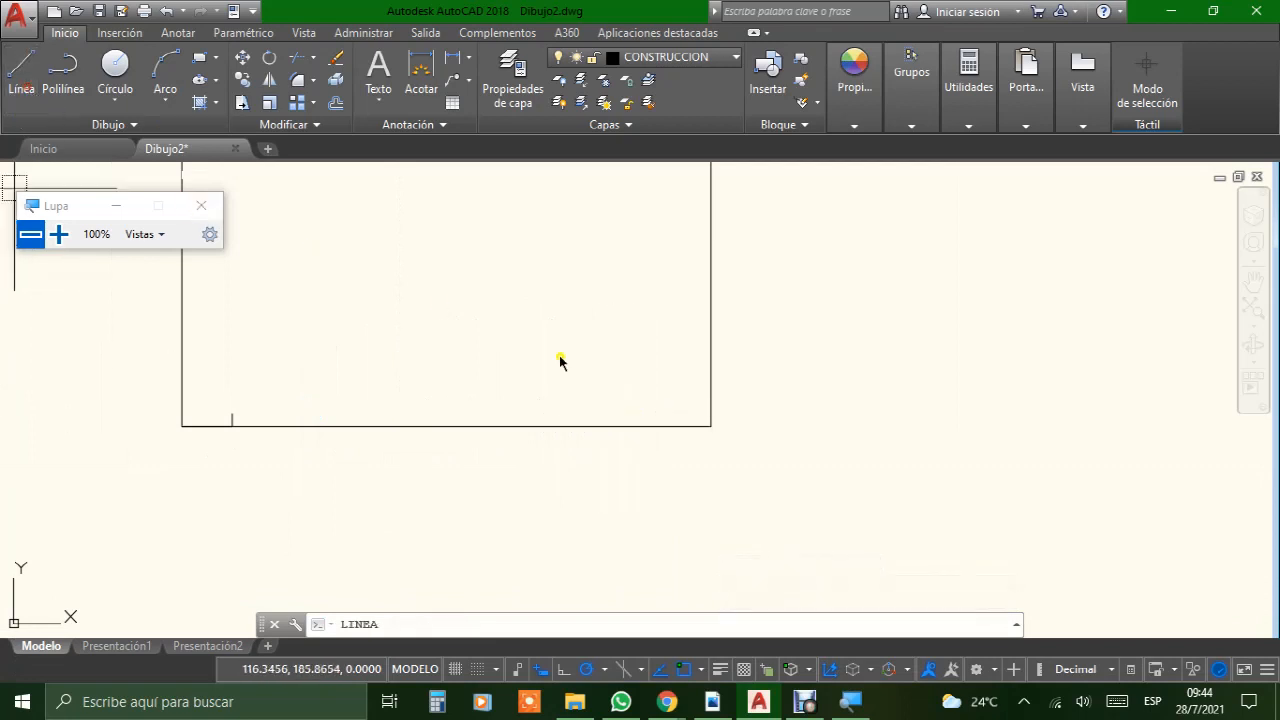
scroll(700, 425, up, 3)
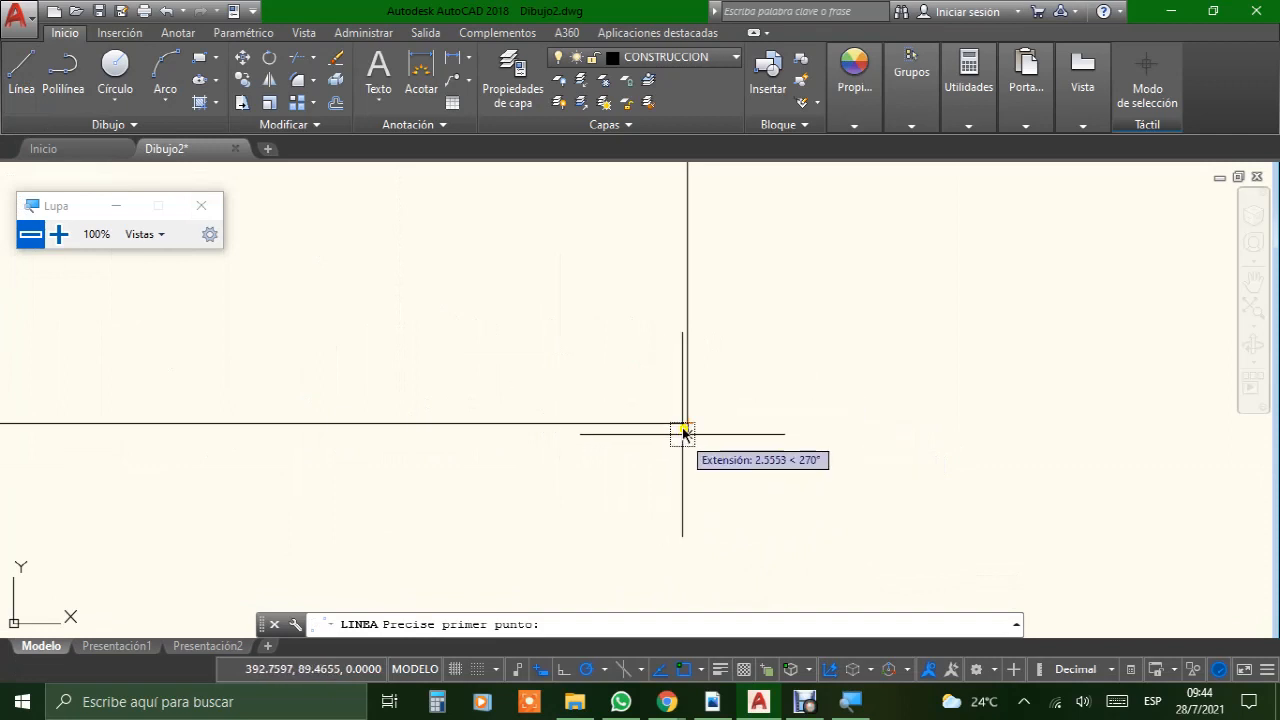
click(685, 422)
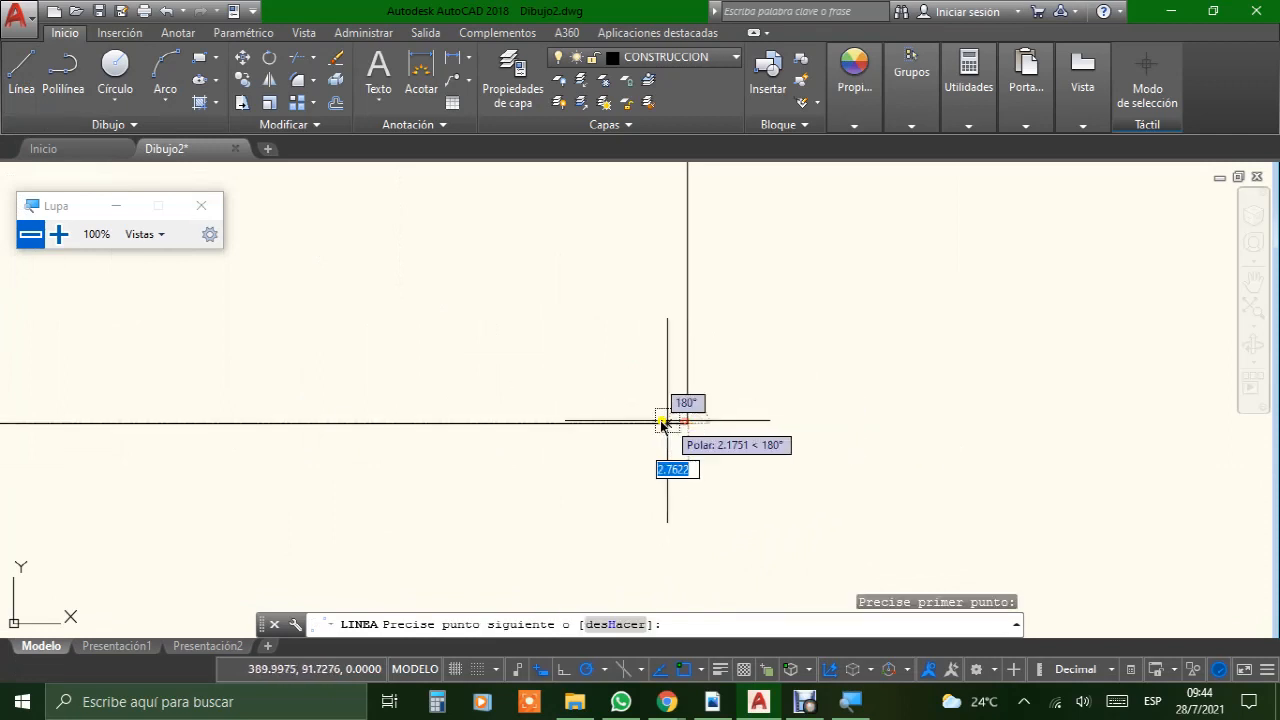
text(5)
key(Return)
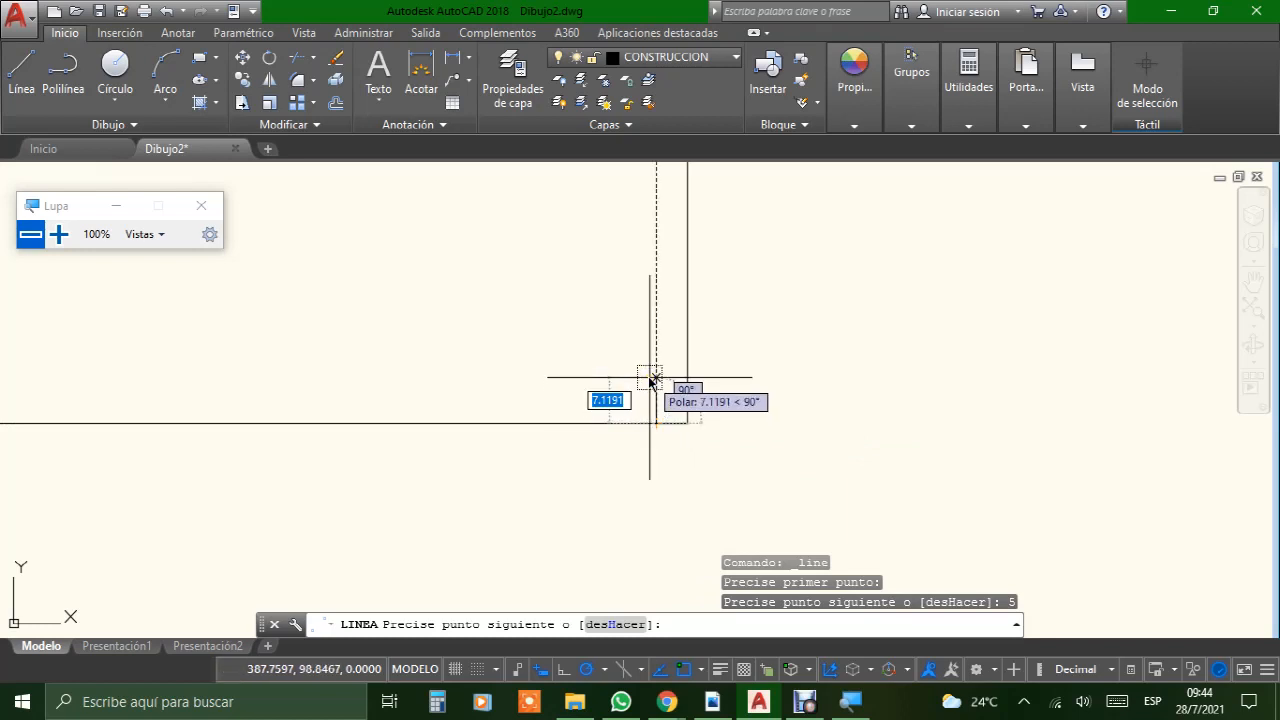
text(5)
key(Return)
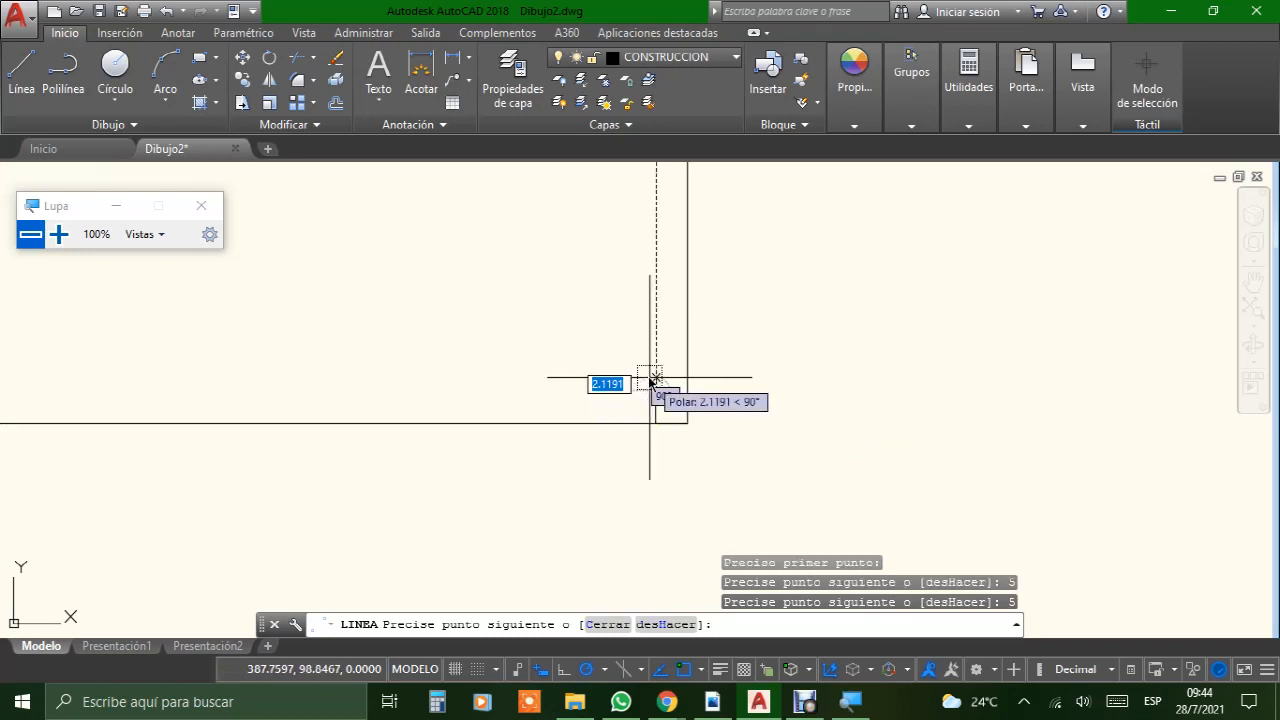
key(Return)
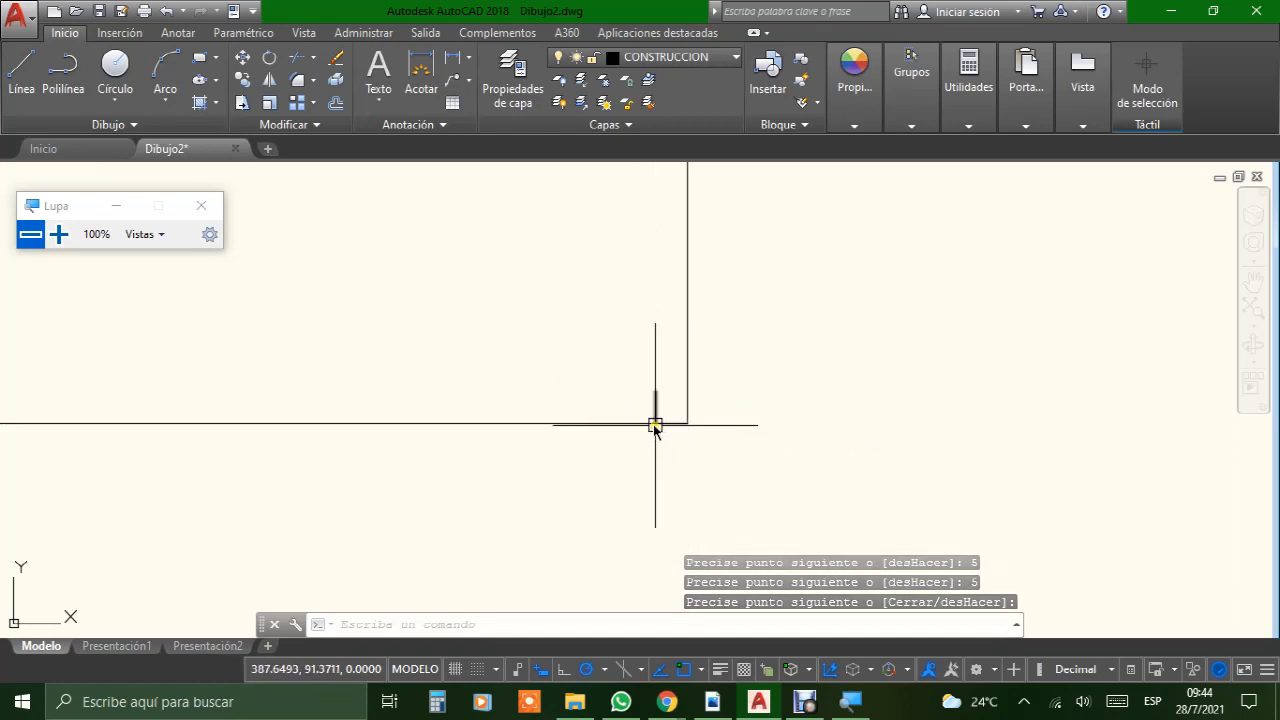
Step: Draw a margin mark from the sheet's upper-right corner with a 5 mm line leftward and a 5 mm line downward
scroll(648, 392, down, 3)
mouse_move(602, 349)
middle_down()
mouse_move(620, 390)
mouse_move(643, 402)
middle_up()
middle_drag(653, 248, 601, 520)
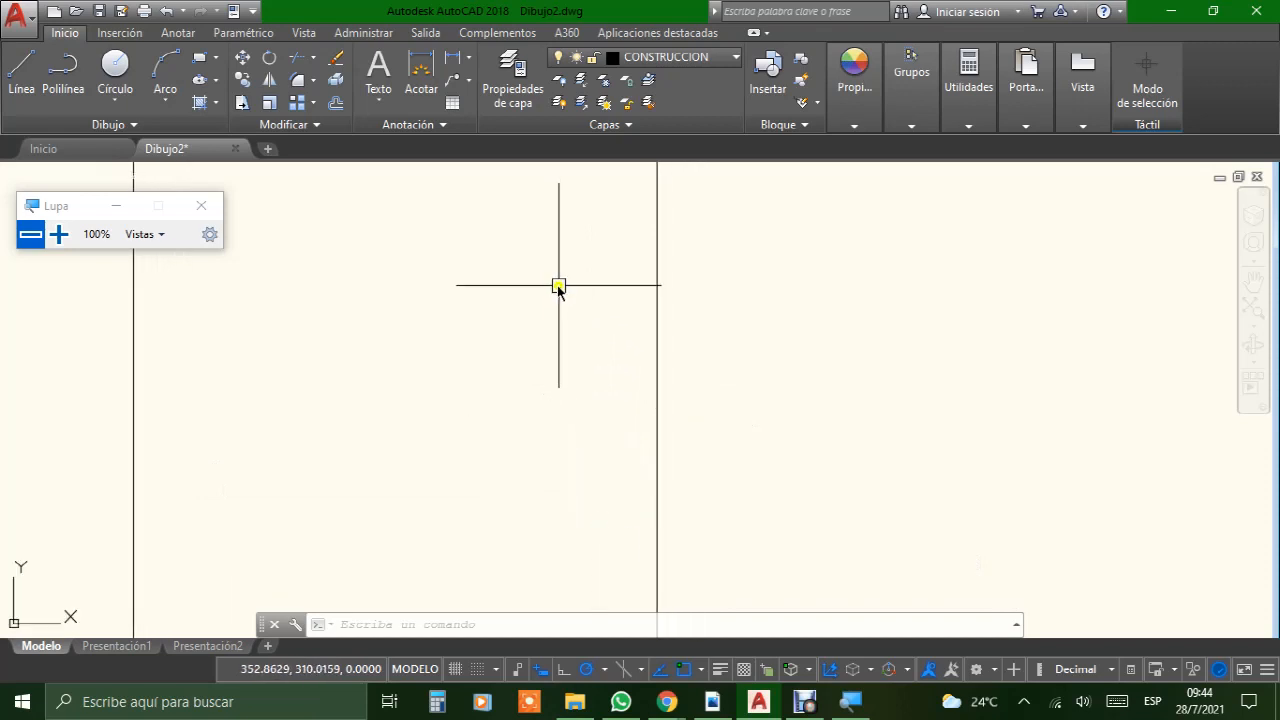
middle_drag(558, 287, 575, 430)
scroll(678, 281, up, 7)
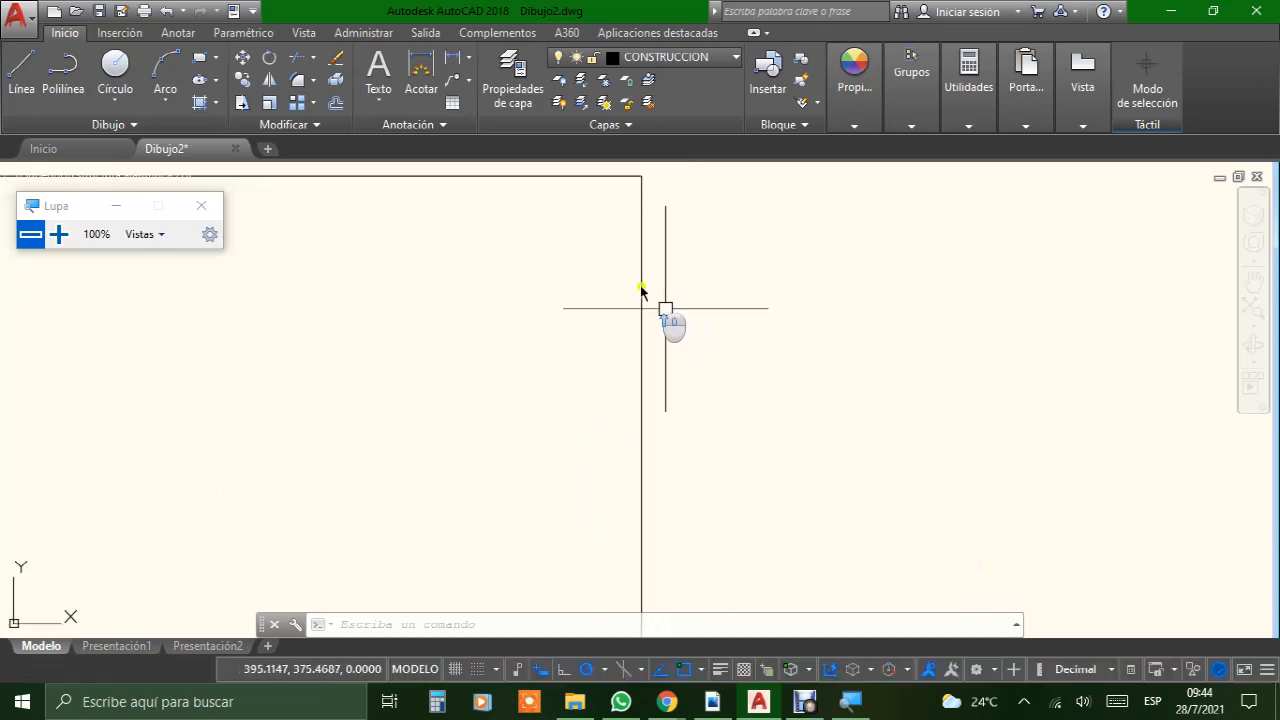
middle_drag(595, 274, 584, 362)
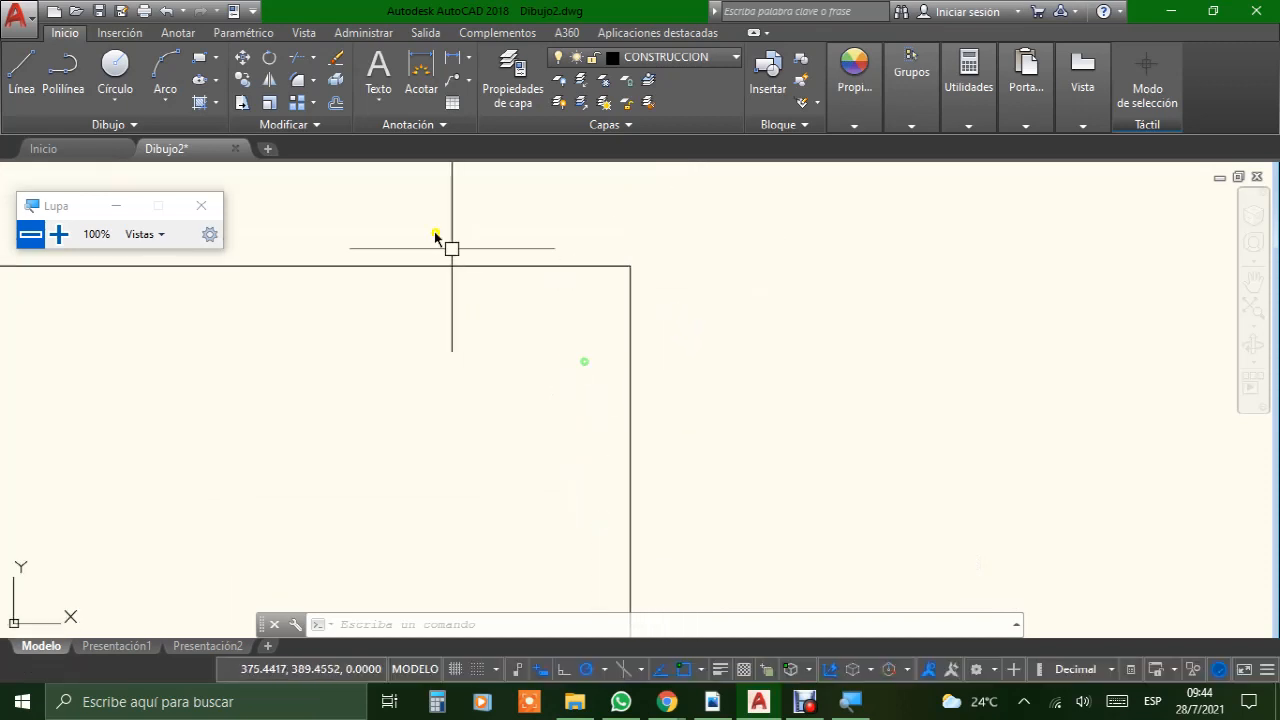
click(24, 78)
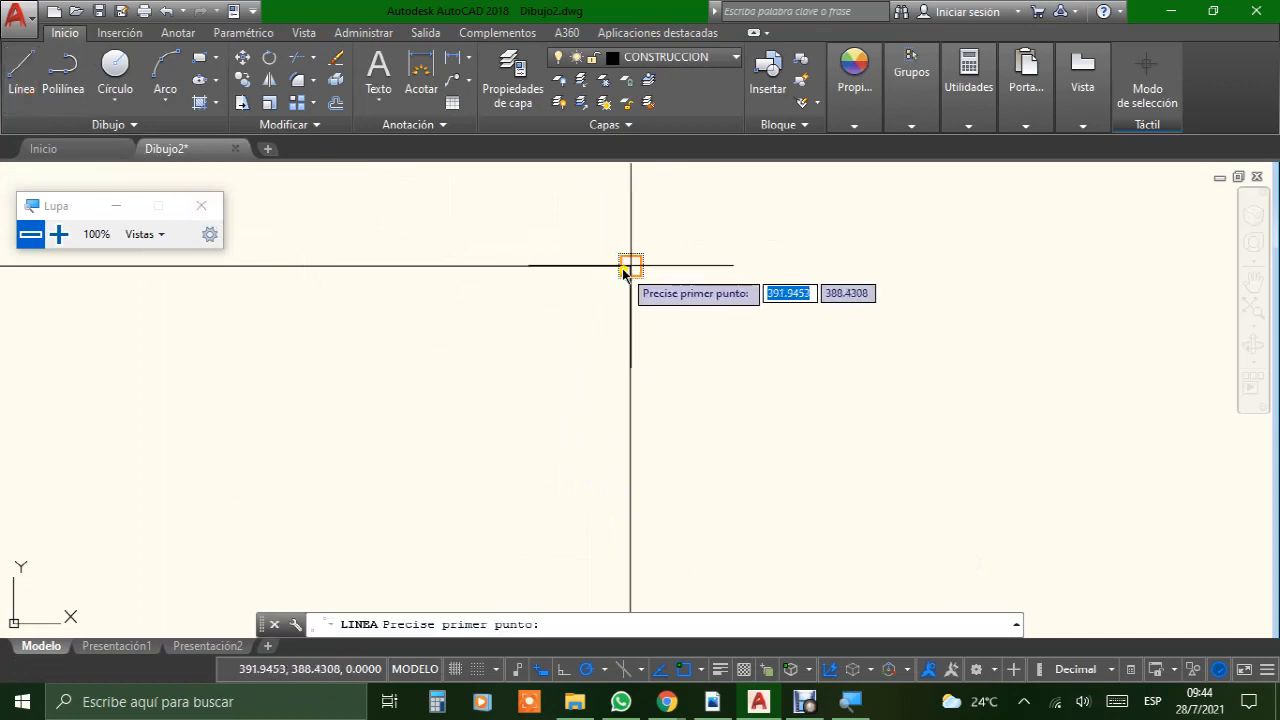
click(630, 267)
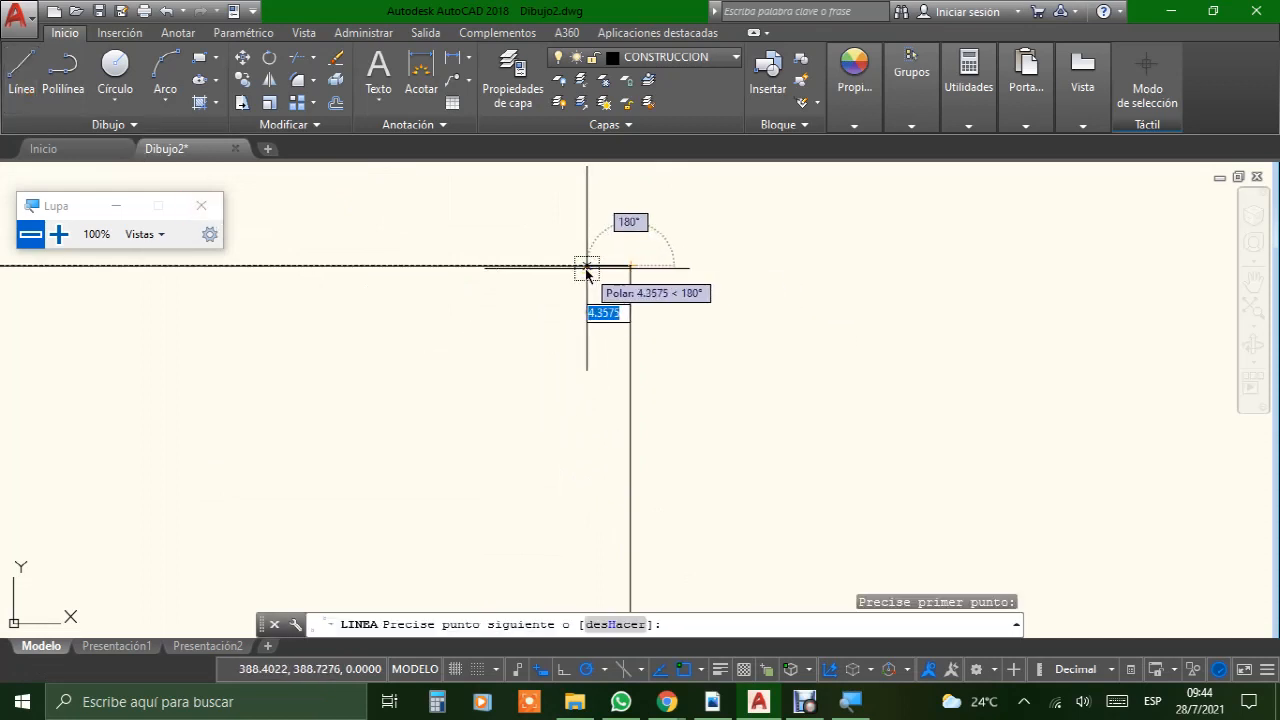
text(5)
key(Return)
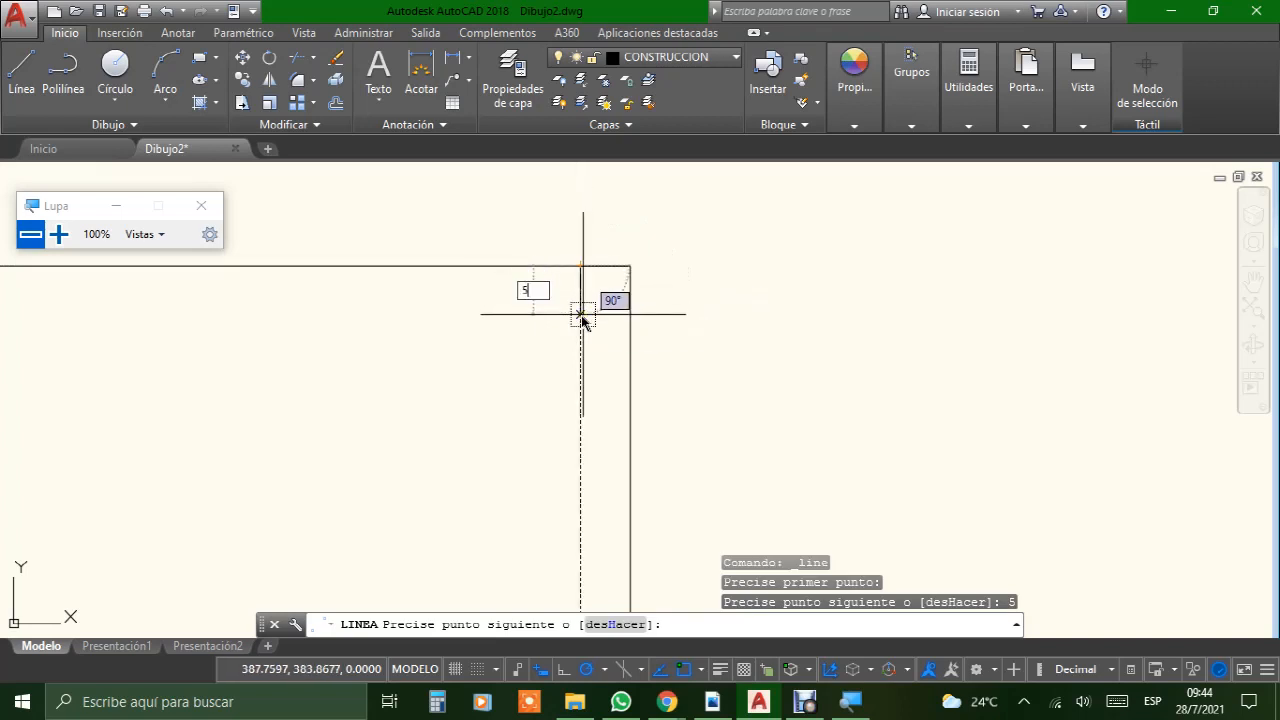
text(5)
key(Return)
key(Return)
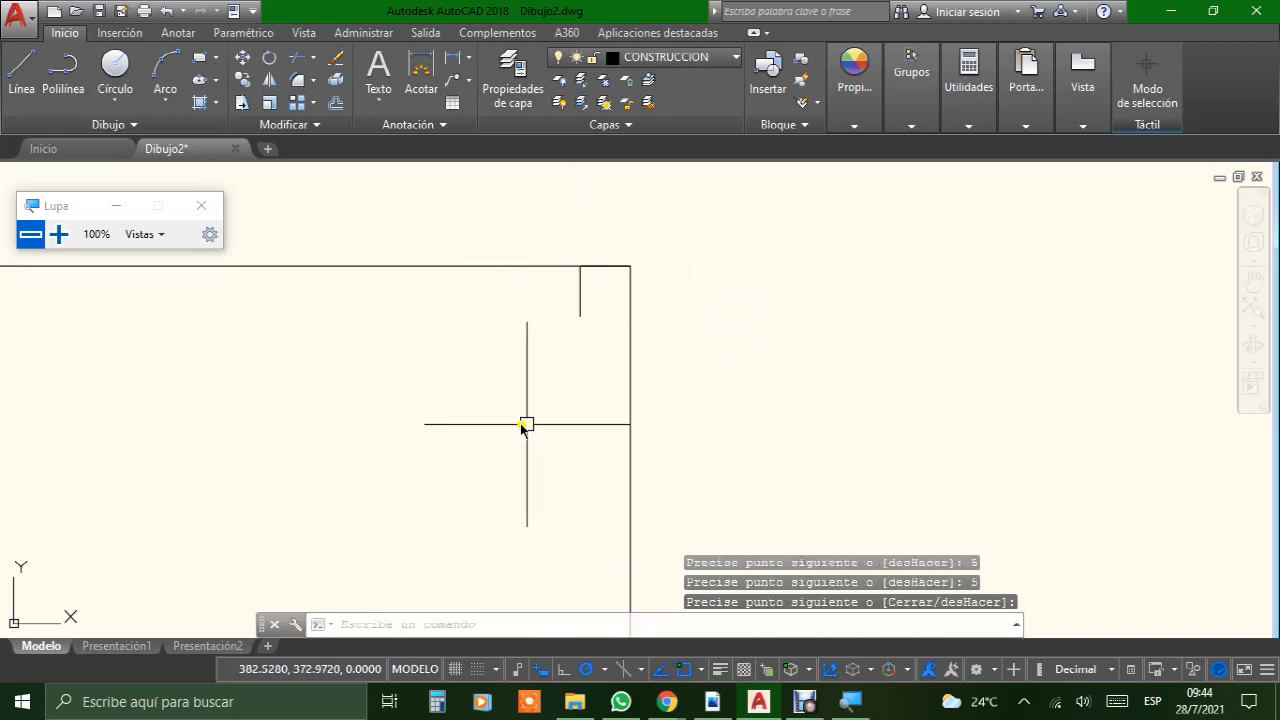
Step: Draw a margin mark from the sheet's upper-left corner with a 20 mm line rightward and a 5 mm line downward
scroll(507, 423, down, 3)
middle_drag(405, 408, 891, 333)
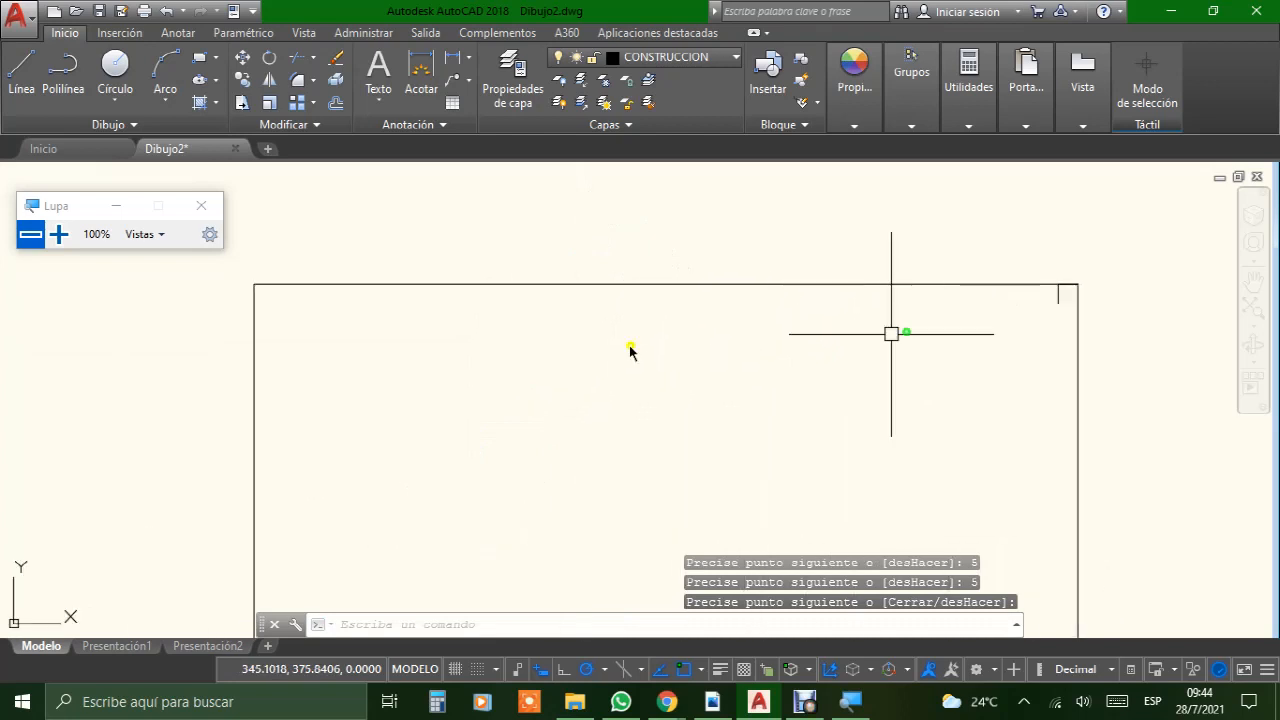
scroll(319, 322, up, 2)
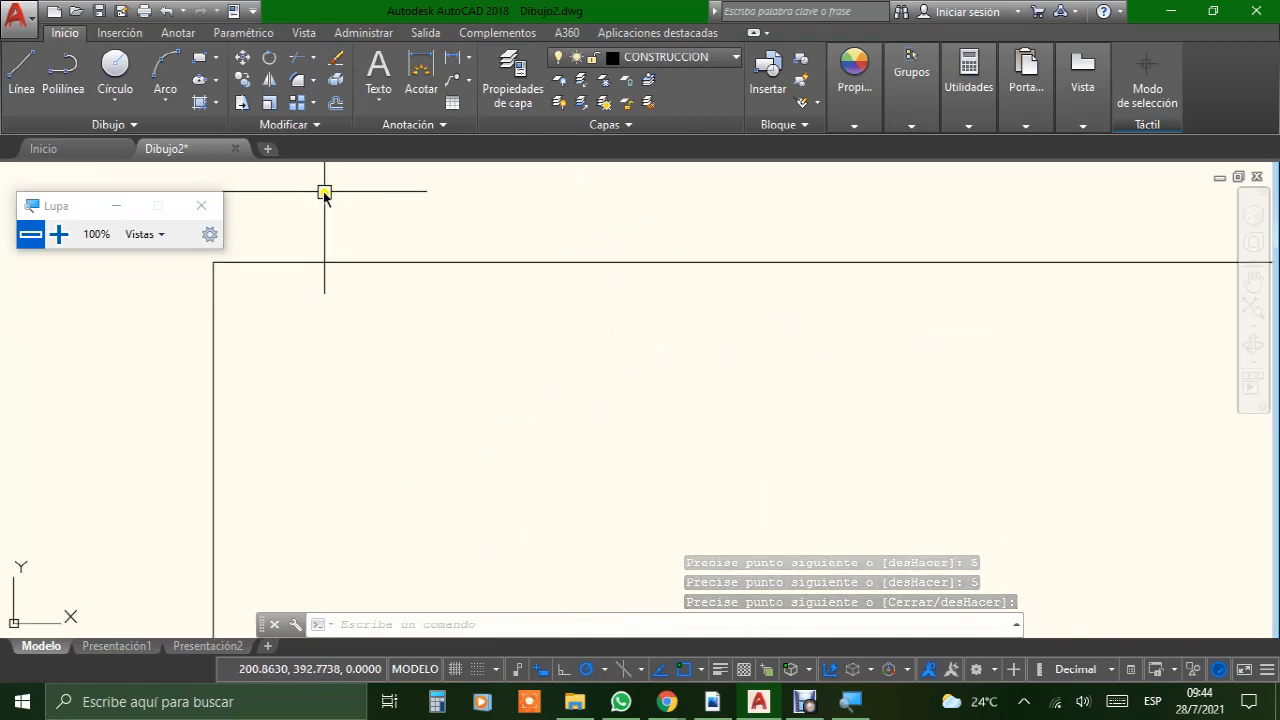
click(18, 78)
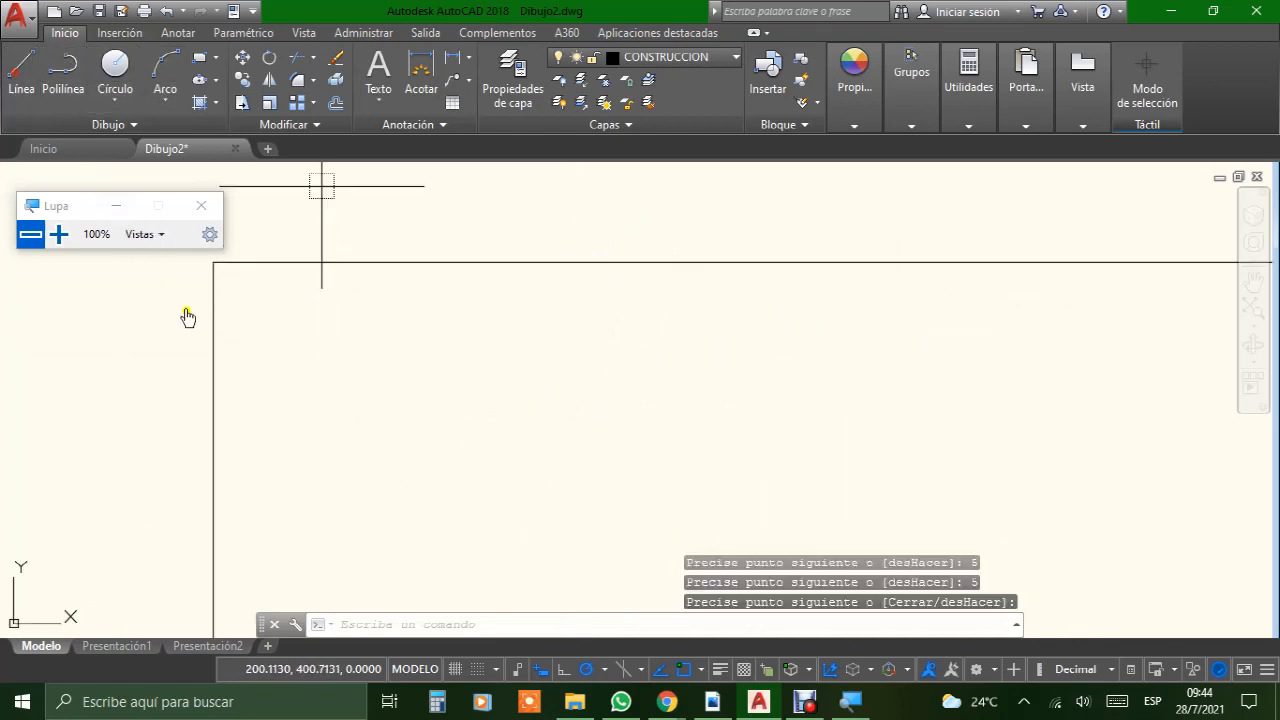
click(215, 263)
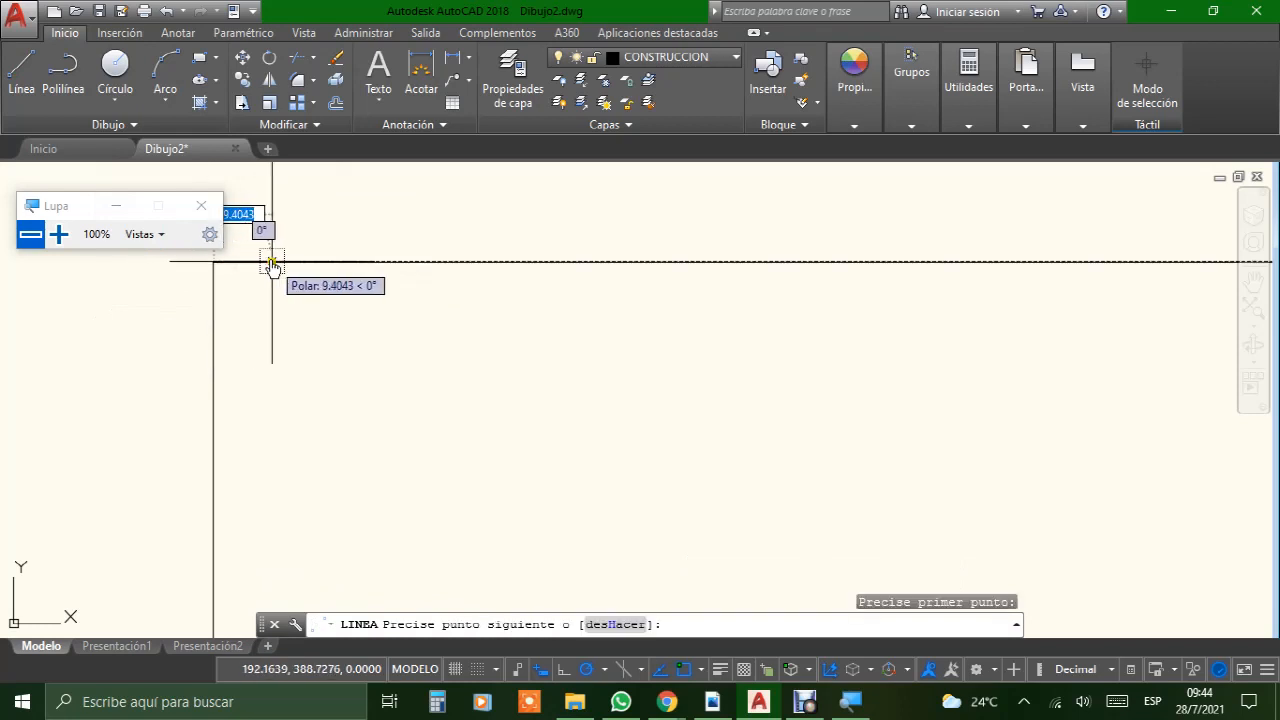
text(20)
key(Return)
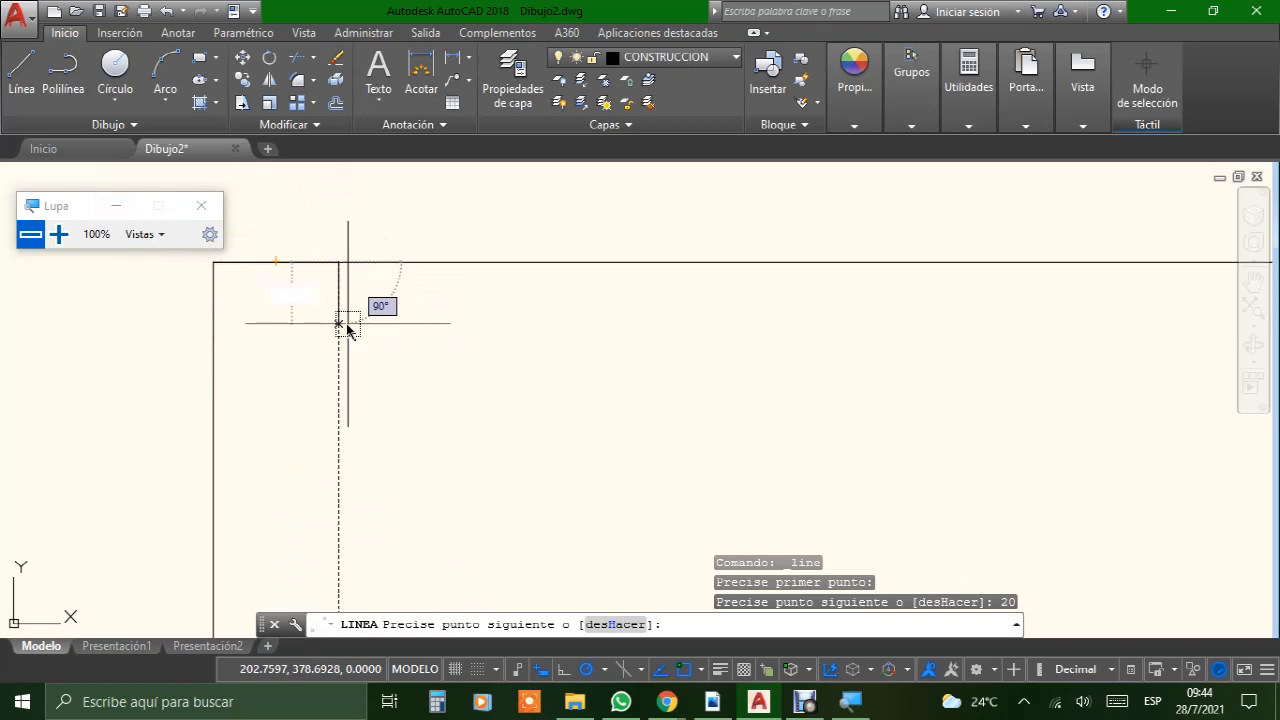
text(5)
key(Return)
key(Return)
scroll(348, 325, down, 3)
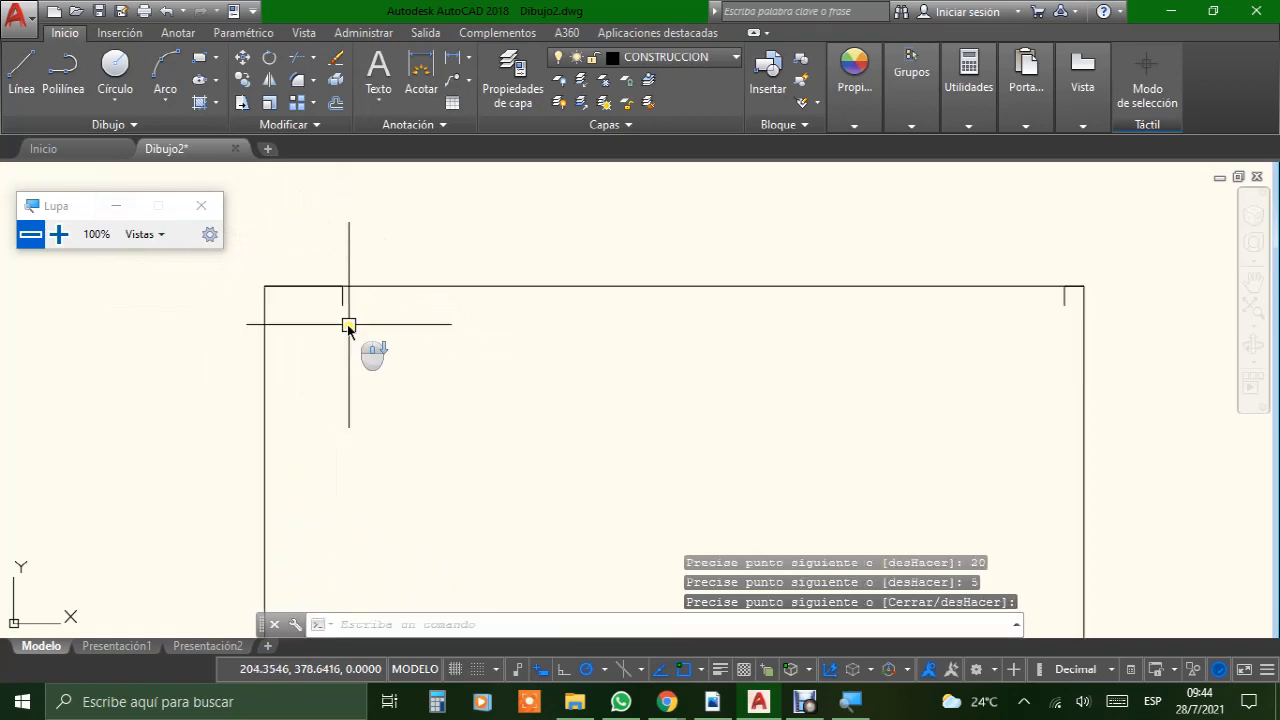
Step: Draw the inner frame's top and right edges through the free ends of the upper-left, upper-right and lower-right margin marks
scroll(571, 309, up, 4)
scroll(560, 314, down, 2)
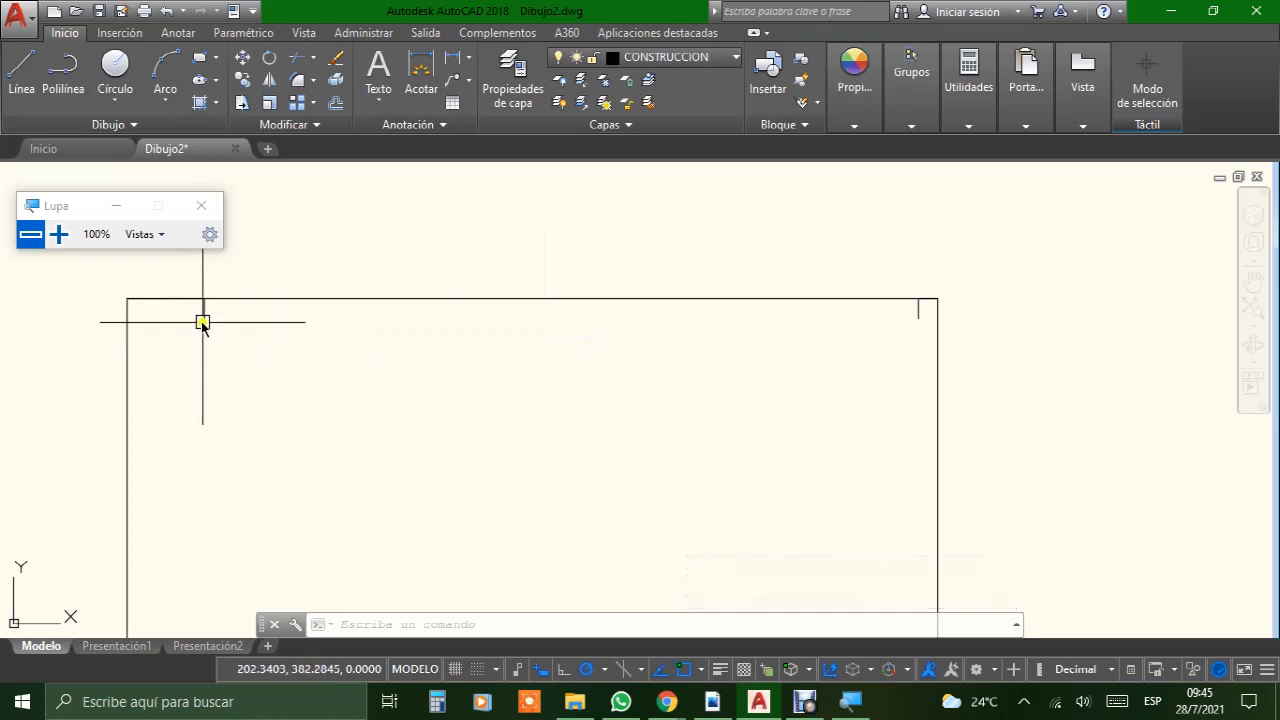
click(24, 75)
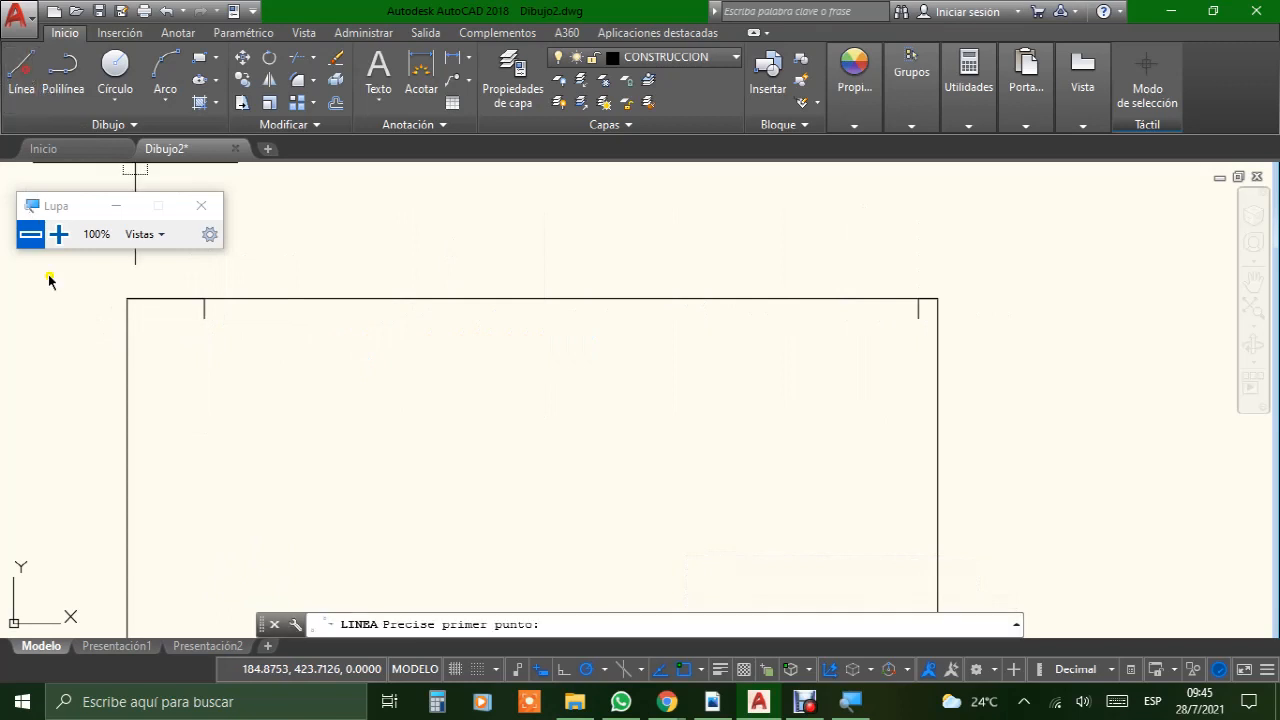
click(204, 318)
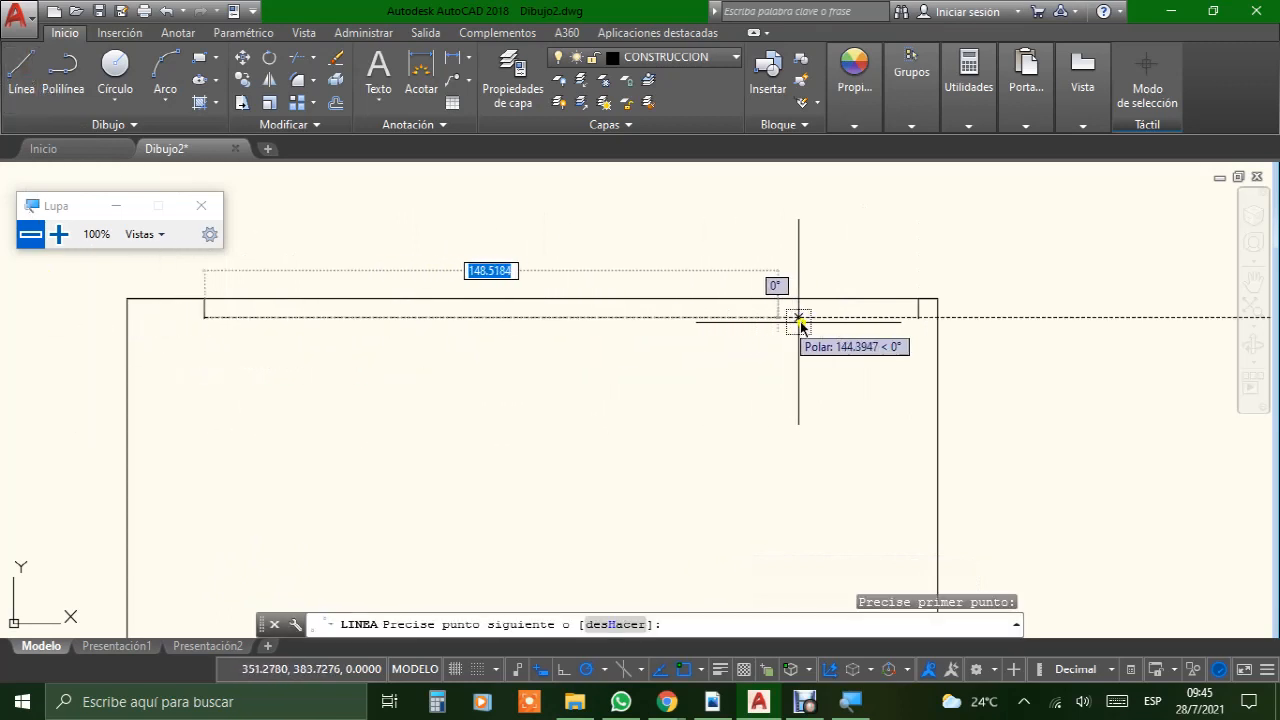
click(918, 317)
scroll(728, 309, down, 3)
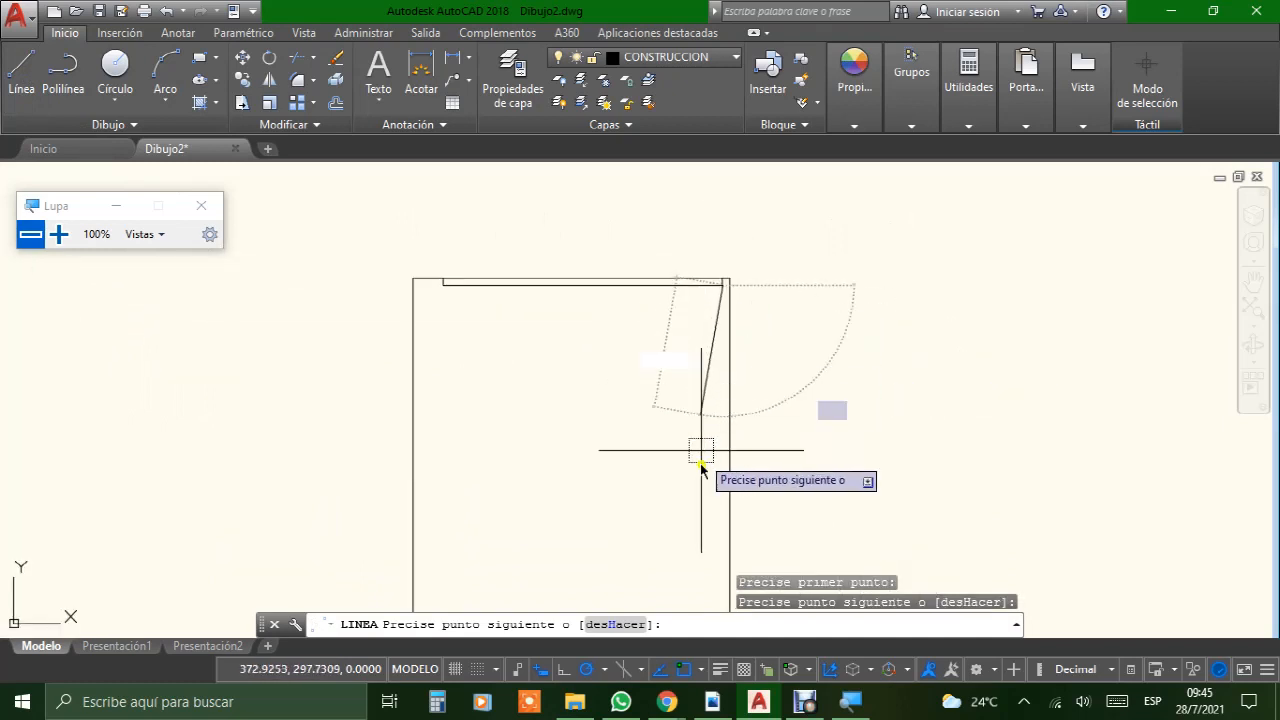
middle_drag(700, 485, 546, 347)
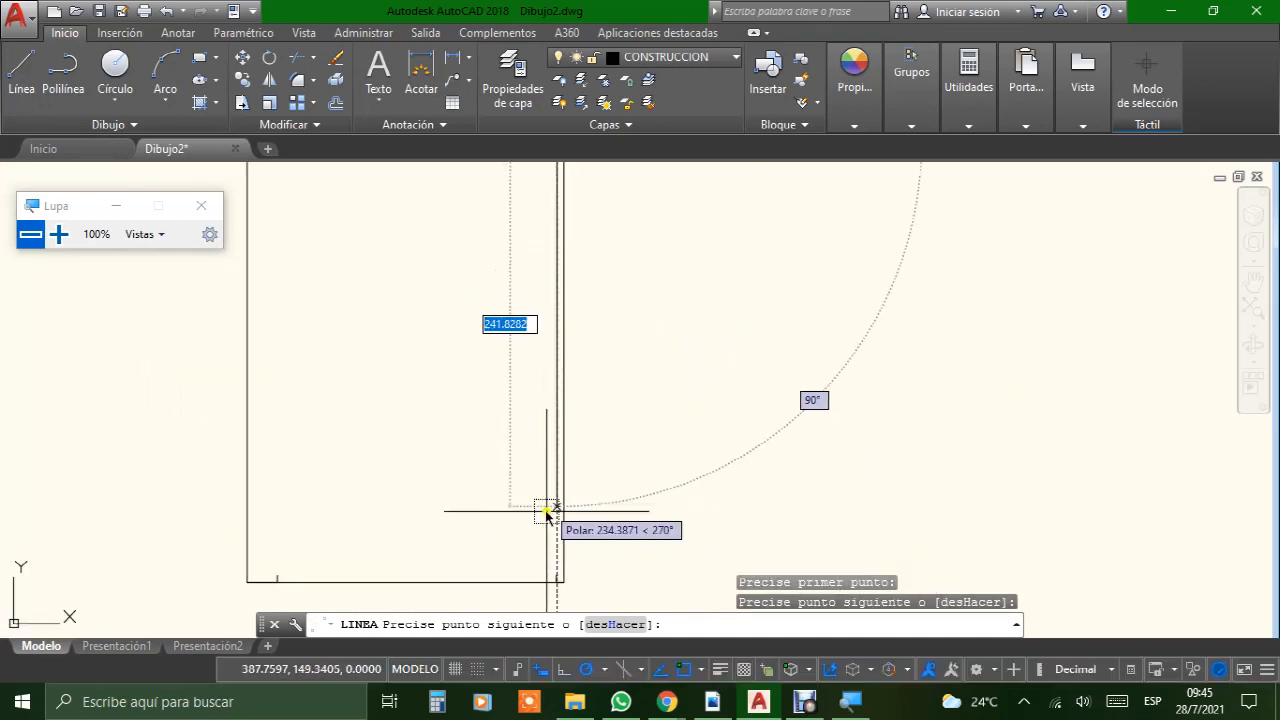
scroll(551, 566, up, 5)
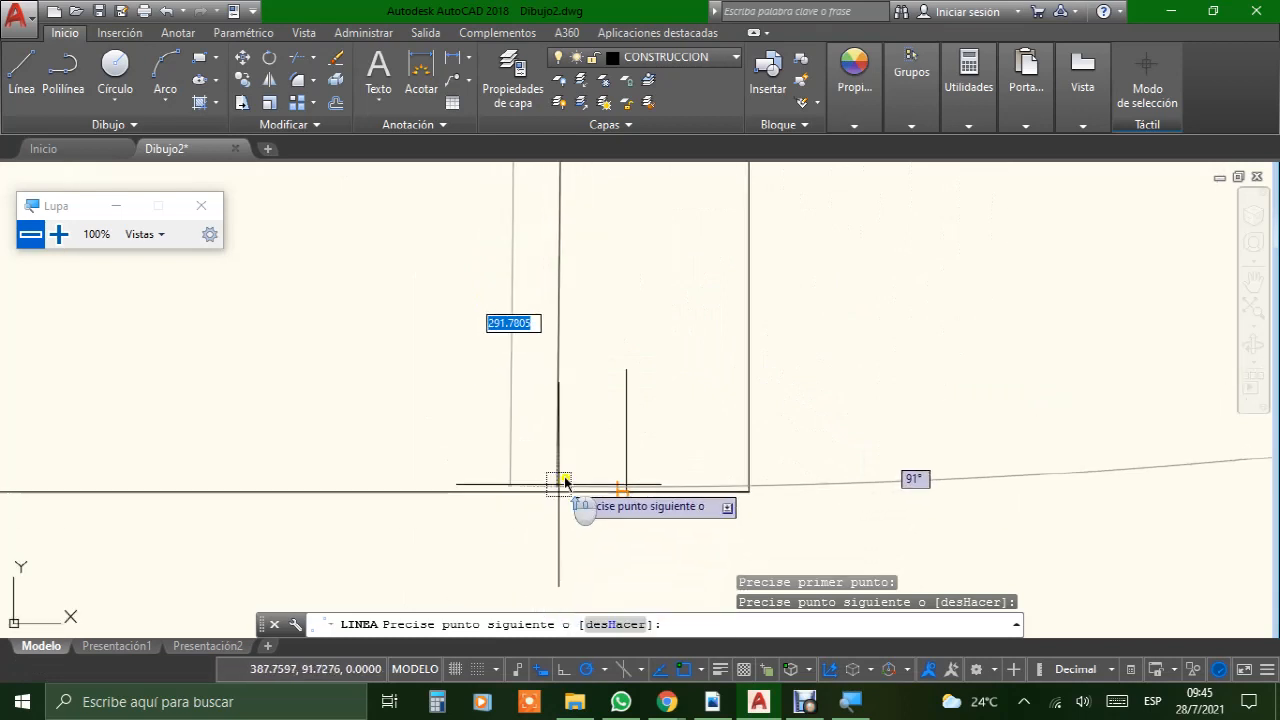
click(626, 369)
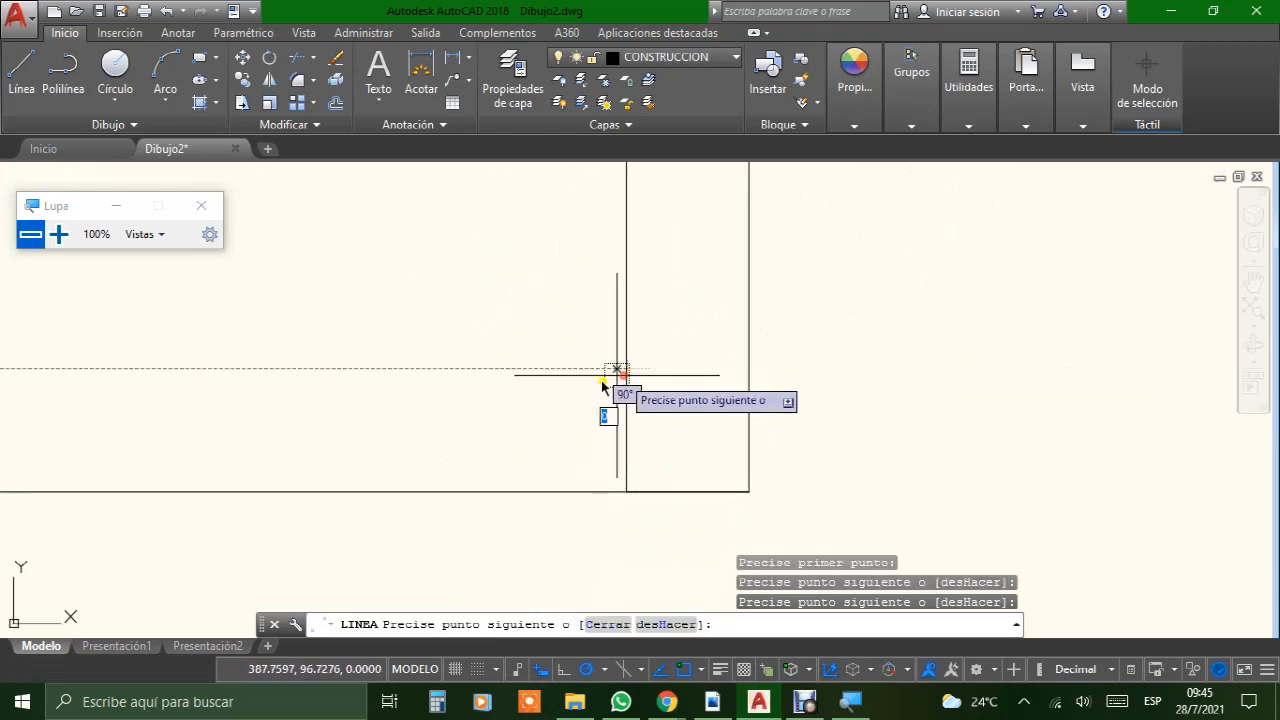
Step: Continue the inner frame with its bottom edge, ending at the upper end of the lower-left margin mark
scroll(440, 400, down, 5)
middle_drag(443, 400, 1056, 418)
scroll(1055, 419, down, 4)
scroll(725, 436, up, 9)
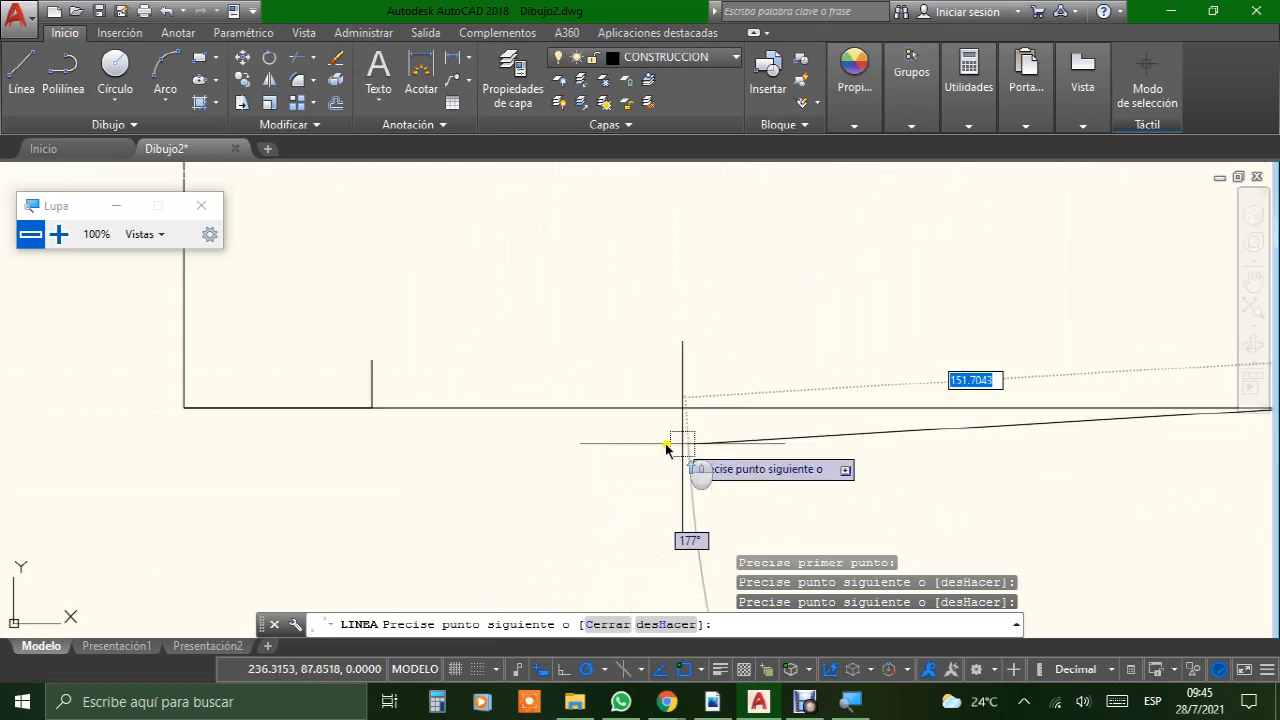
middle_drag(271, 353, 886, 449)
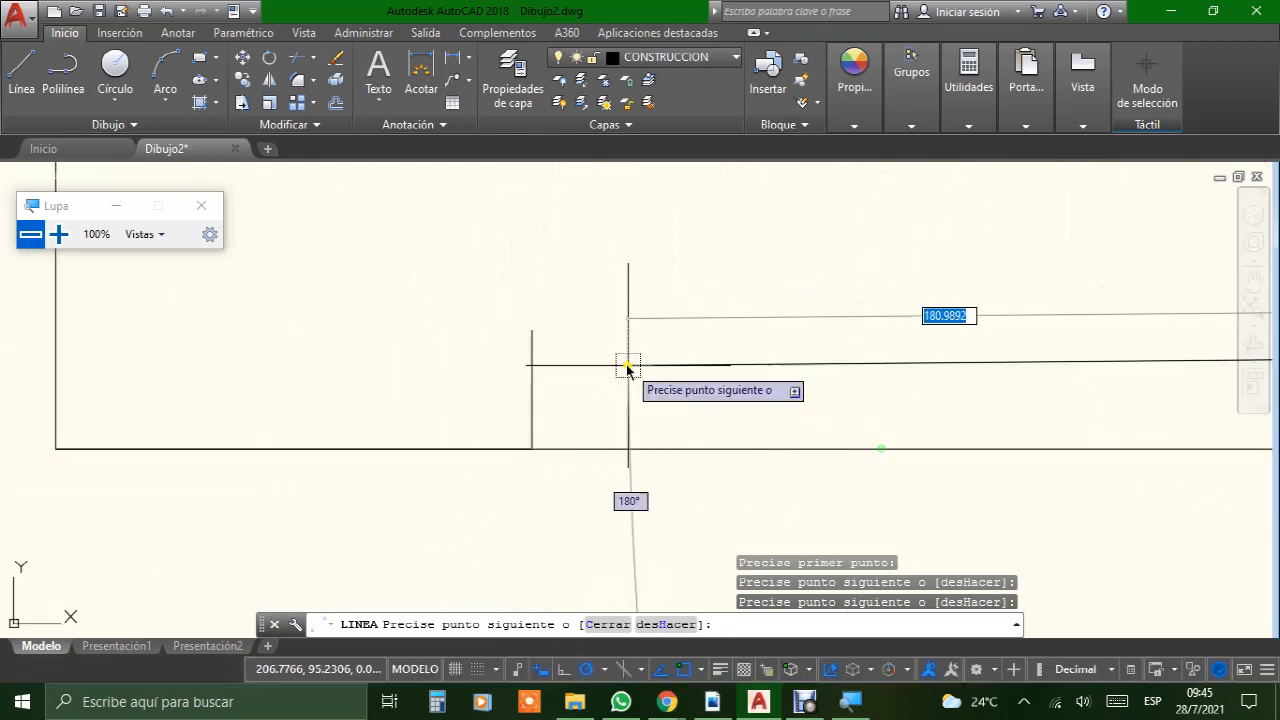
click(531, 331)
Step: Close the inner frame with its left edge up to the upper-left margin mark's lower end and finish the Line command
scroll(527, 338, down, 8)
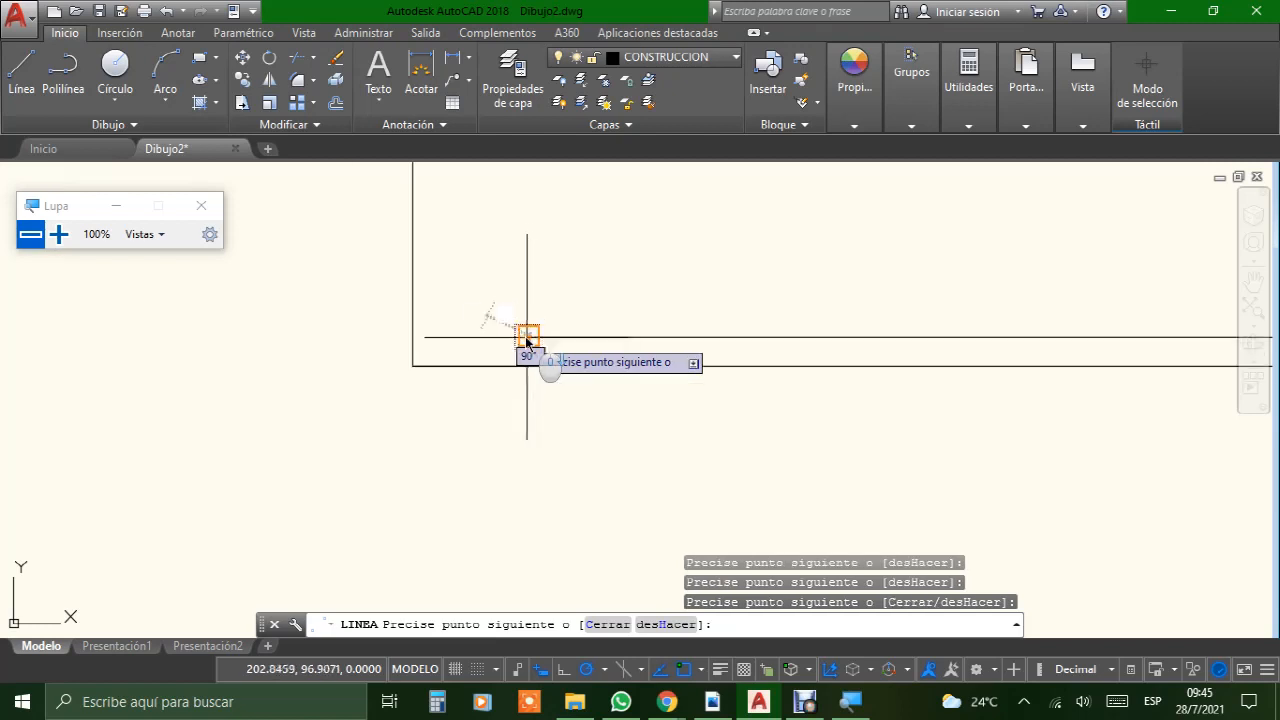
scroll(524, 341, down, 4)
middle_drag(557, 294, 375, 603)
middle_drag(366, 306, 351, 537)
scroll(329, 323, up, 4)
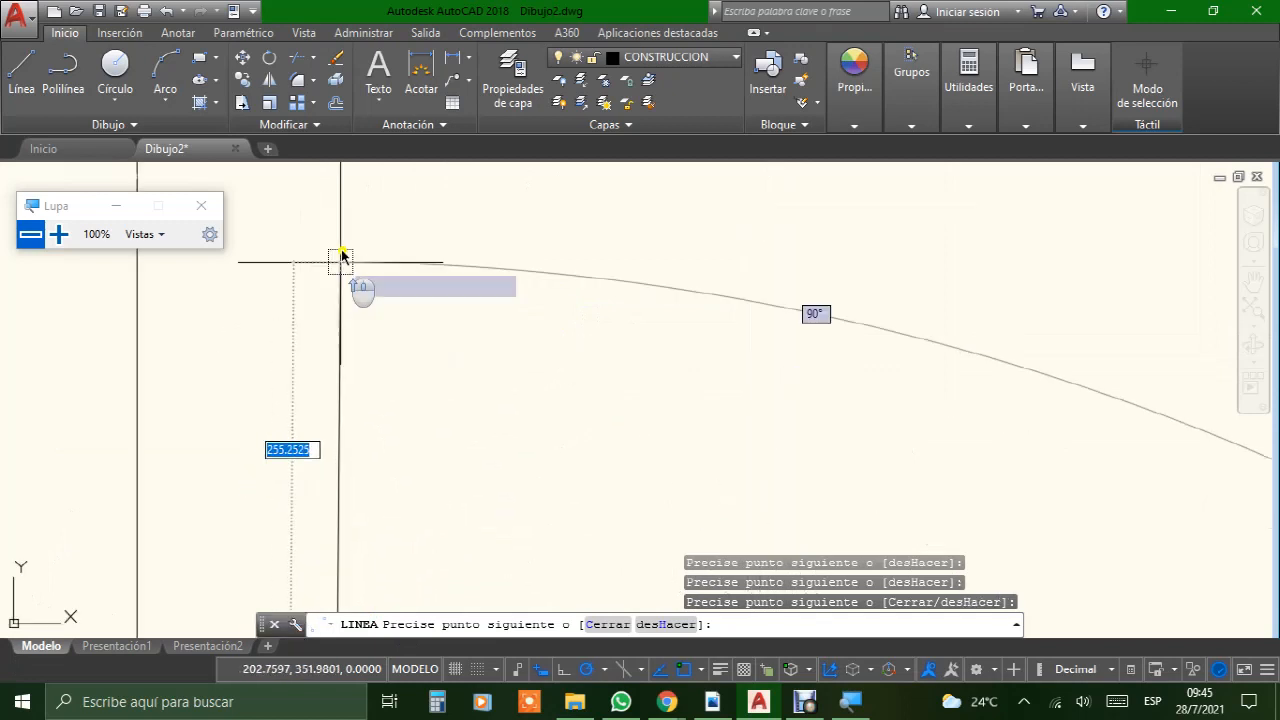
middle_drag(343, 257, 352, 466)
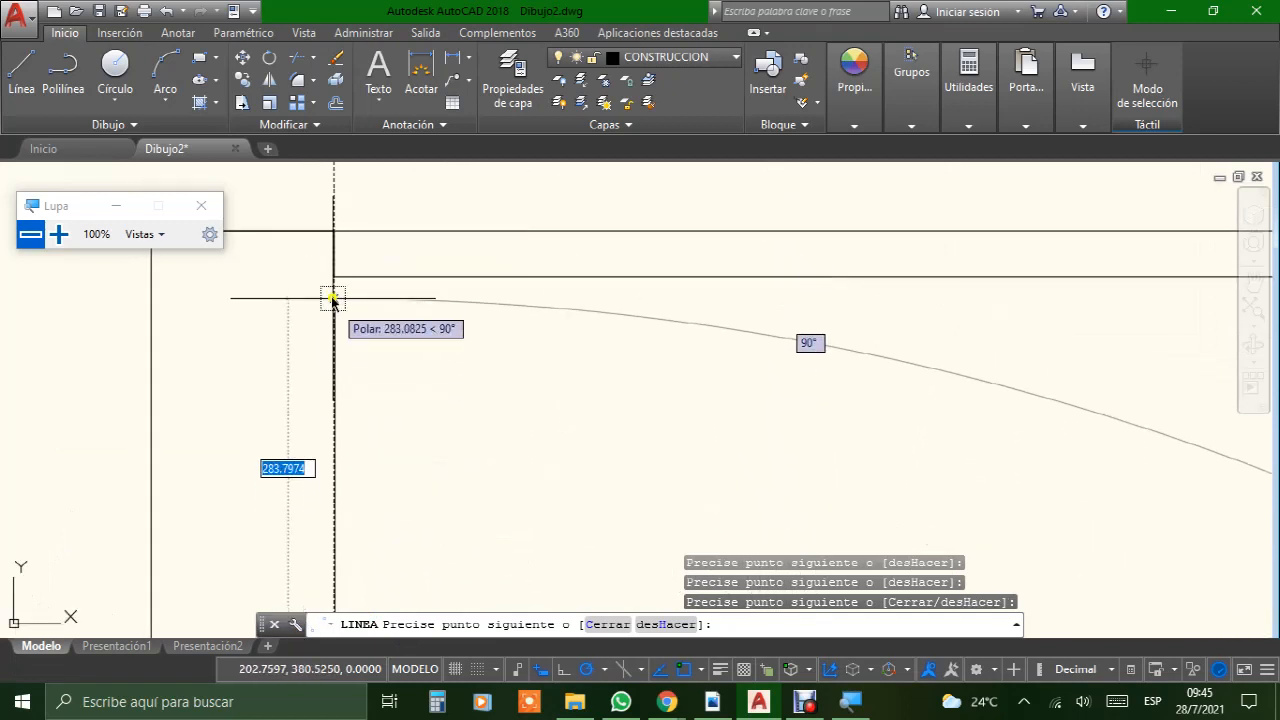
click(332, 276)
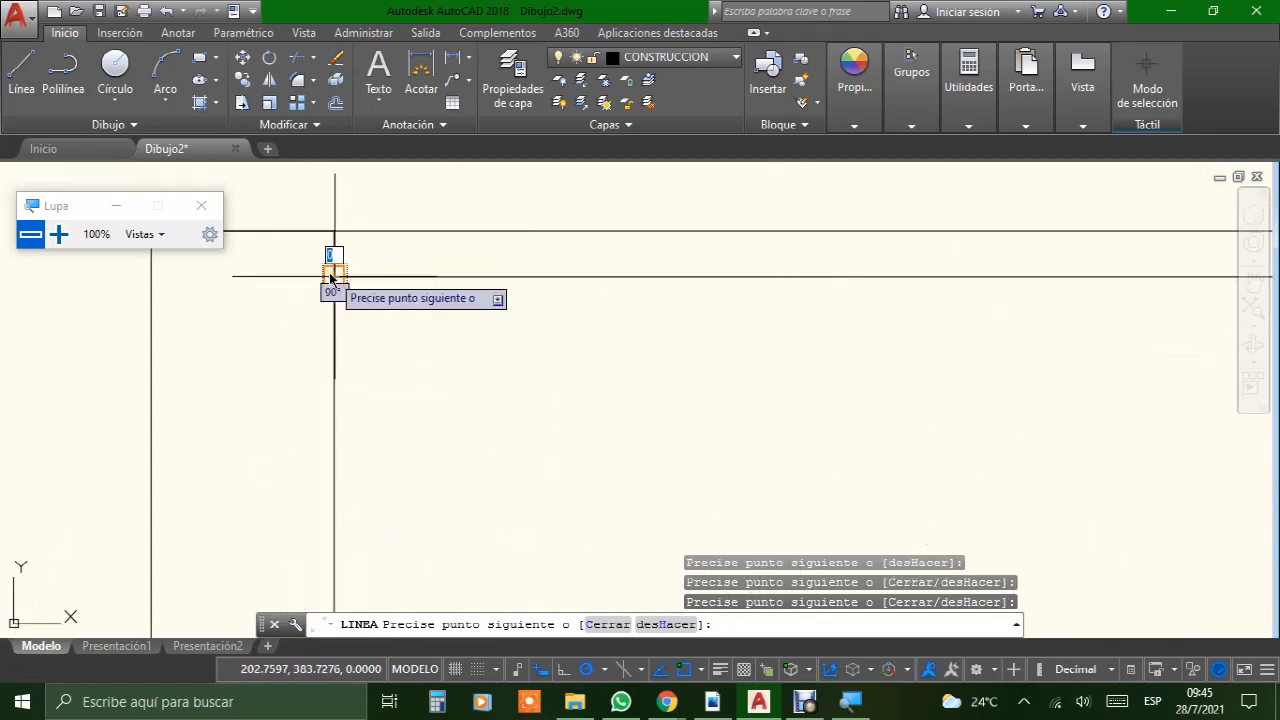
key(Return)
Step: Delete the short vertical margin line between the inner frame's upper-left corner and the sheet's top edge
scroll(429, 352, down, 4)
mouse_move(488, 403)
middle_down()
mouse_move(463, 230)
mouse_move(386, 394)
middle_up()
scroll(356, 336, up, 3)
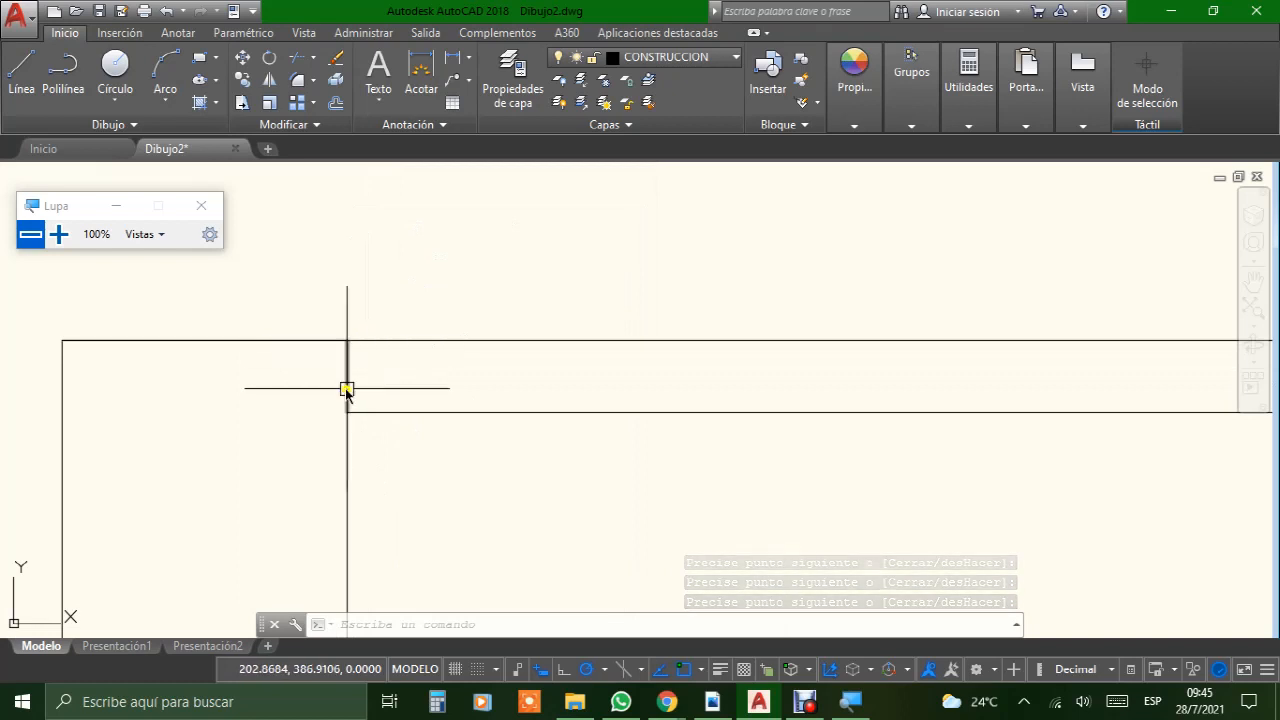
scroll(371, 352, up, 2)
scroll(371, 352, up, 2)
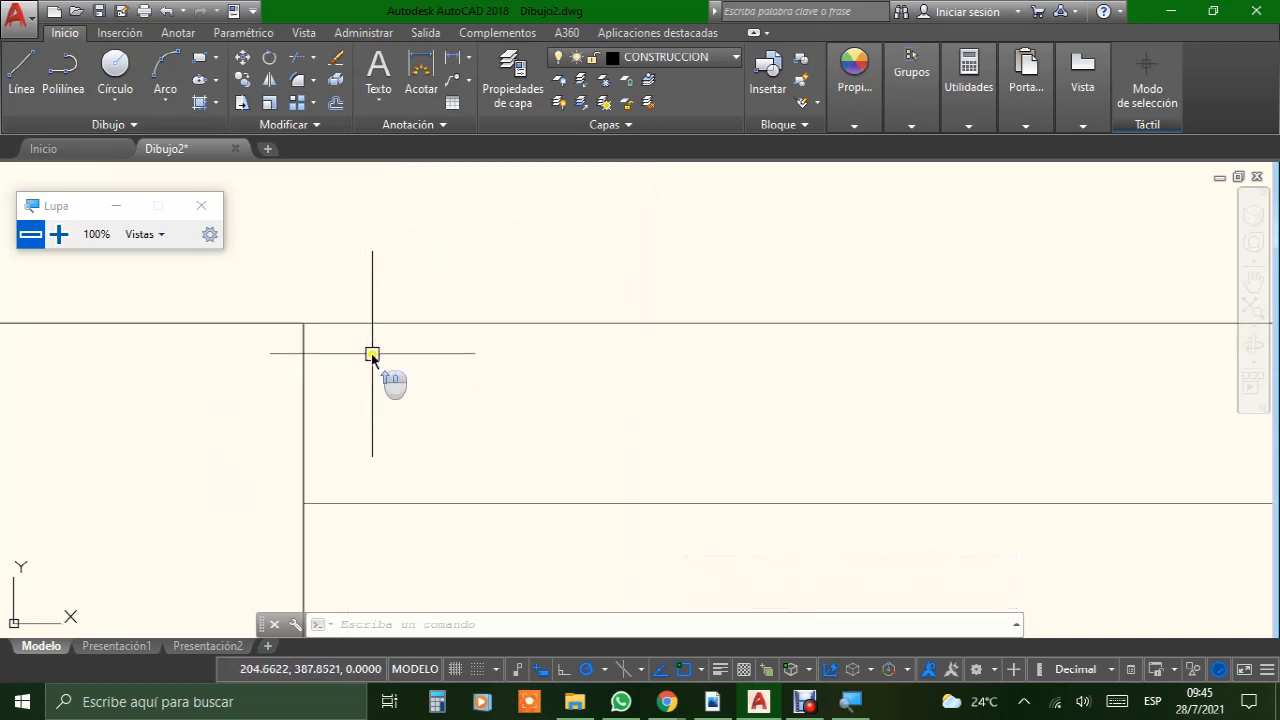
middle_drag(371, 354, 474, 283)
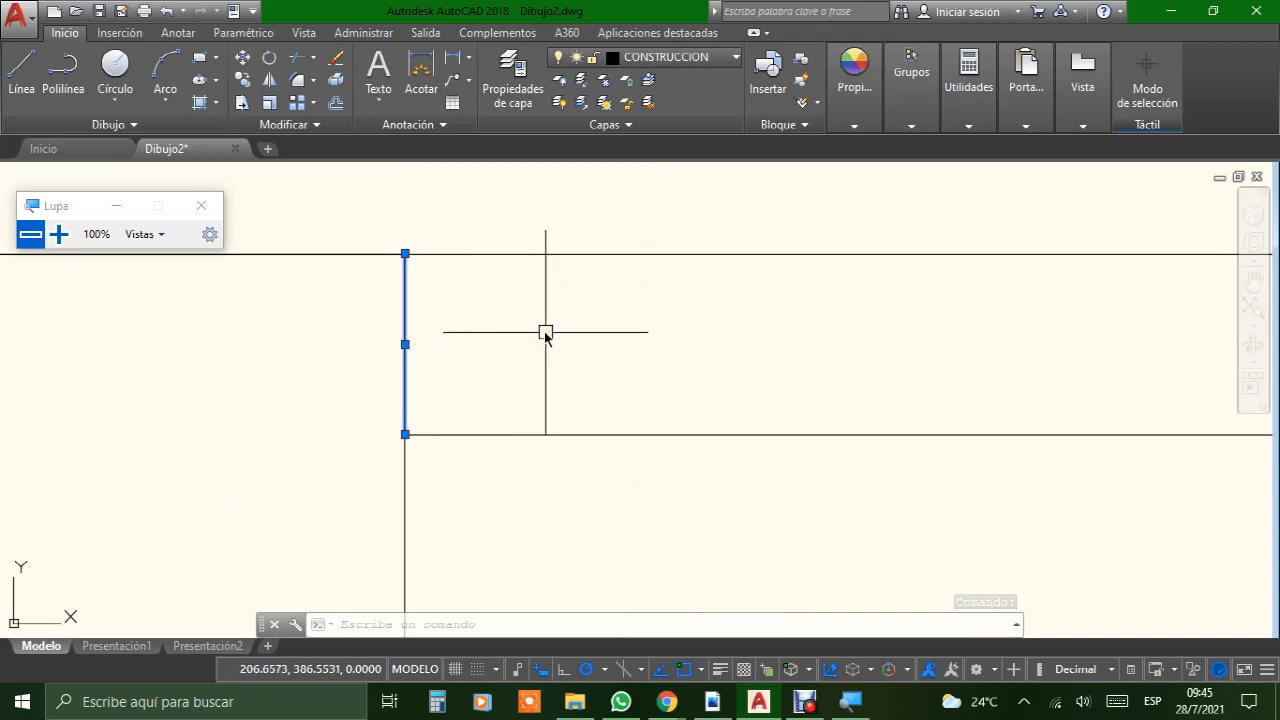
key(Delete)
Step: Delete the short vertical margin line above the inner frame's upper-right corner
scroll(545, 333, down, 5)
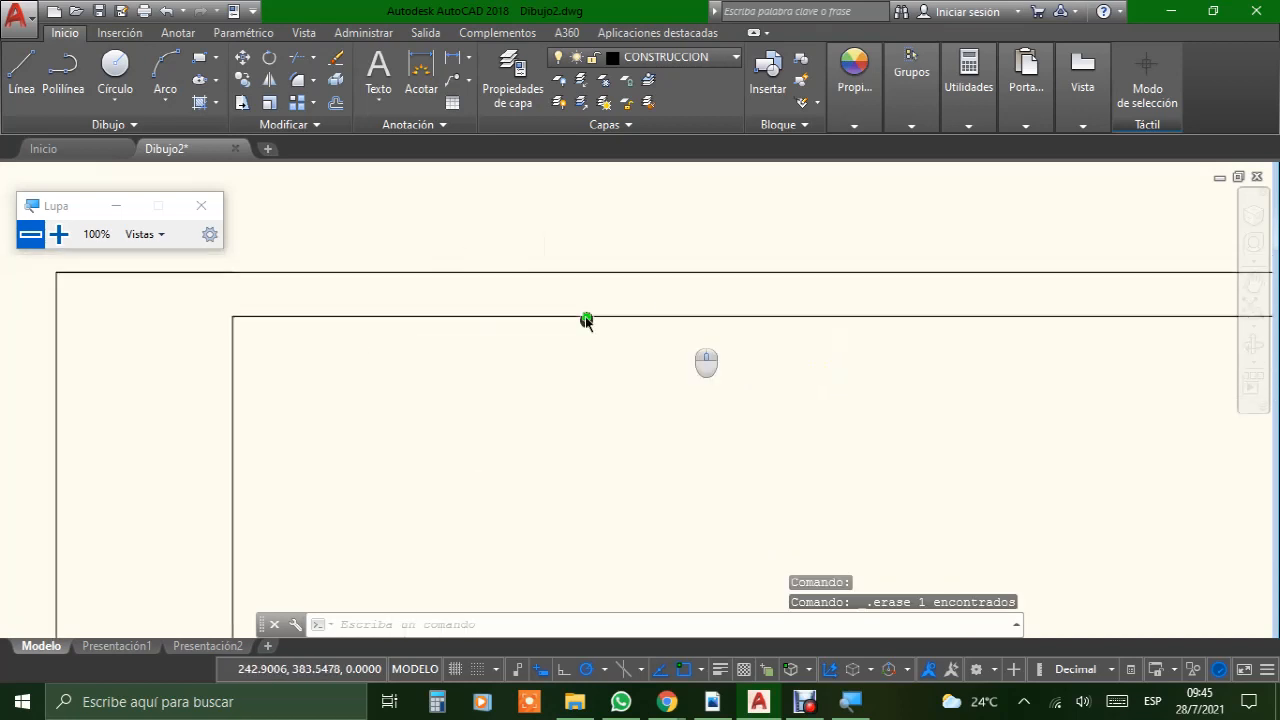
middle_drag(586, 320, 140, 346)
scroll(894, 423, down, 5)
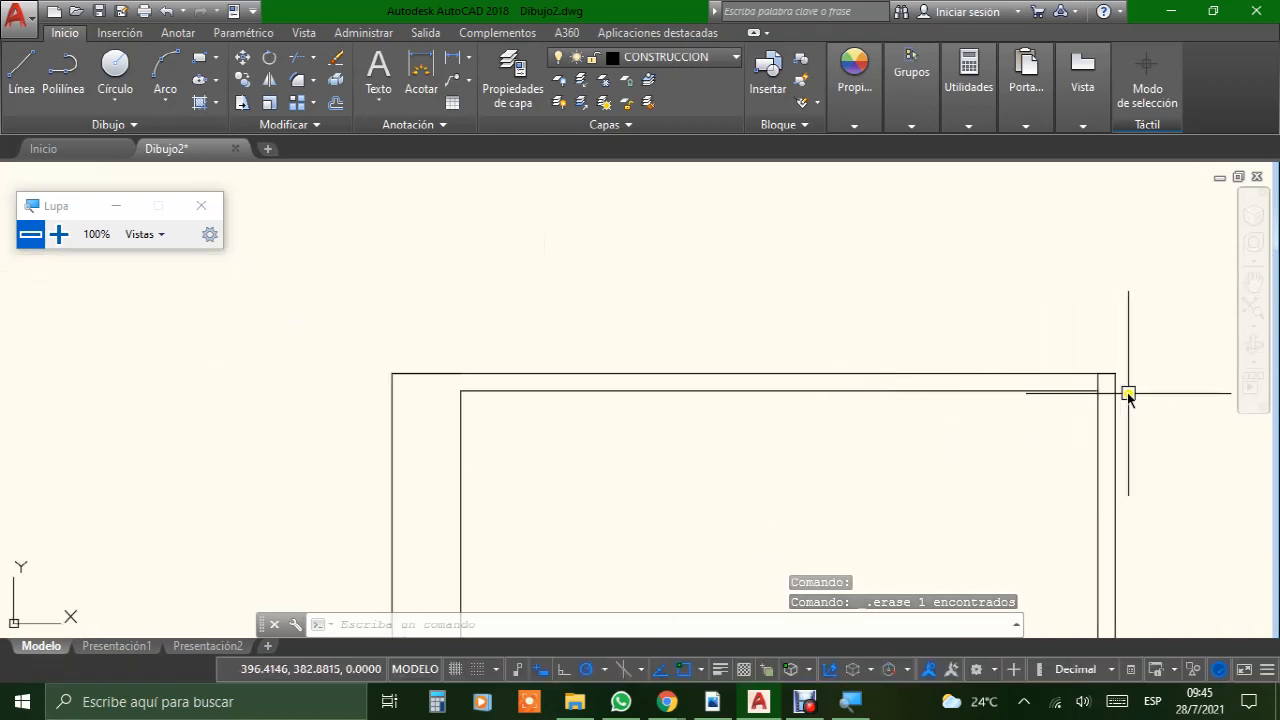
scroll(1129, 396, up, 8)
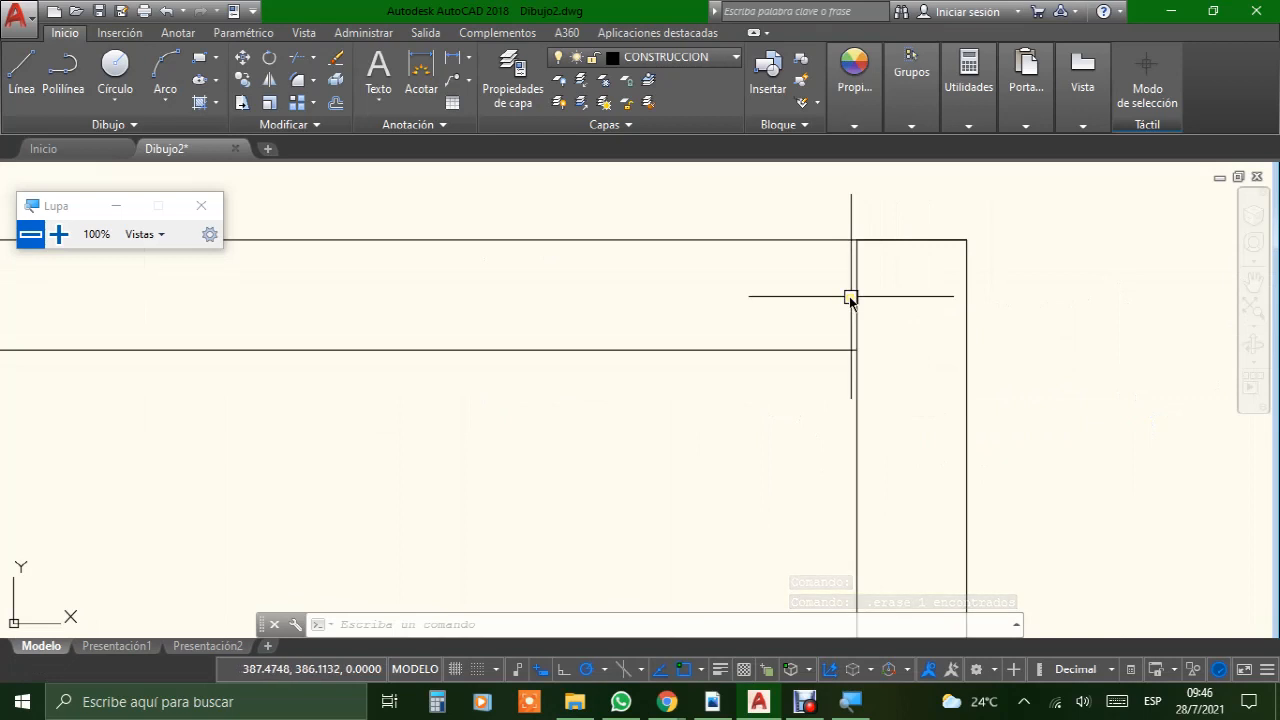
click(855, 290)
key(Delete)
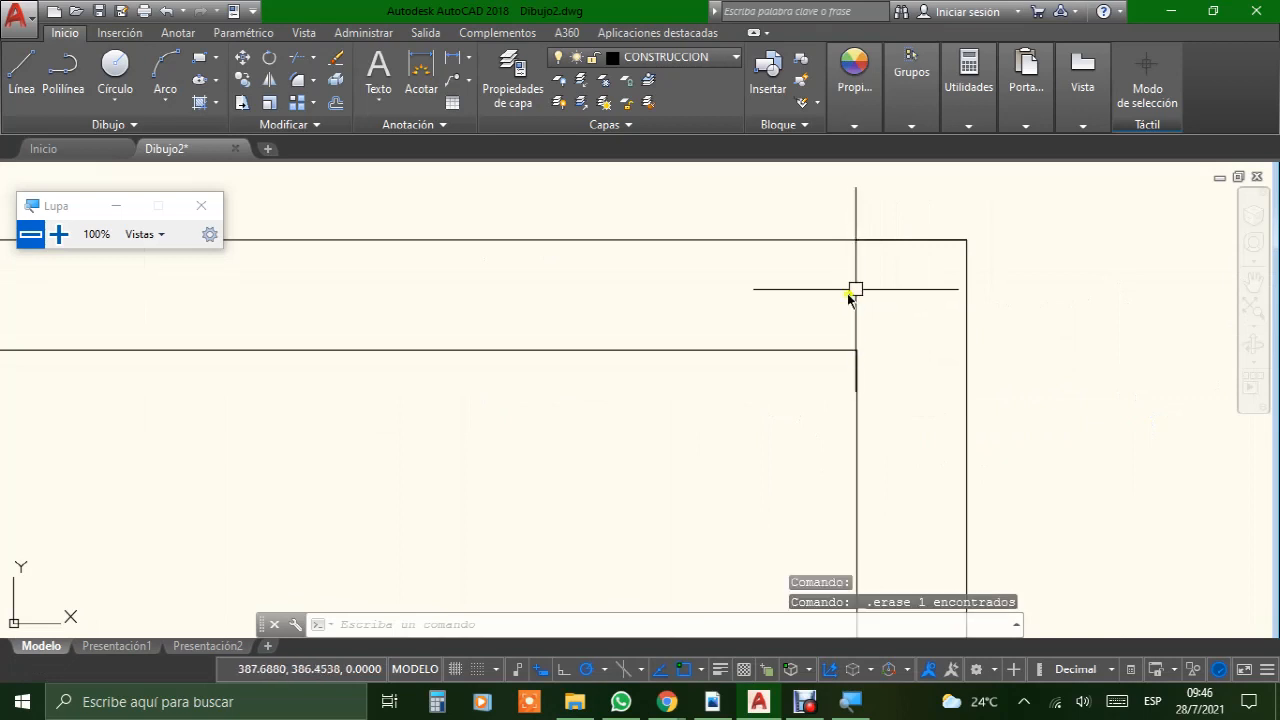
Step: Delete the short vertical margin line below the inner frame's lower-left corner
scroll(851, 289, down, 5)
middle_drag(686, 447, 678, 275)
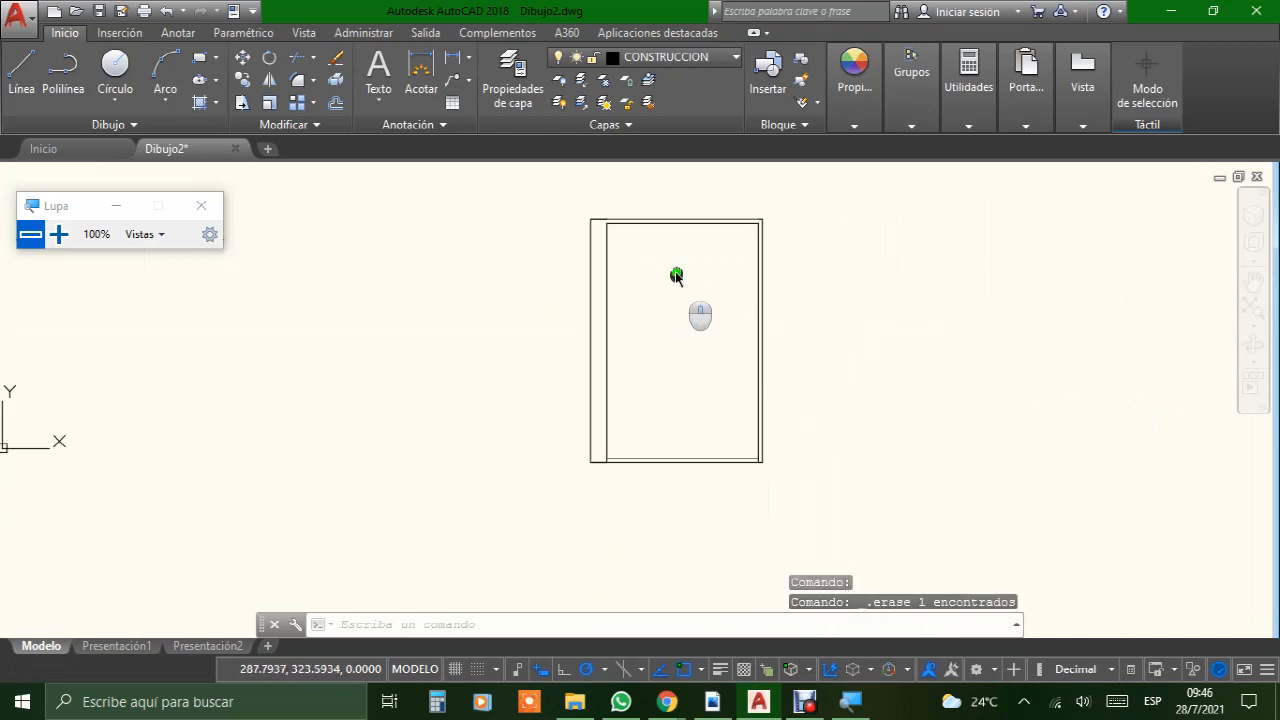
scroll(614, 442, up, 10)
middle_drag(600, 463, 593, 255)
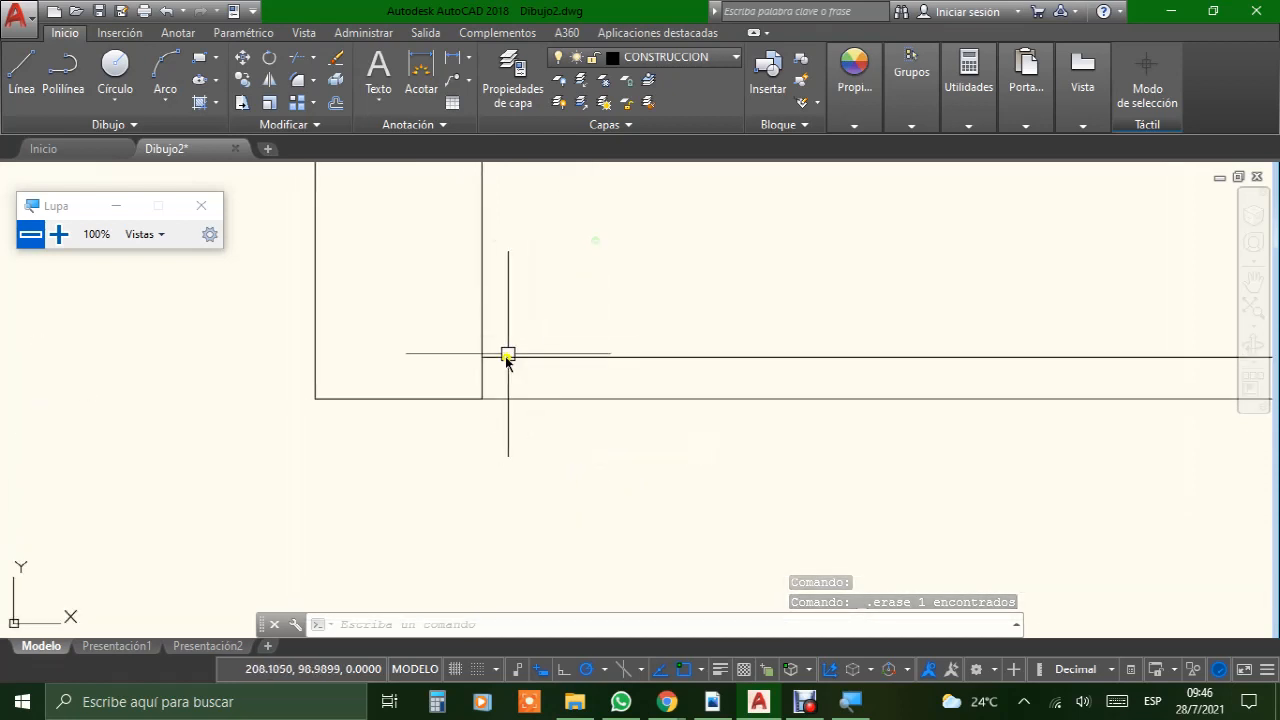
click(481, 383)
key(Delete)
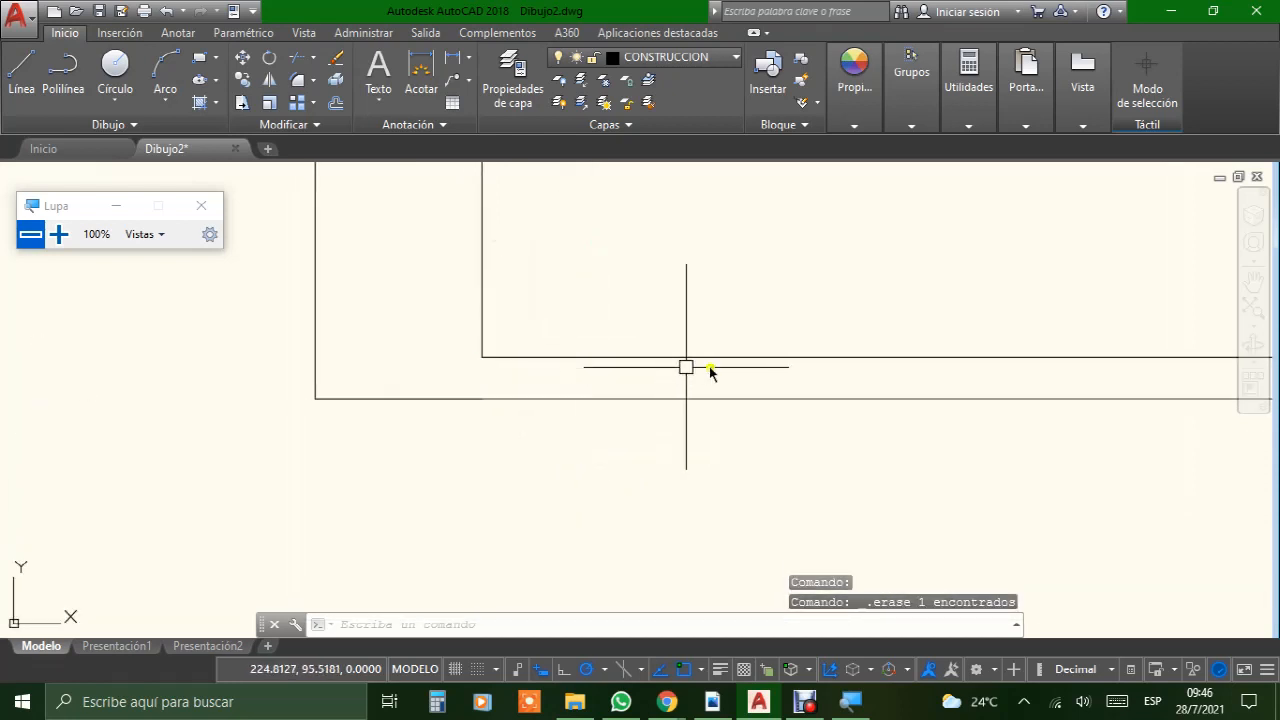
Step: Delete the short vertical margin line below the inner frame's lower-right corner
scroll(733, 362, down, 4)
middle_drag(1200, 363, 775, 382)
scroll(815, 392, up, 6)
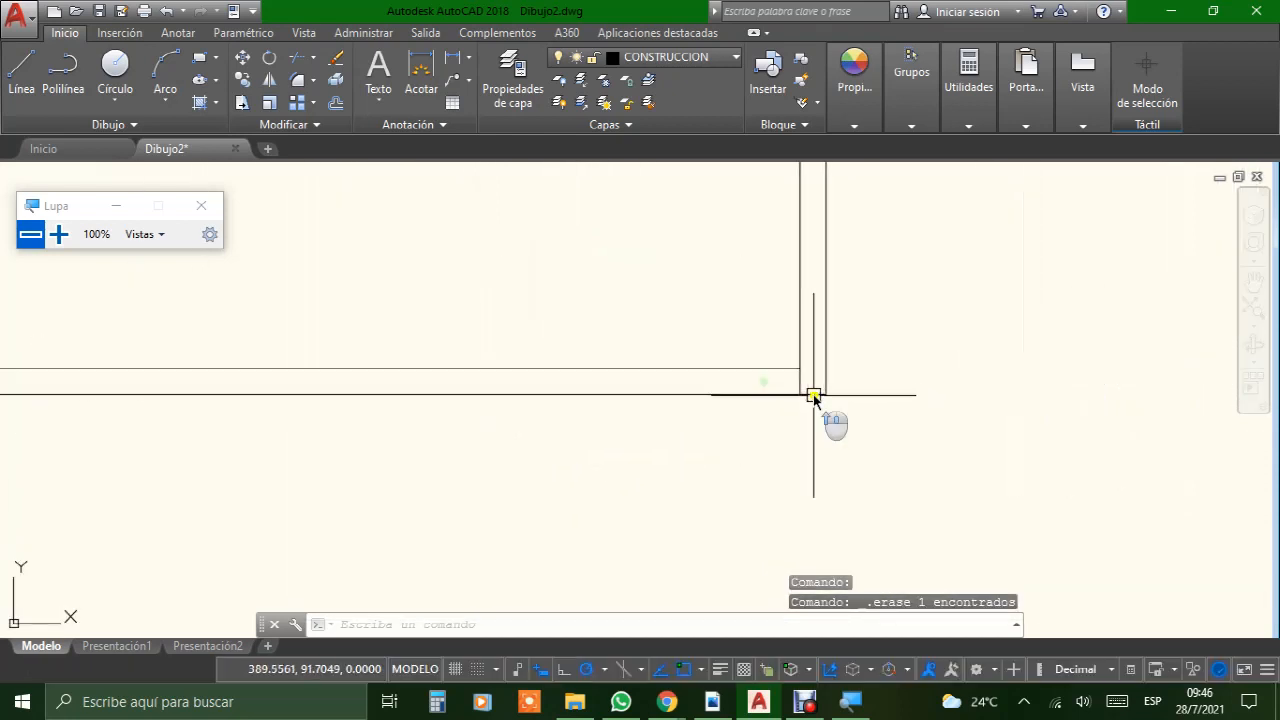
click(771, 358)
key(Delete)
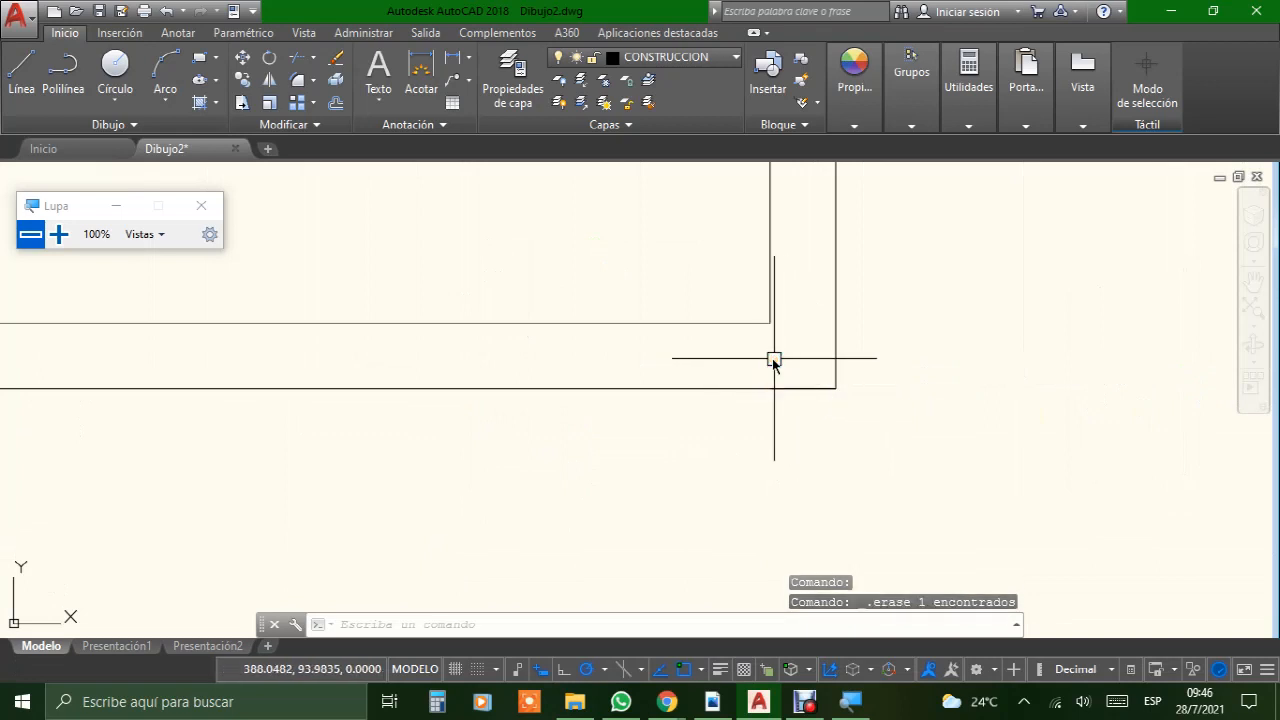
scroll(771, 358, down, 2)
scroll(623, 300, down, 3)
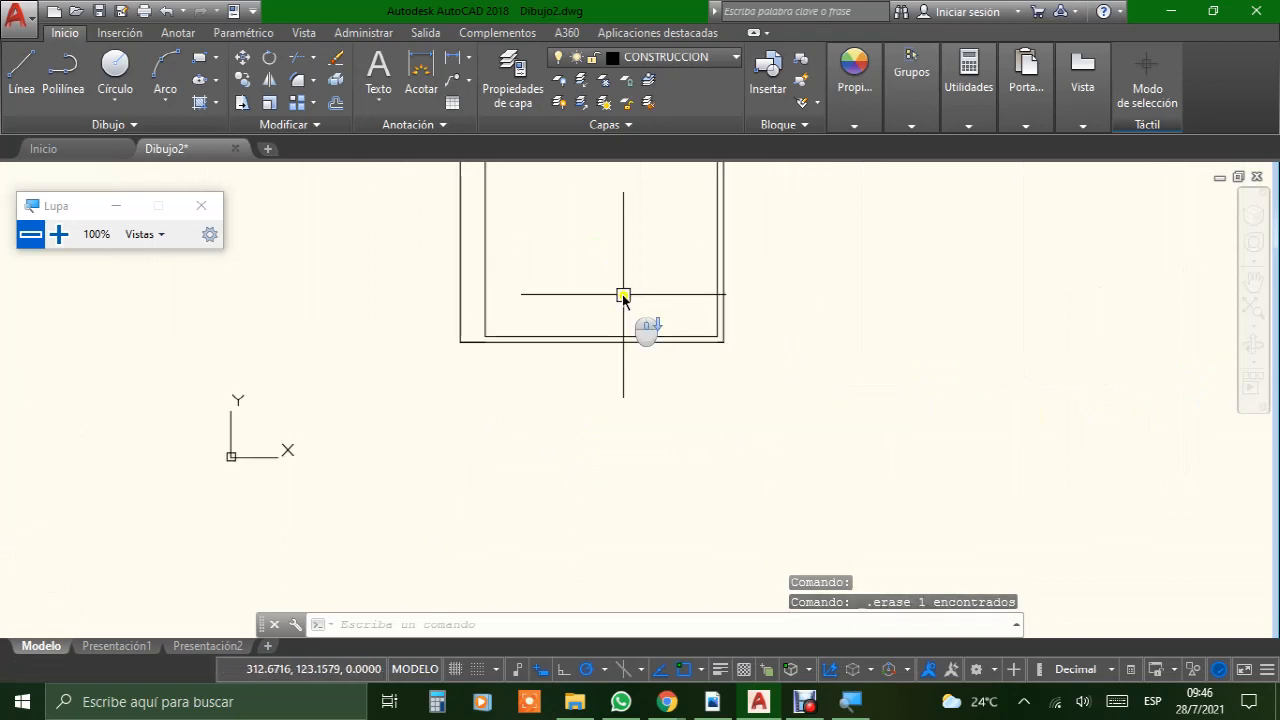
middle_drag(608, 263, 531, 486)
scroll(519, 431, up, 2)
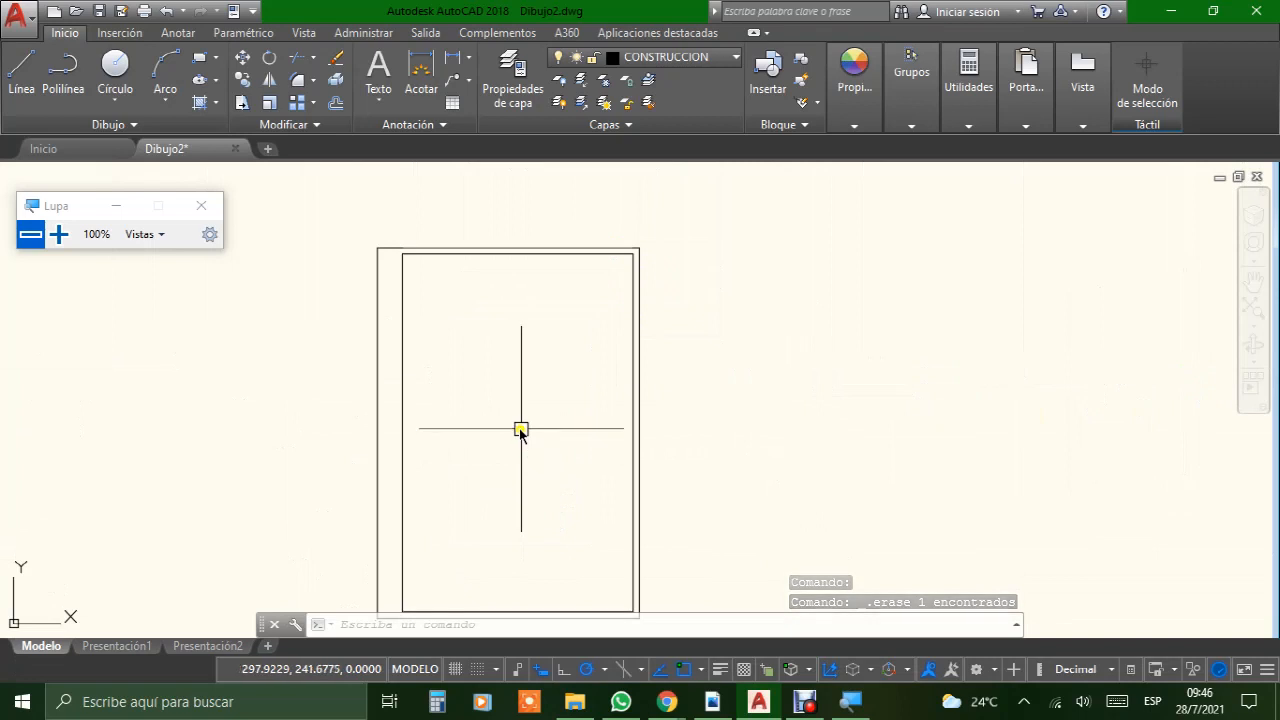
middle_drag(519, 431, 537, 340)
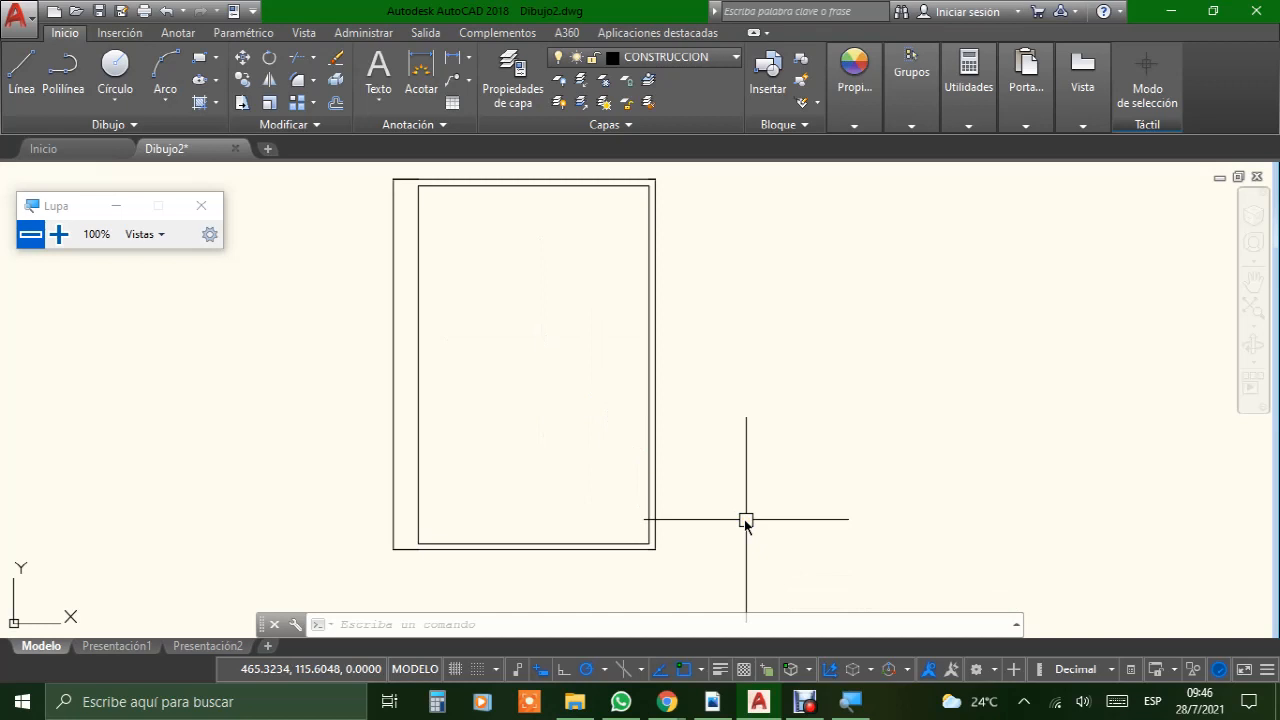
mouse_move(667, 701)
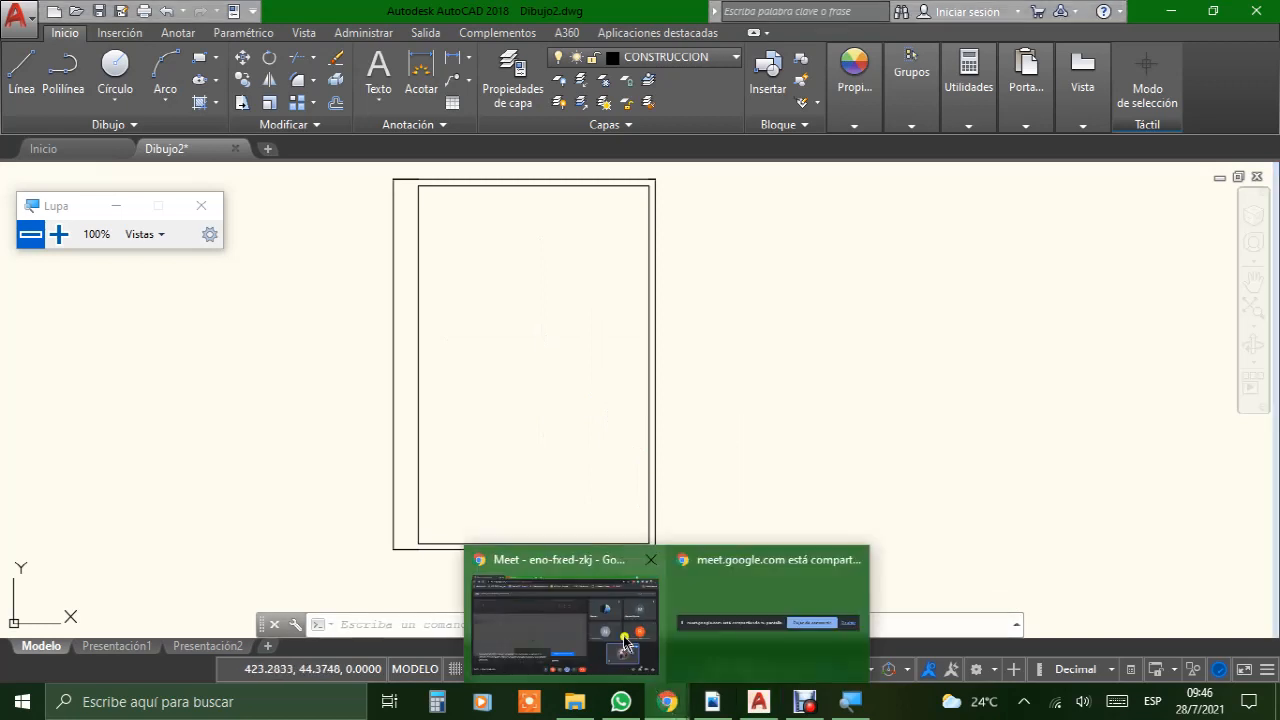
click(620, 637)
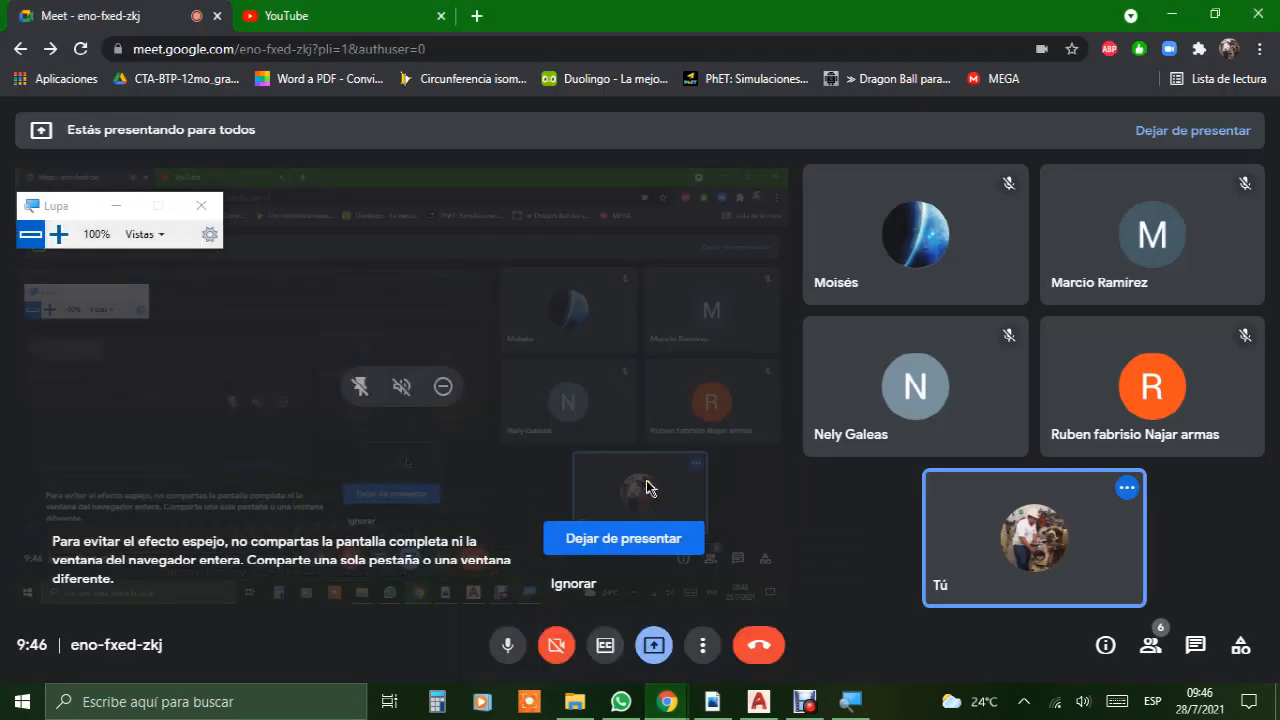
click(770, 708)
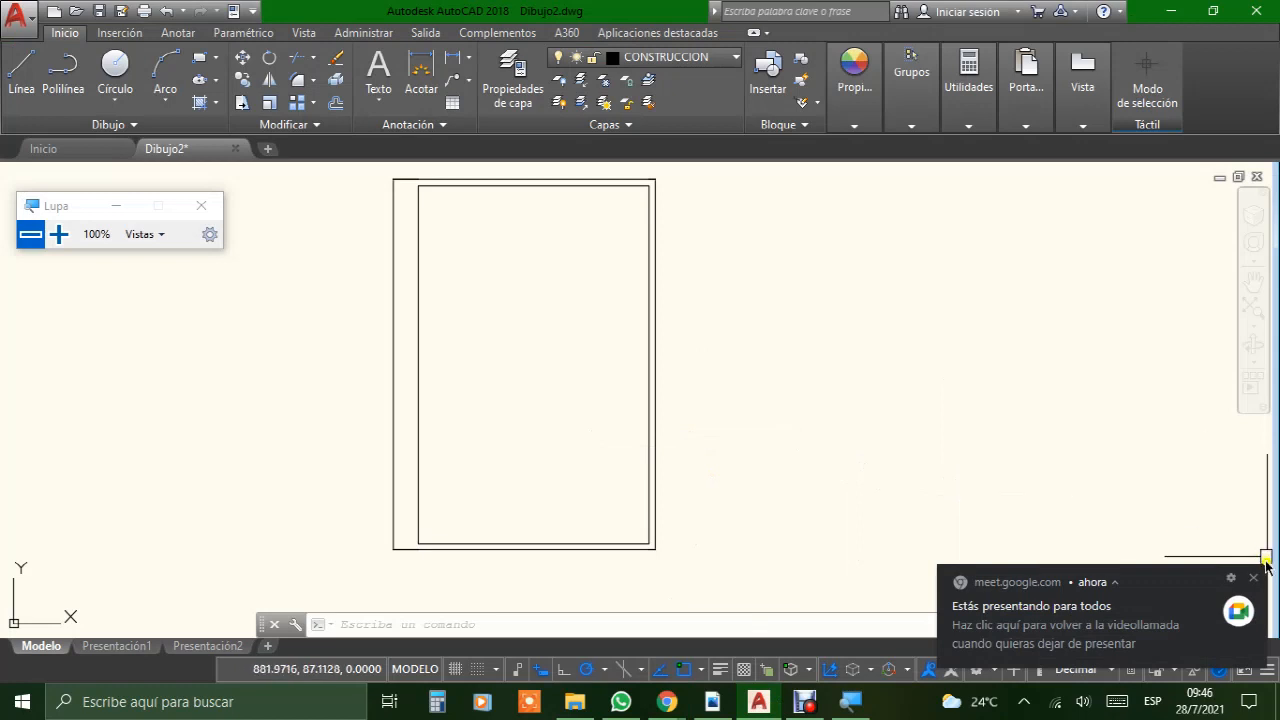
click(1258, 582)
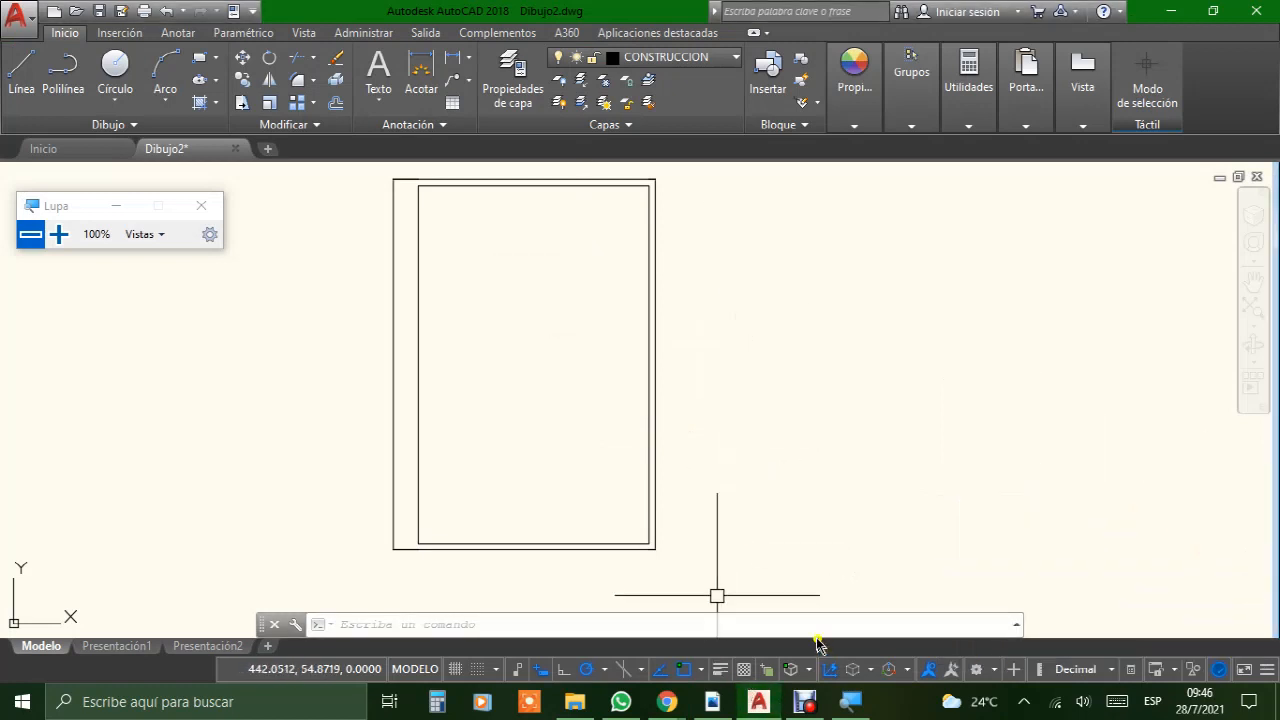
Step: Following the FORMATO BUENO PDF's title block, draw a line 30 mm up from the inner frame's lower-left corner and horizontally across to its right edge
click(712, 701)
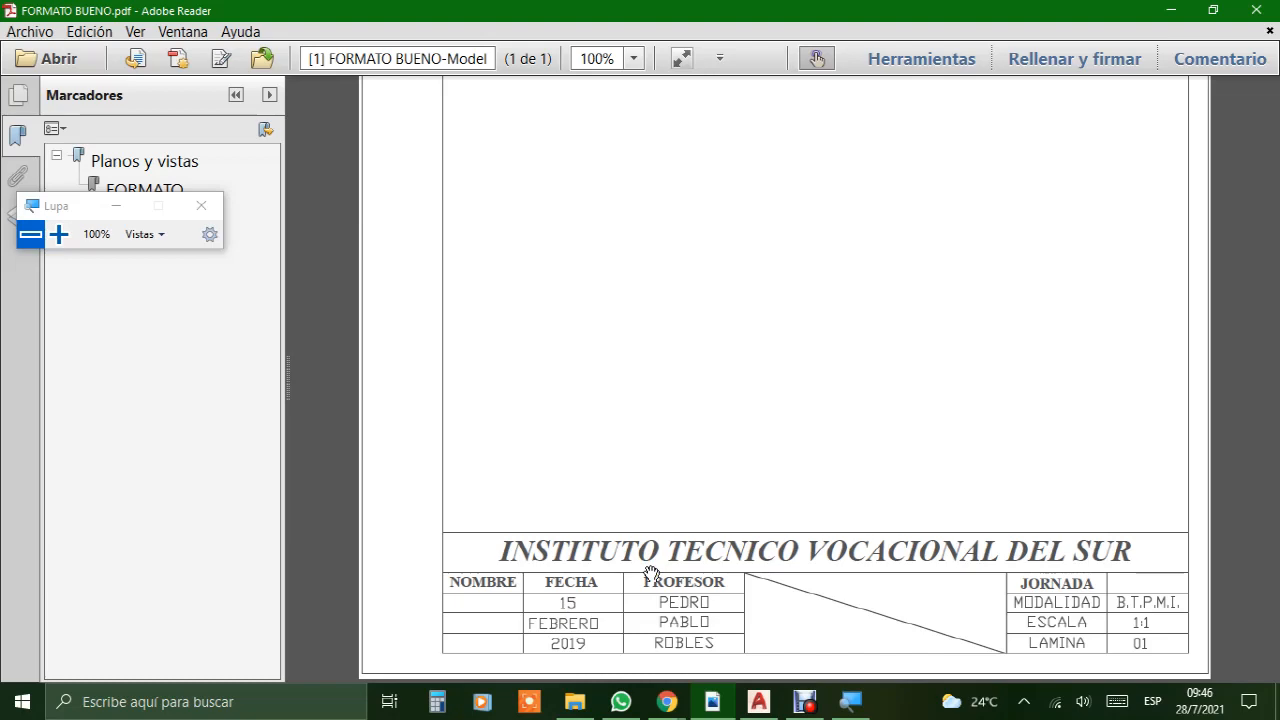
ctrl+scroll(651, 573, up, 1)
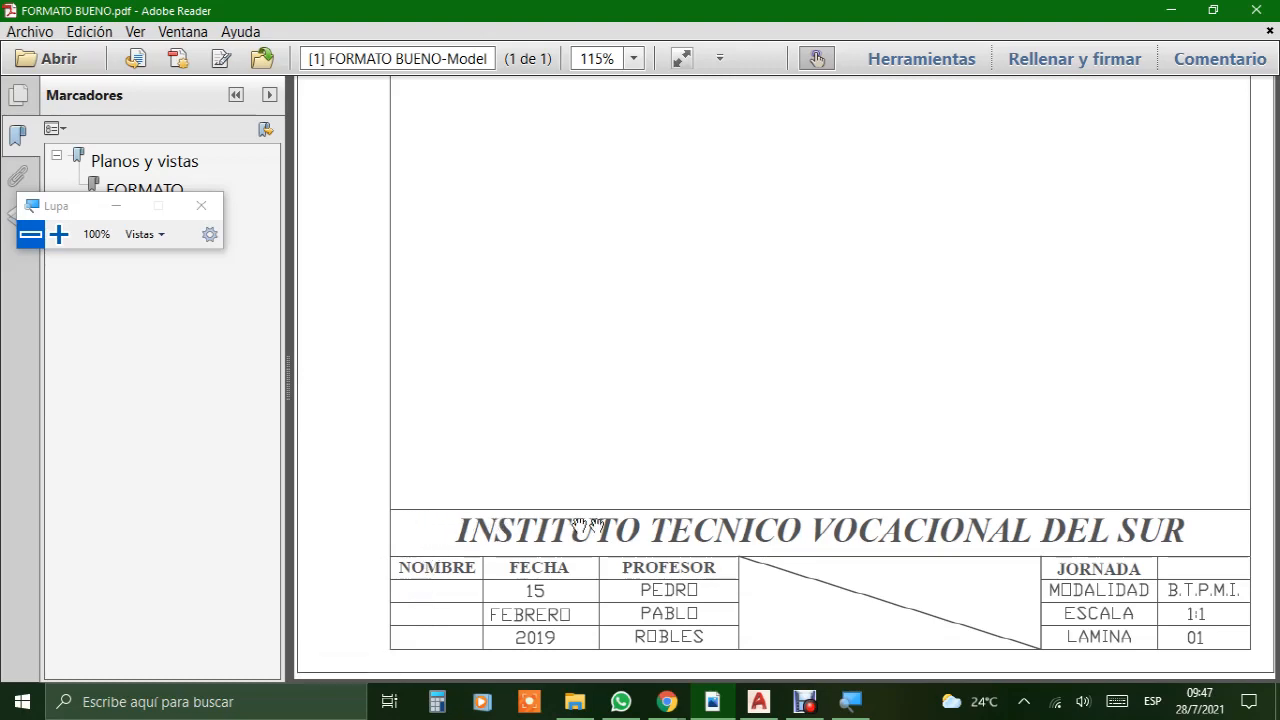
click(760, 702)
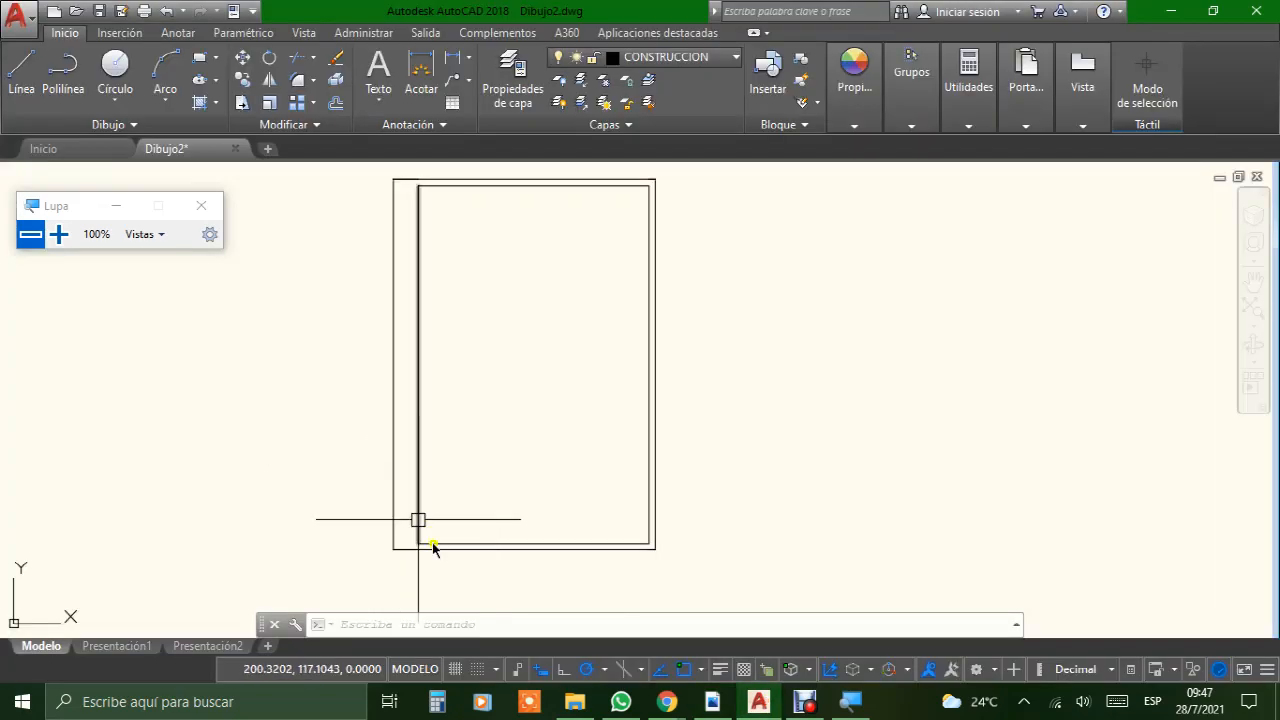
scroll(448, 570, up, 3)
middle_drag(391, 396, 271, 471)
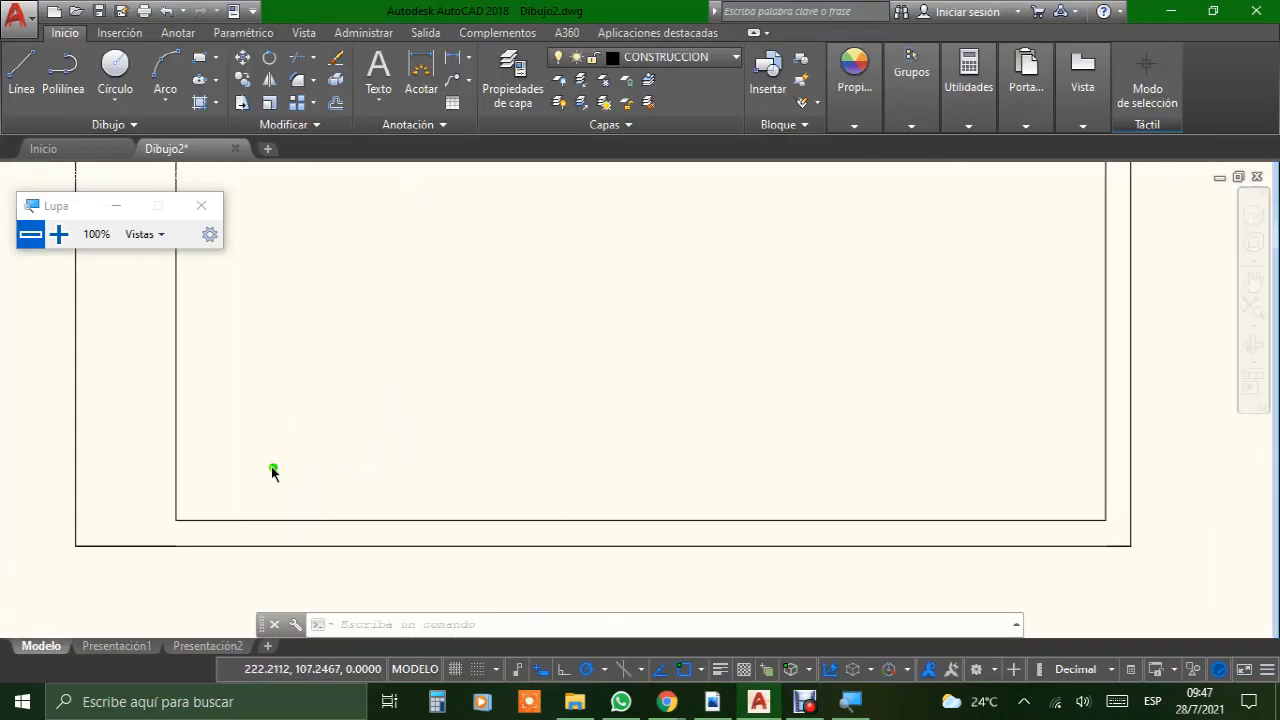
click(21, 75)
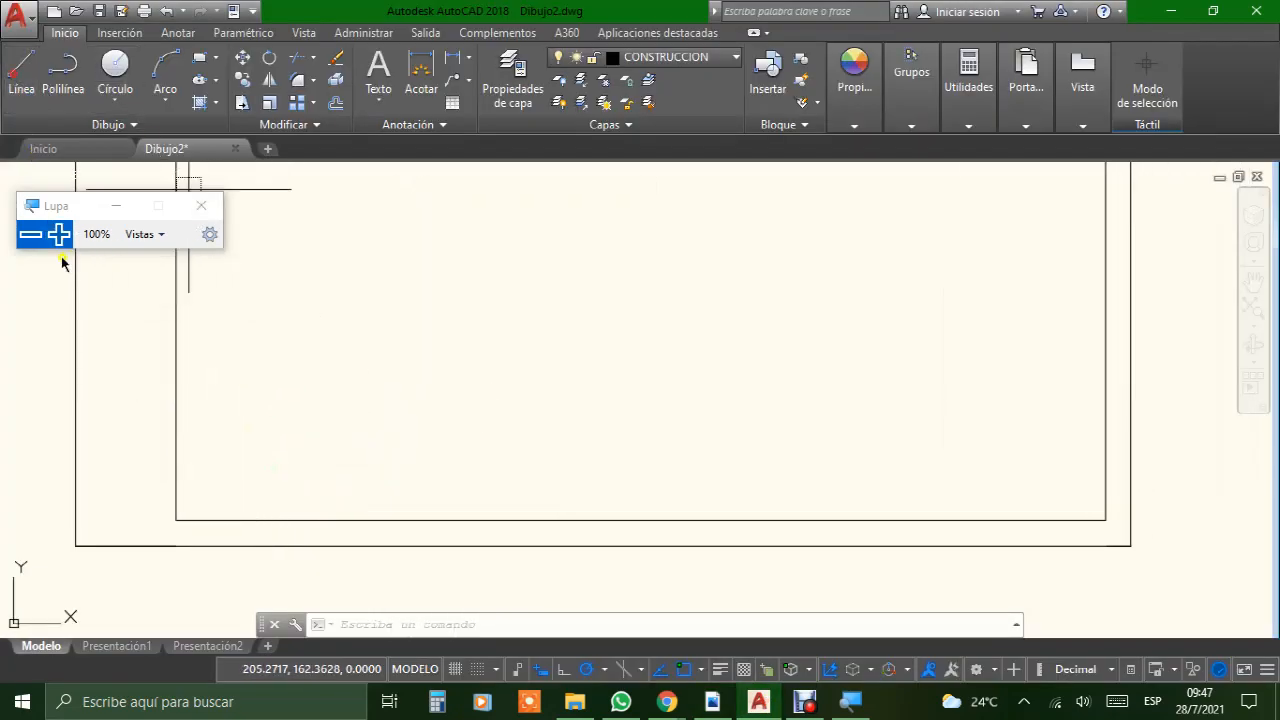
click(174, 521)
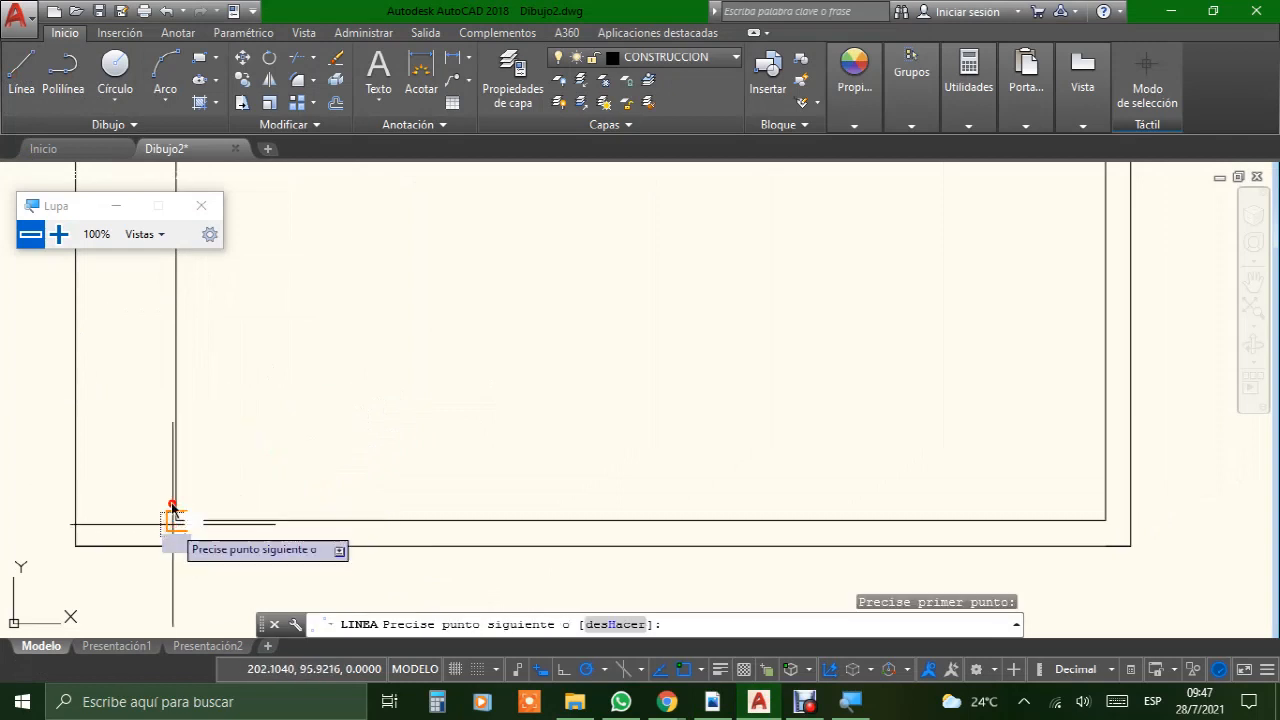
text(30)
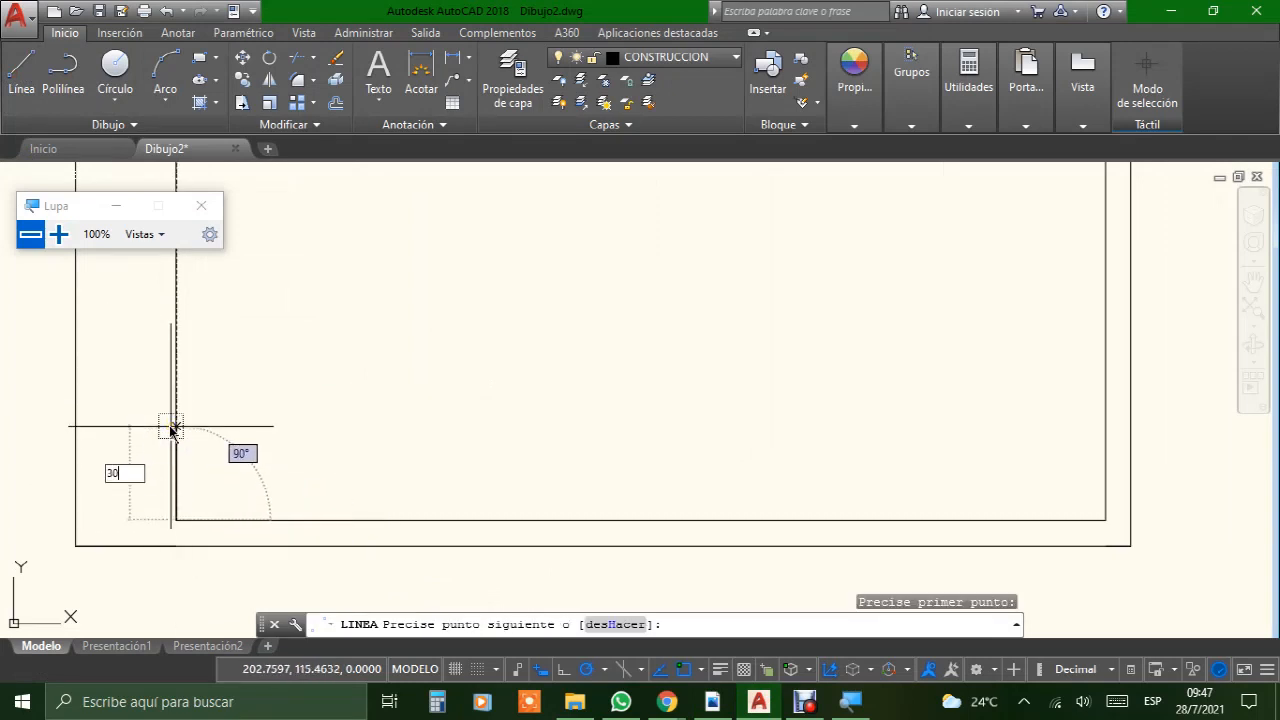
key(Return)
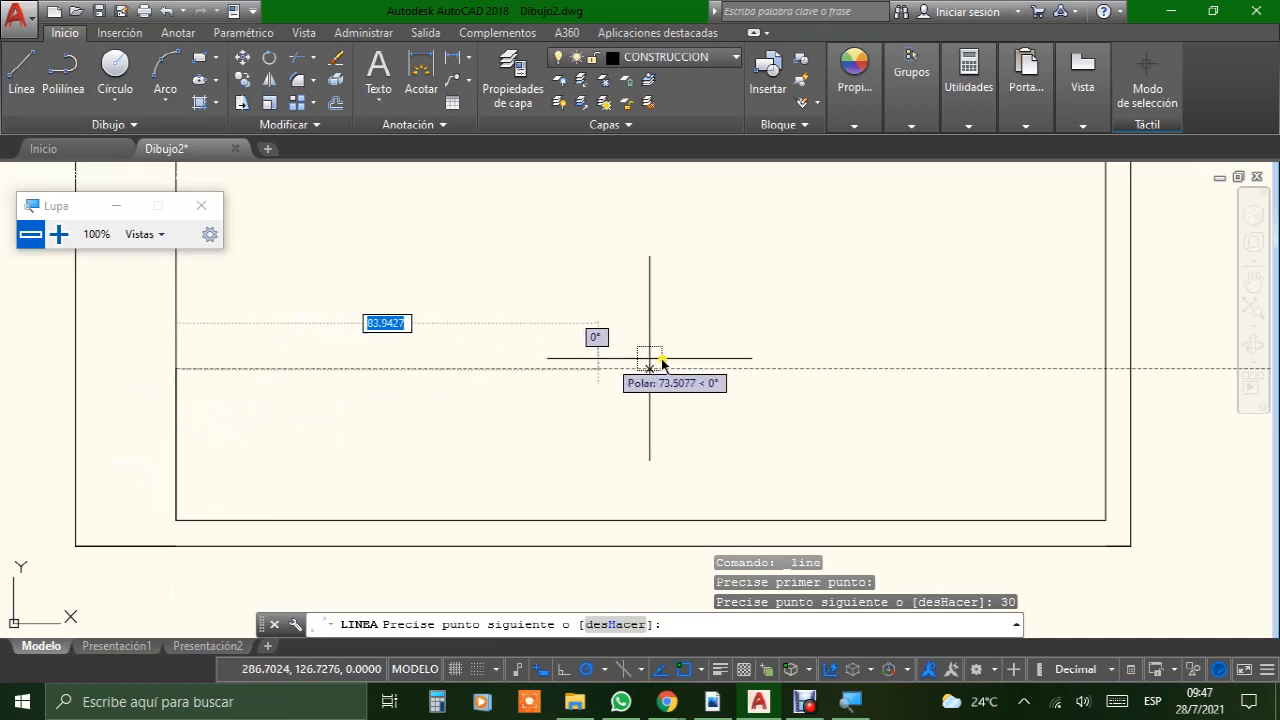
click(1106, 370)
key(Return)
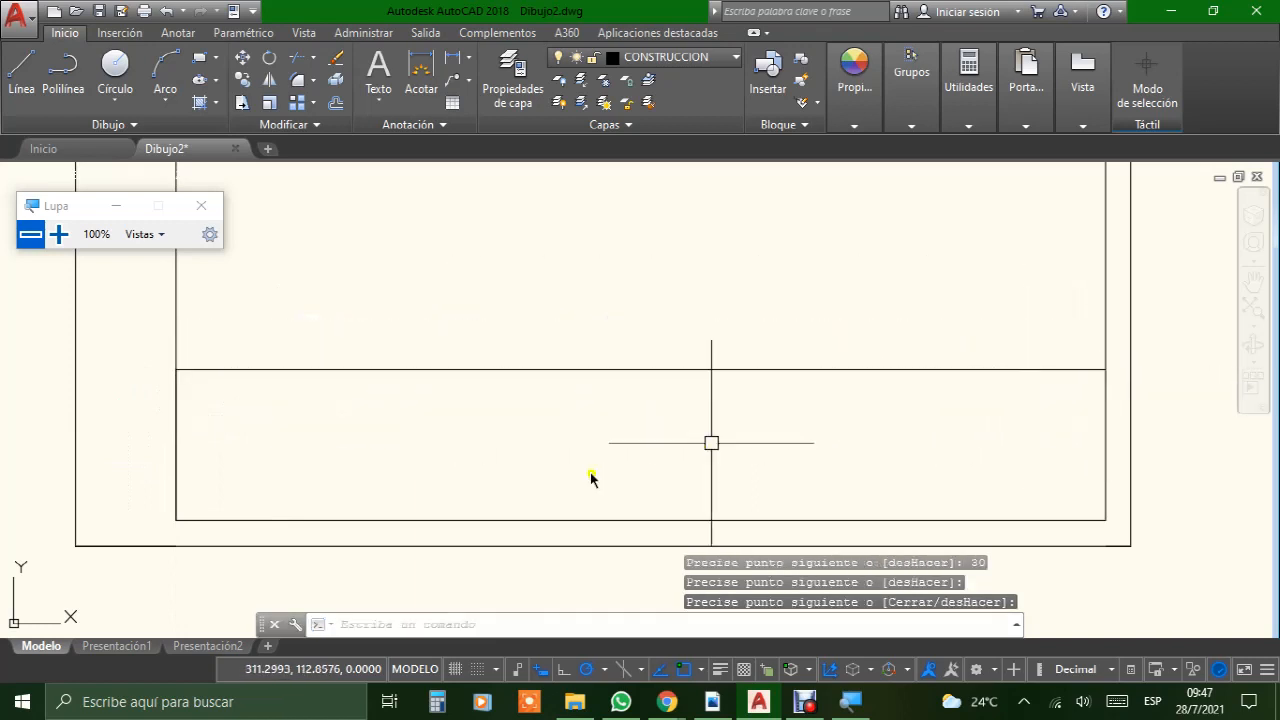
Step: Draw a line 10 mm down from the left end of the title block's top line and horizontally across to the frame's right edge
click(20, 68)
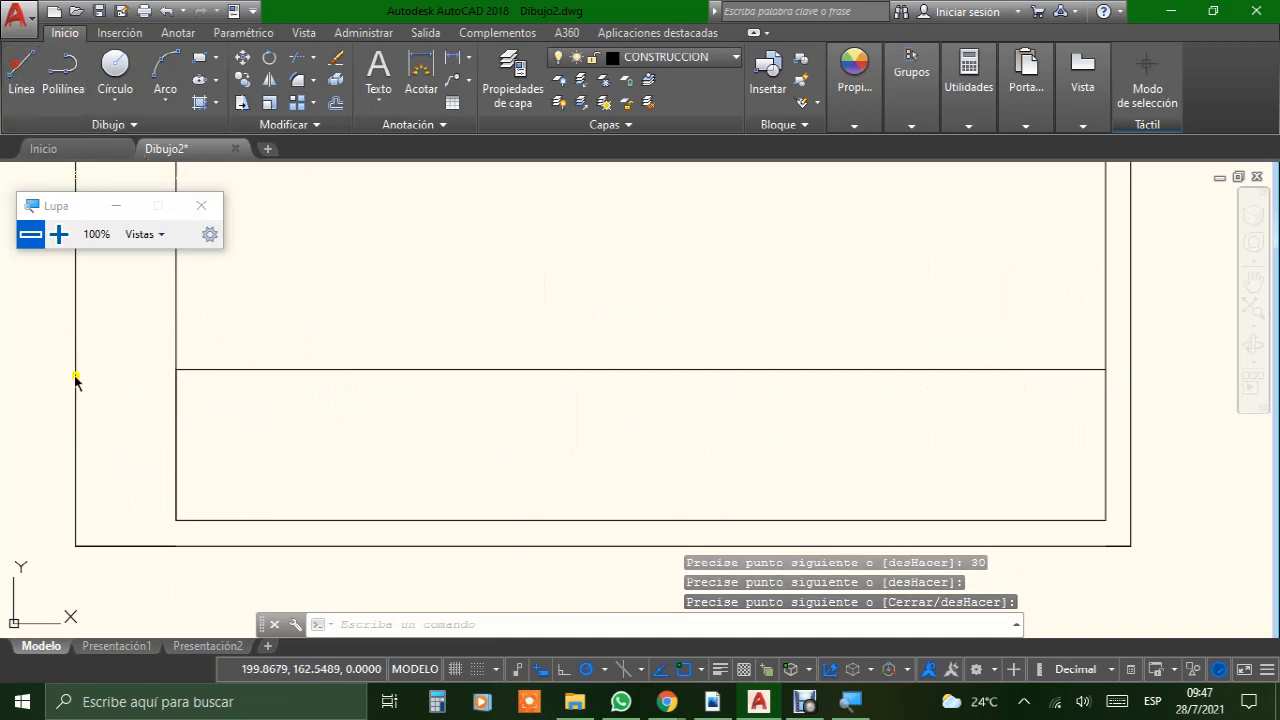
click(177, 372)
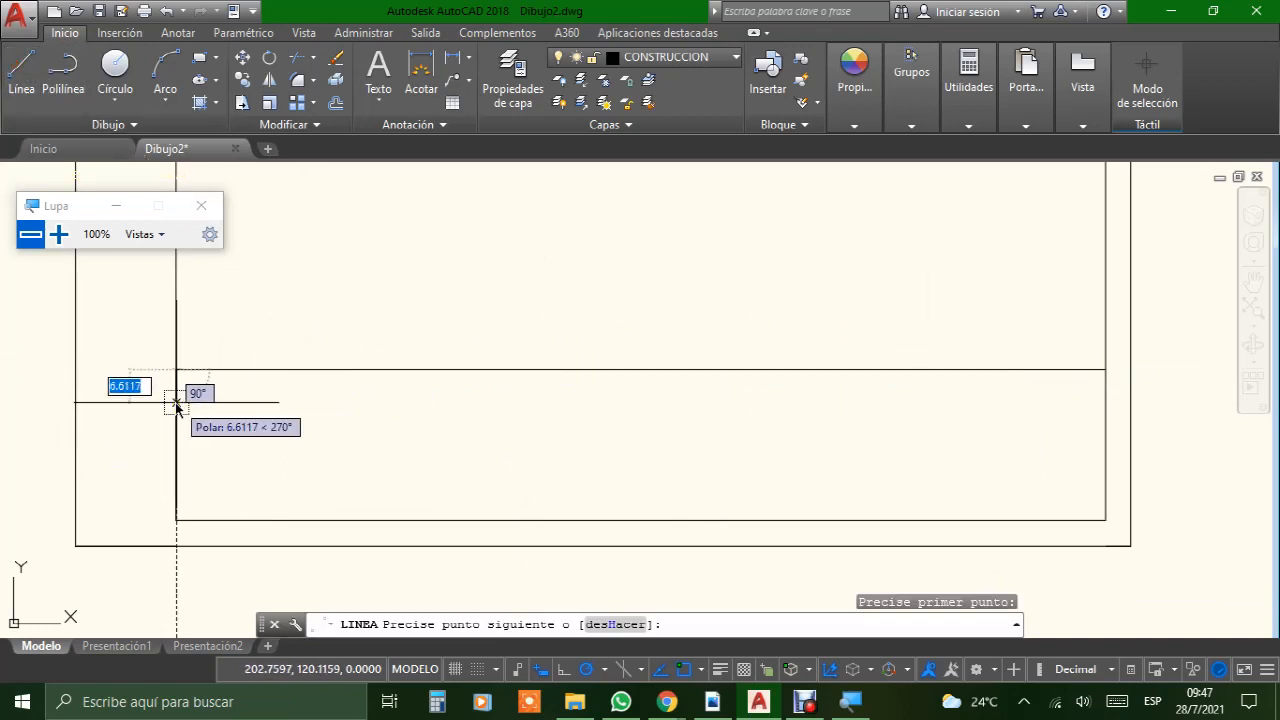
text(10)
key(Return)
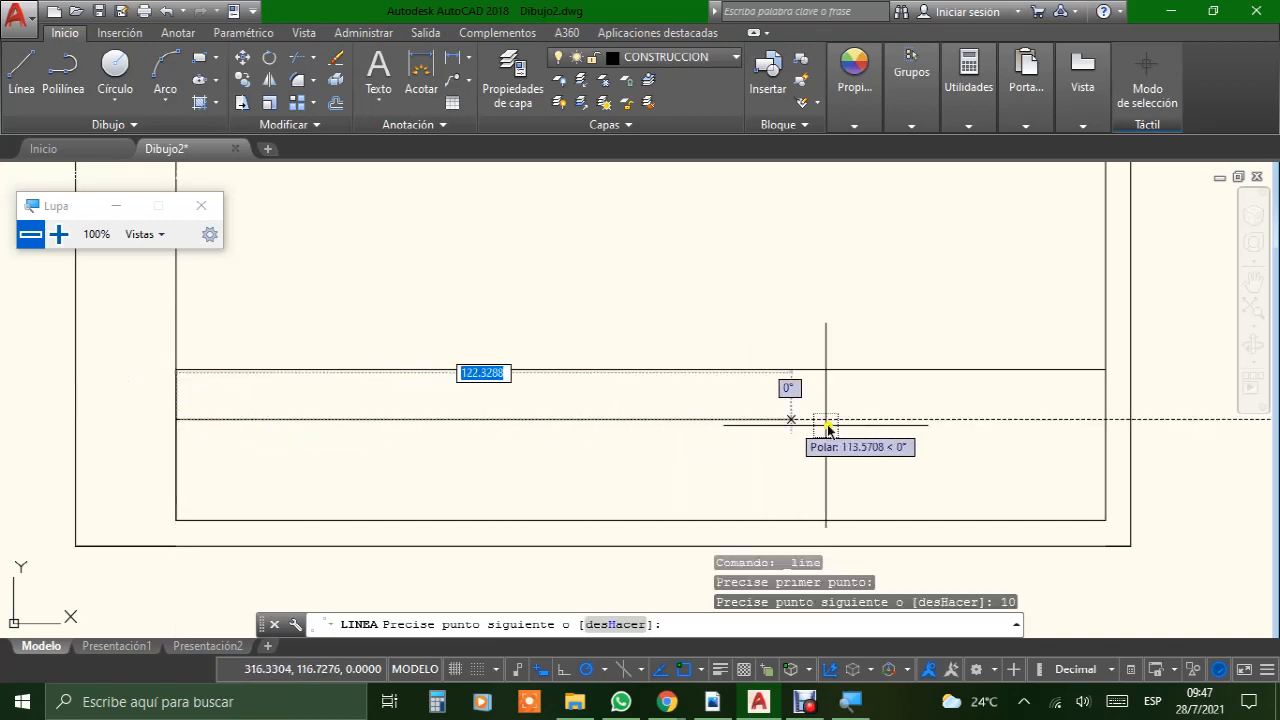
click(1106, 424)
key(Return)
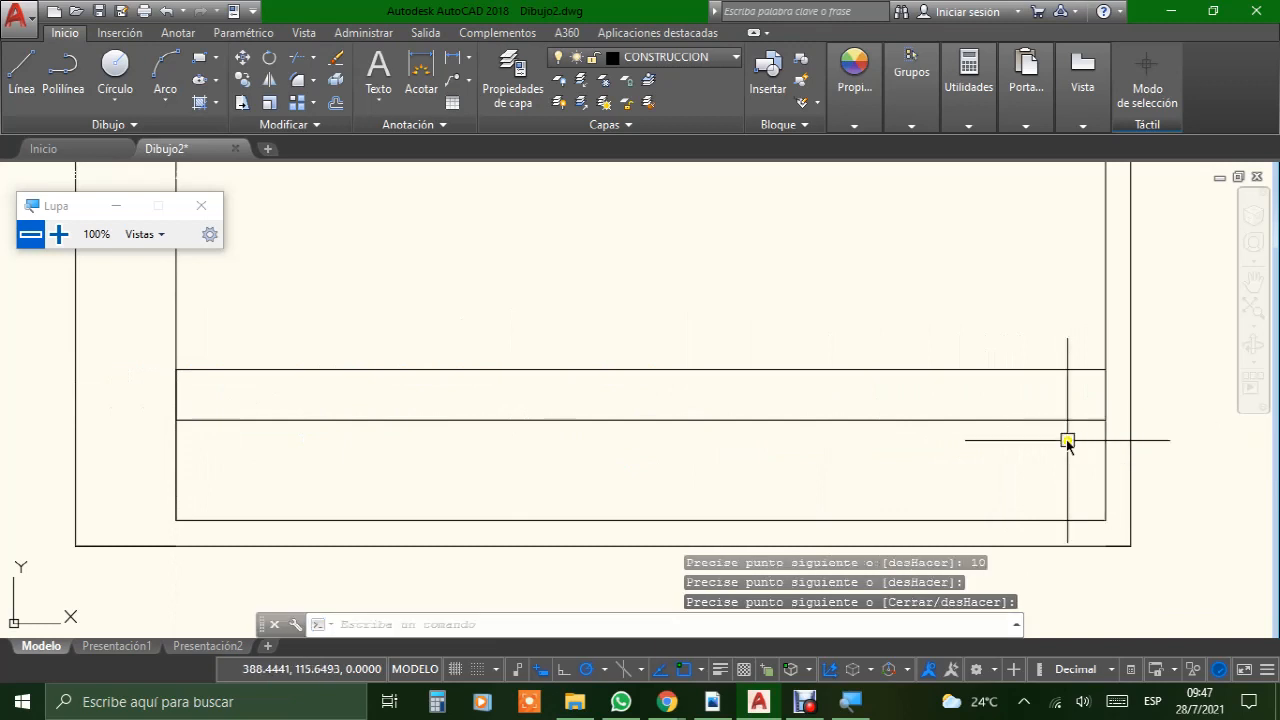
Step: Switch to the FORMATO BUENO PDF, examine the column and row layout of its title block, and return to the AutoCAD drawing
middle_drag(531, 471, 463, 374)
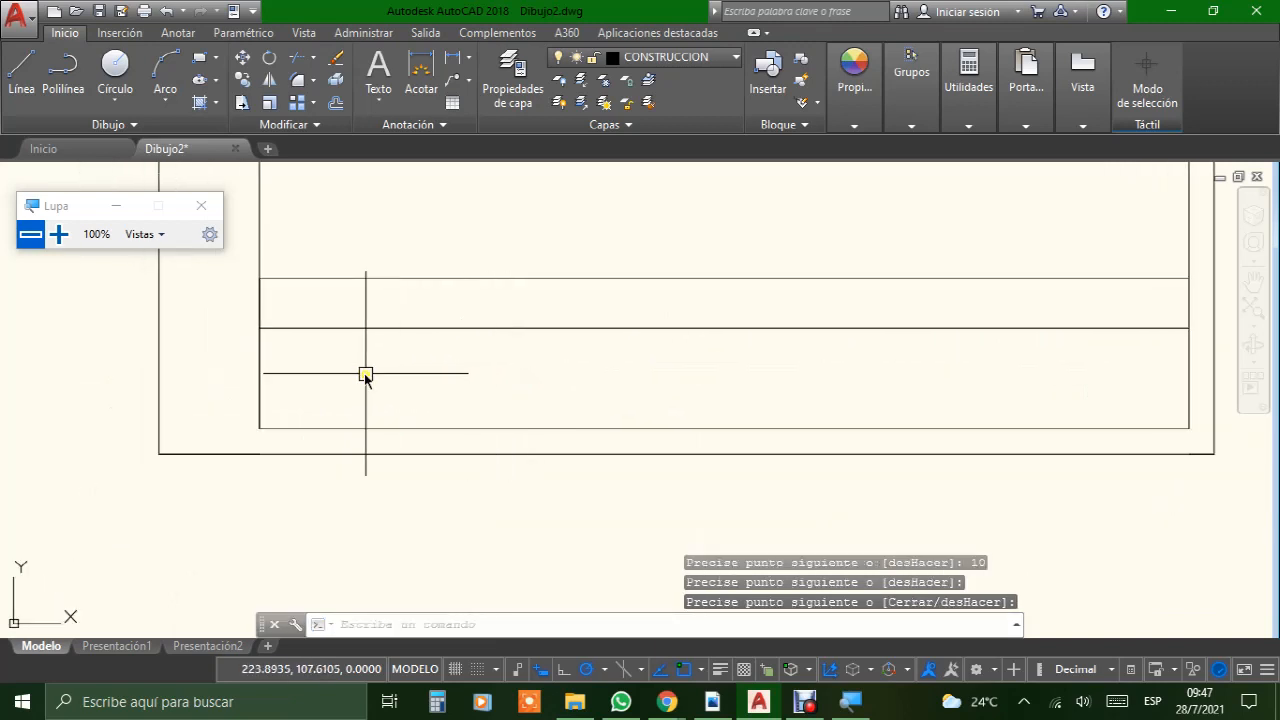
scroll(363, 372, up, 2)
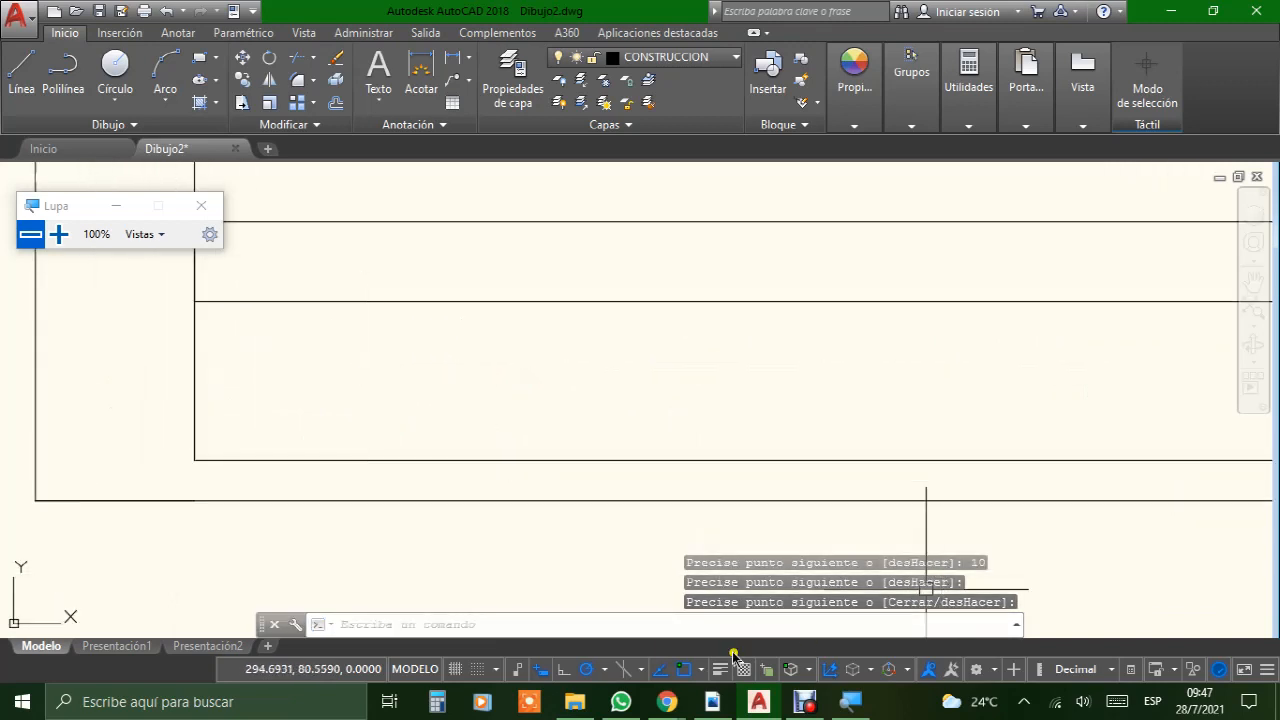
click(712, 701)
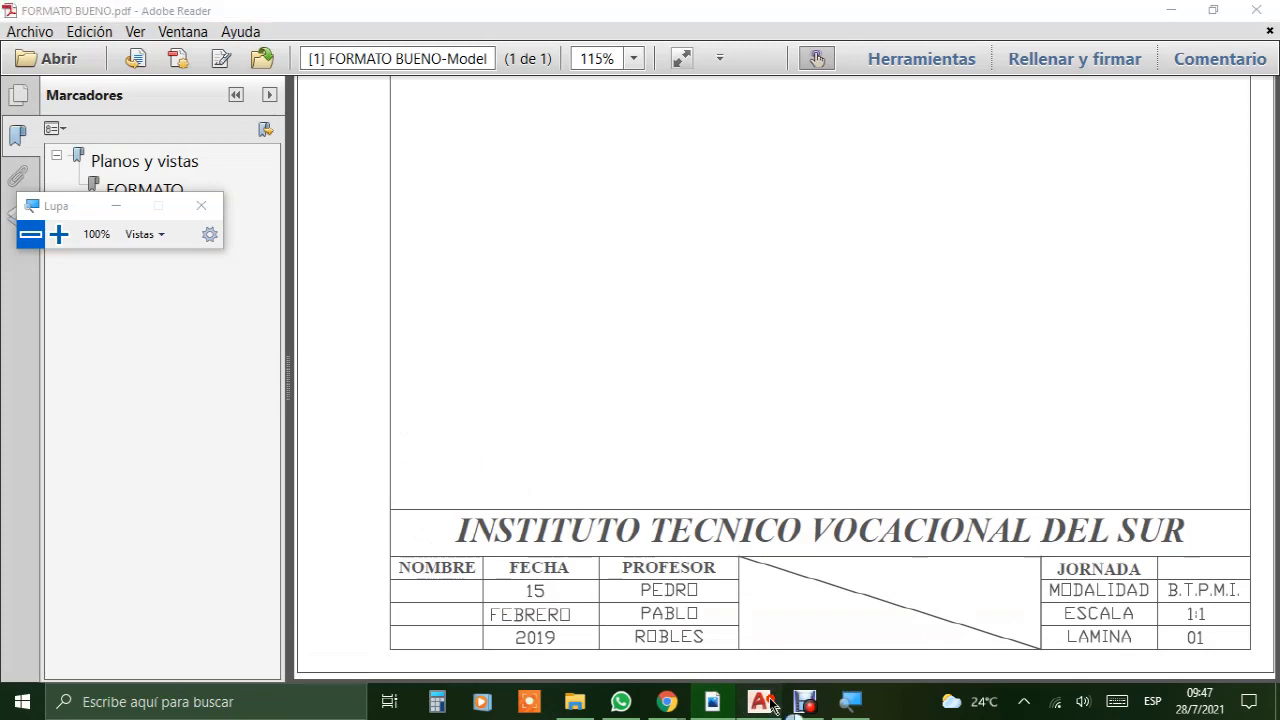
click(759, 701)
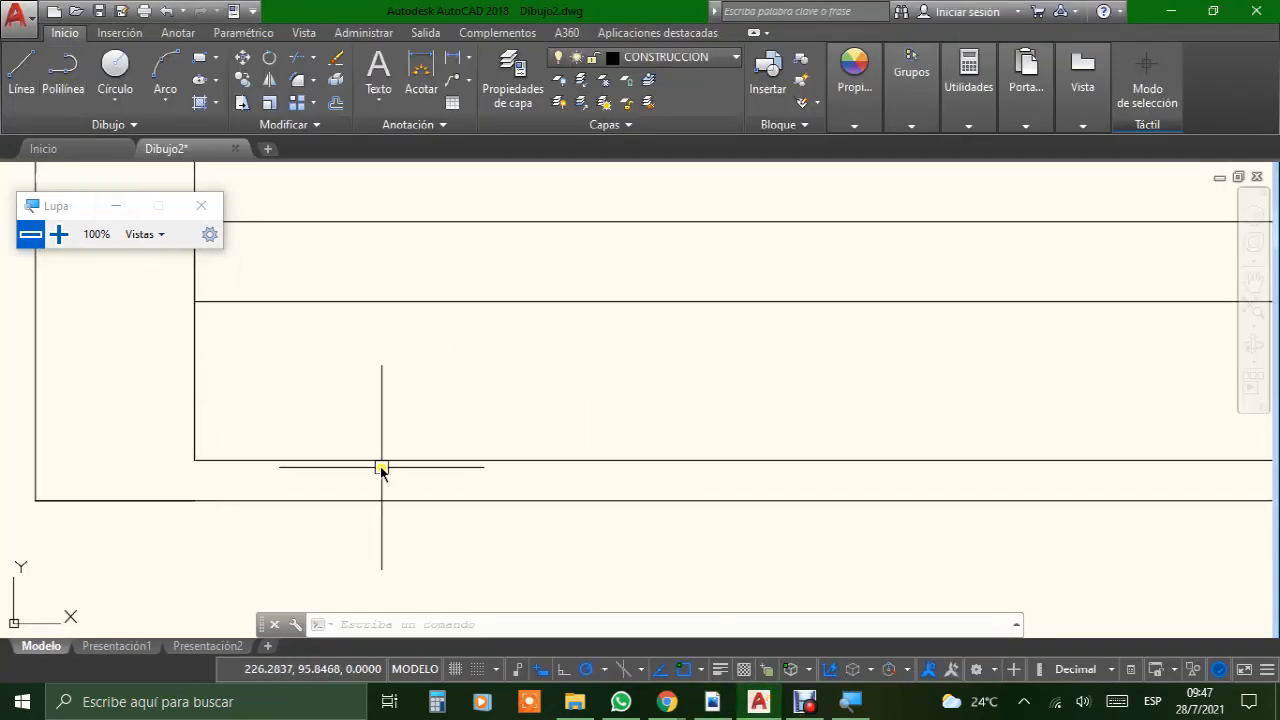
click(712, 701)
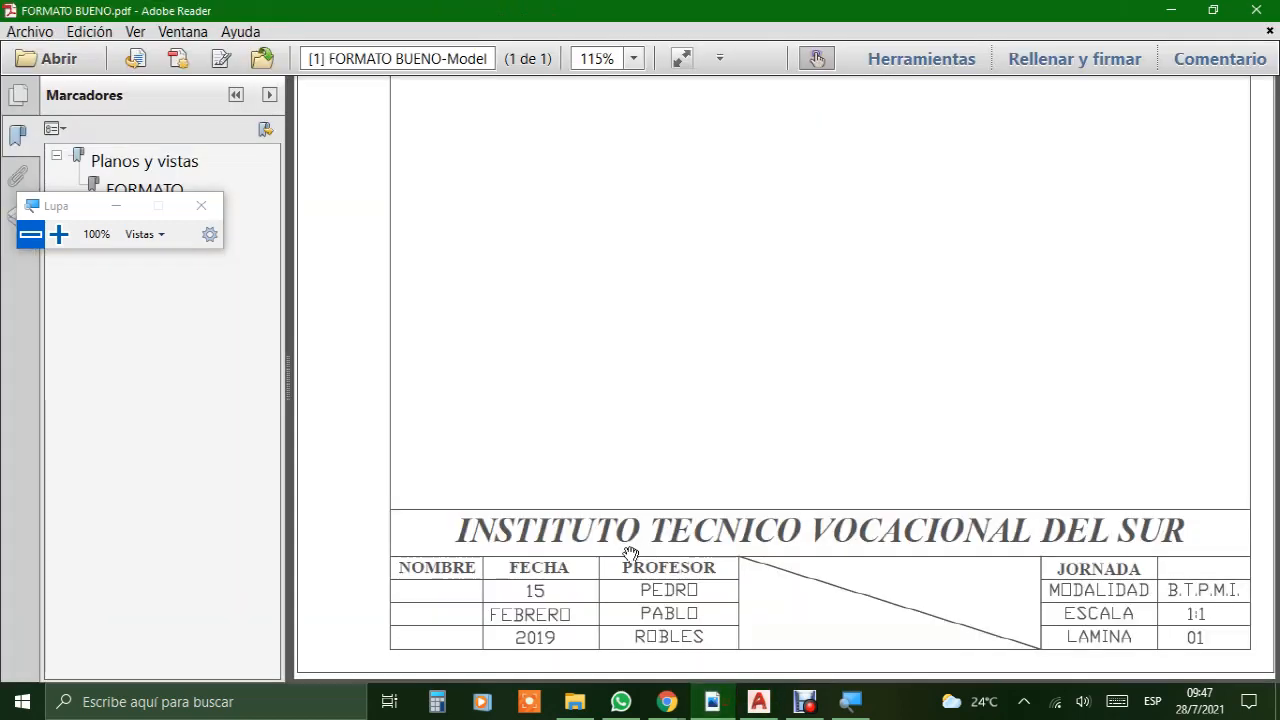
scroll(700, 515, up, 5)
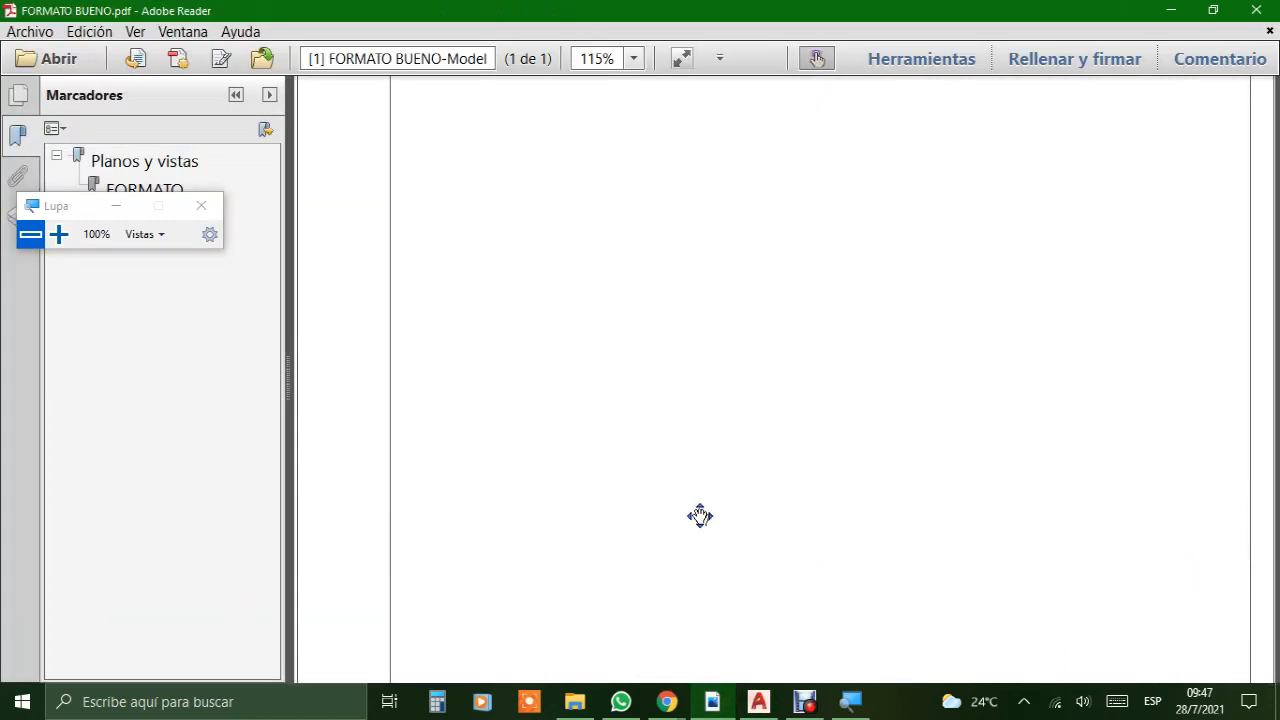
scroll(700, 515, down, 5)
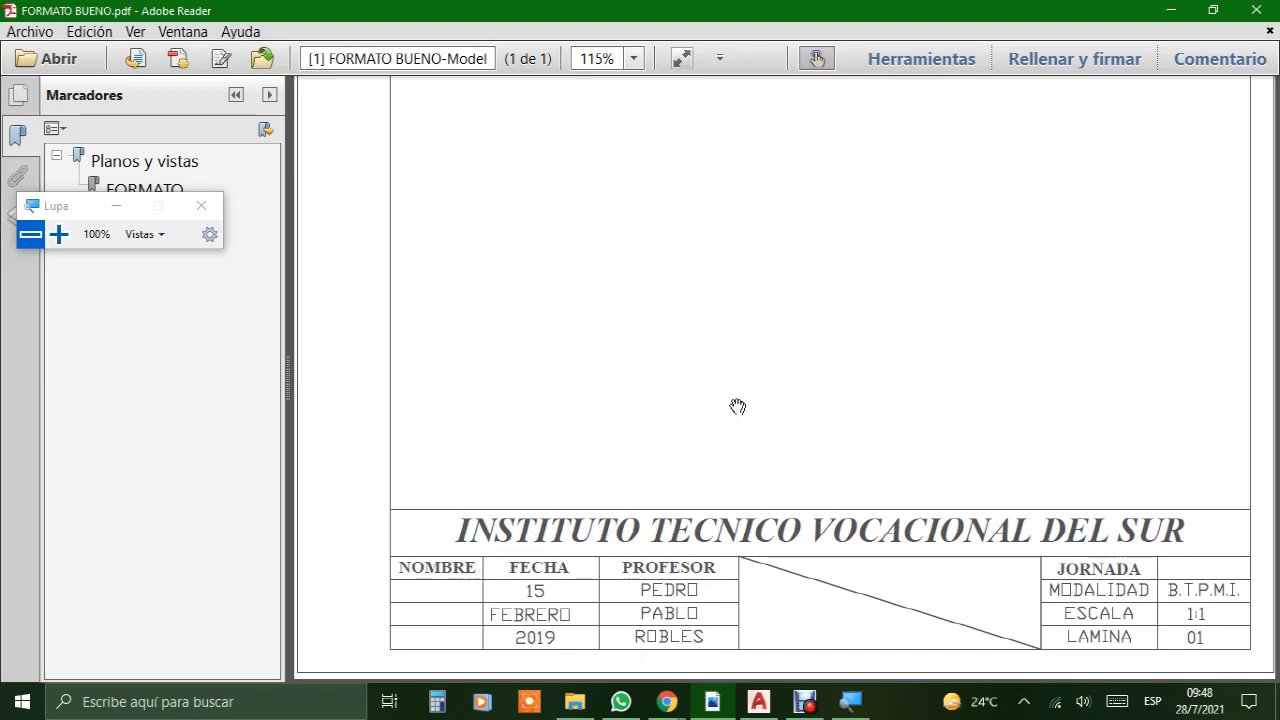
click(759, 700)
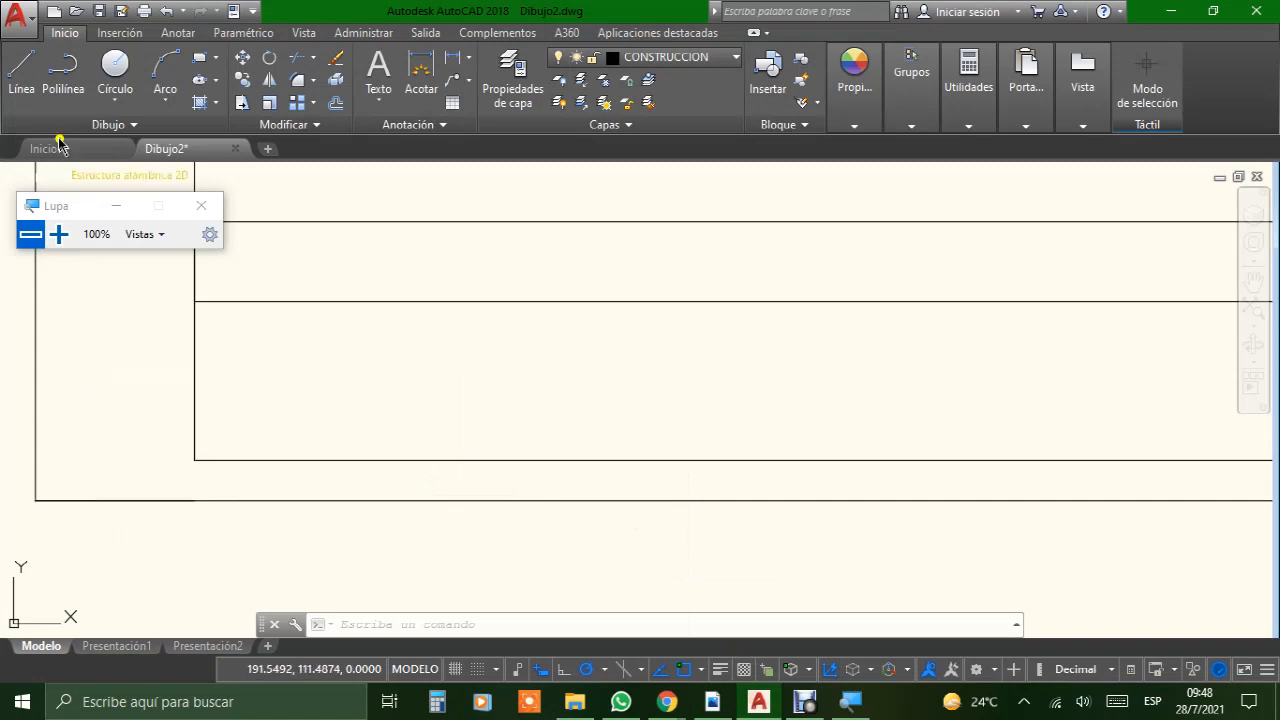
Step: Draw a line 20 mm right from the inner frame's lower-left corner and straight up to the title block's second horizontal line
click(12, 64)
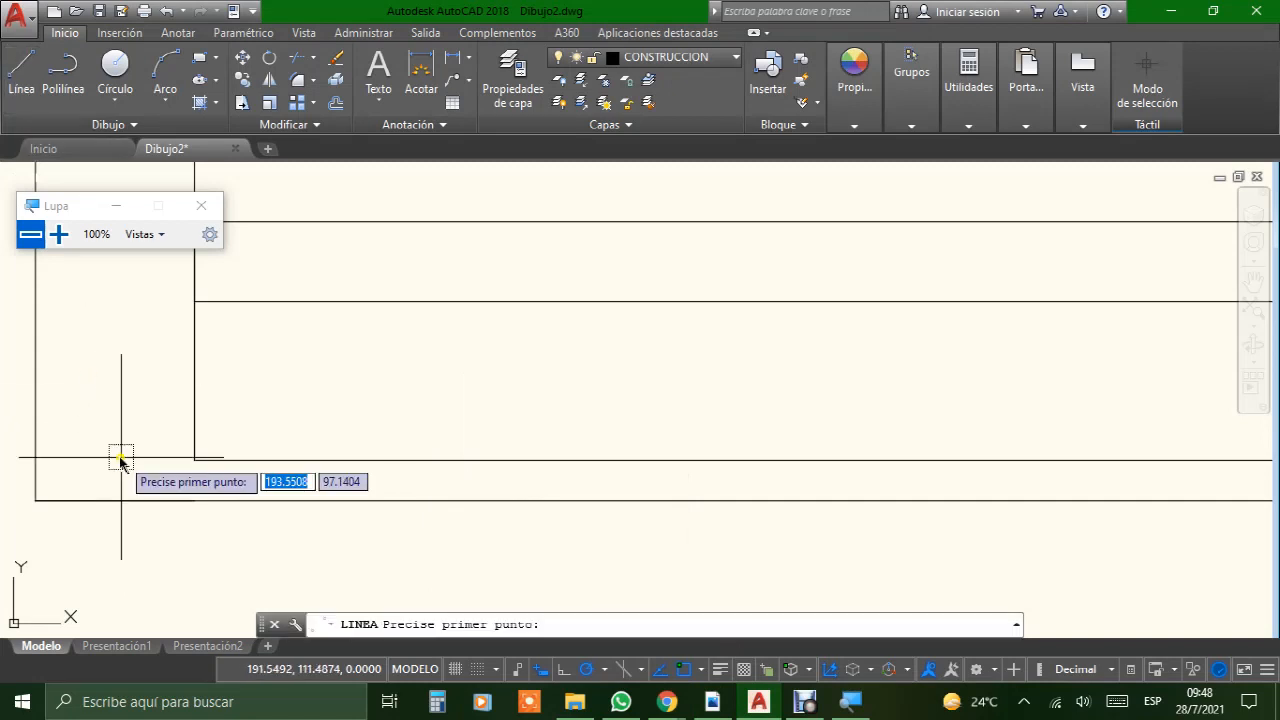
click(196, 460)
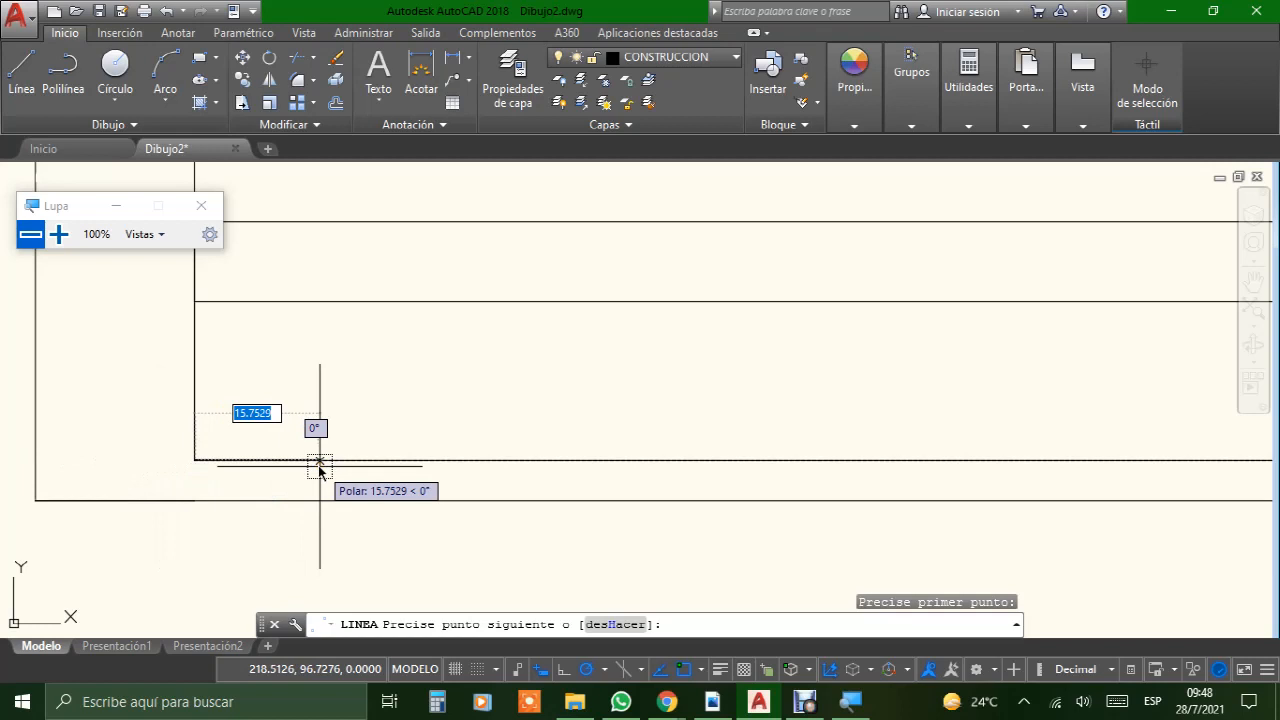
text(20)
key(Return)
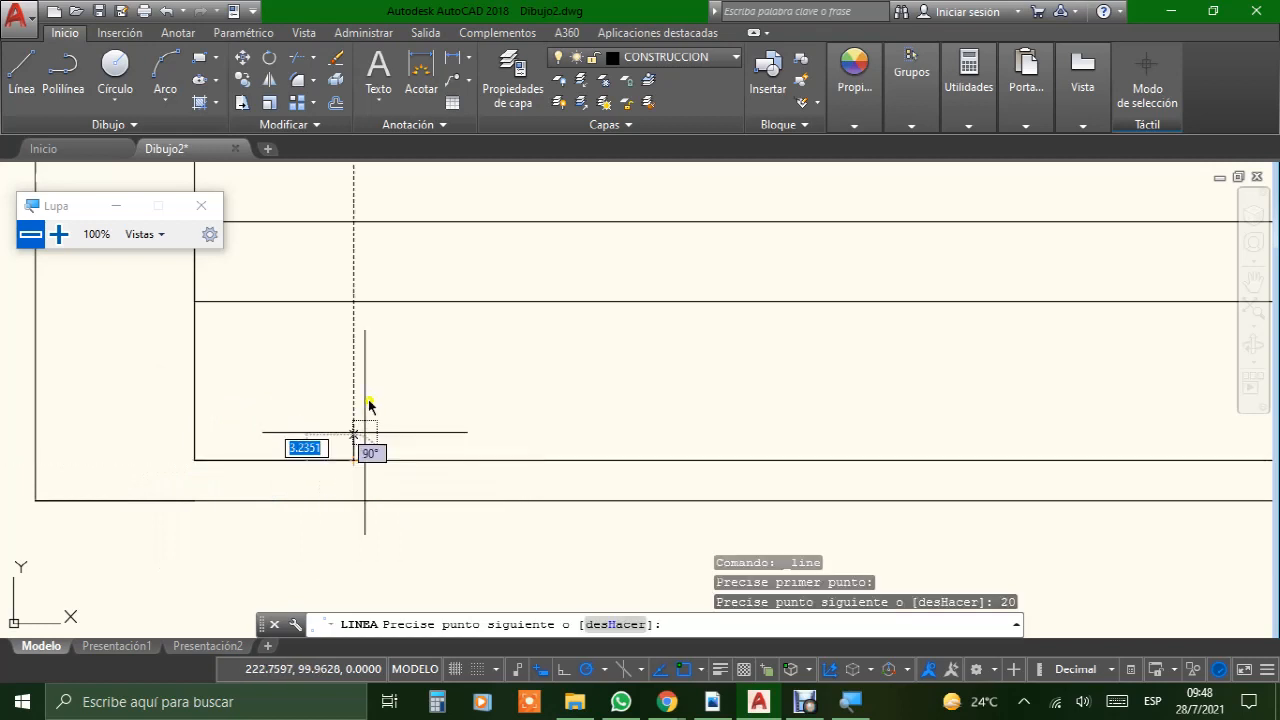
click(352, 302)
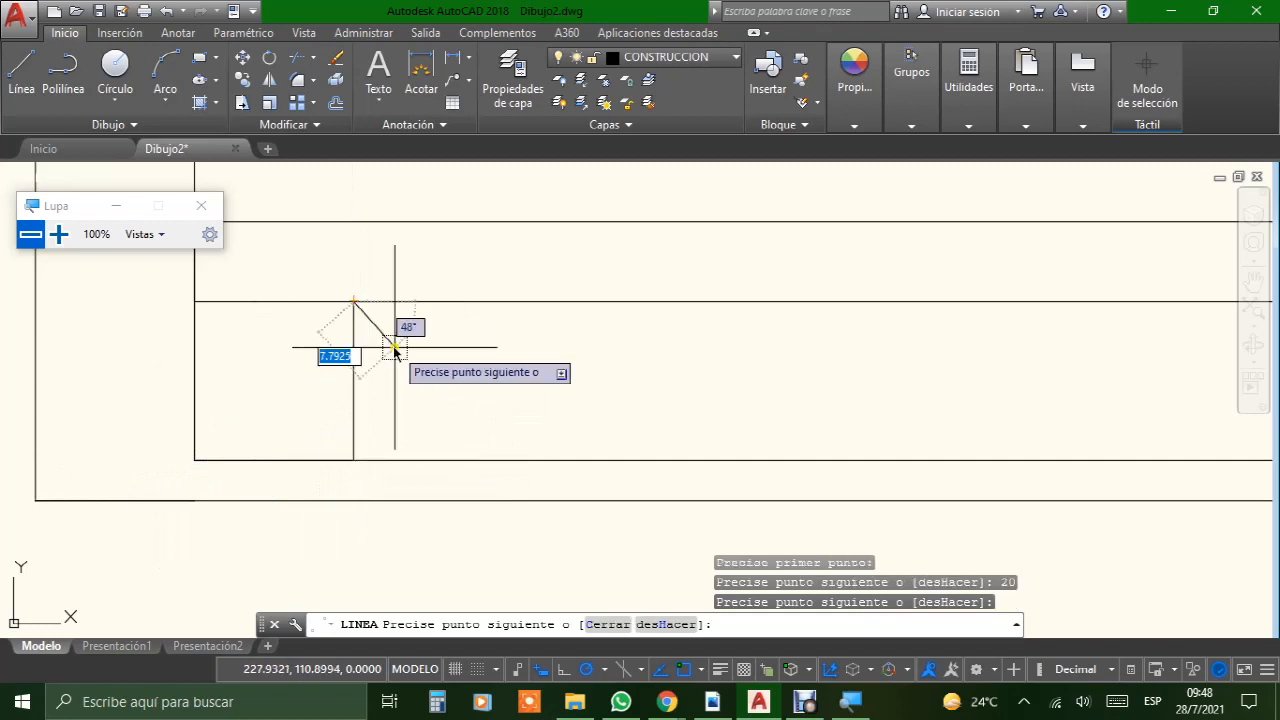
key(Return)
Step: Draw a line 25 mm right from the first column divider's lower end and straight up to the title block's second horizontal line
click(18, 75)
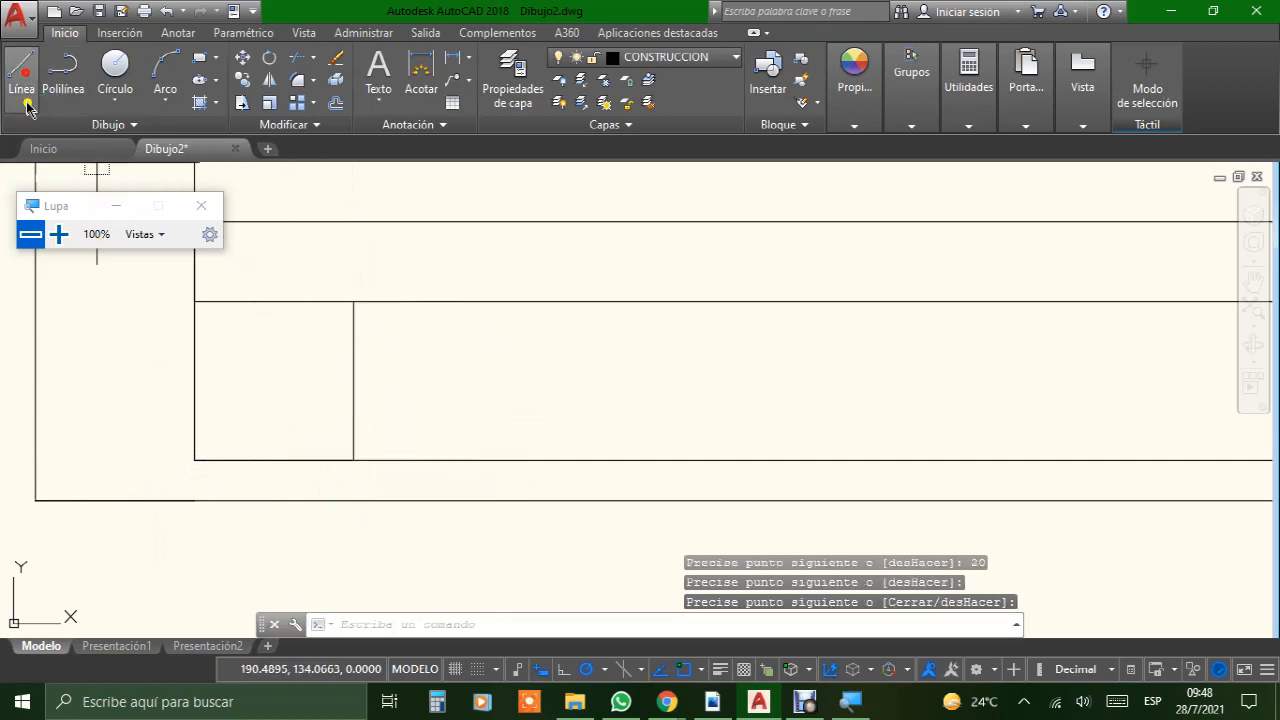
click(353, 460)
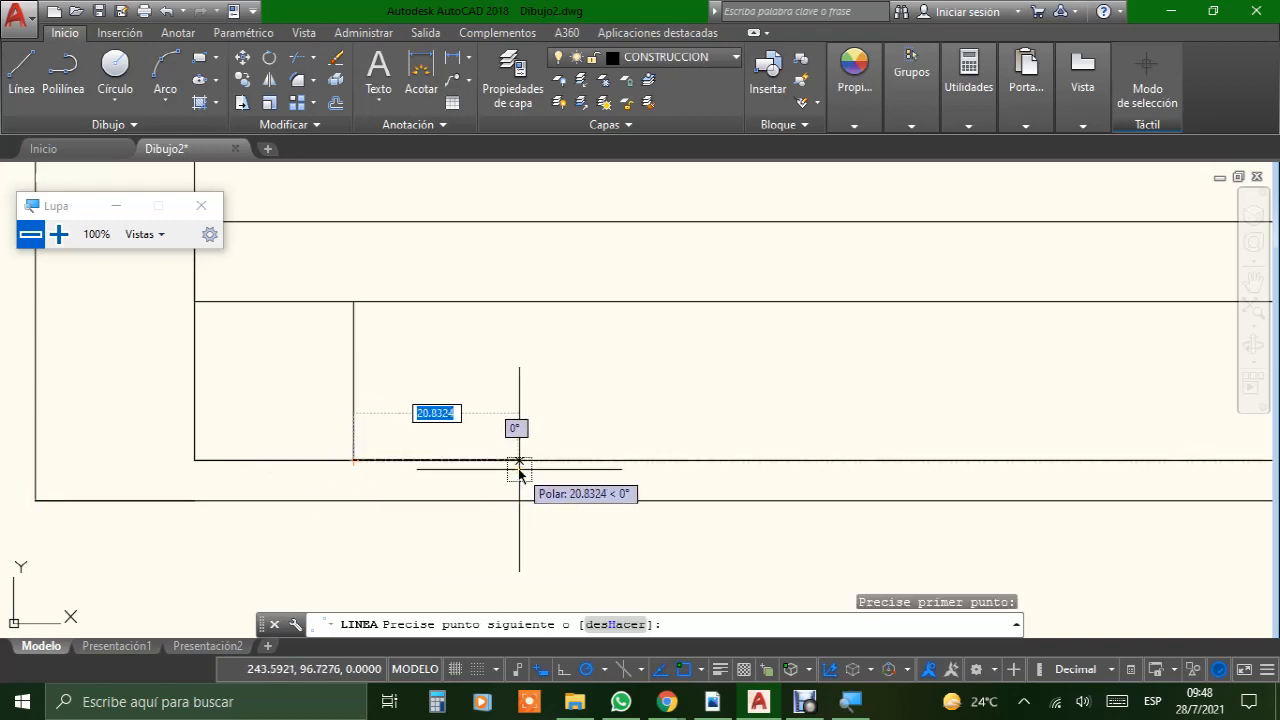
text(25)
key(Return)
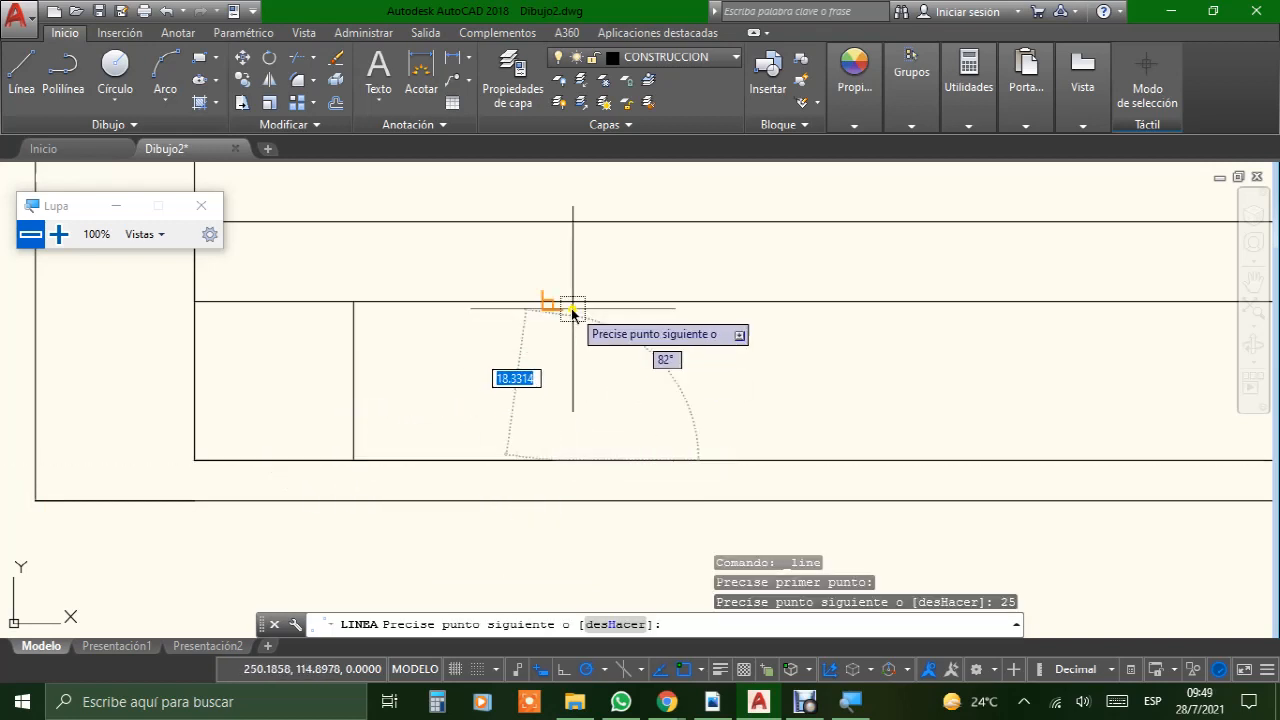
click(552, 300)
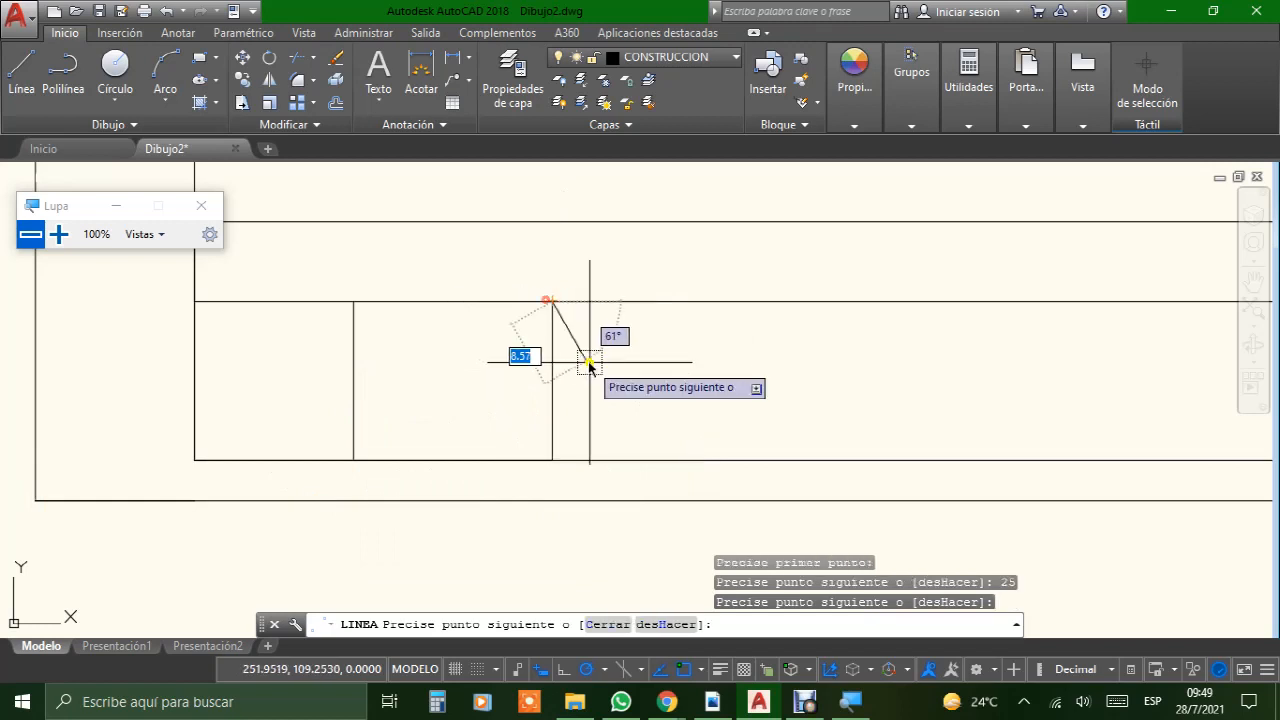
key(Return)
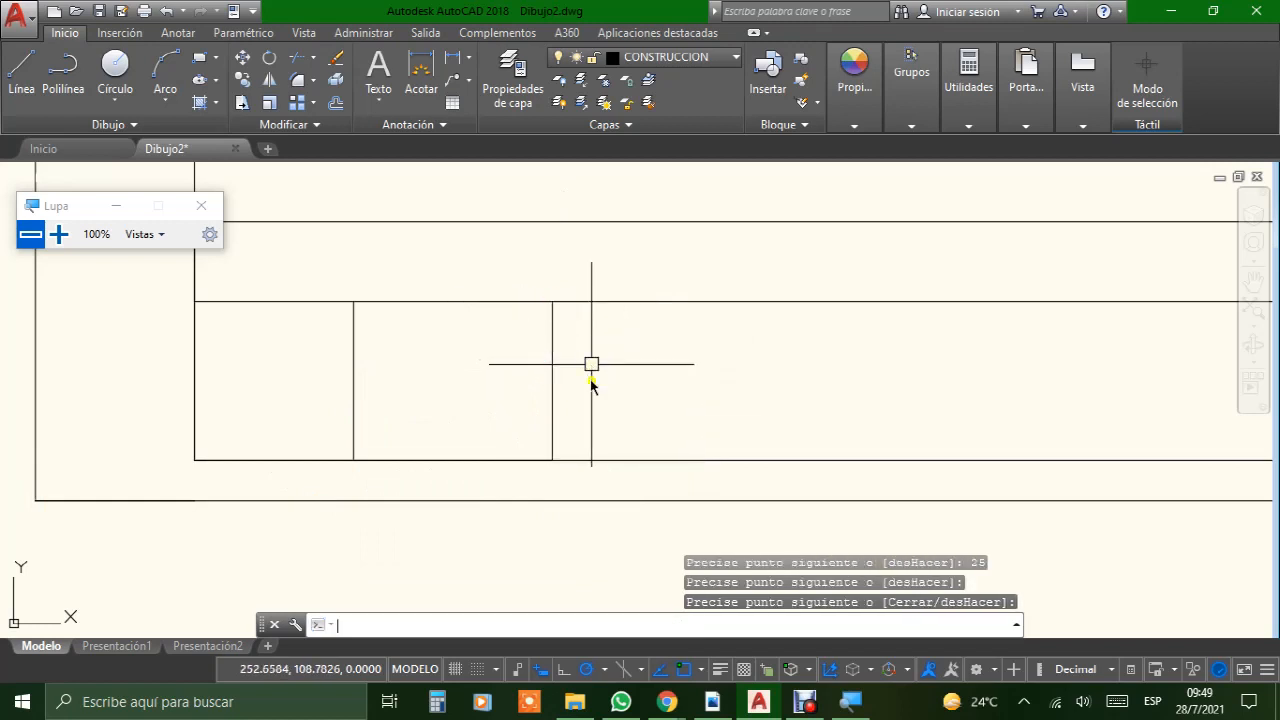
Step: Draw a line 30 mm right from the second column divider's lower end and straight up to the title block's second horizontal line
click(20, 72)
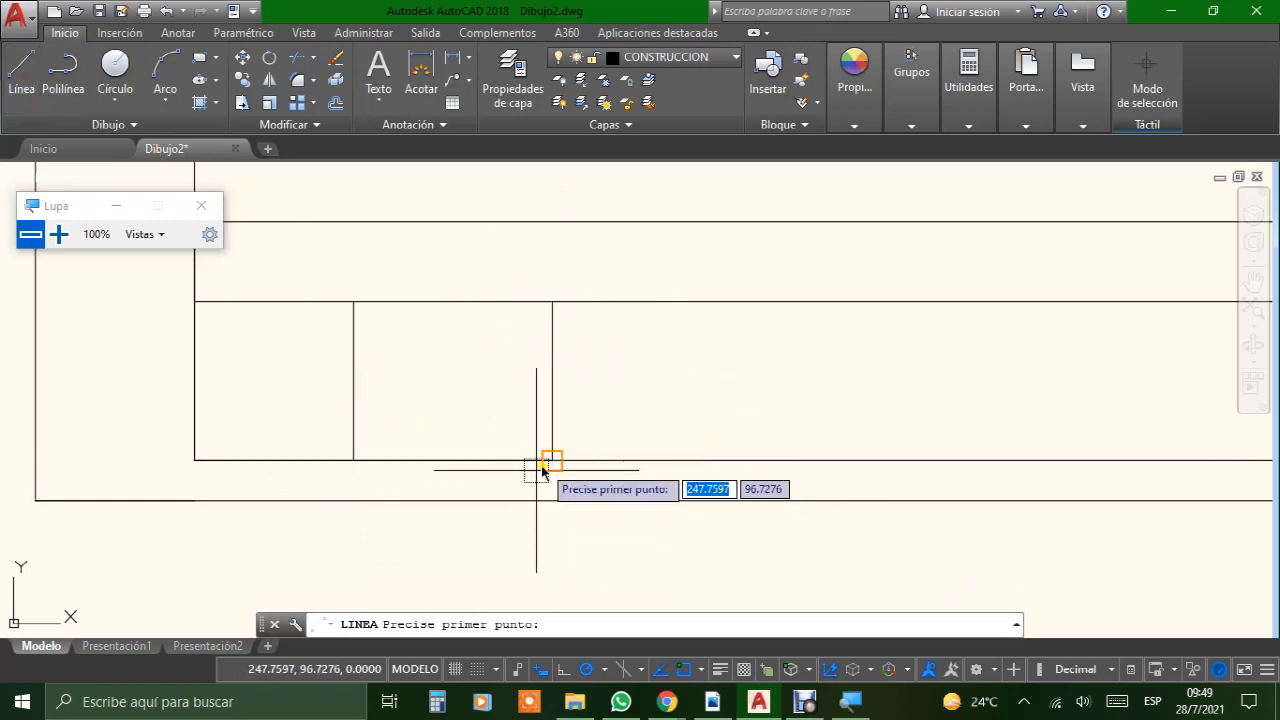
click(552, 460)
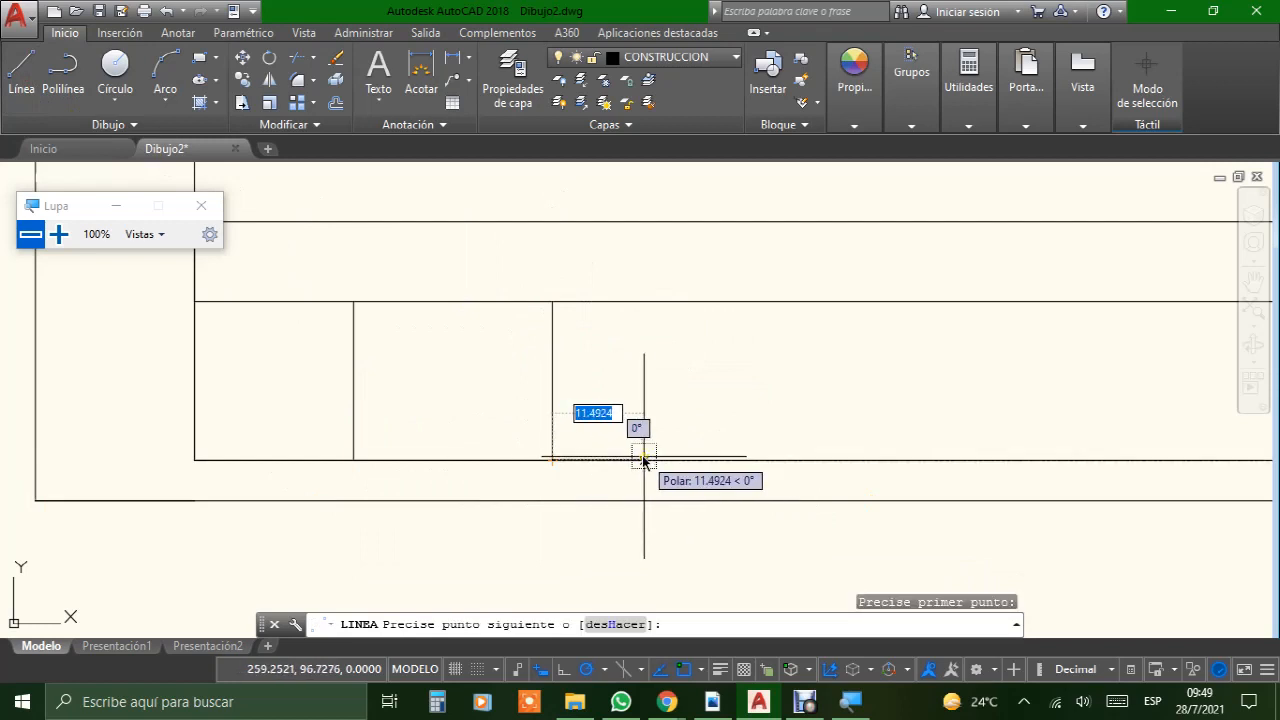
text(30)
key(Return)
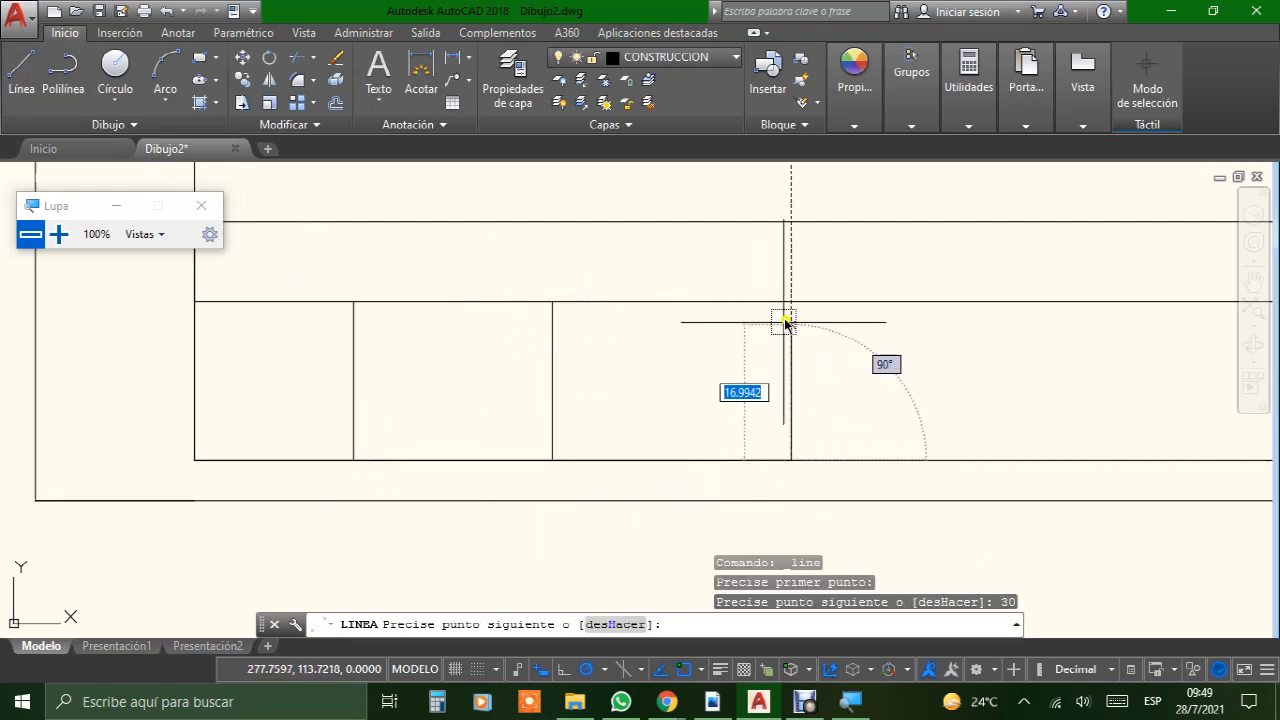
click(793, 306)
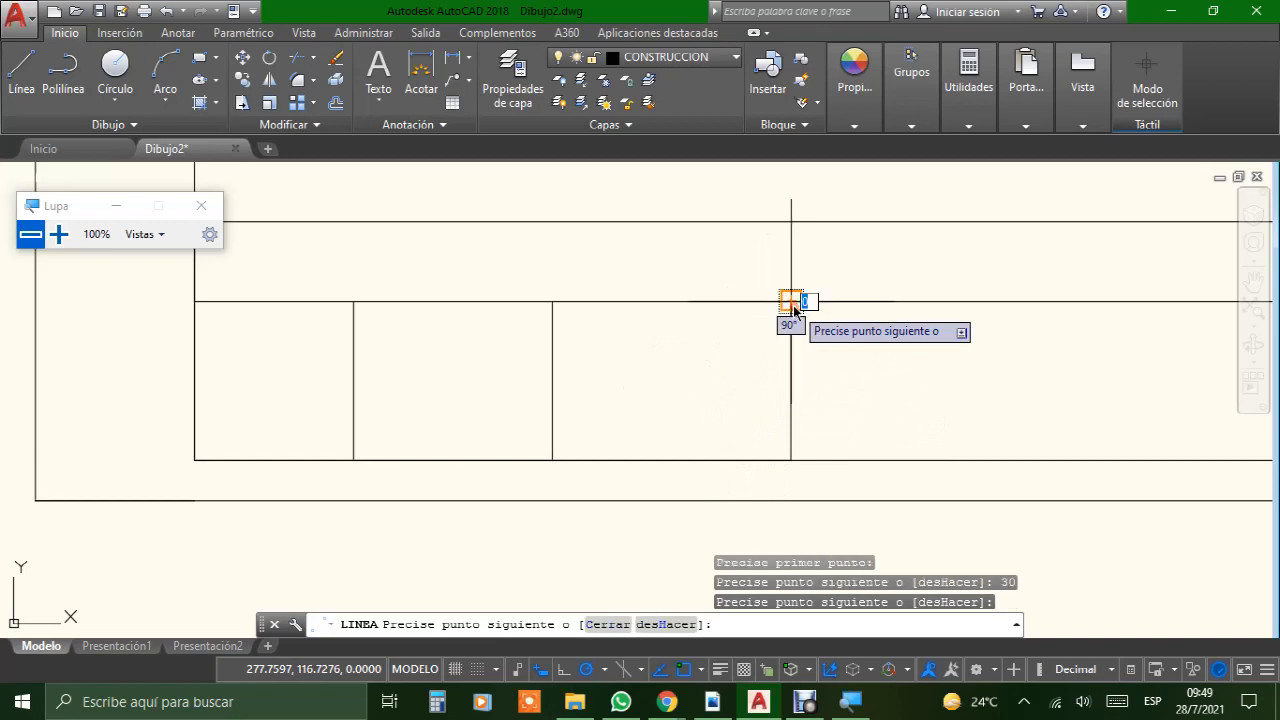
key(Return)
Step: Draw a line 20 mm left from the inner frame's lower-right corner and straight up to the title block's second horizontal line
scroll(835, 413, down, 3)
middle_drag(979, 410, 573, 416)
scroll(730, 418, up, 2)
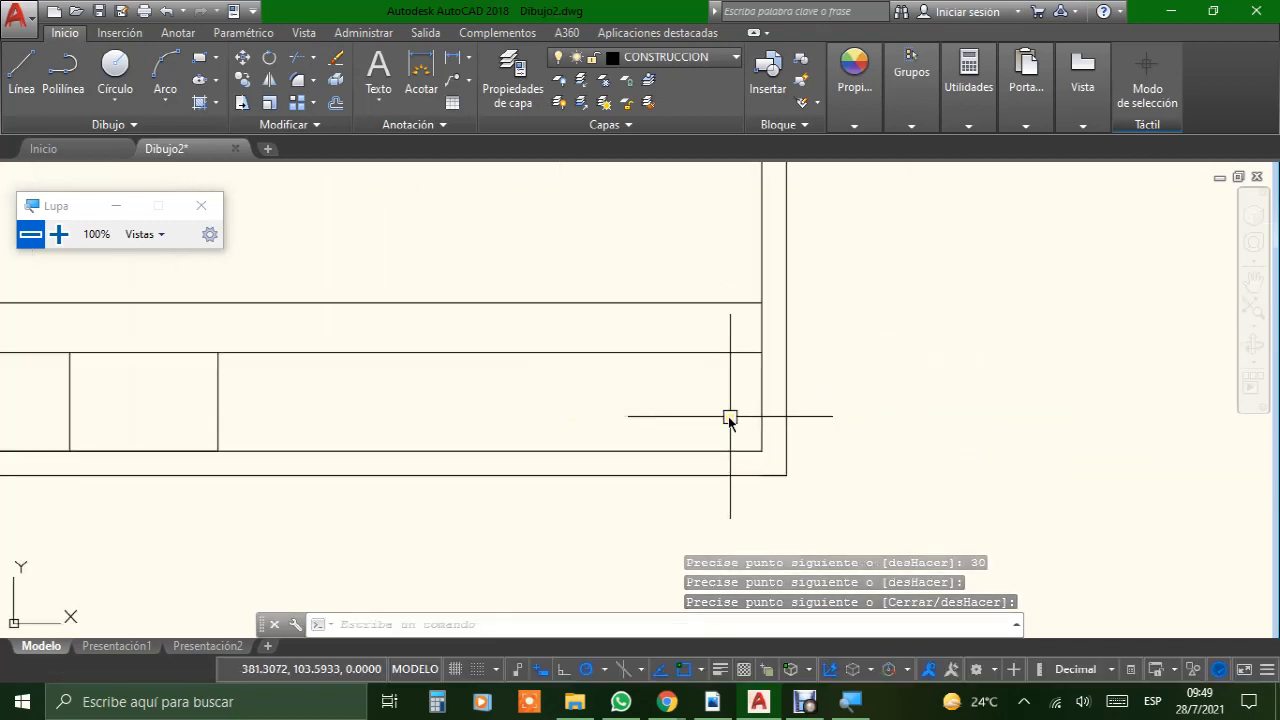
click(22, 72)
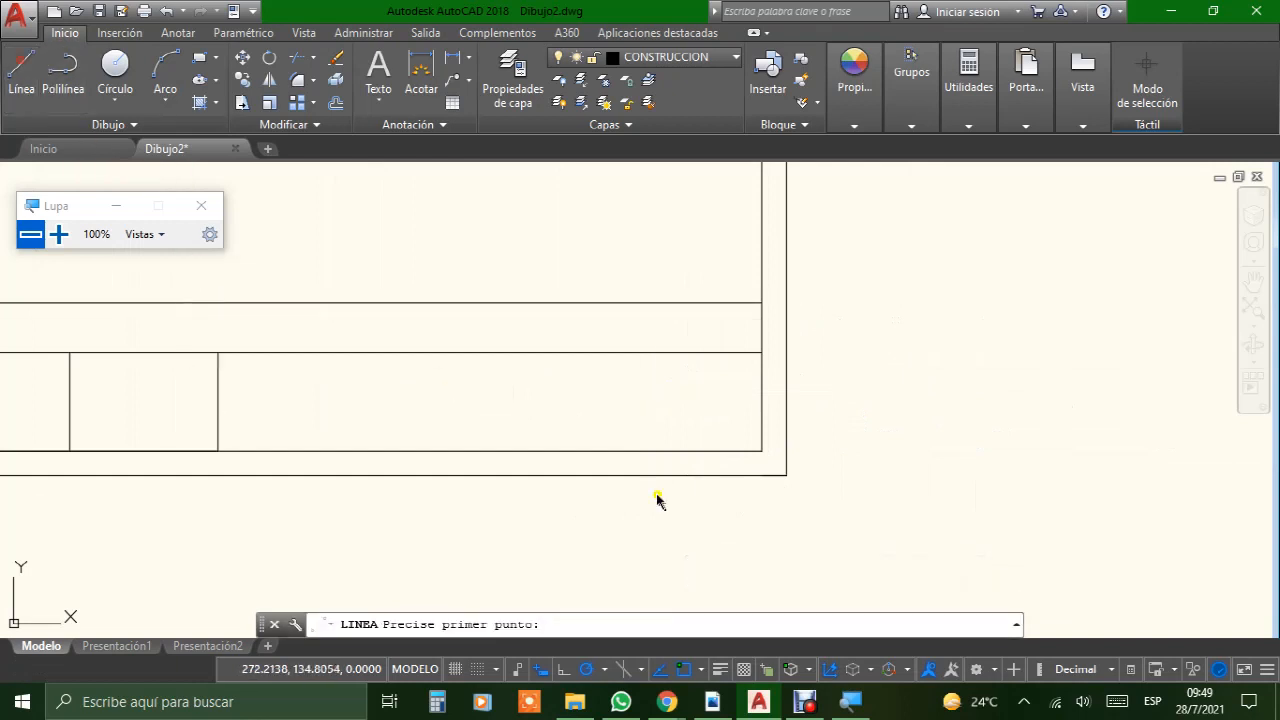
click(759, 451)
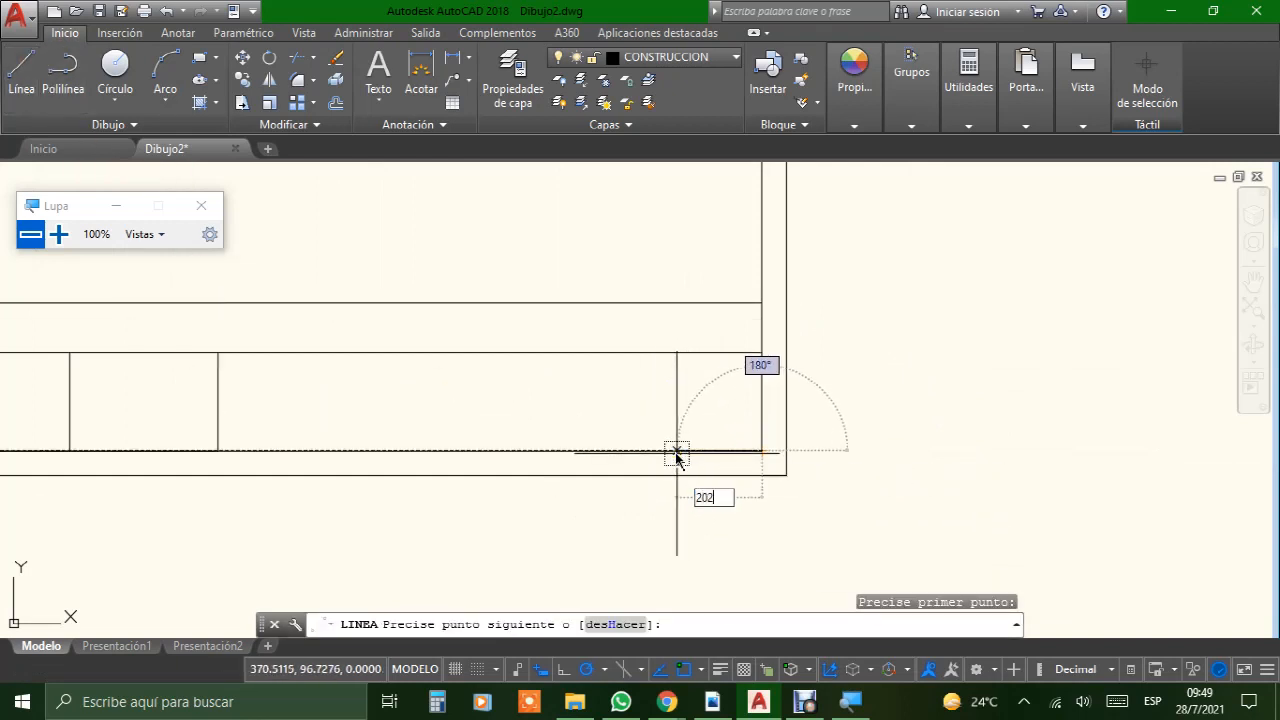
text(20)
key(Return)
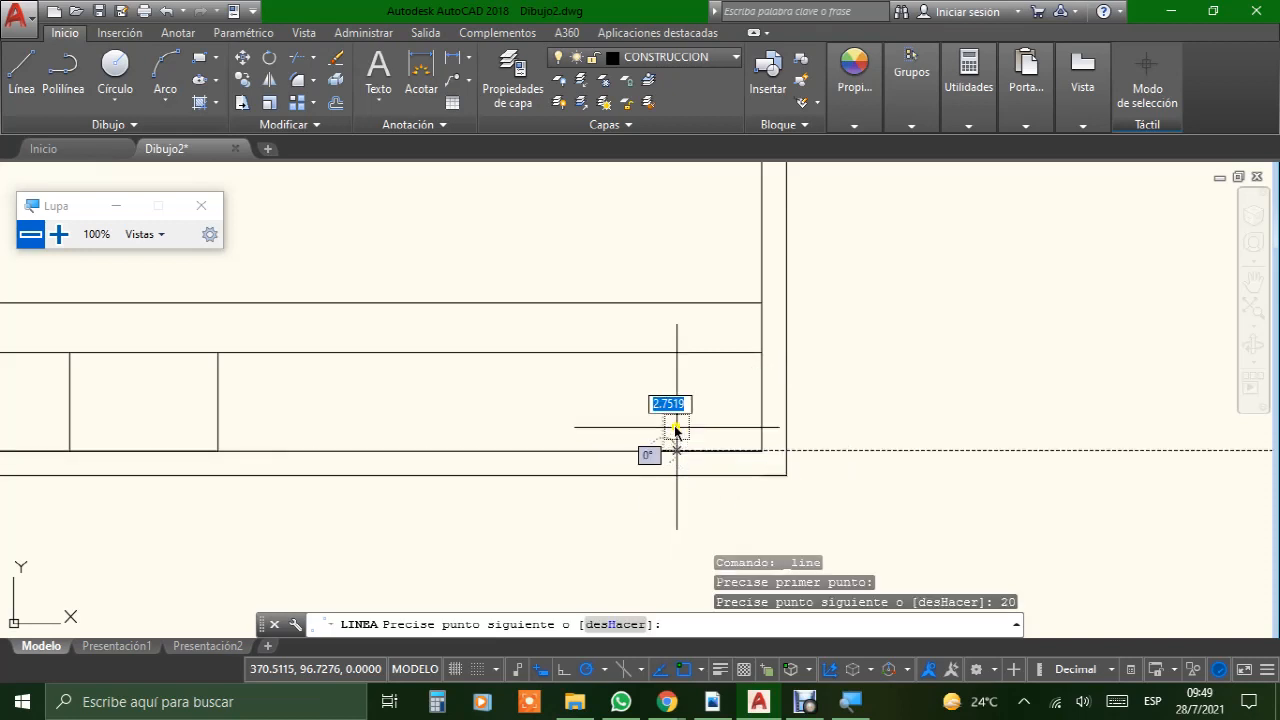
click(663, 352)
key(Escape)
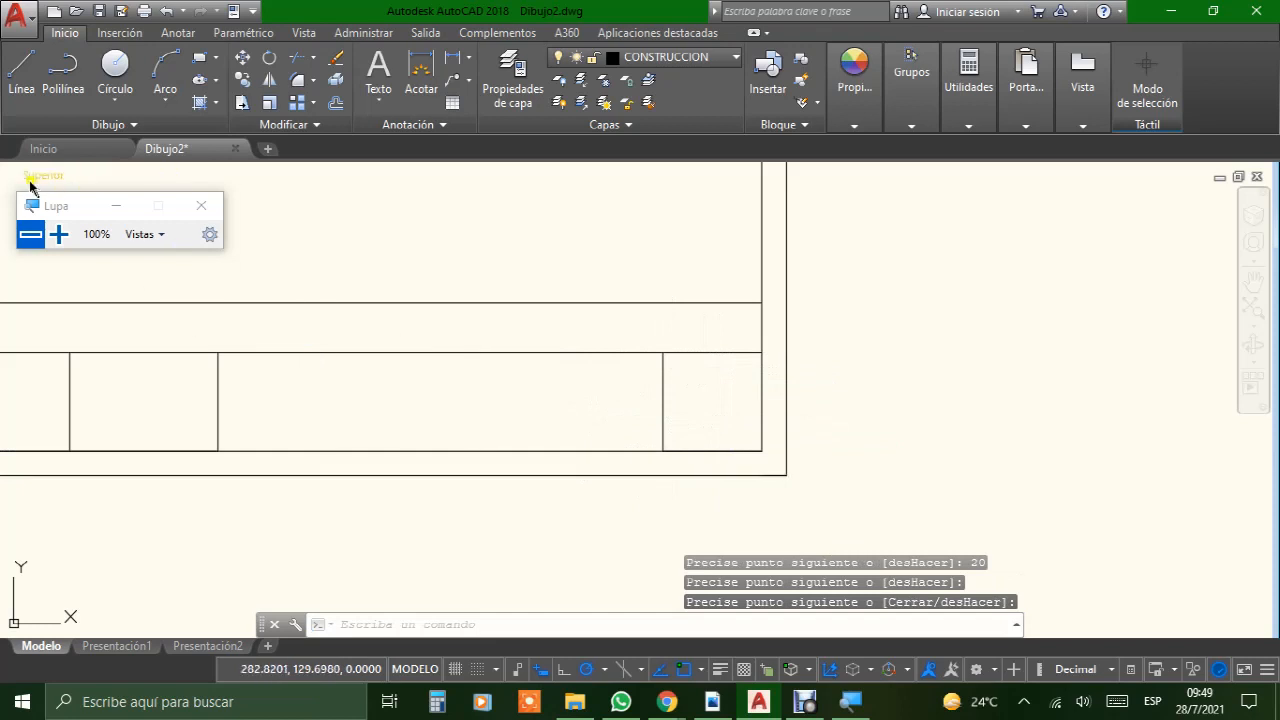
Step: Draw a line 25 mm left from the rightmost column divider's lower end and straight up to the title block's second horizontal line
click(22, 82)
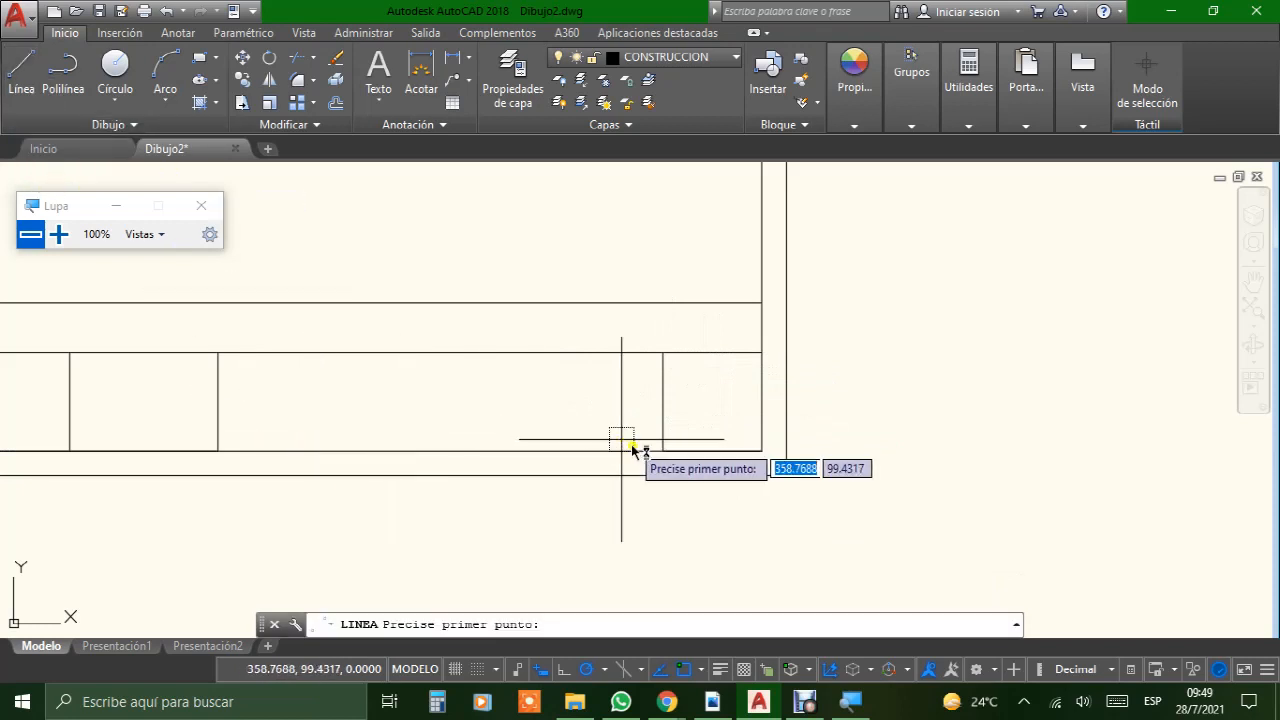
click(663, 450)
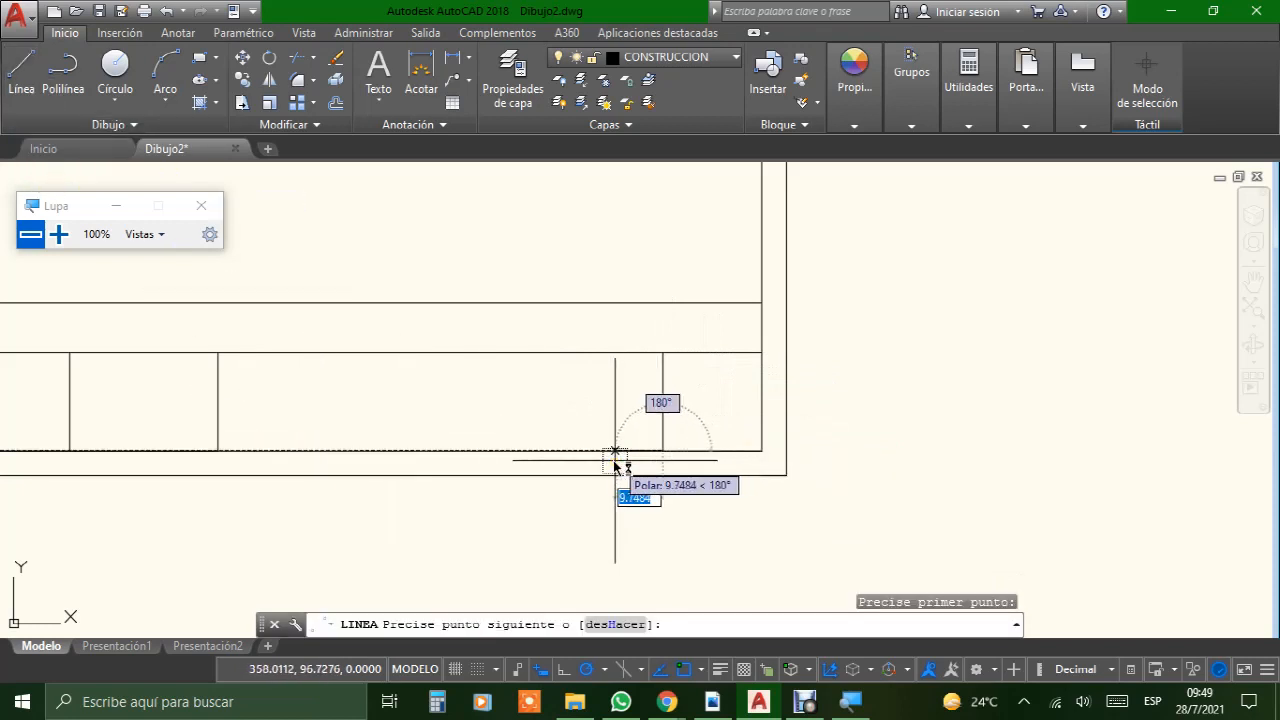
key(Return)
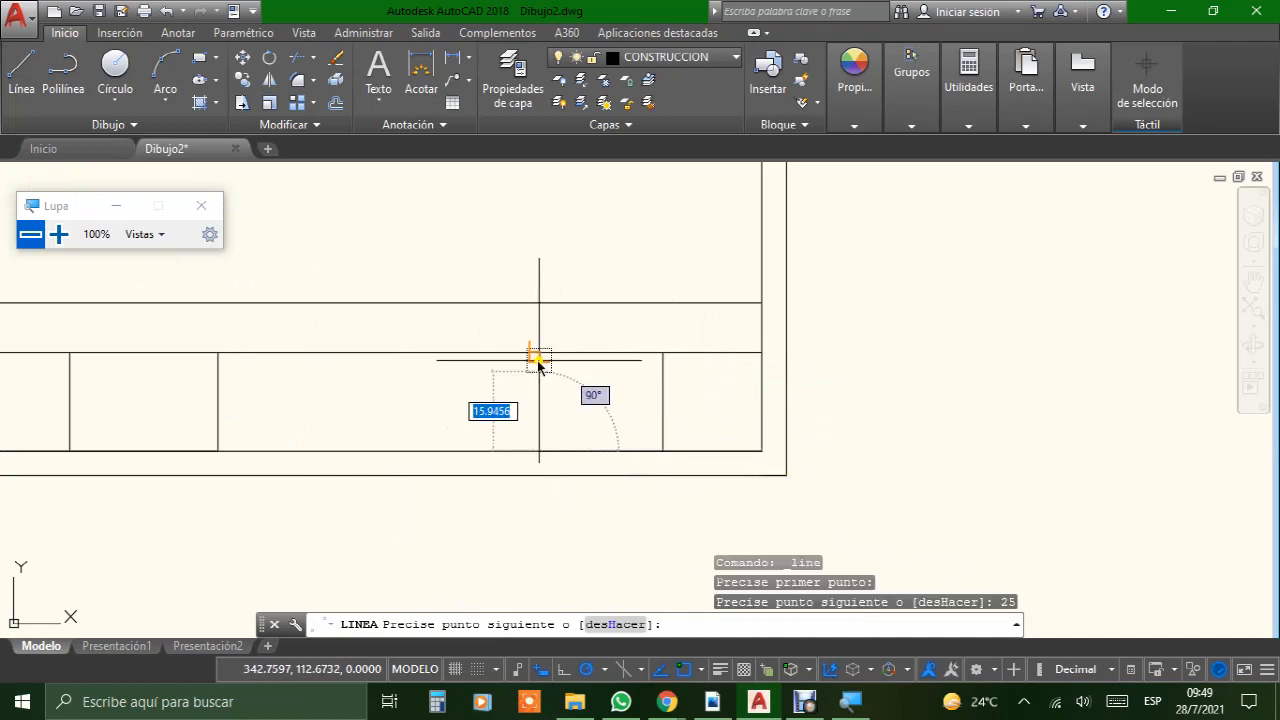
click(540, 352)
key(Return)
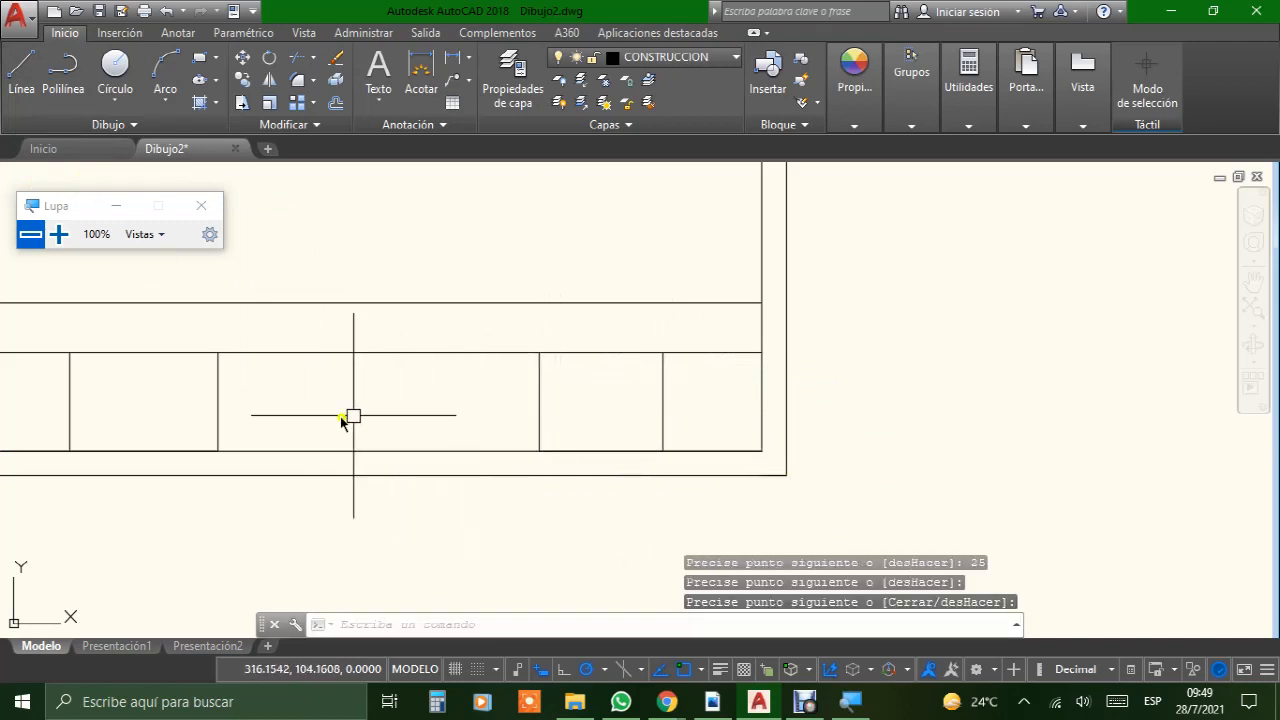
Step: Draw a diagonal line across the wide middle cell, from its upper-left corner to its lower-right corner
click(20, 72)
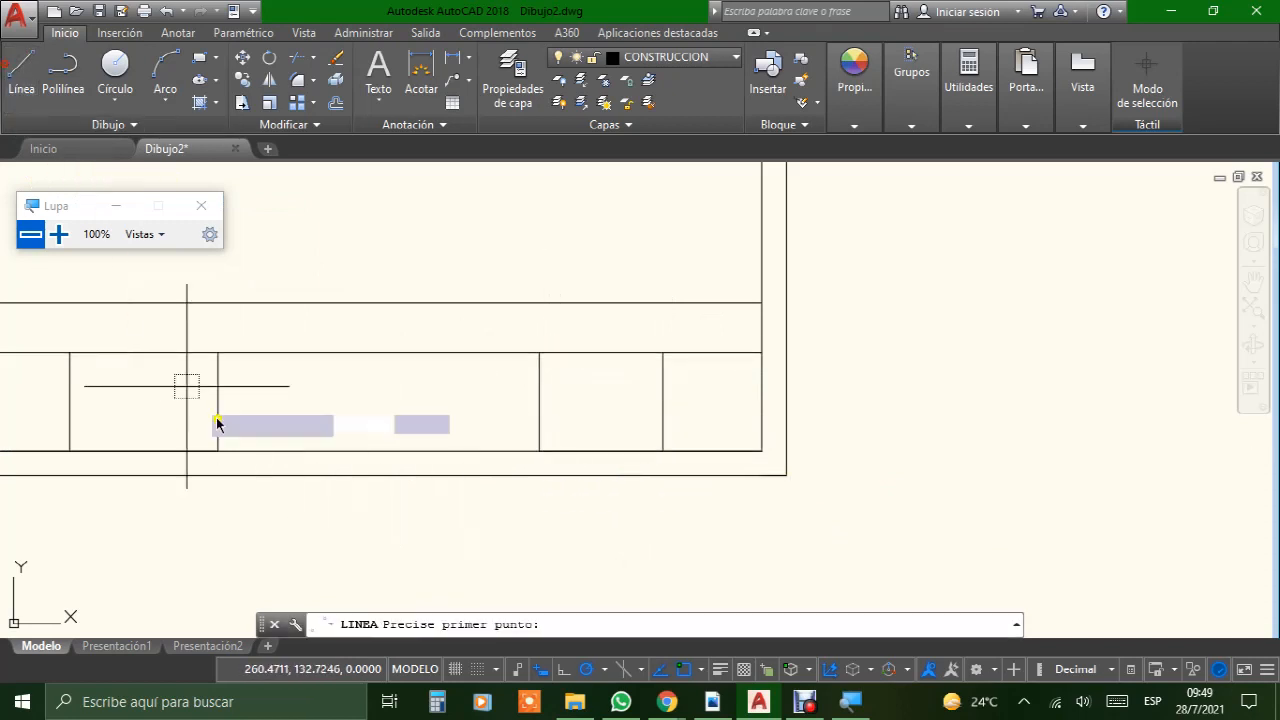
click(218, 352)
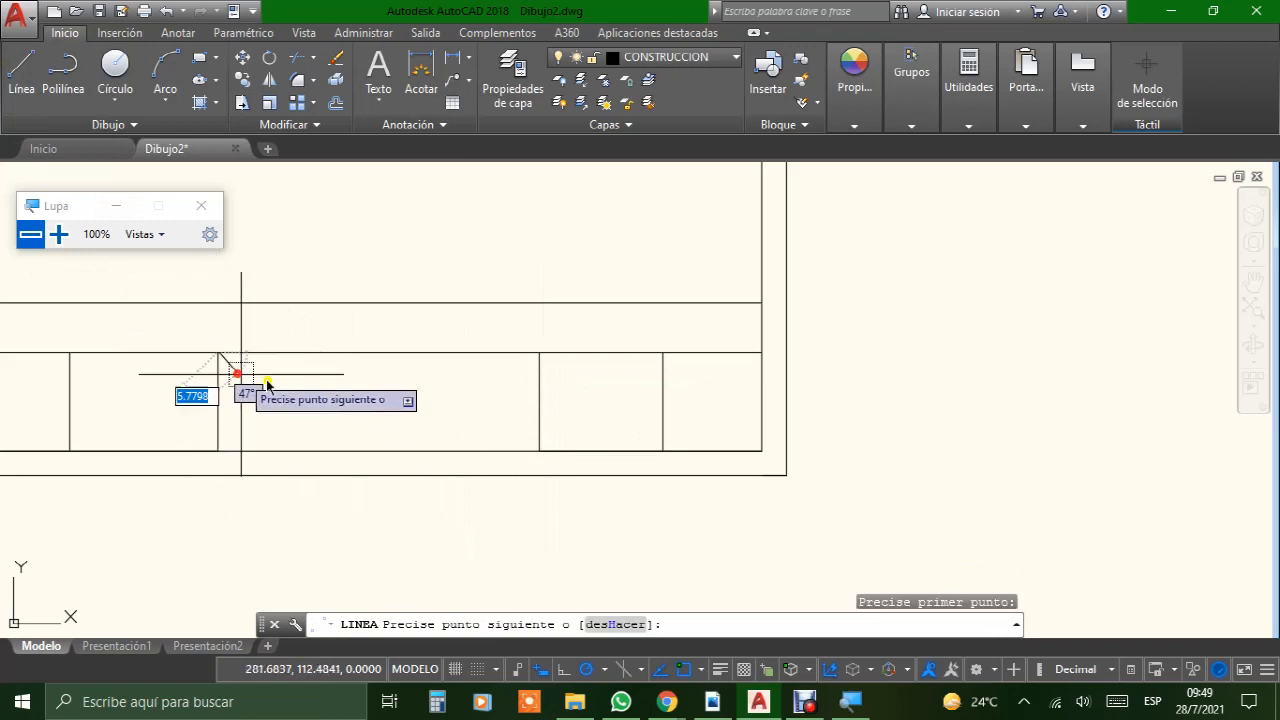
click(538, 451)
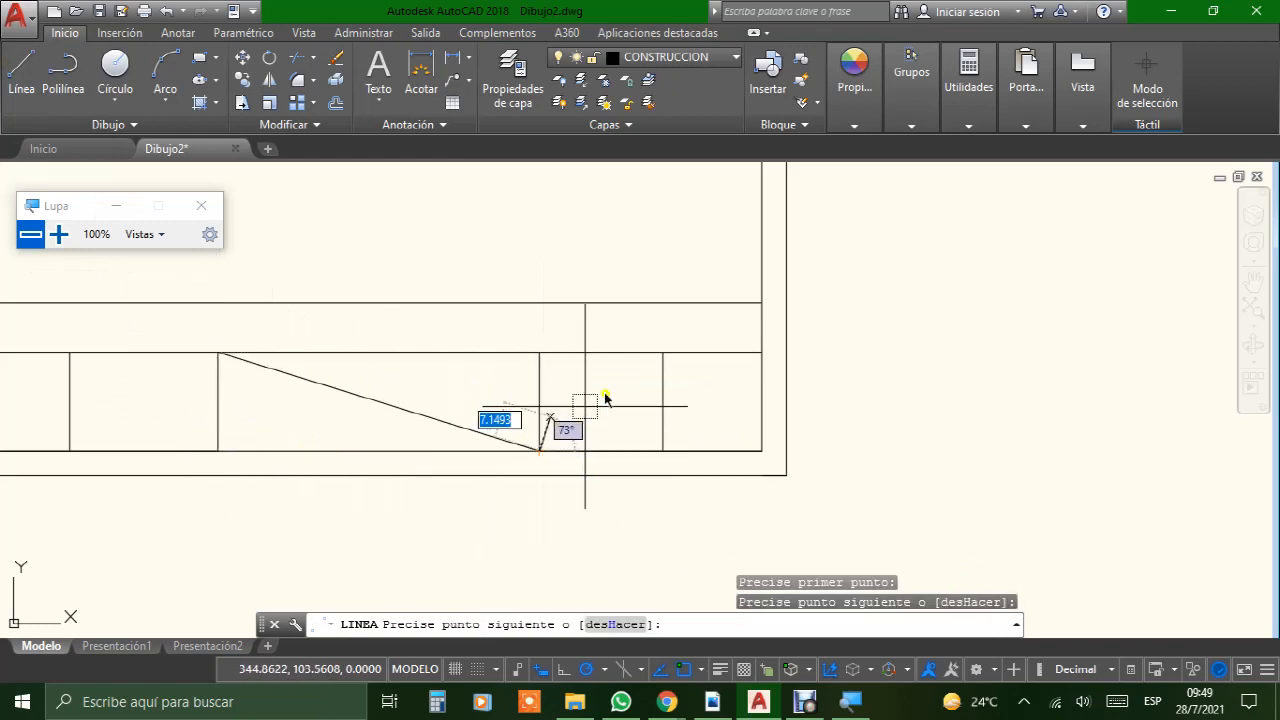
key(Return)
Step: Switch to the FORMATO BUENO PDF, examine the row divisions of the title block's columns, and return to the AutoCAD drawing
scroll(483, 421, down, 3)
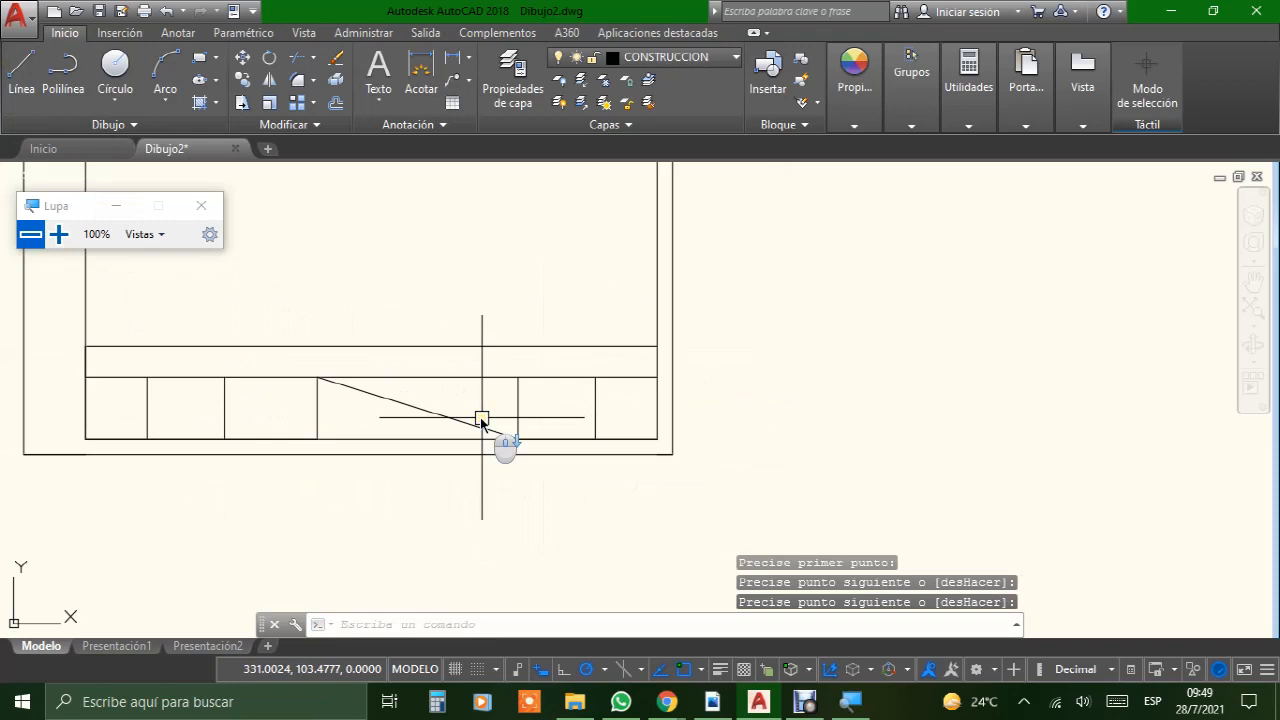
scroll(652, 381, up, 2)
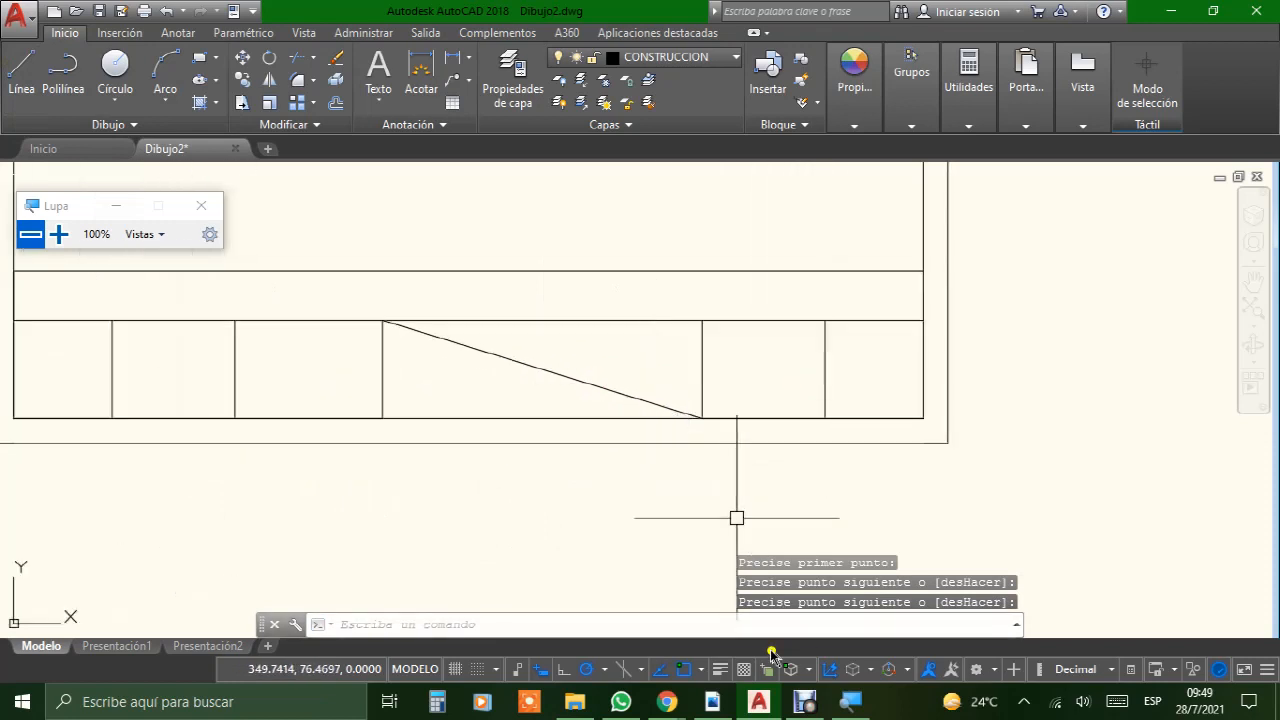
click(722, 706)
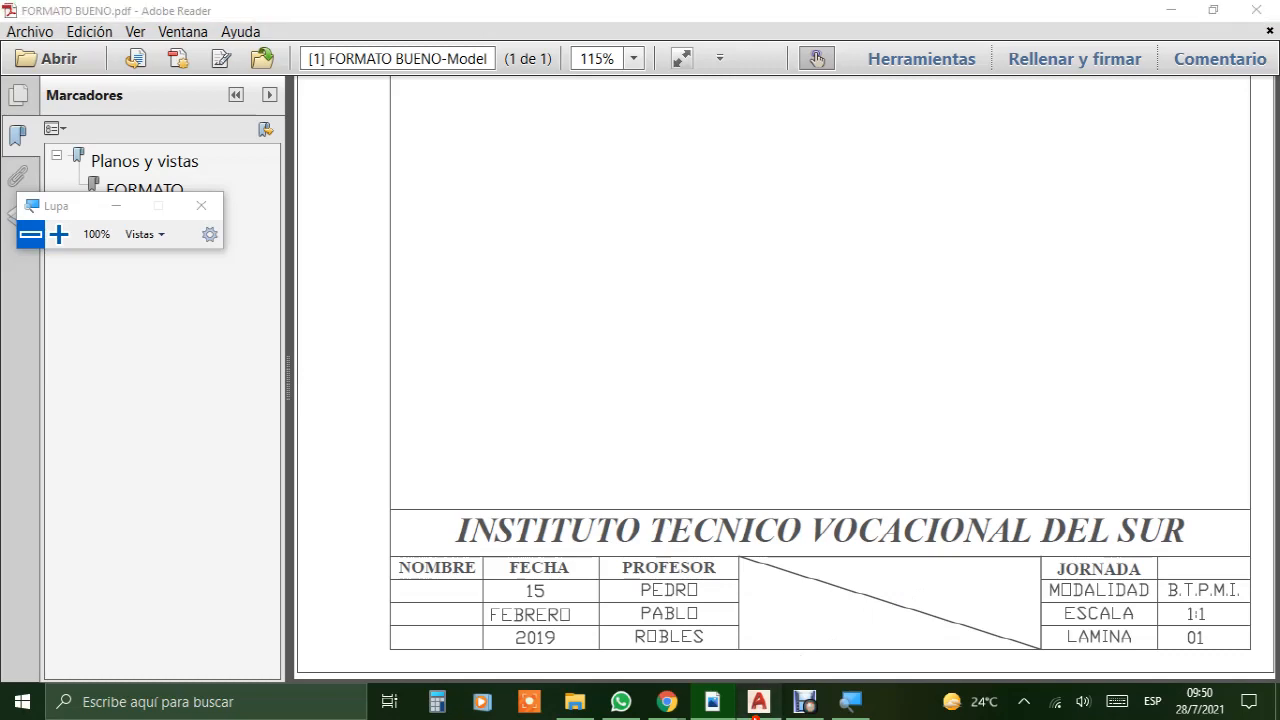
click(759, 701)
Step: Draw a line 5 mm down from the left end of the second horizontal line and horizontally across to the third column divider
middle_drag(610, 349, 771, 372)
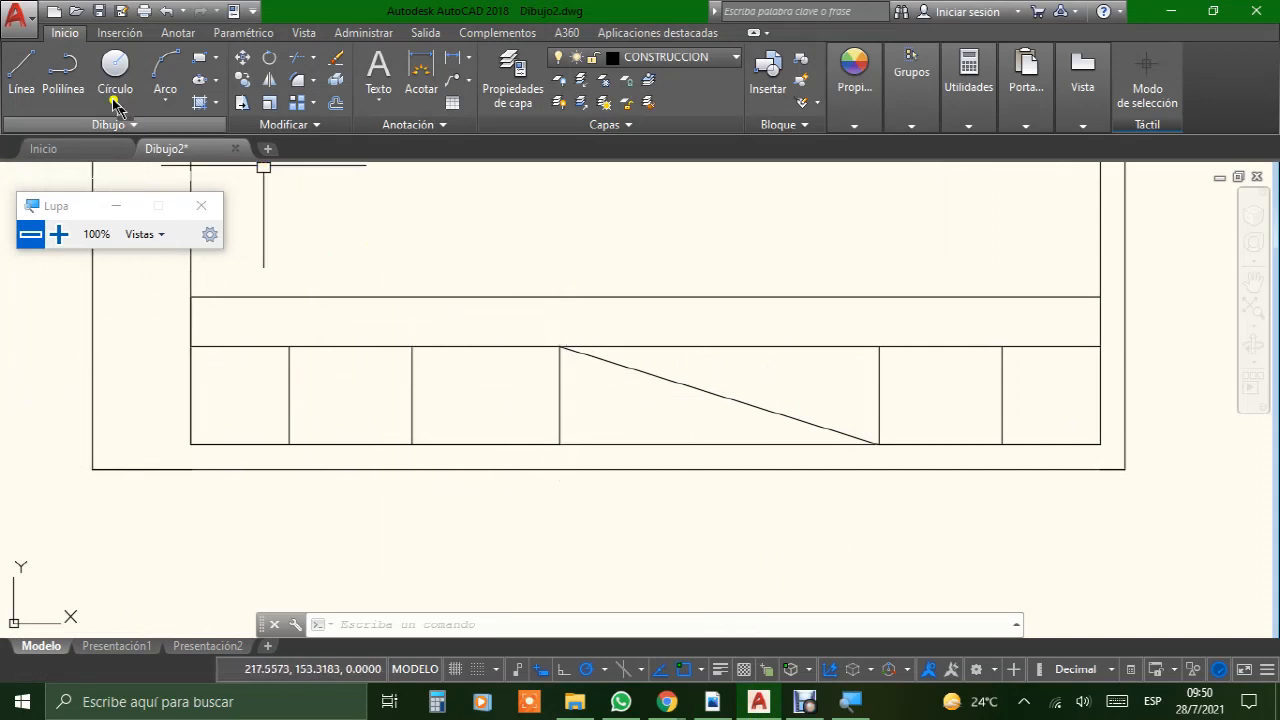
click(27, 90)
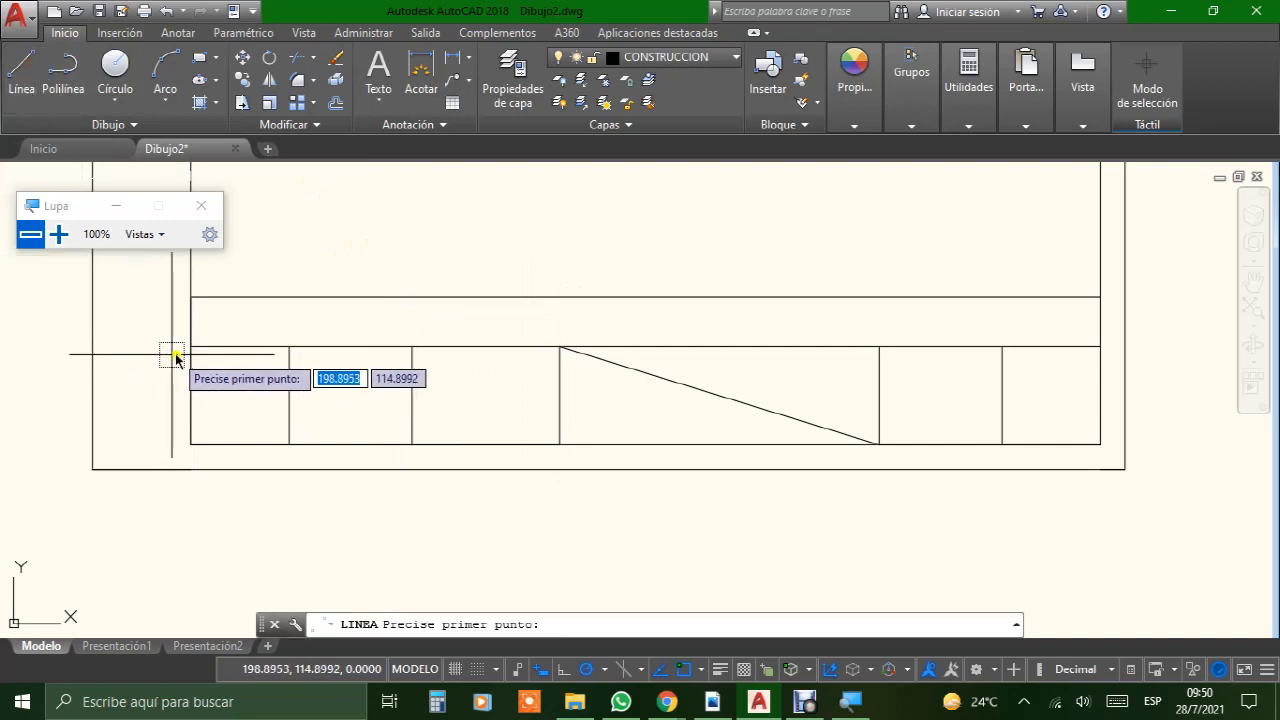
click(190, 347)
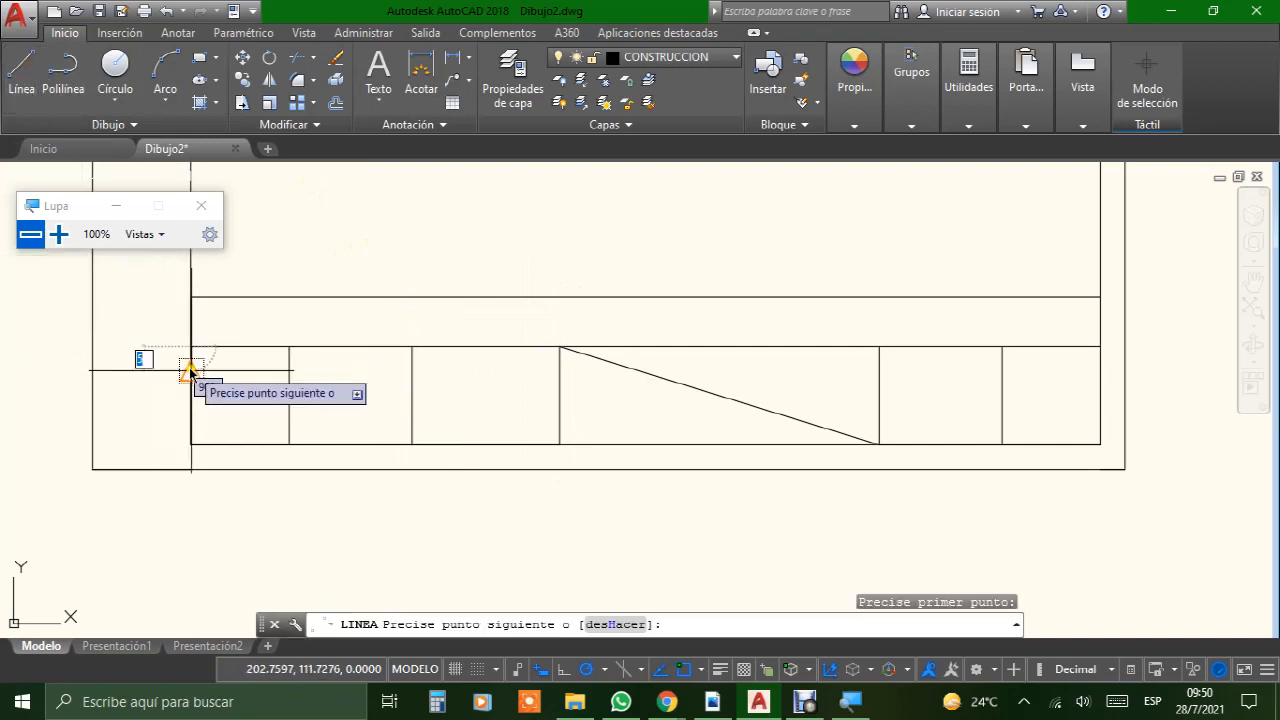
text(5)
key(Return)
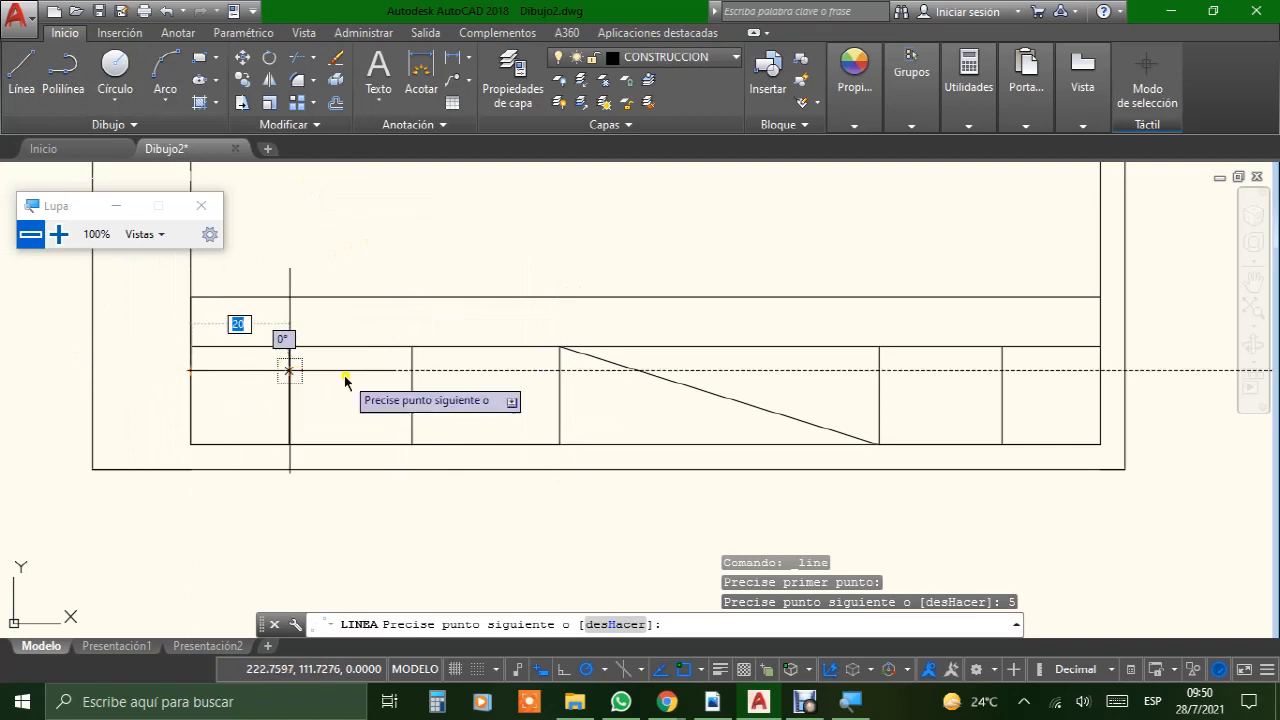
click(559, 371)
key(Return)
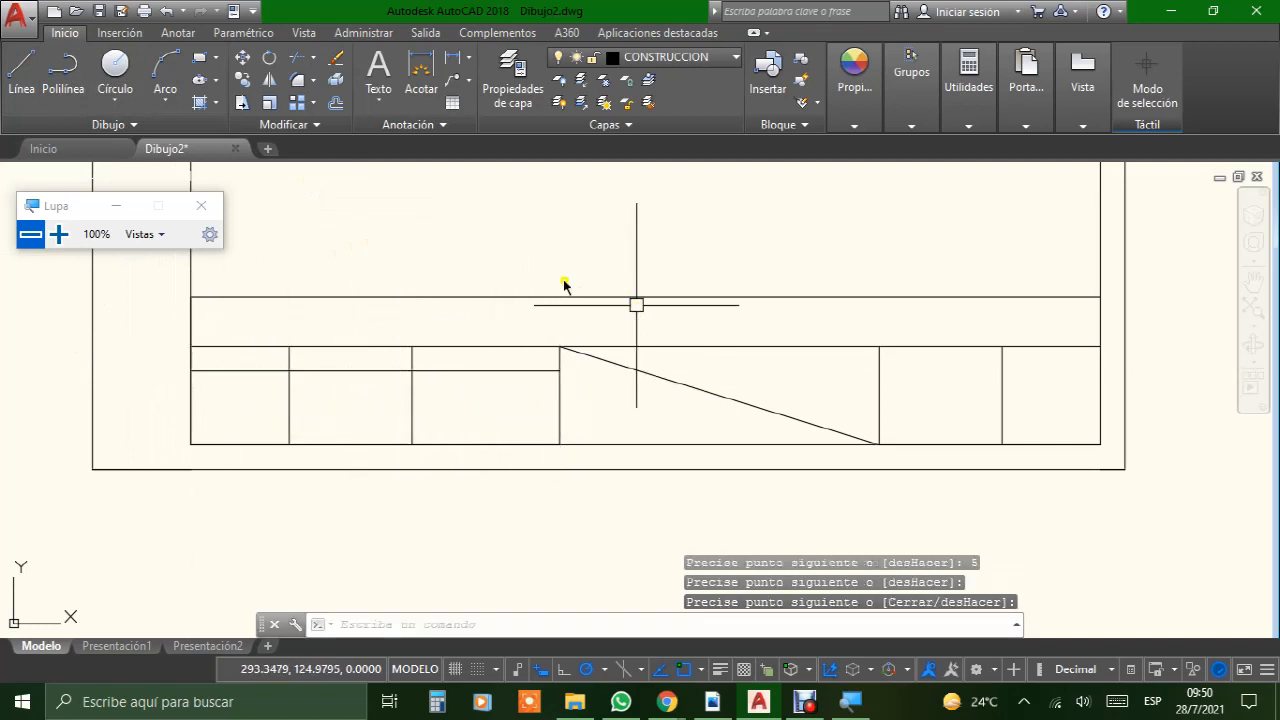
Step: Draw a line 5 mm down from the first row line's left end and horizontally across to the third column divider
click(18, 76)
click(190, 371)
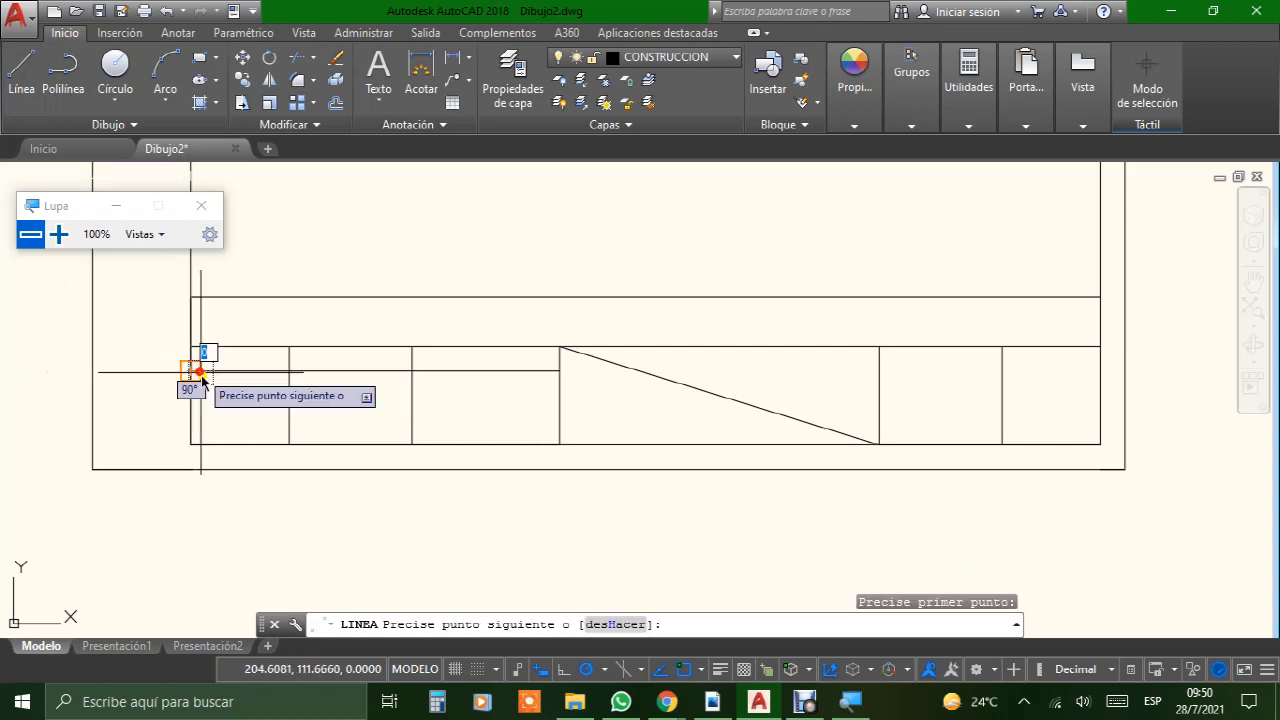
text(5)
key(Return)
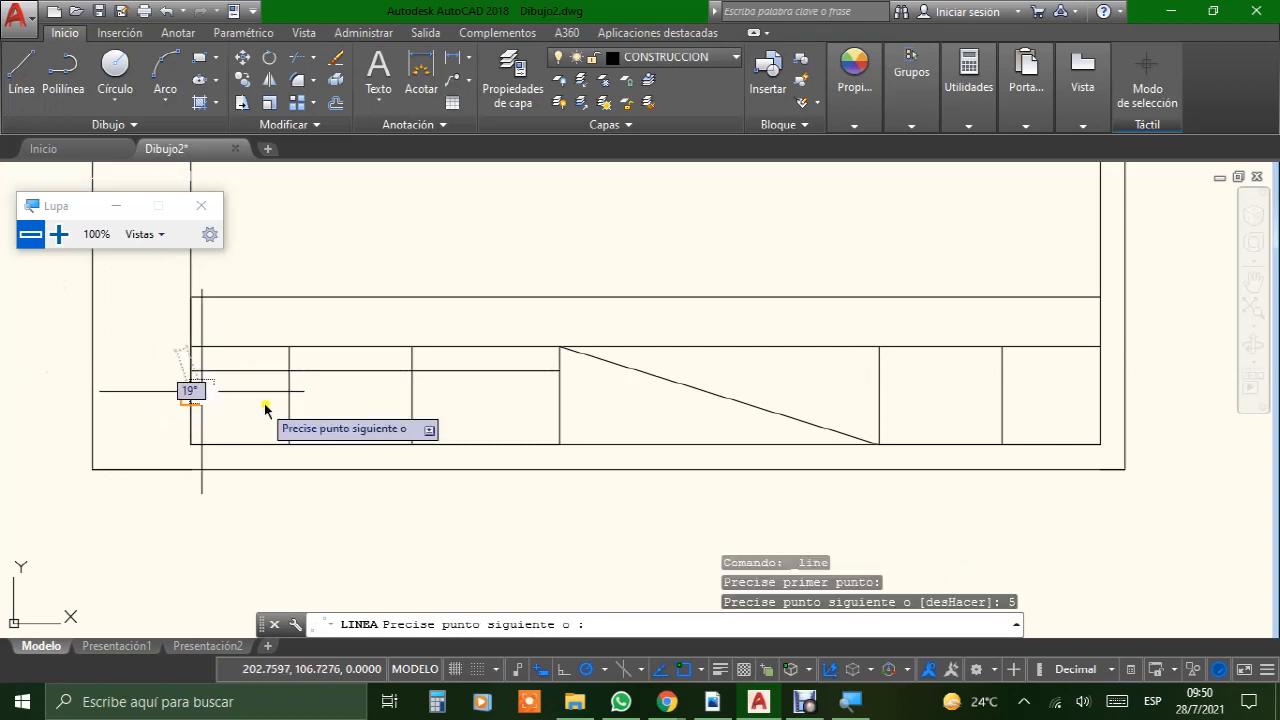
click(557, 396)
key(Return)
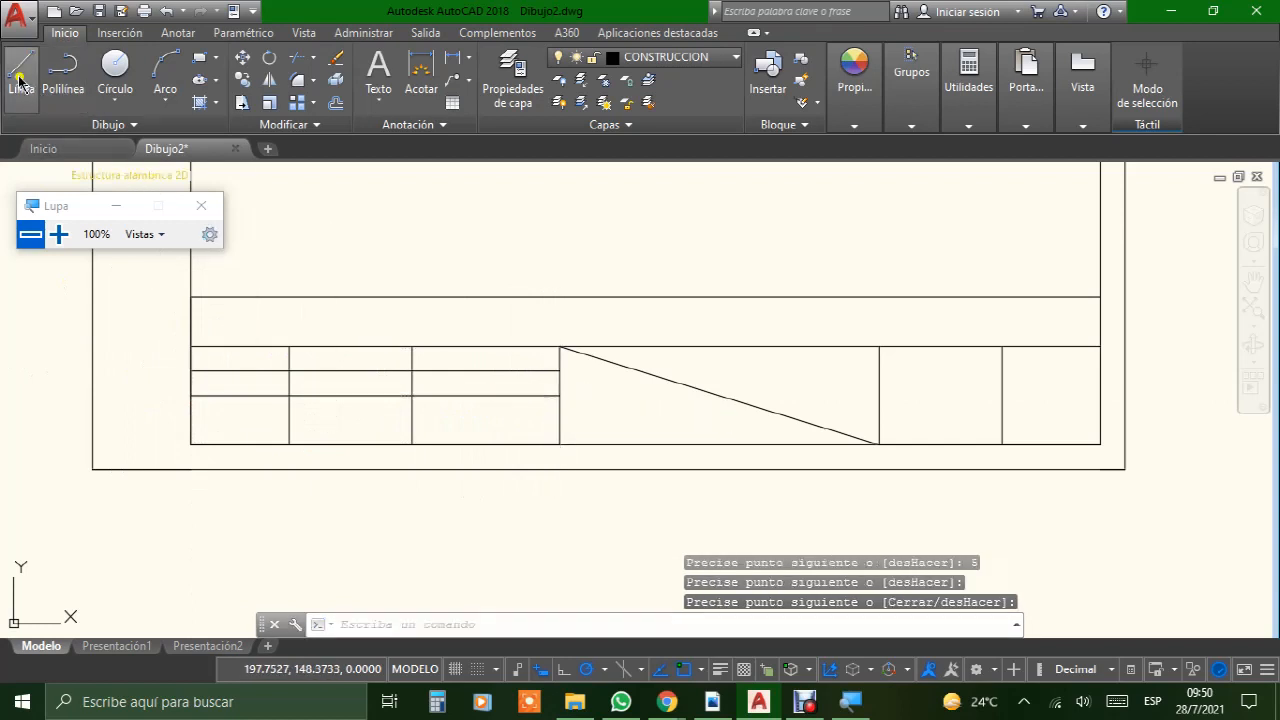
Step: Draw a line 5 mm down from the second row line's left end and horizontally across to the third column divider
click(20, 82)
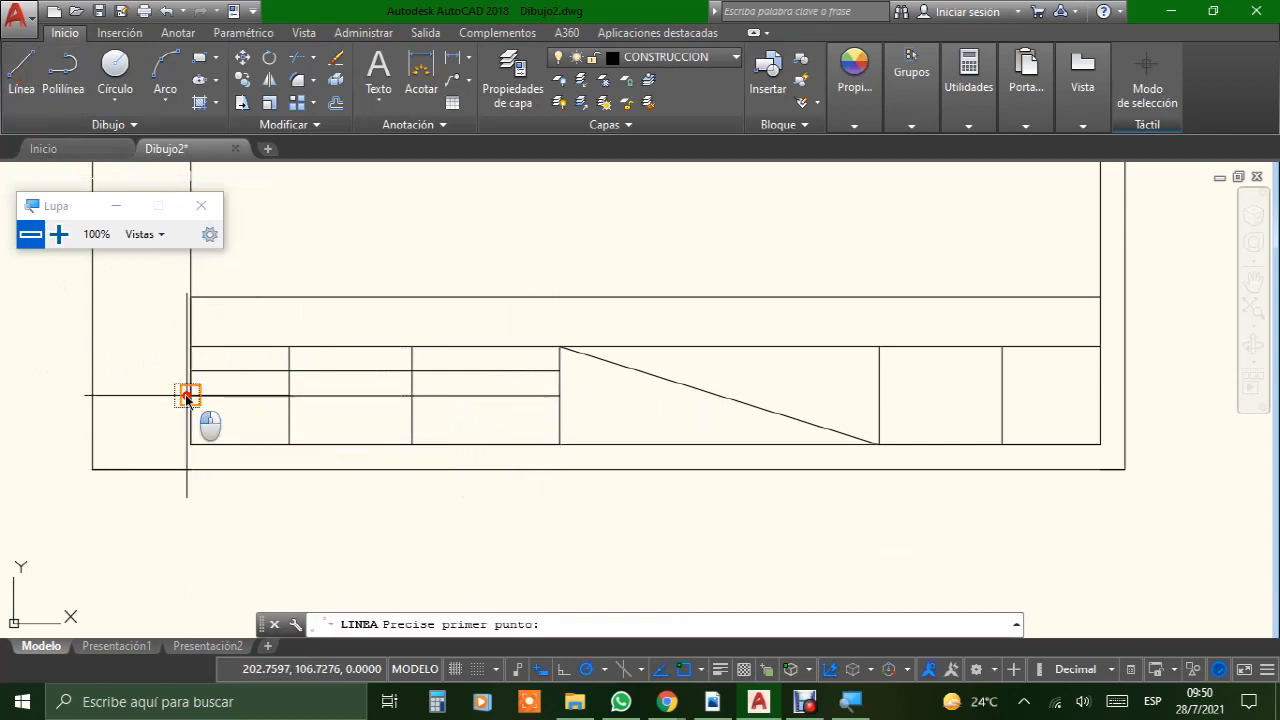
click(187, 396)
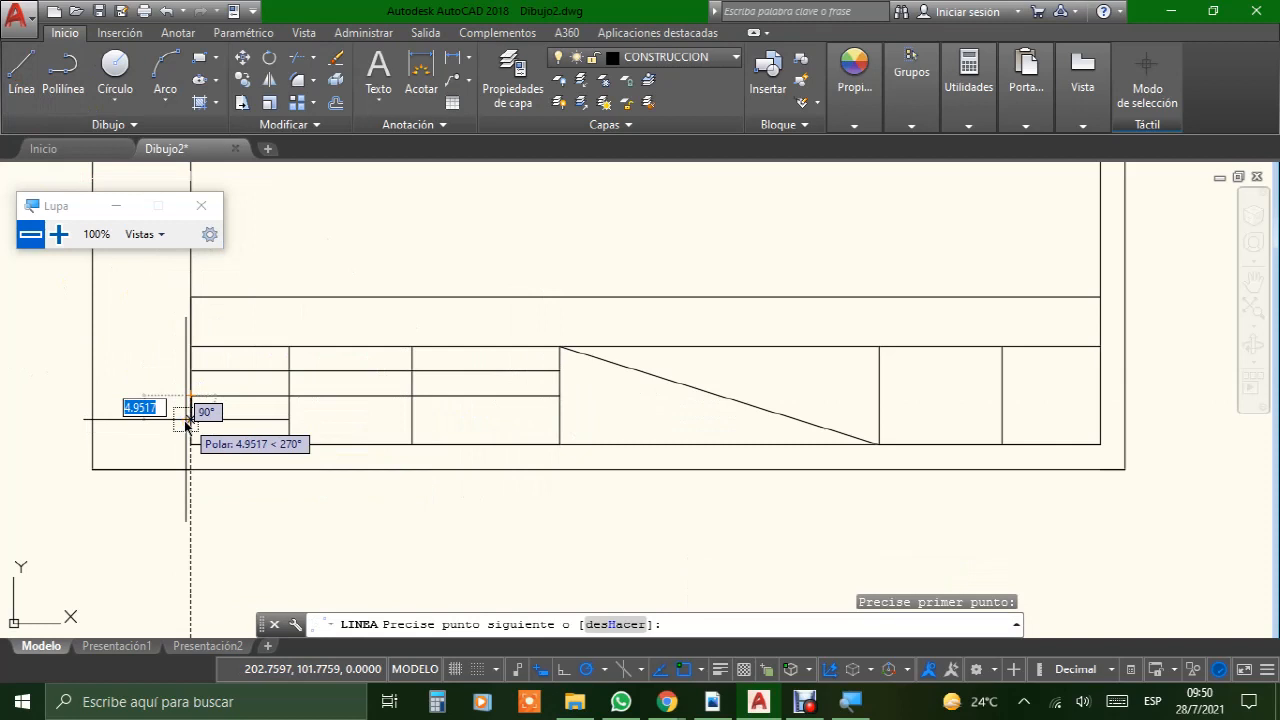
text(5)
key(Return)
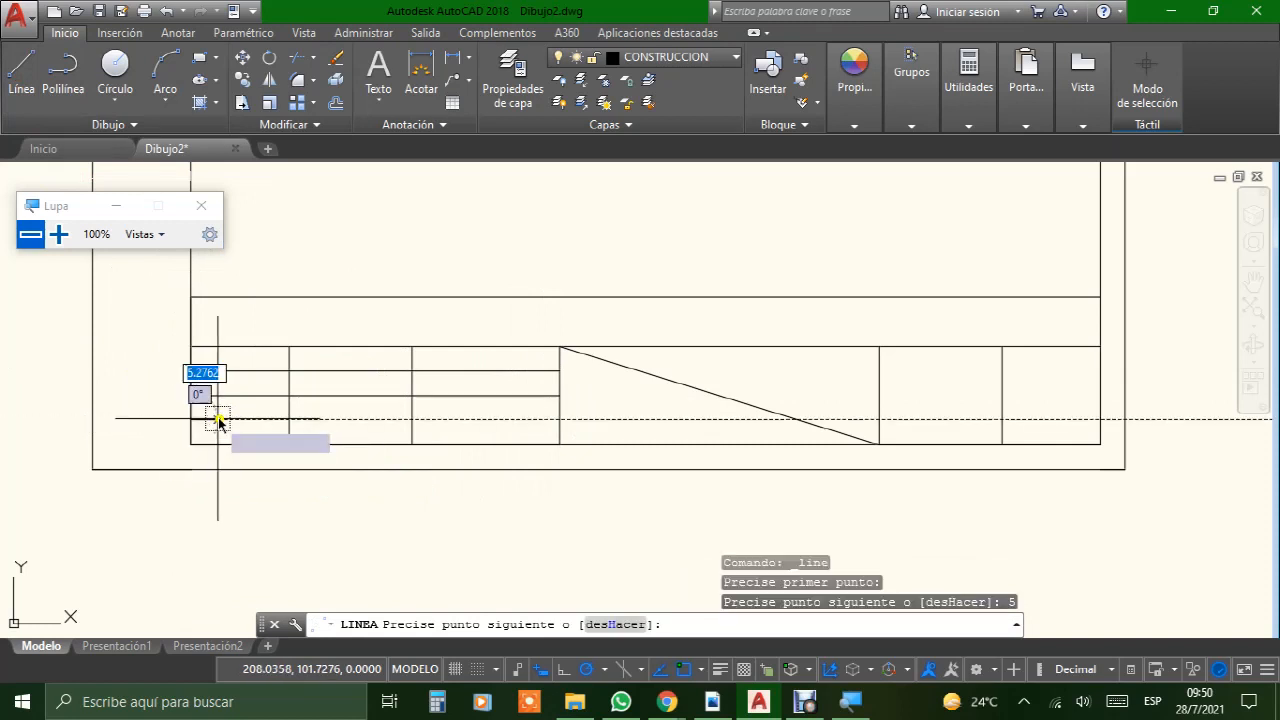
click(559, 420)
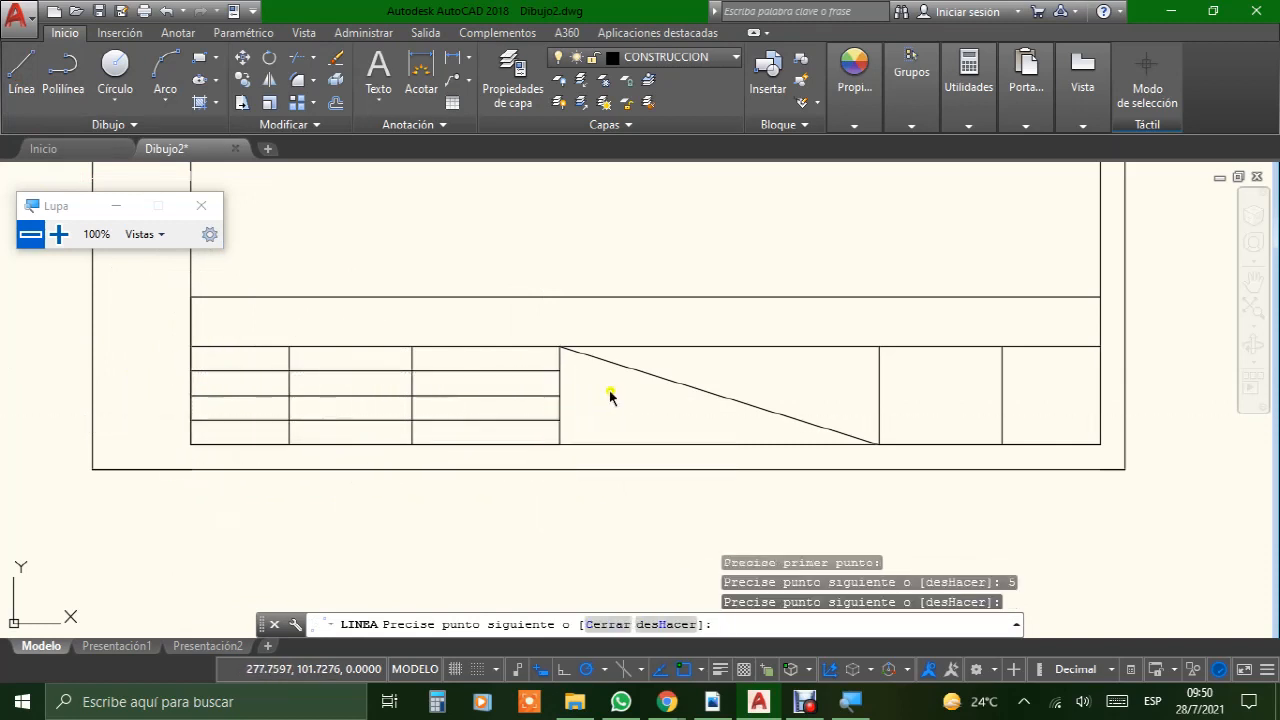
key(Return)
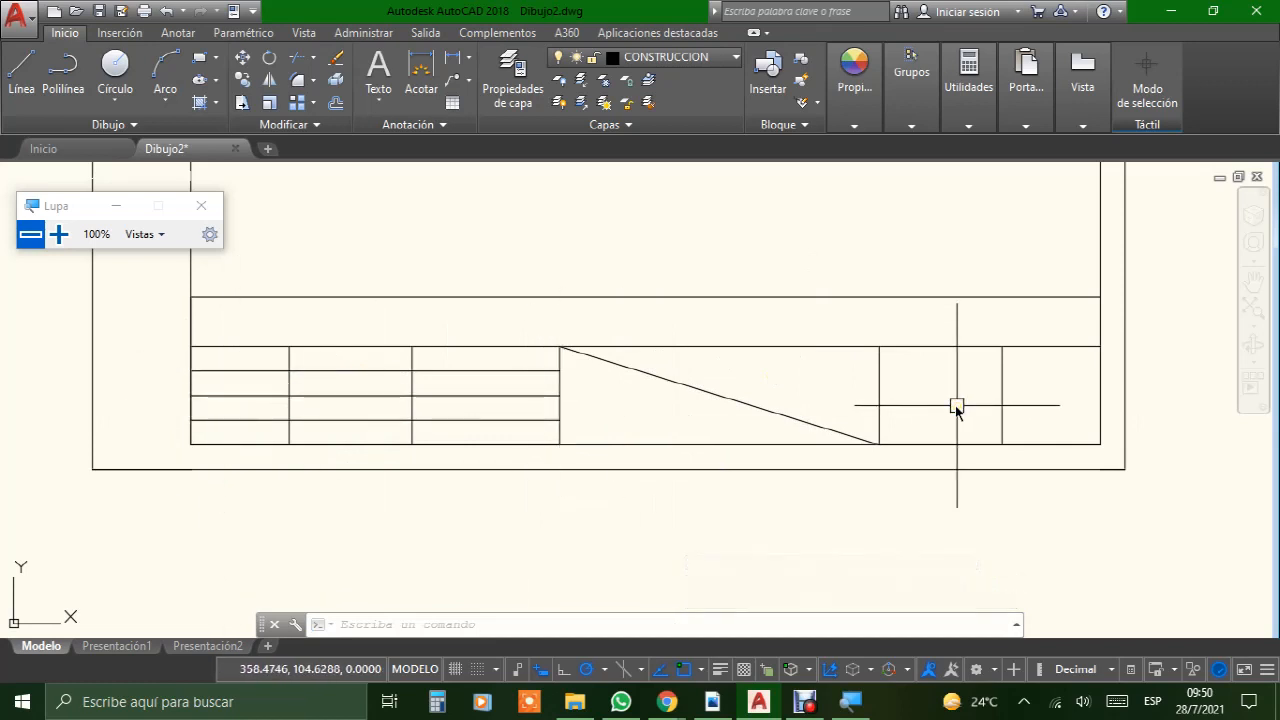
Step: Draw a line 5 mm down from the right end of the second horizontal line and horizontally across to the fourth column divider
click(22, 70)
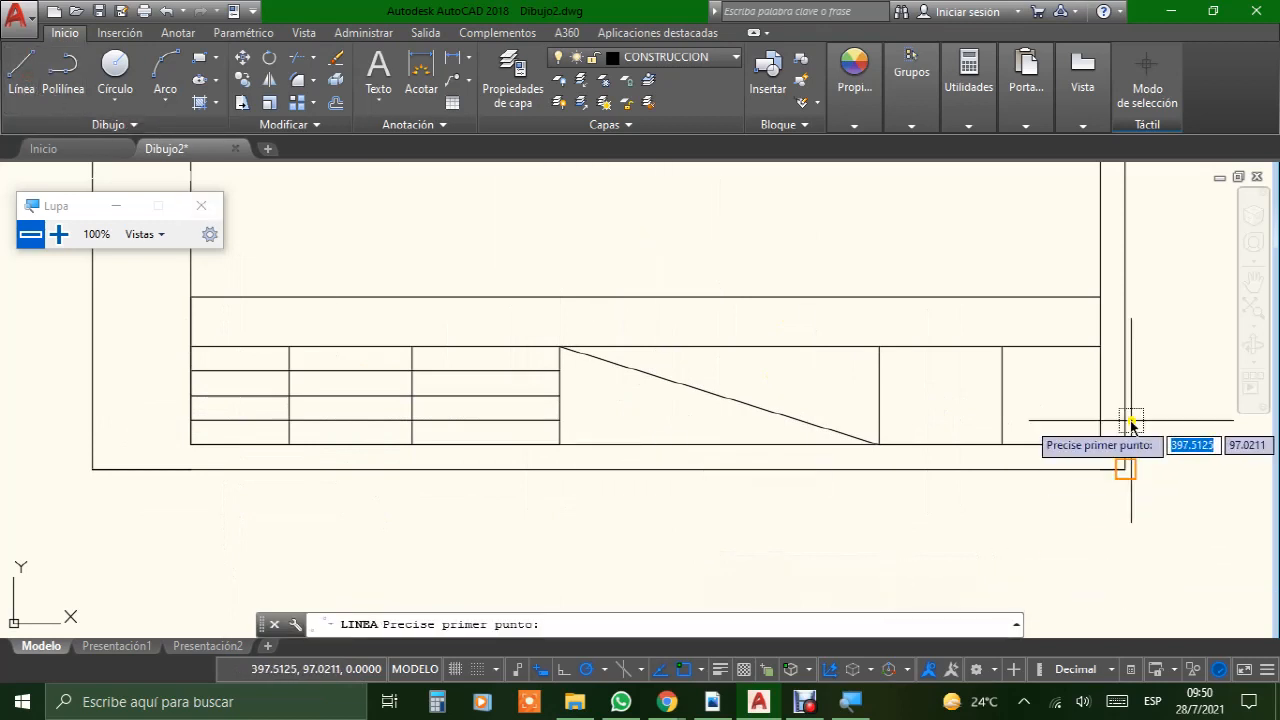
key(Escape)
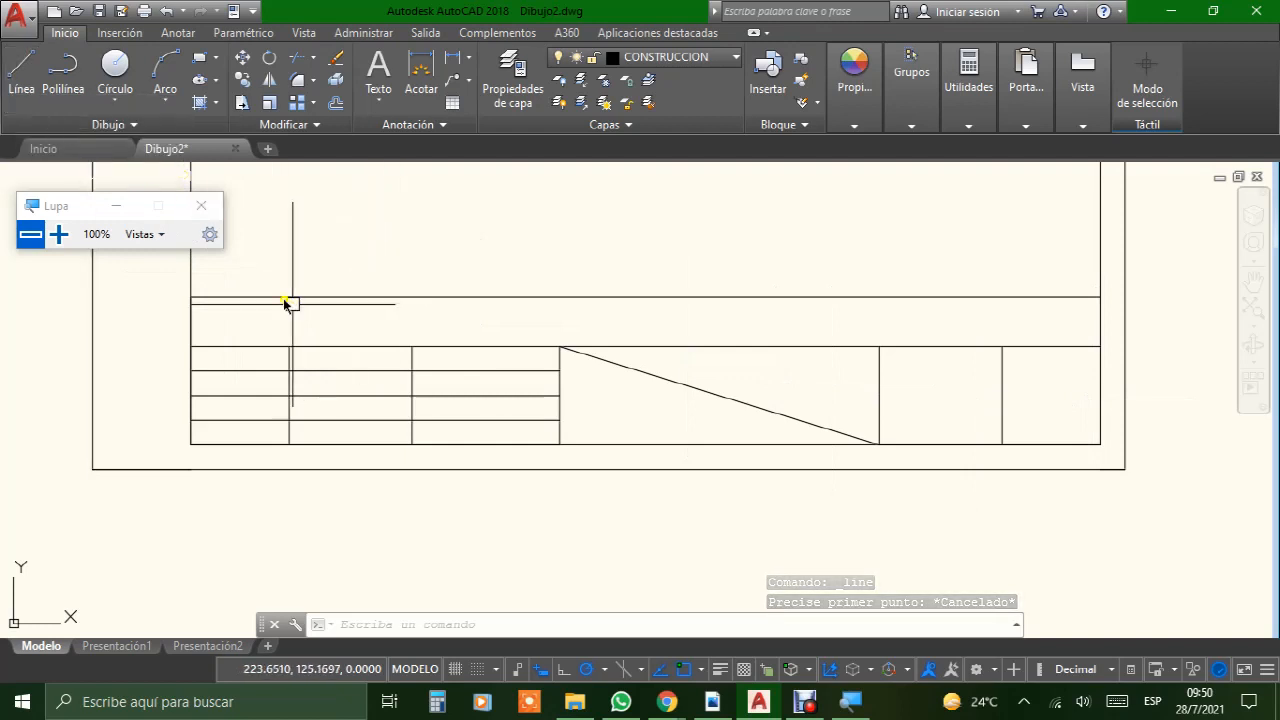
click(15, 75)
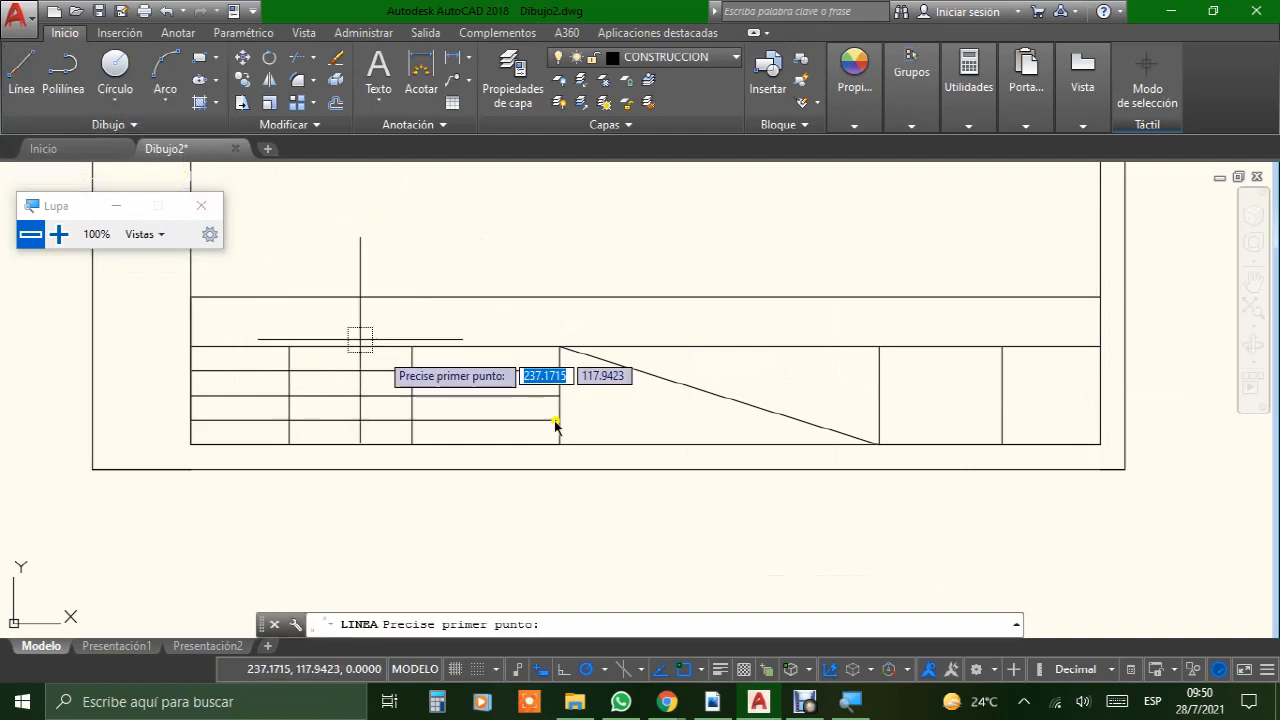
click(1100, 347)
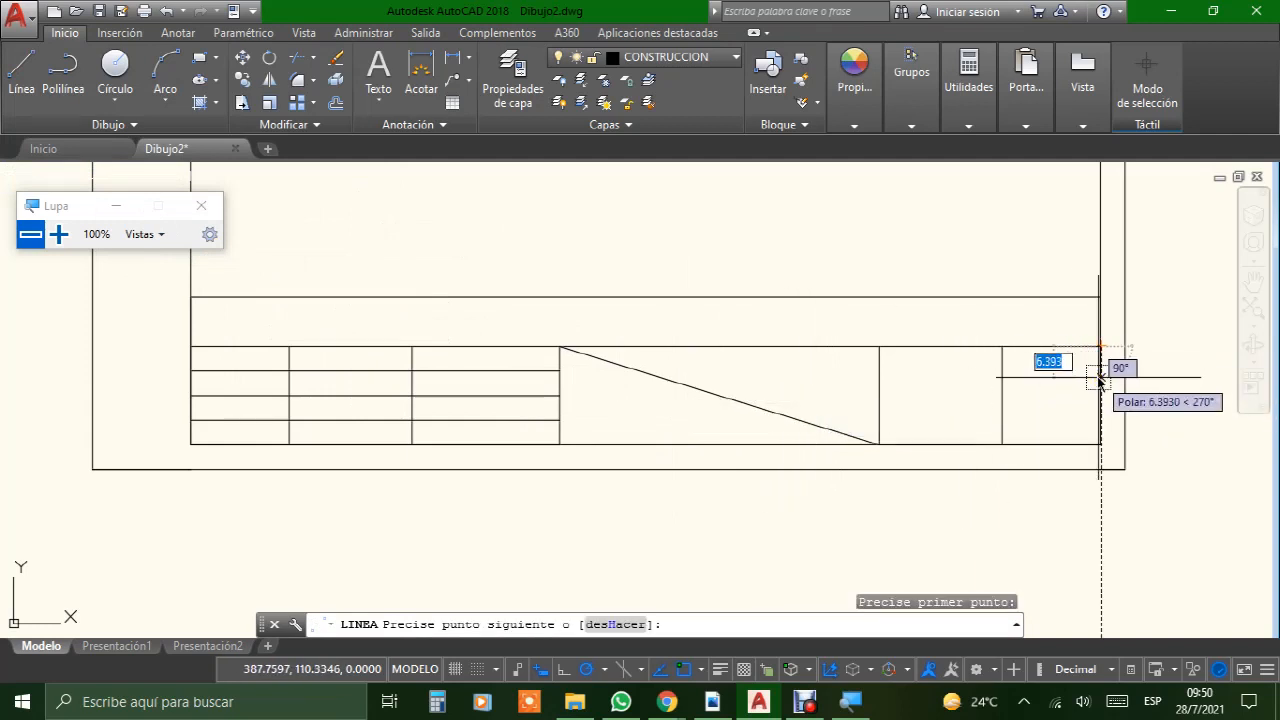
text(5)
key(Return)
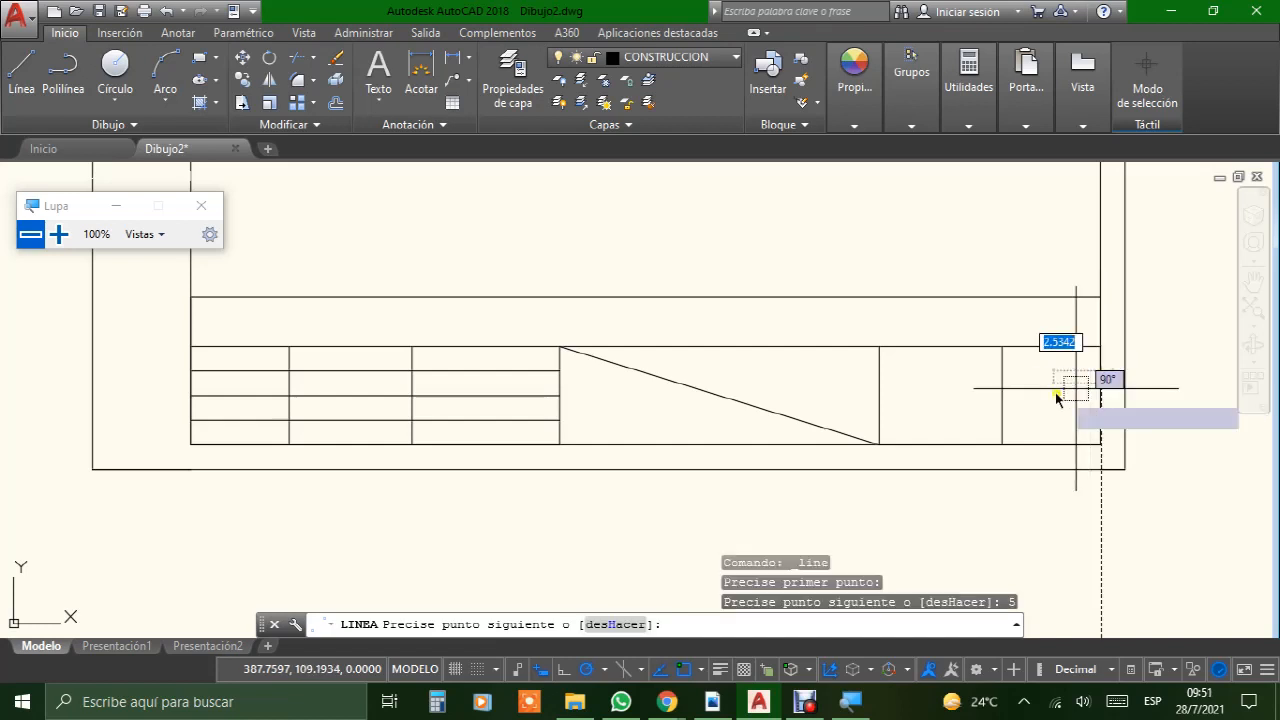
click(884, 377)
key(Return)
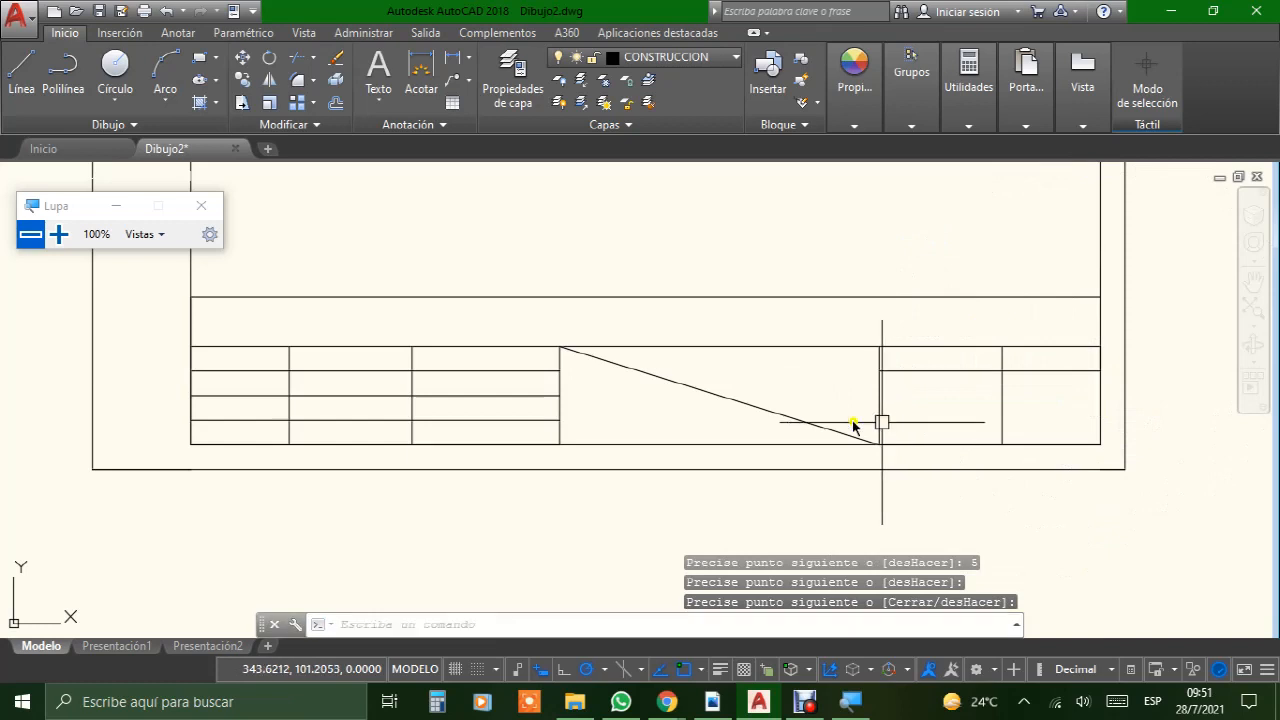
Step: Draw a continuous line adding two more row lines, each 5 mm further down, between the fourth column divider and the inner frame's right edge
click(22, 68)
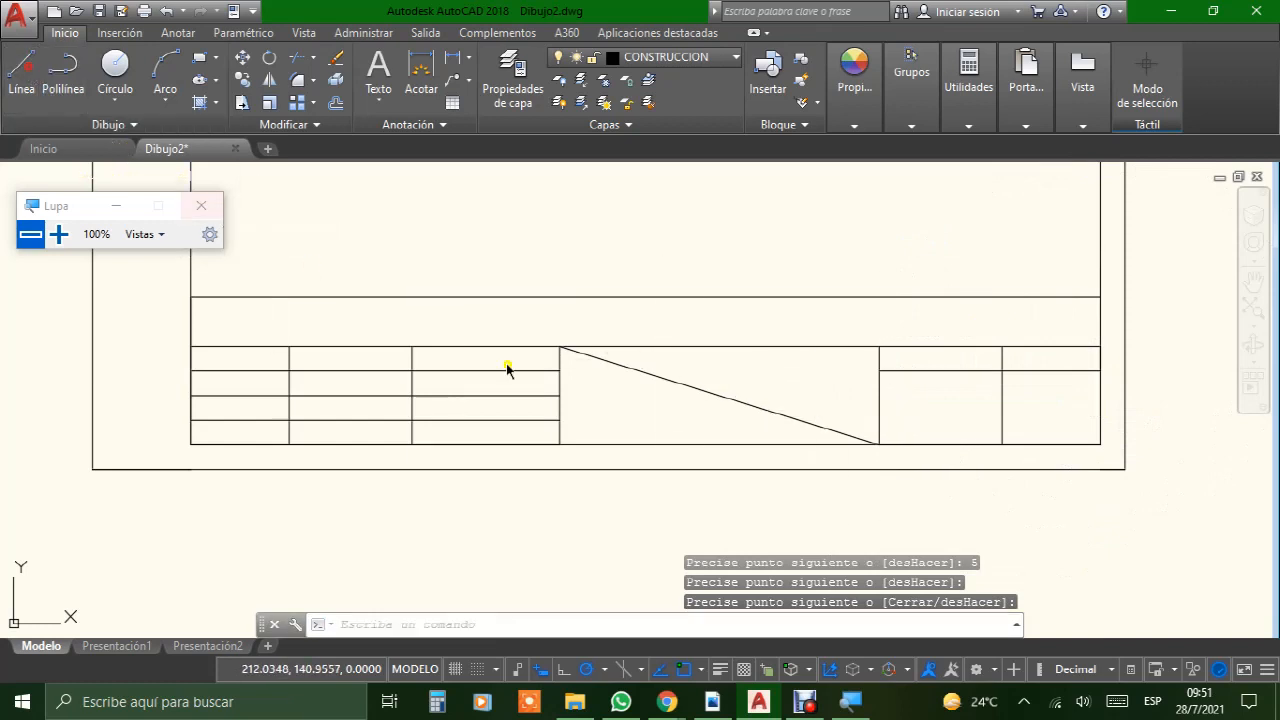
click(879, 370)
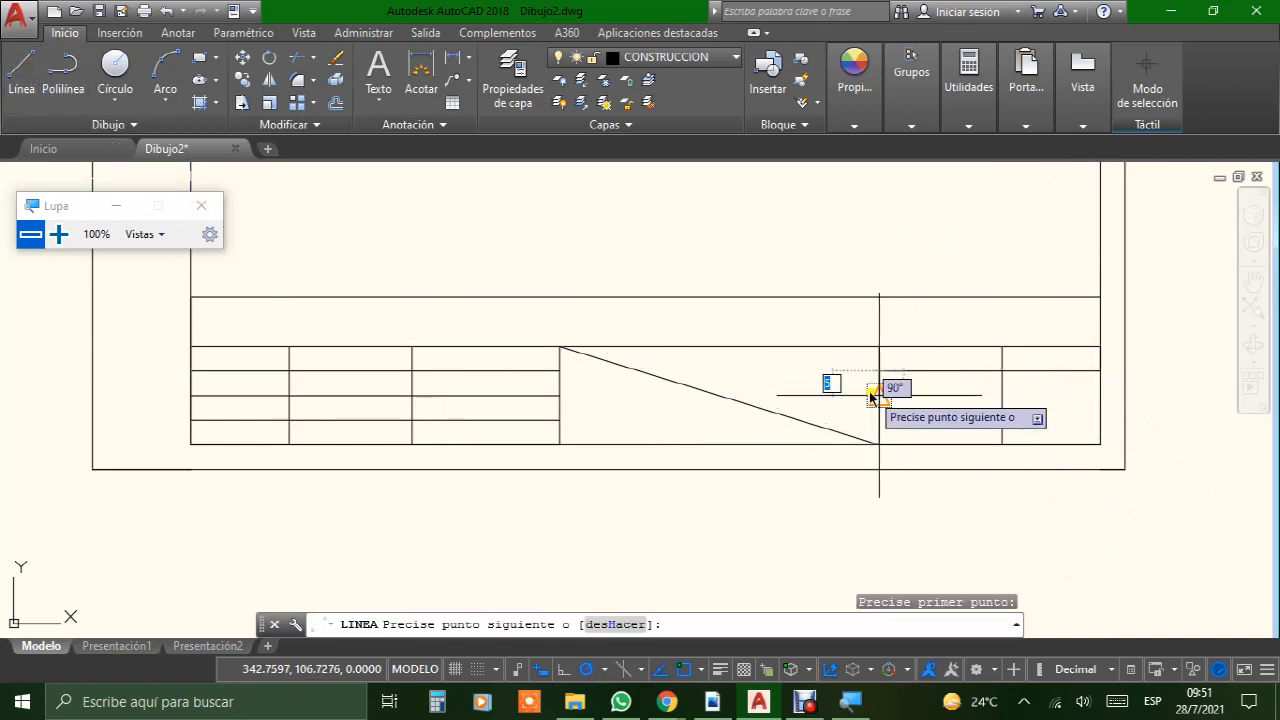
key(Return)
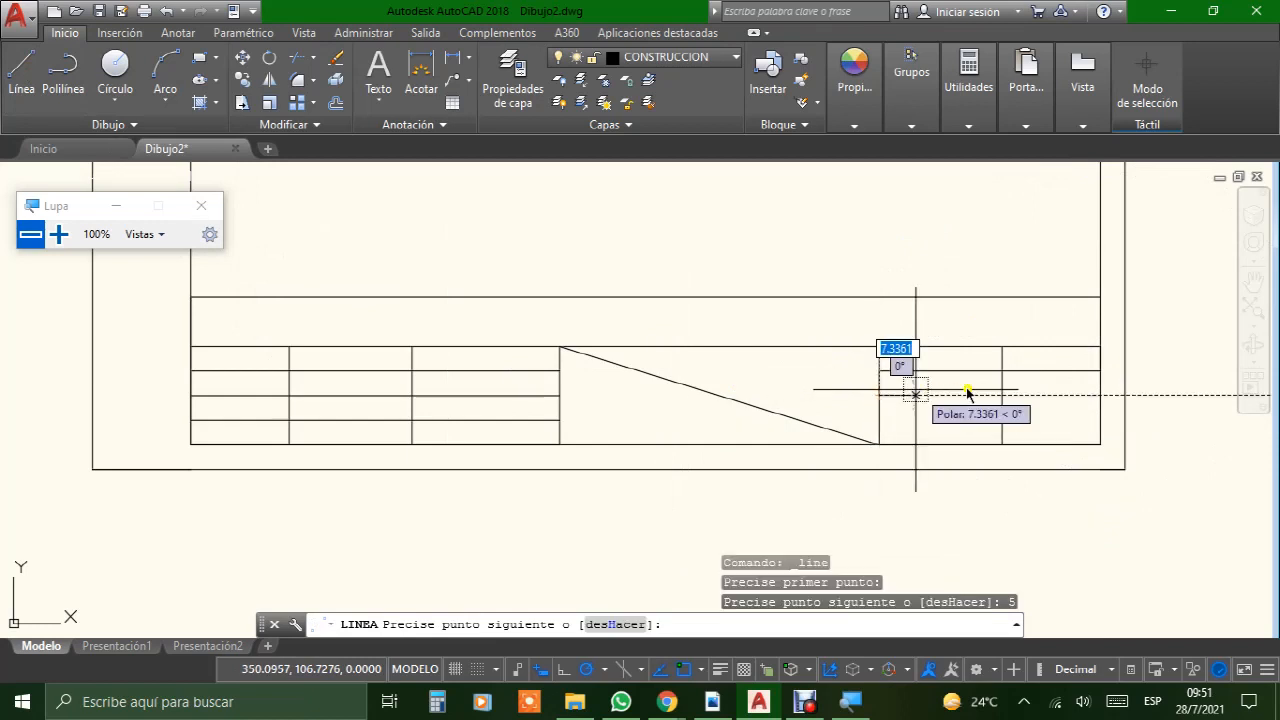
click(1100, 395)
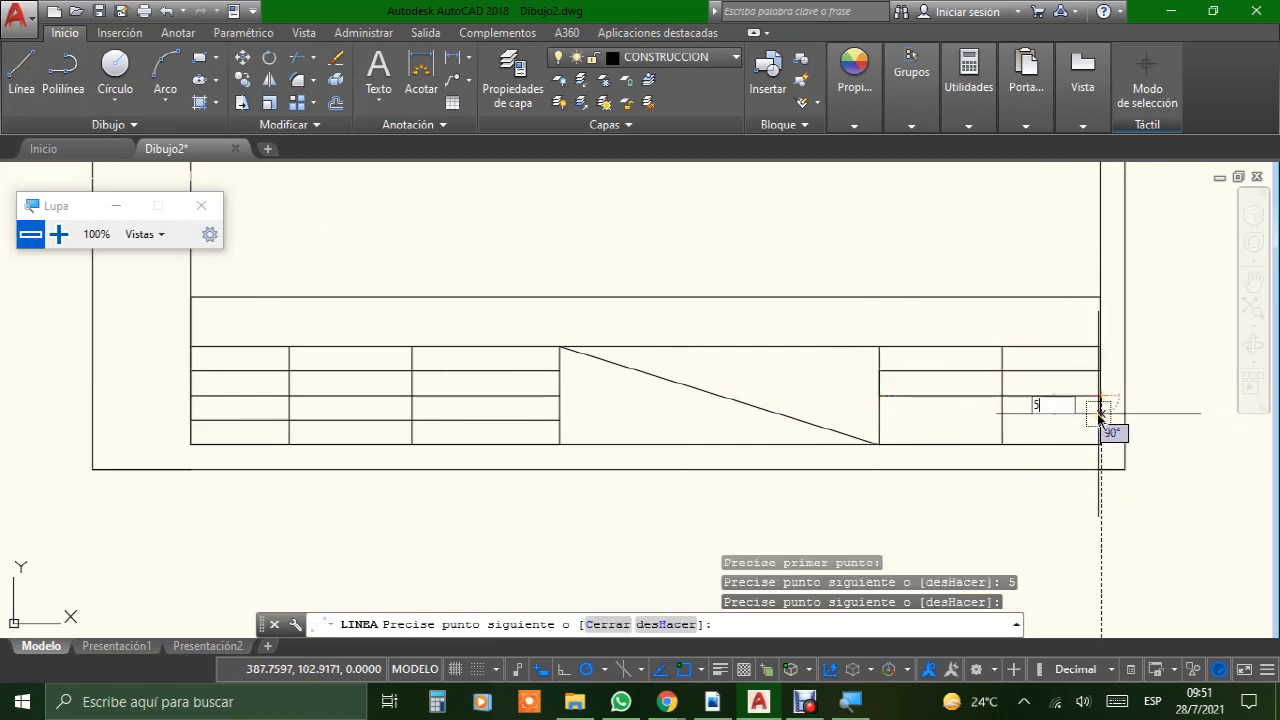
text(5)
key(Return)
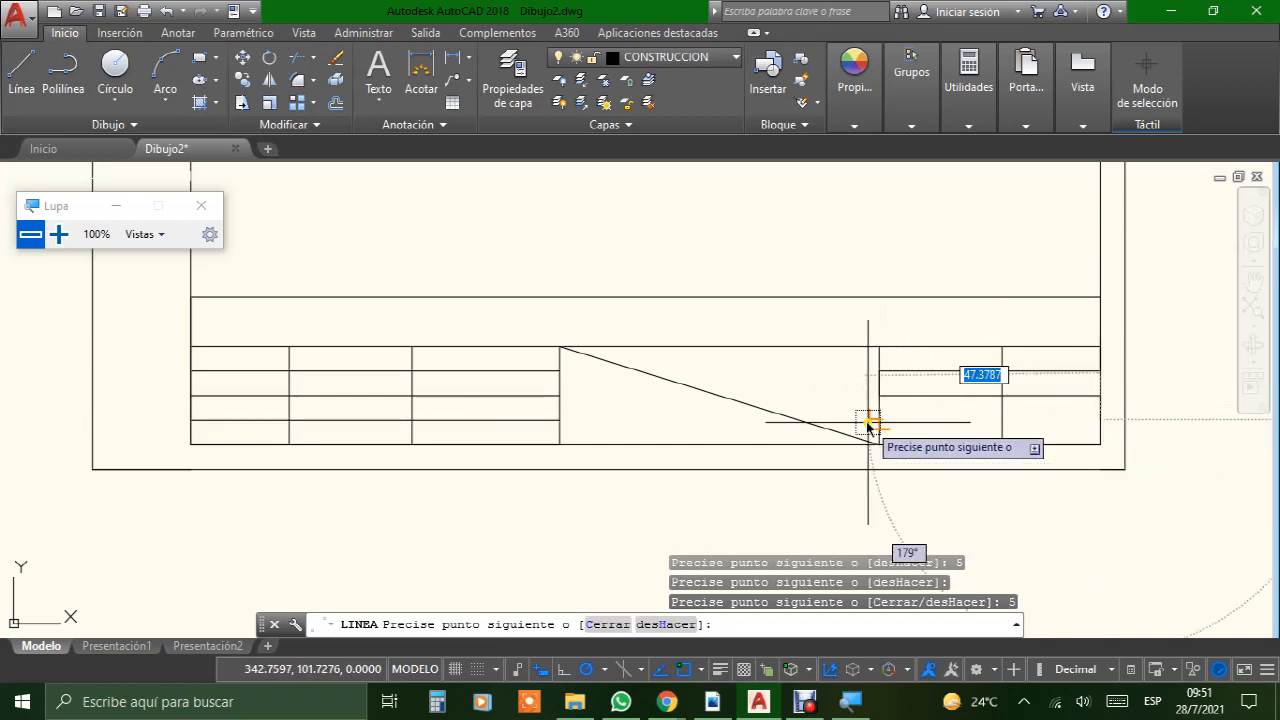
key(Return)
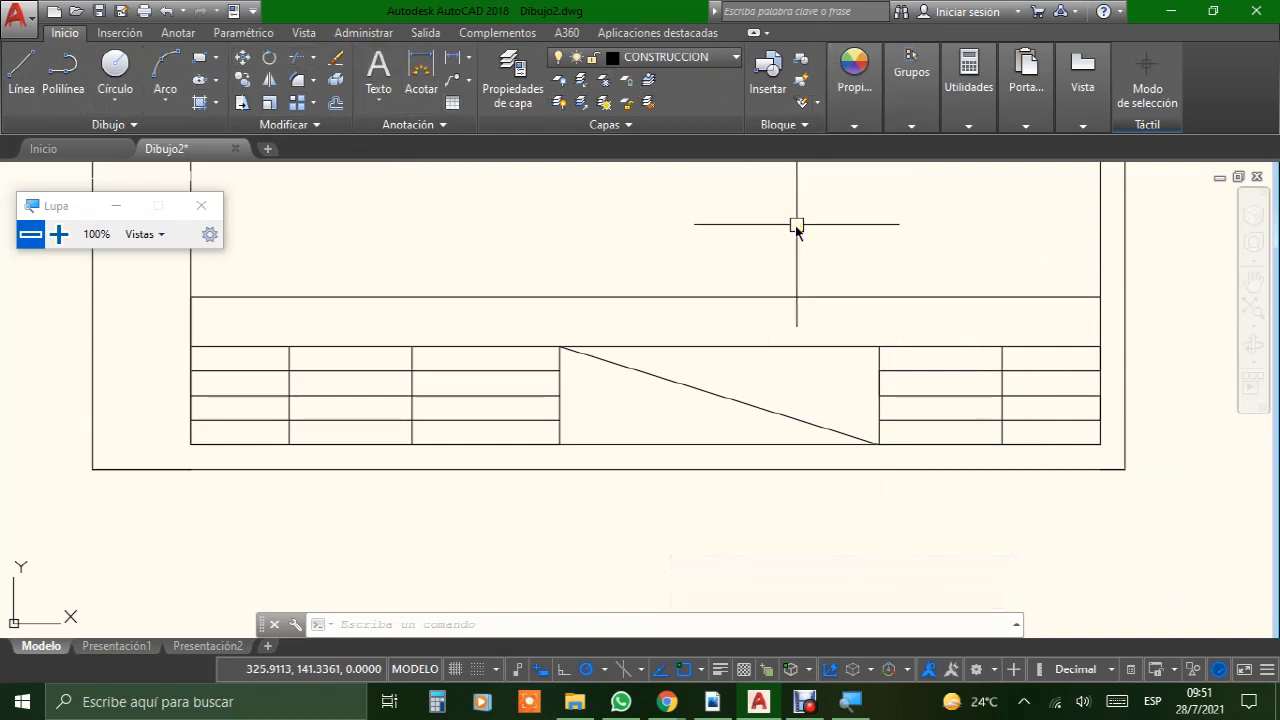
Step: Switch to the FORMATO BUENO PDF and examine its title block
scroll(740, 299, down, 1)
scroll(740, 299, up, 2)
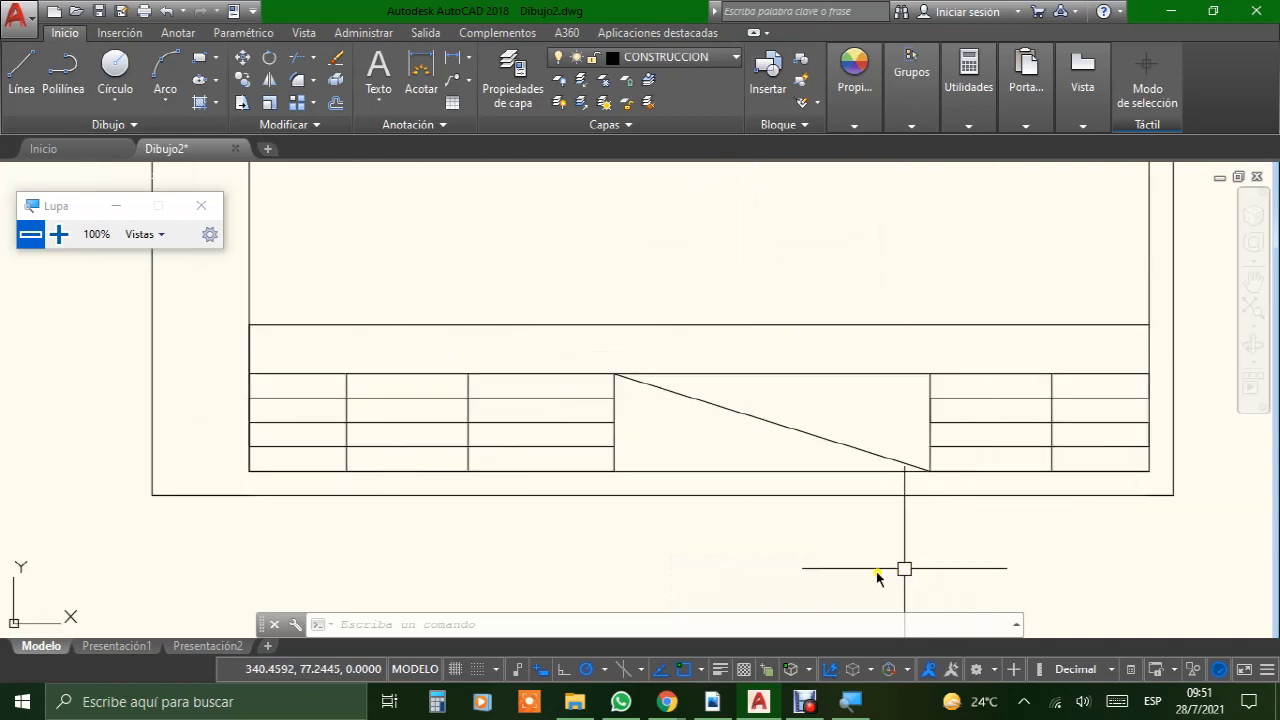
click(704, 705)
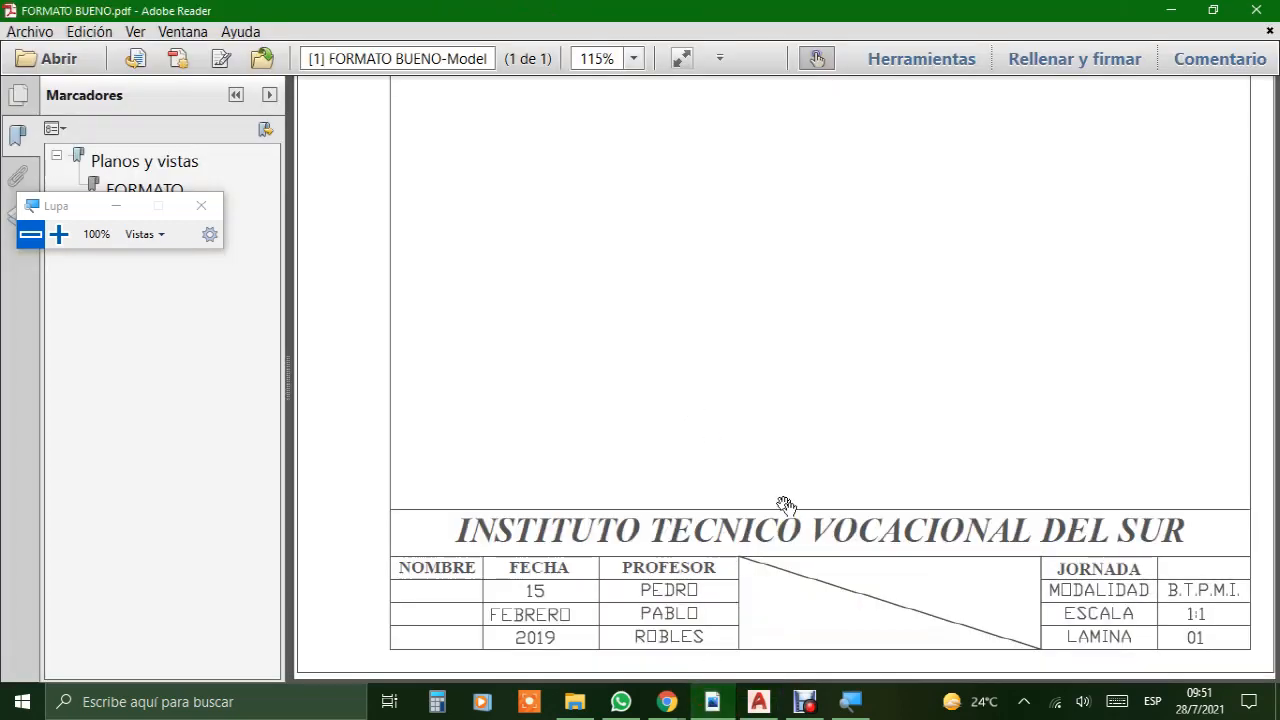
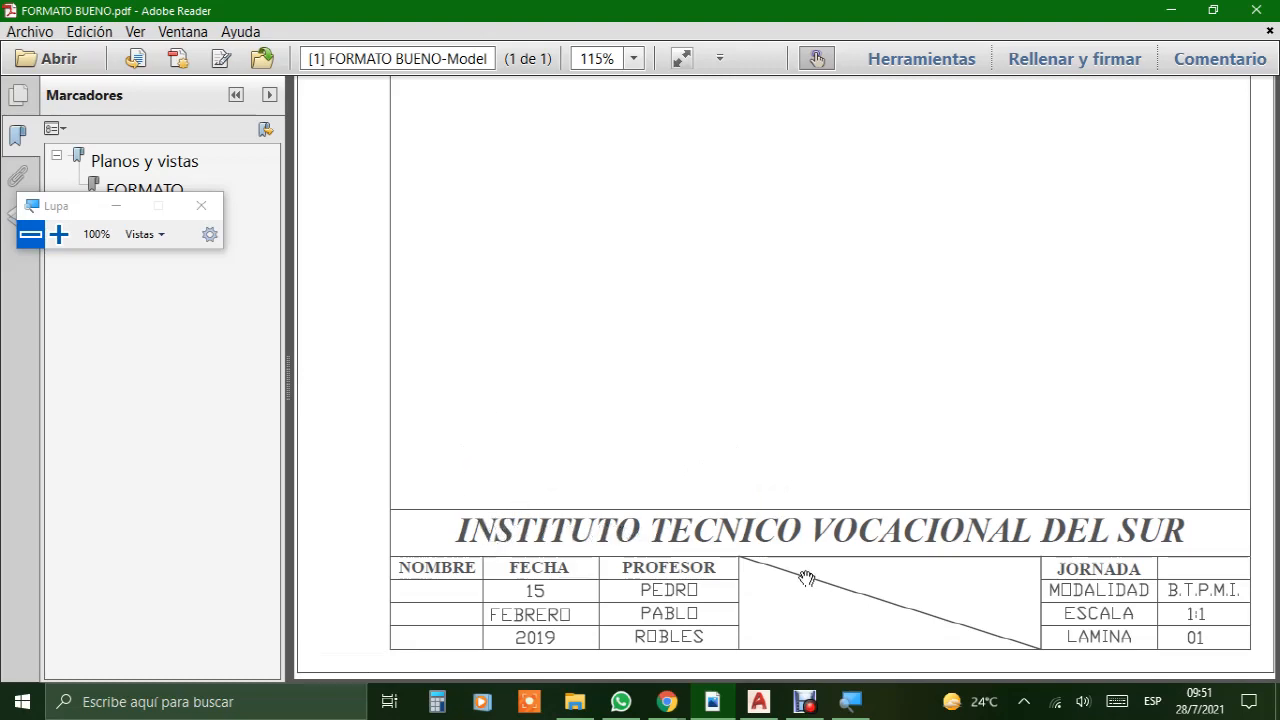
Step: Switch back to the Dibujo2 drawing in AutoCAD and take a magnified look at the multiline text tool
click(806, 704)
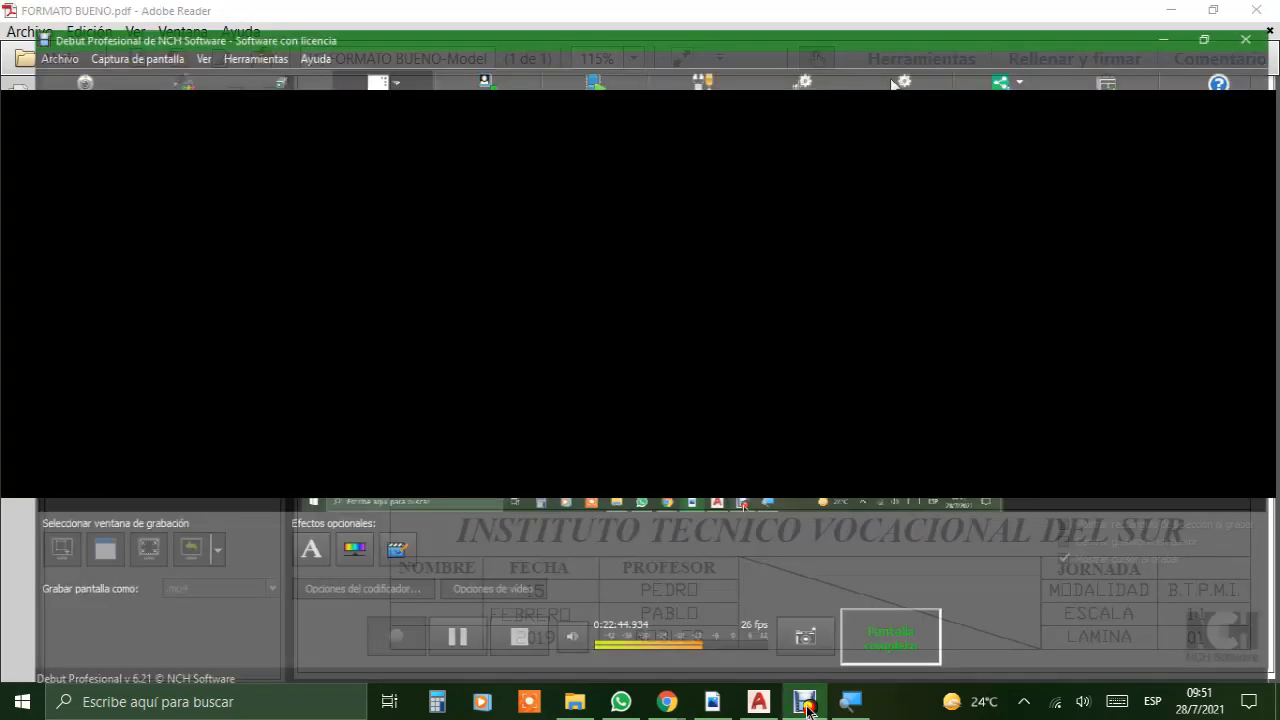
click(759, 701)
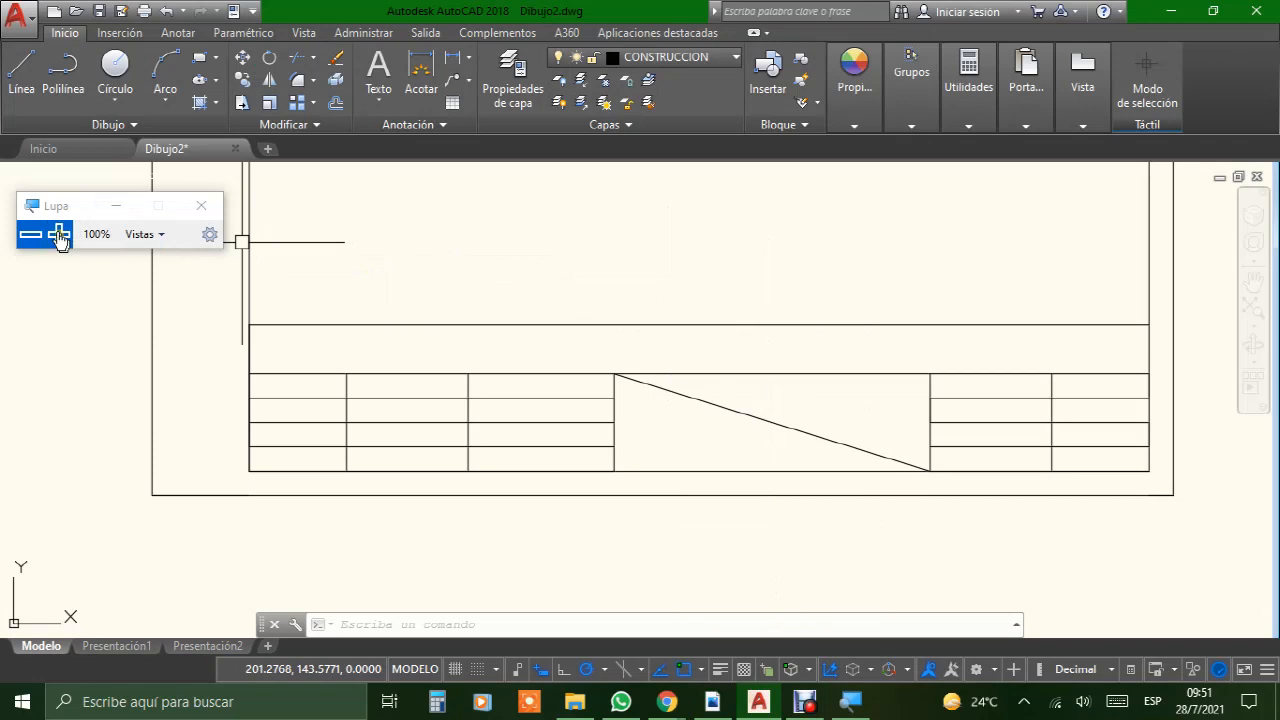
click(58, 236)
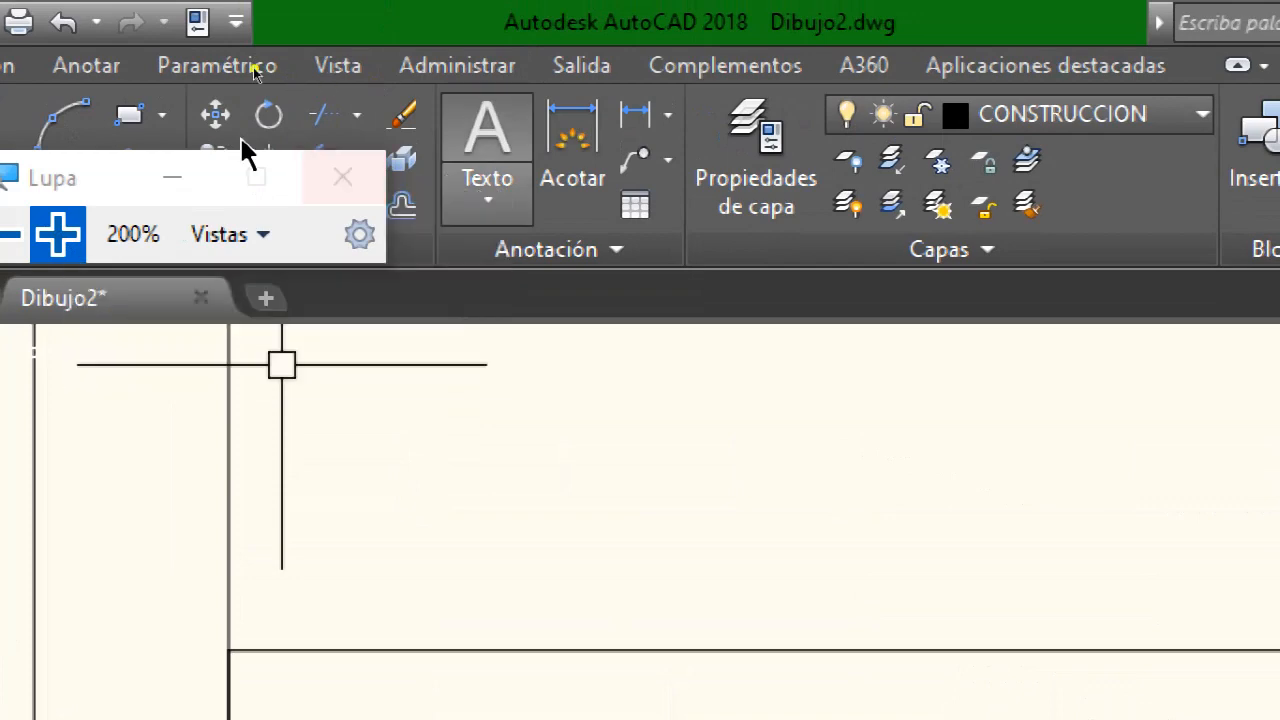
drag(115, 193, 540, 350)
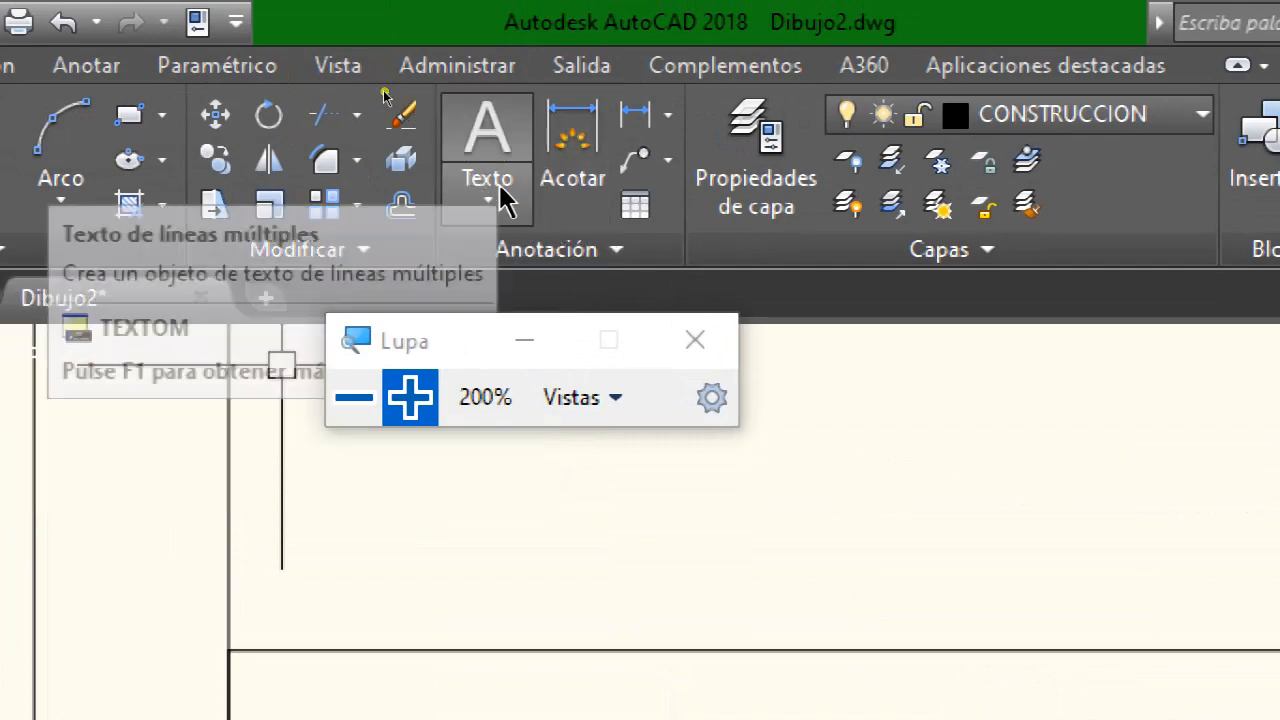
click(358, 400)
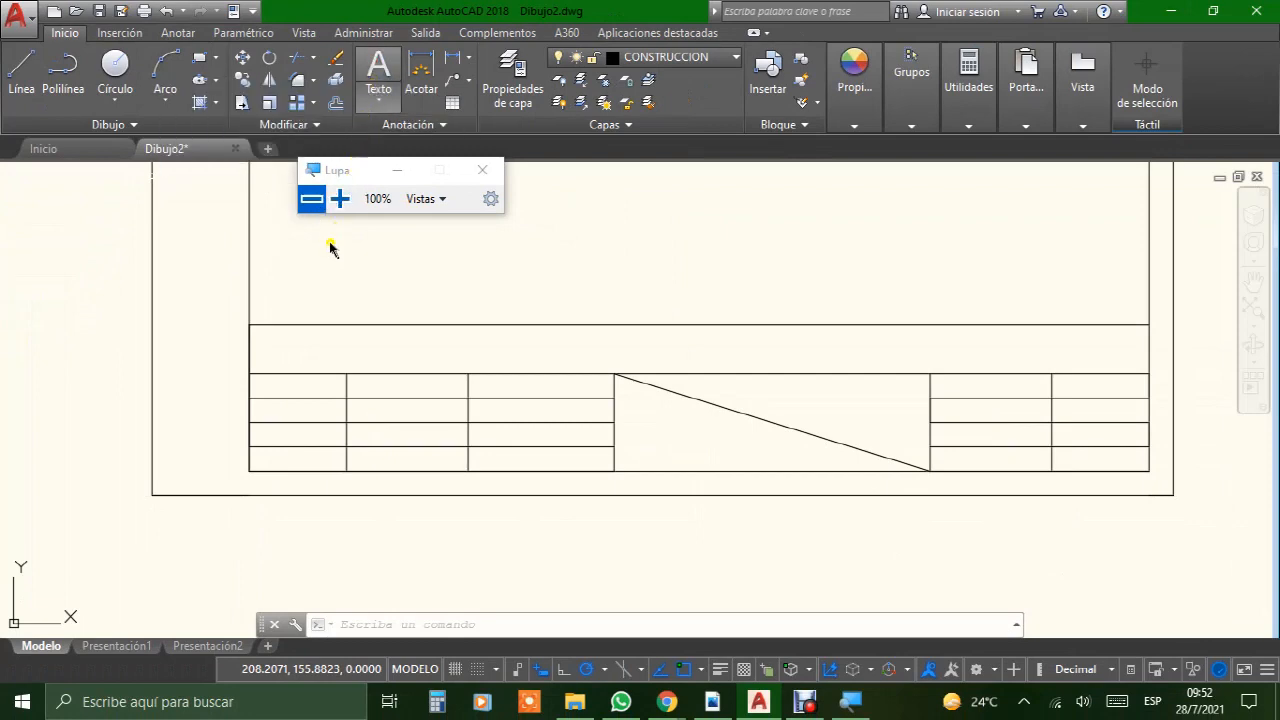
Step: Create a multiline text box spanning the title block's full-width header row and enter "INSTITUTO TECNICO VOCACIONAL DEL SUR"
click(380, 68)
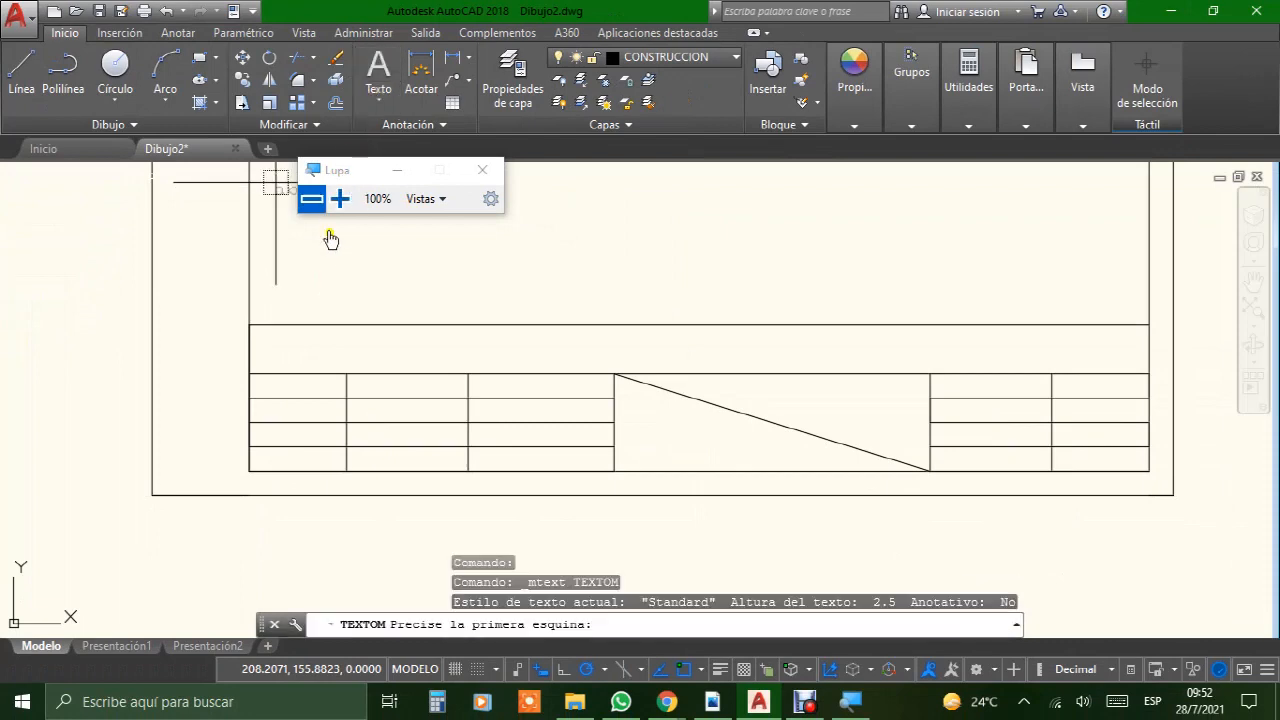
click(250, 326)
click(250, 326)
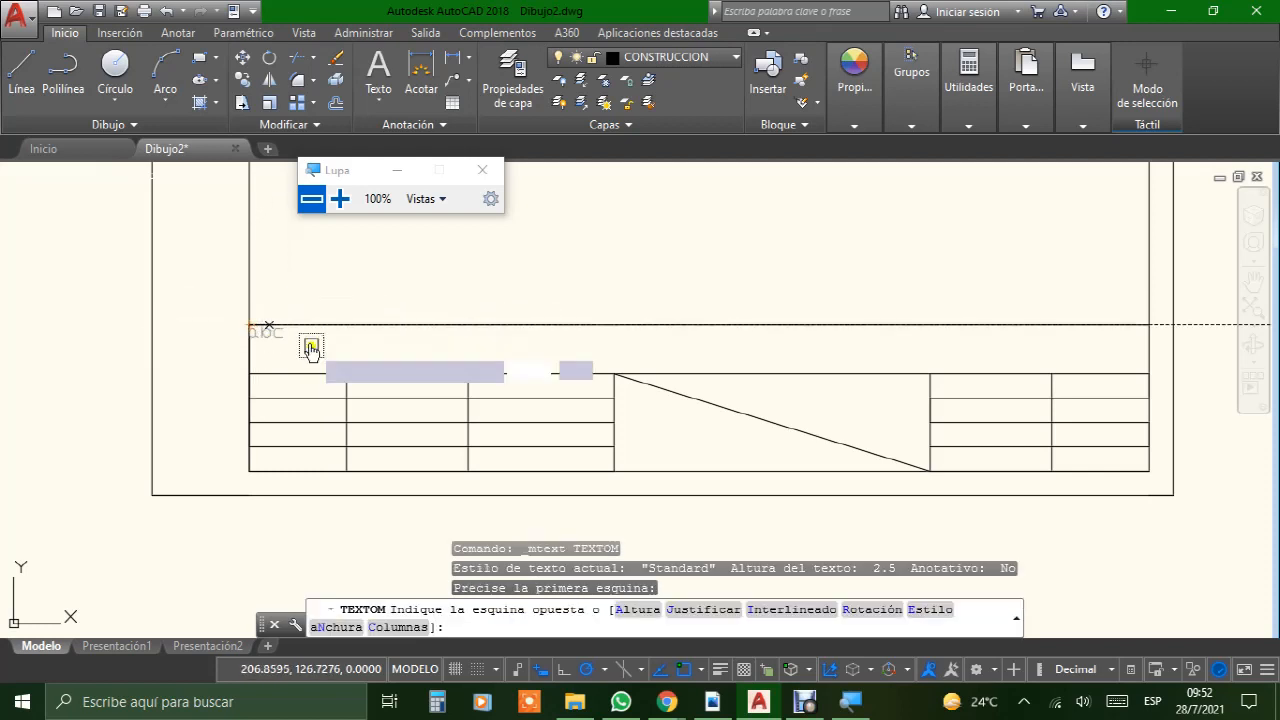
click(1150, 376)
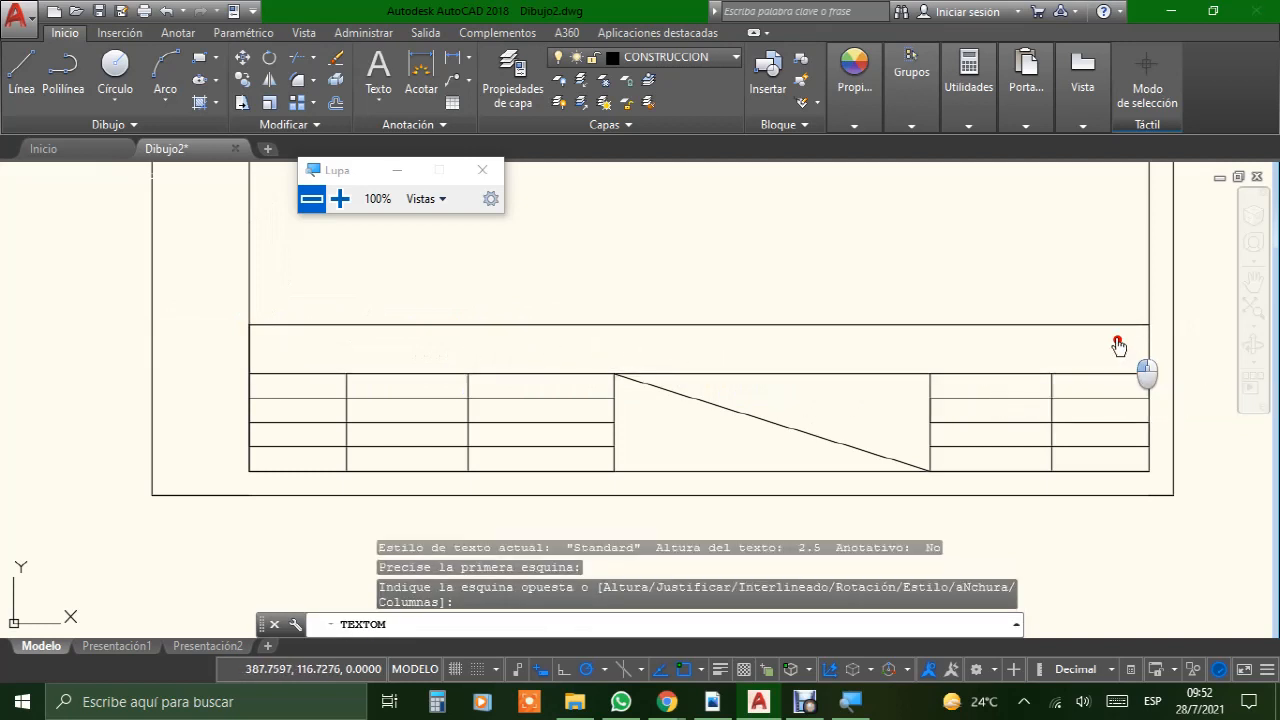
click(945, 308)
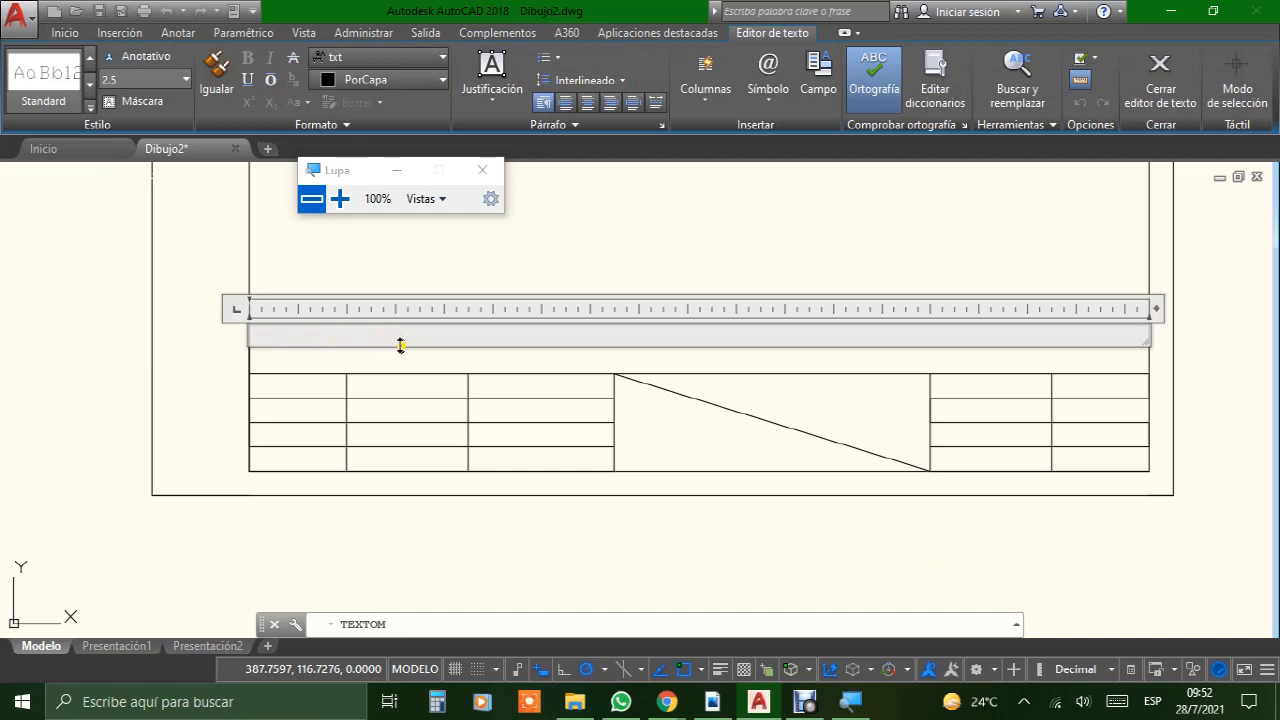
click(317, 334)
text(INSTITUTO TE)
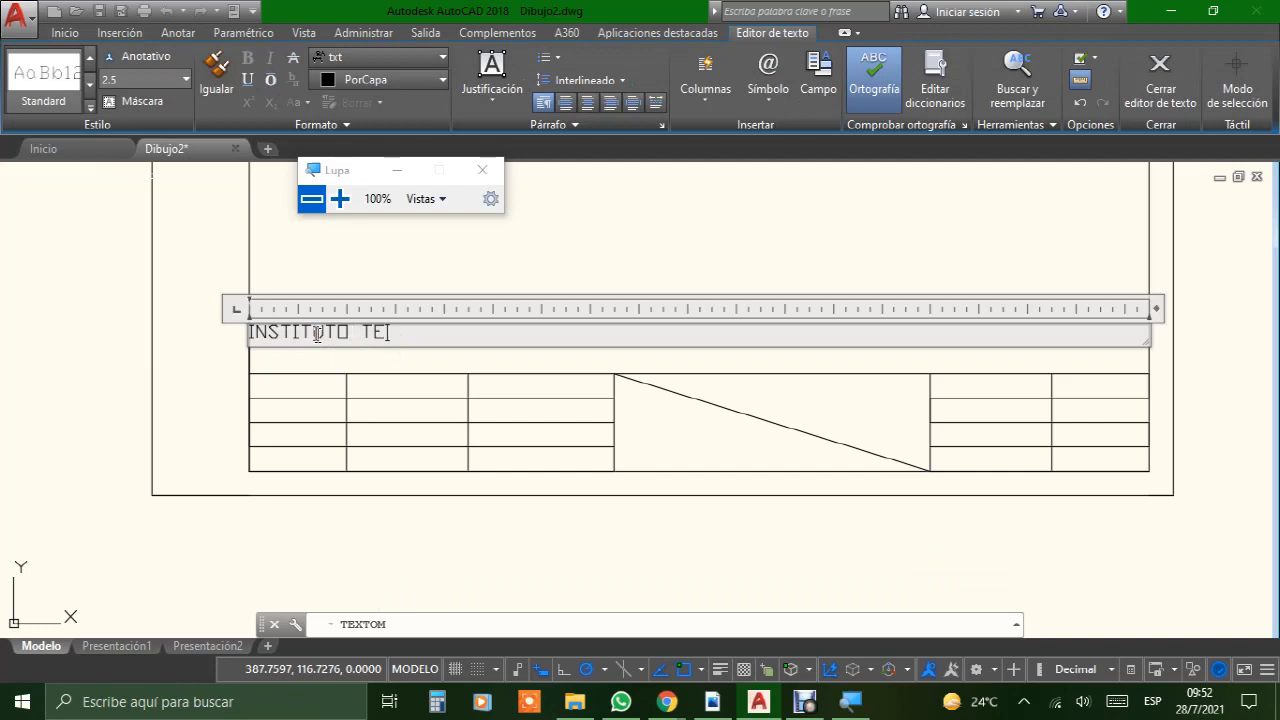
text(CNICO VOCACI)
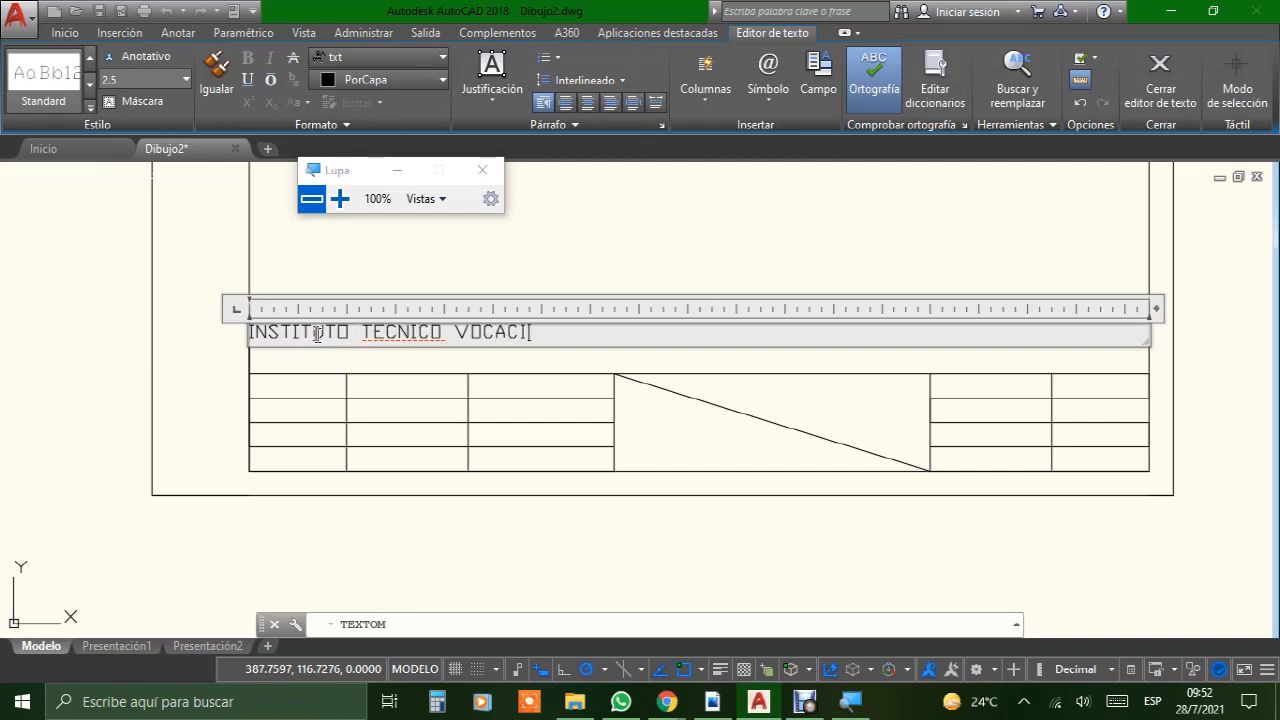
text(ONAL DEL SUR)
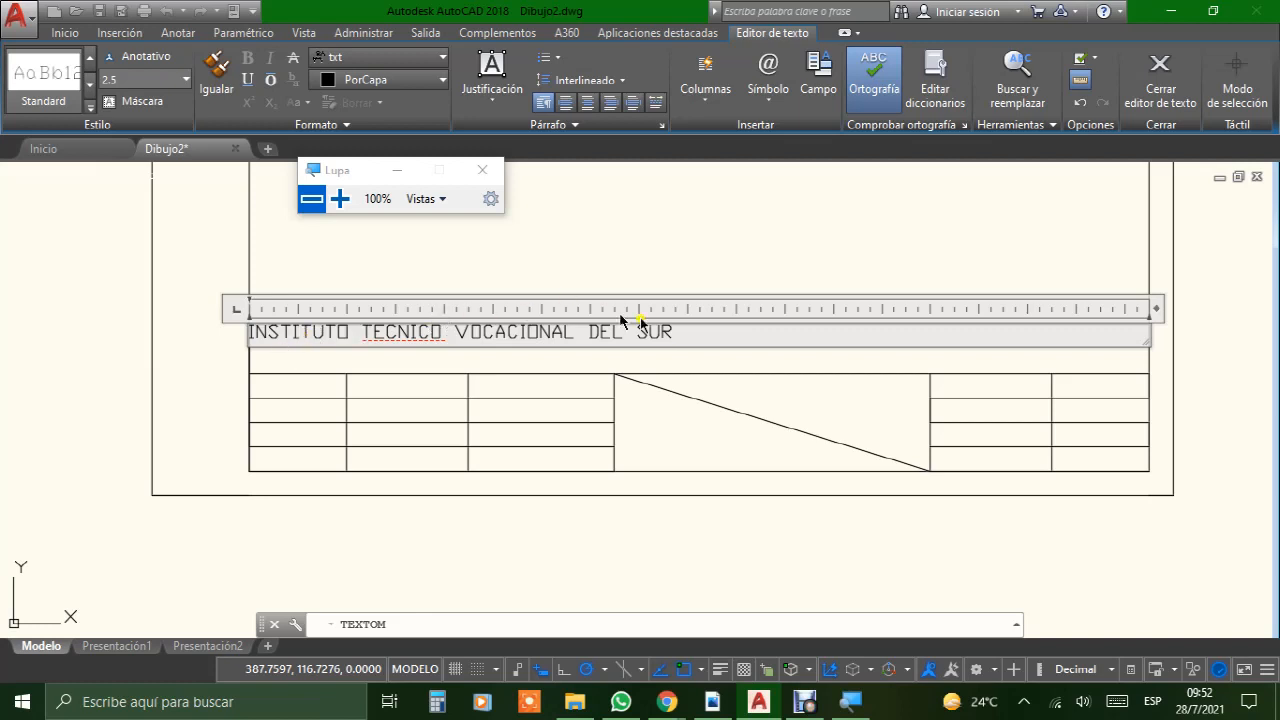
Step: Format the entire header text in Times New Roman, bold and italic, and close the text editor
drag(679, 331, 249, 332)
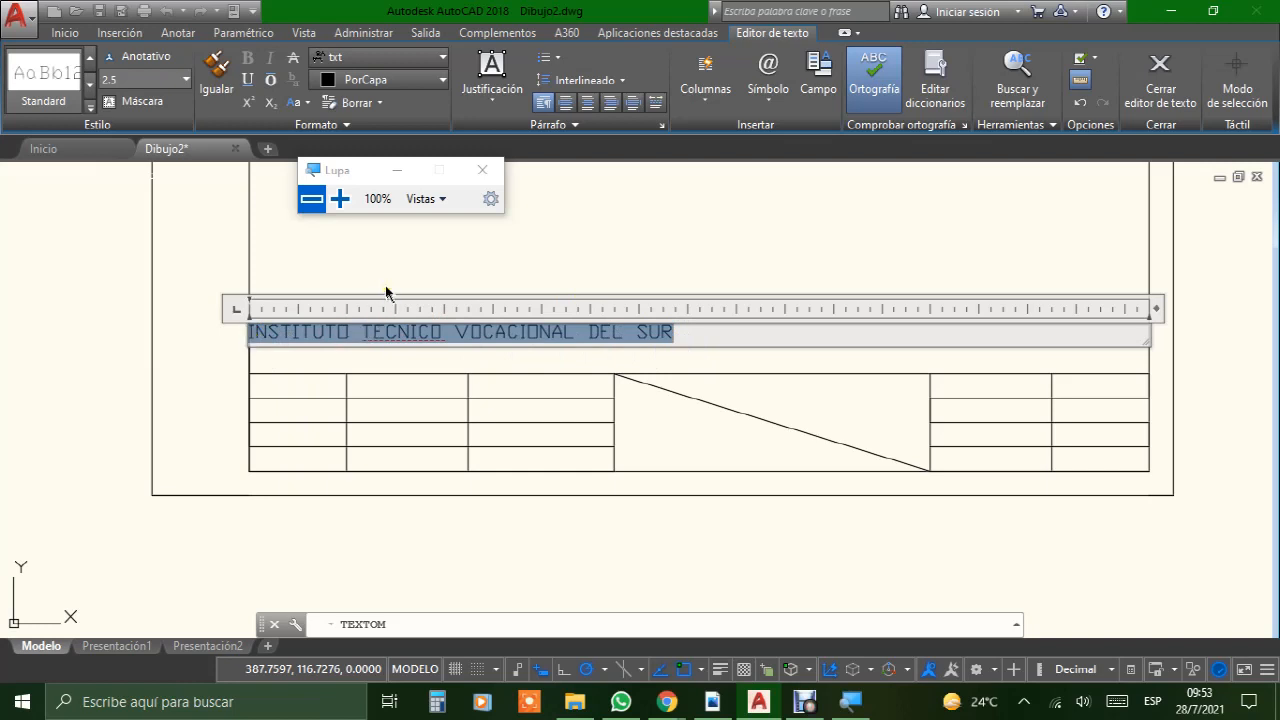
click(399, 64)
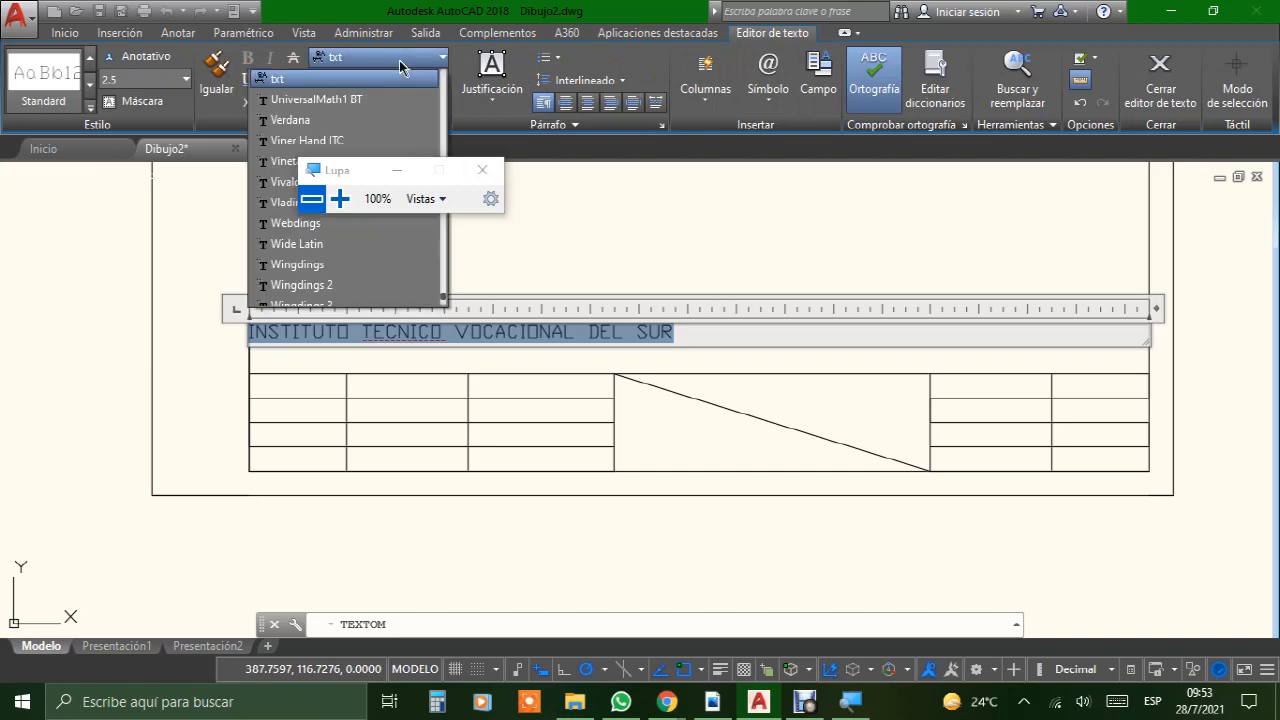
click(338, 199)
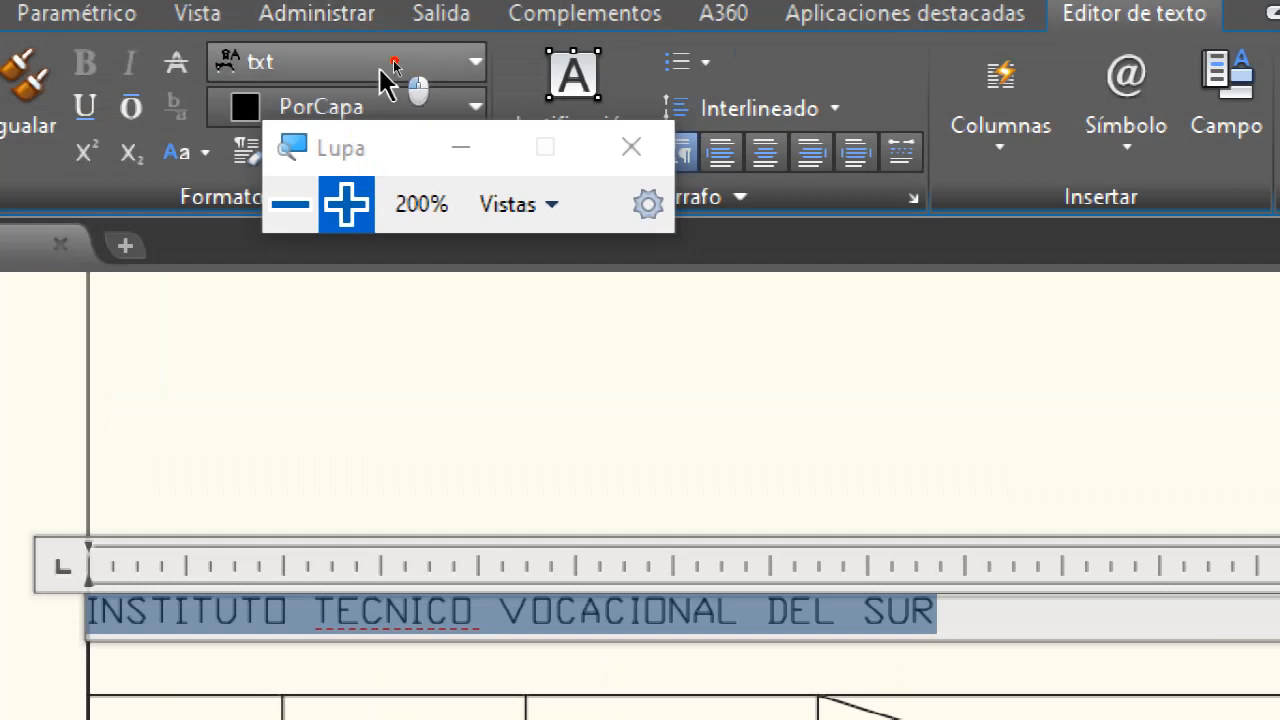
click(388, 66)
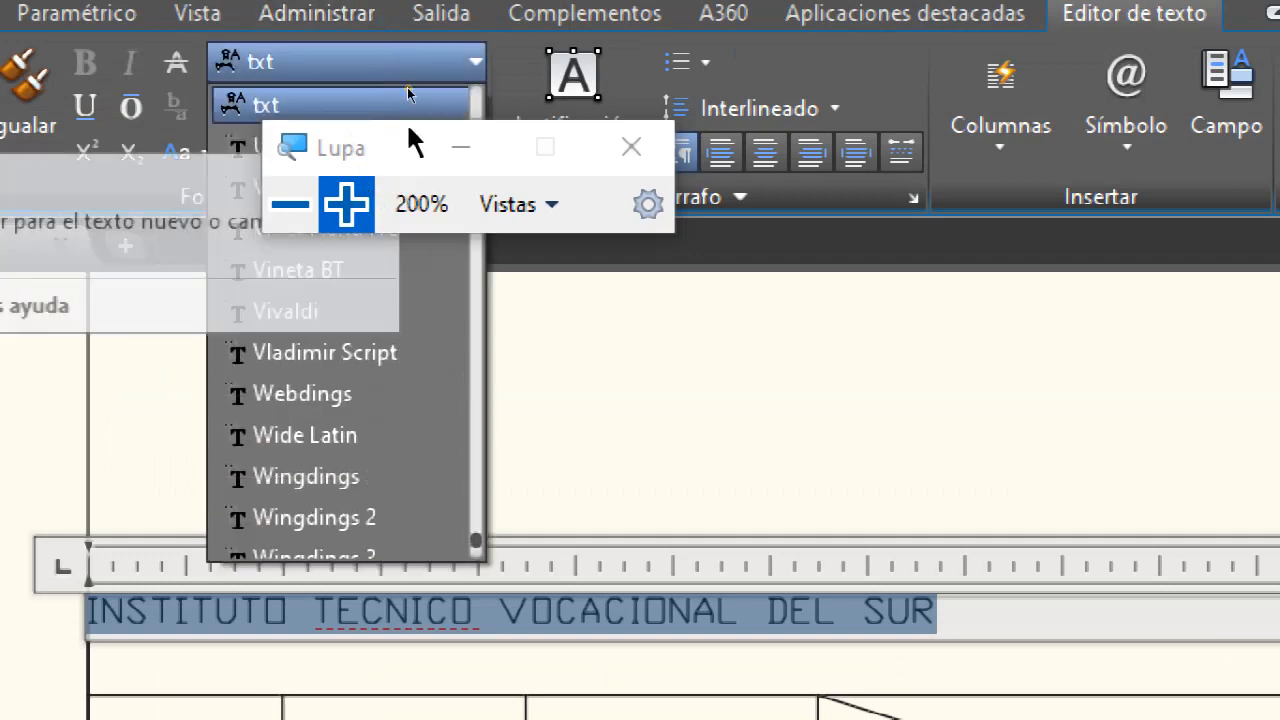
drag(415, 143, 736, 206)
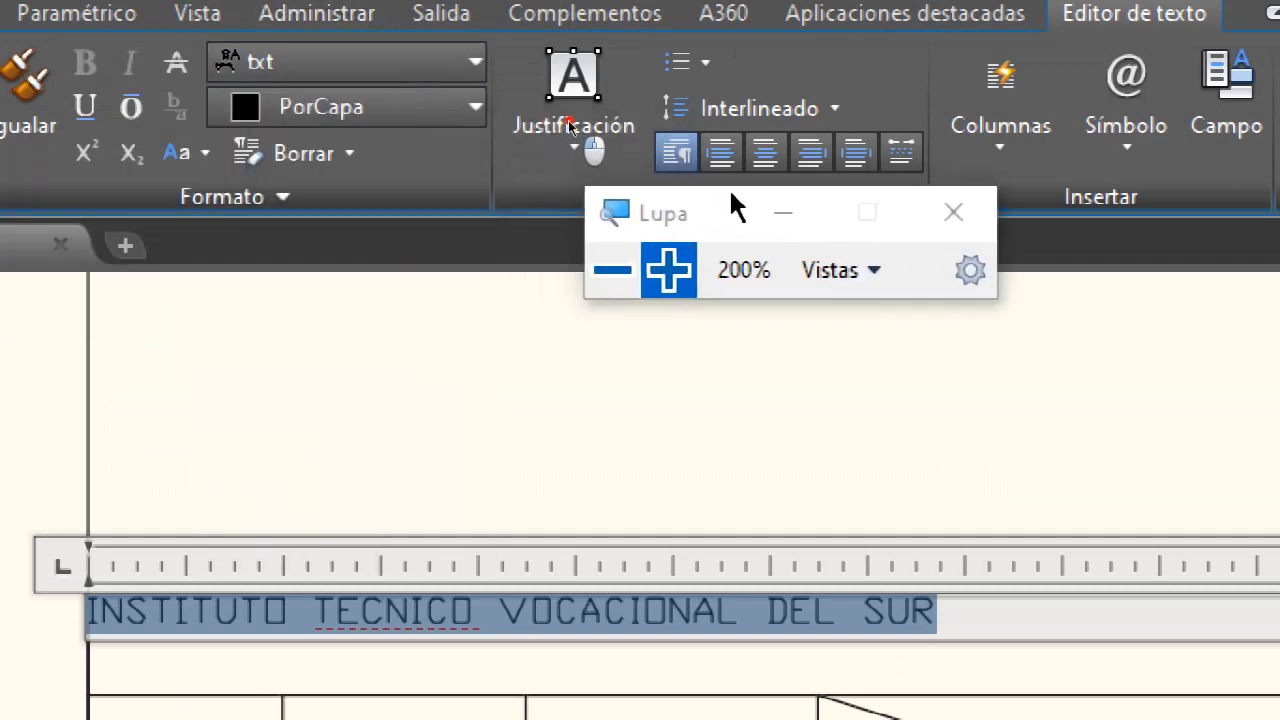
click(418, 64)
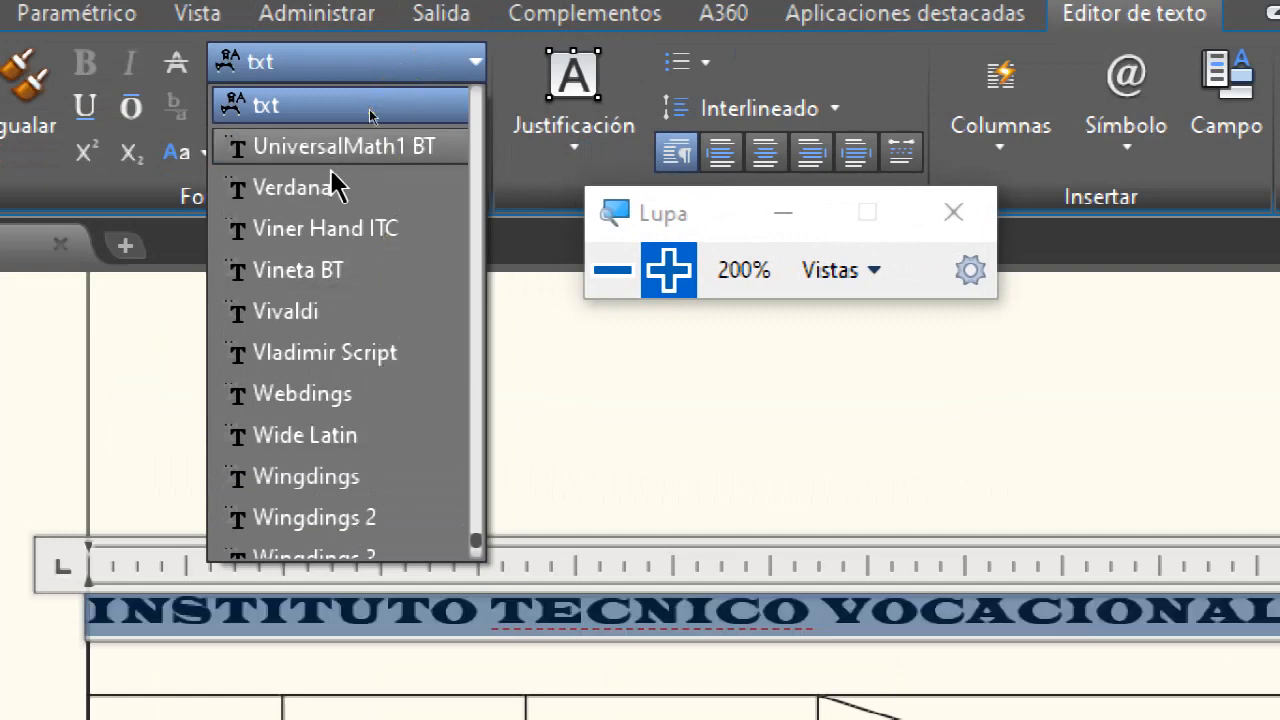
scroll(375, 230, up, 4)
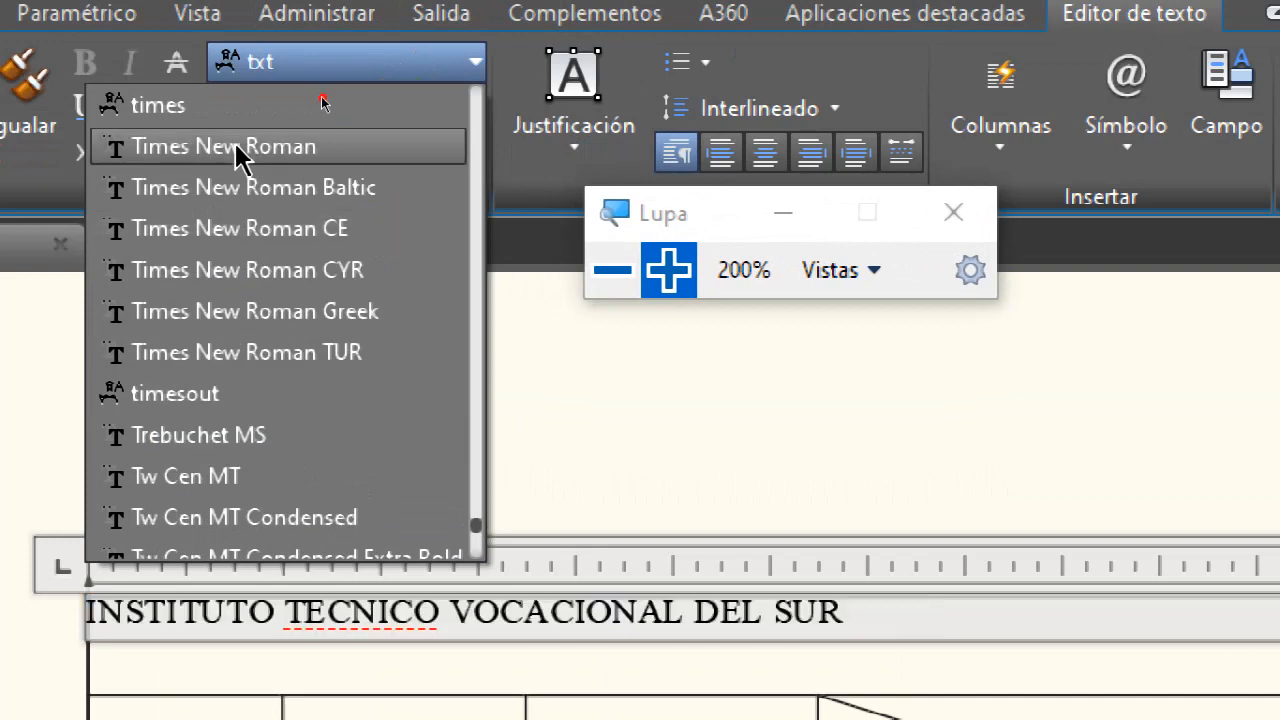
click(240, 150)
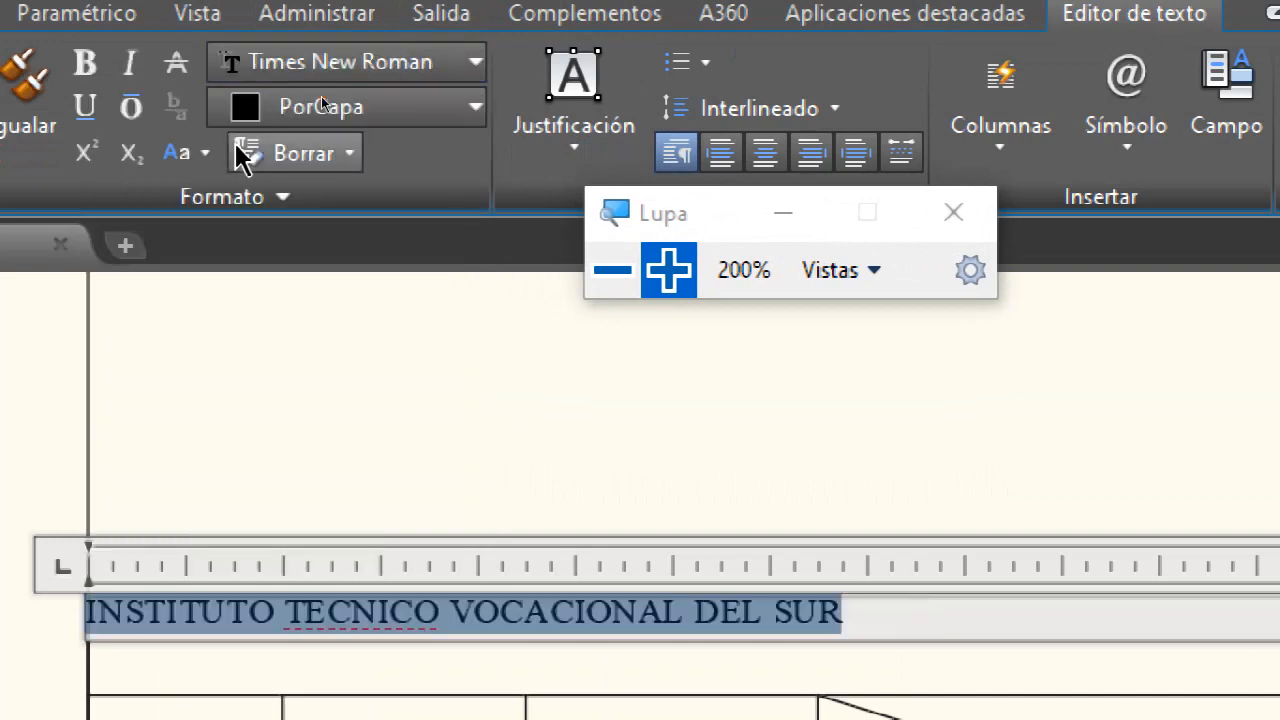
click(87, 62)
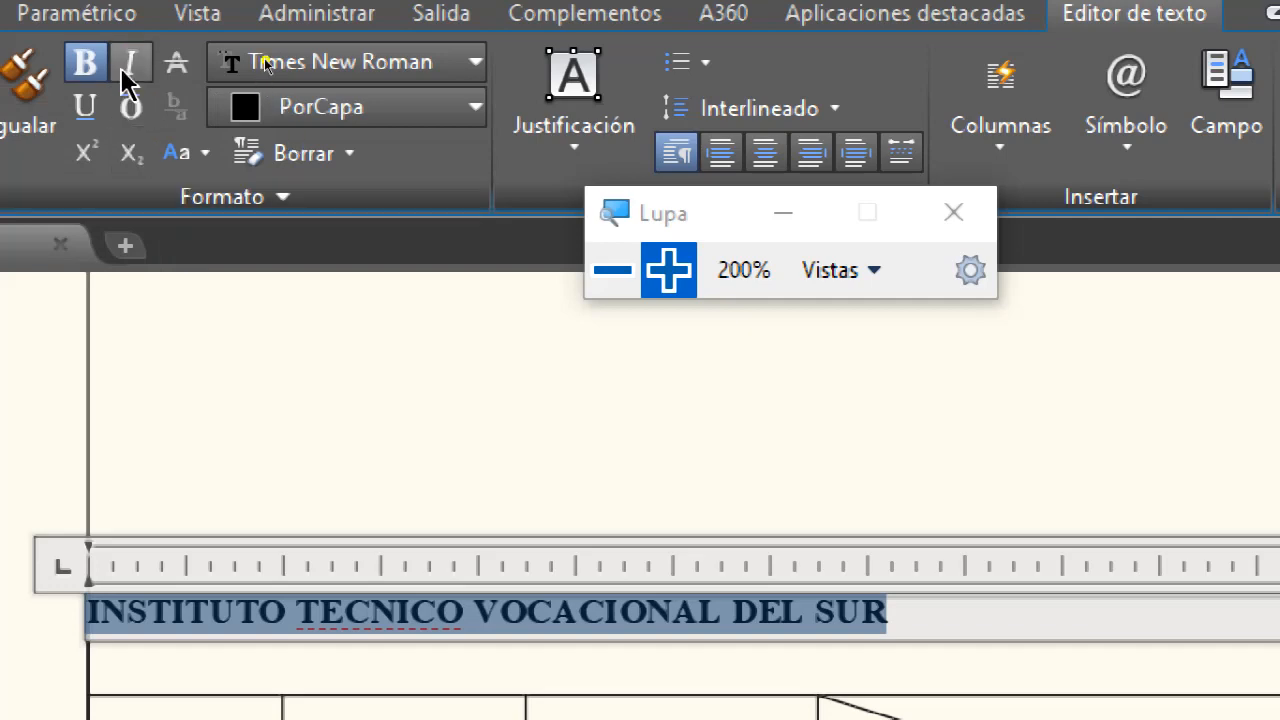
click(138, 64)
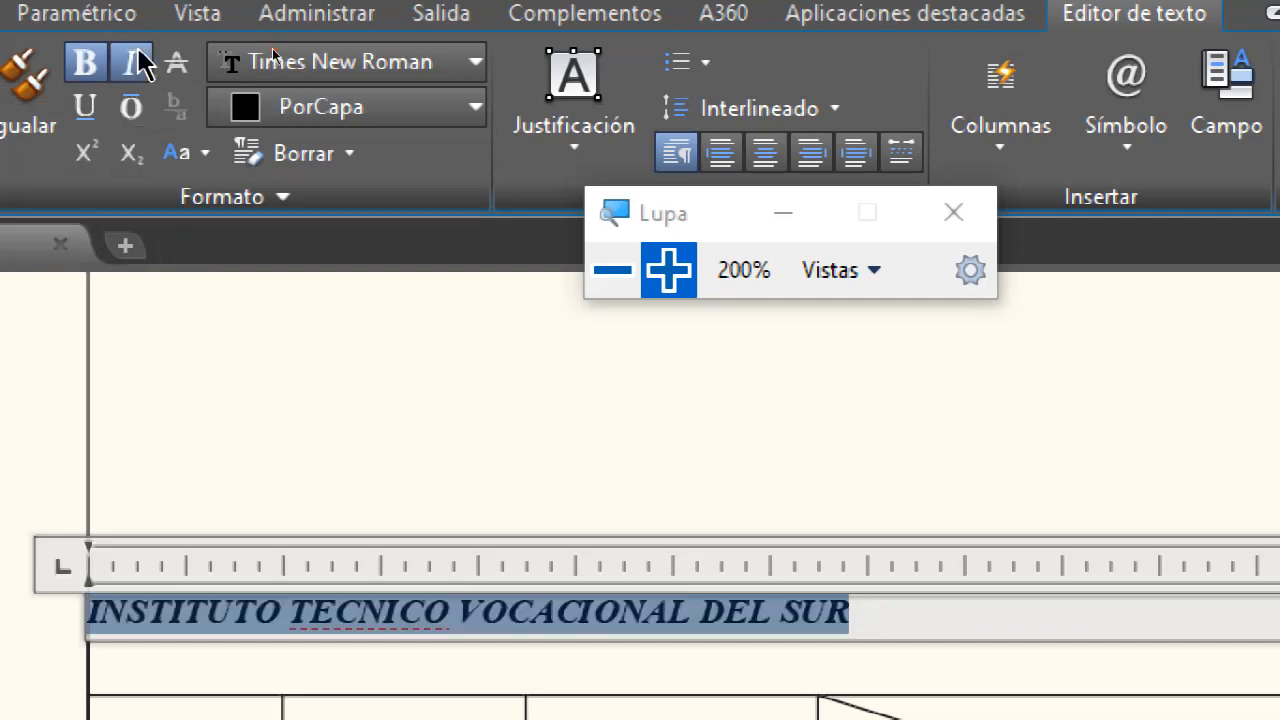
click(610, 272)
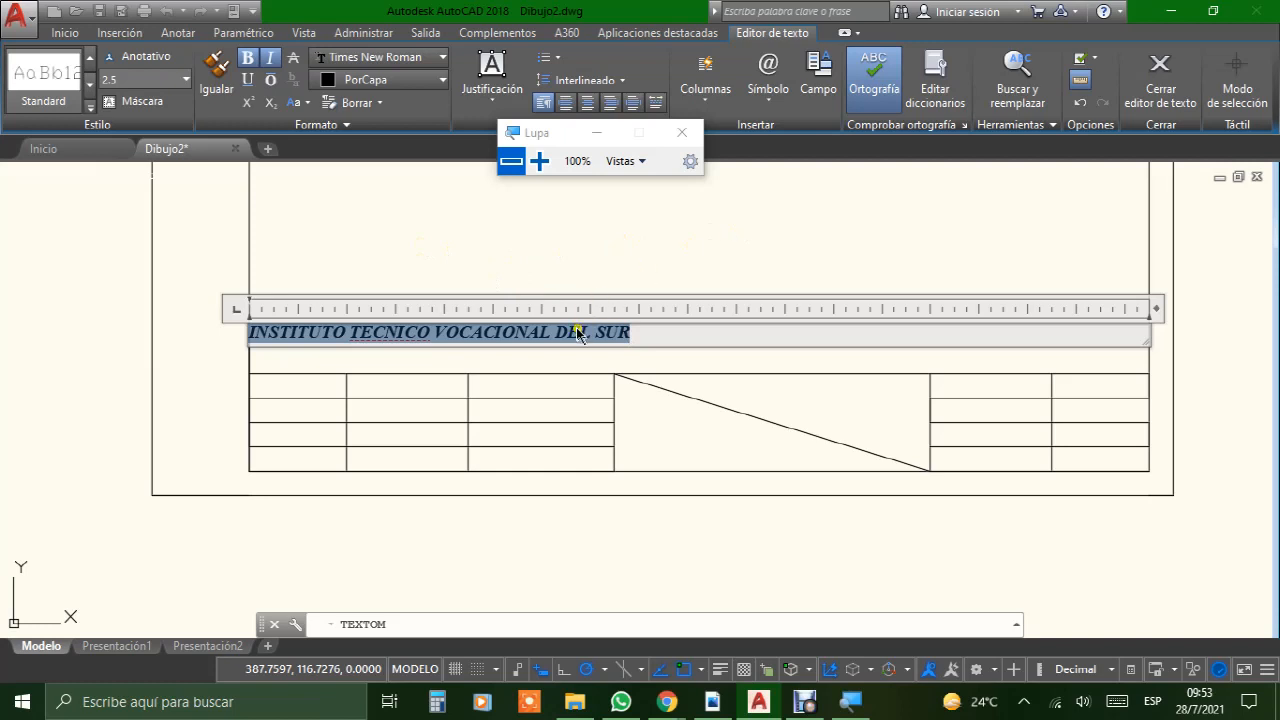
click(175, 80)
click(317, 195)
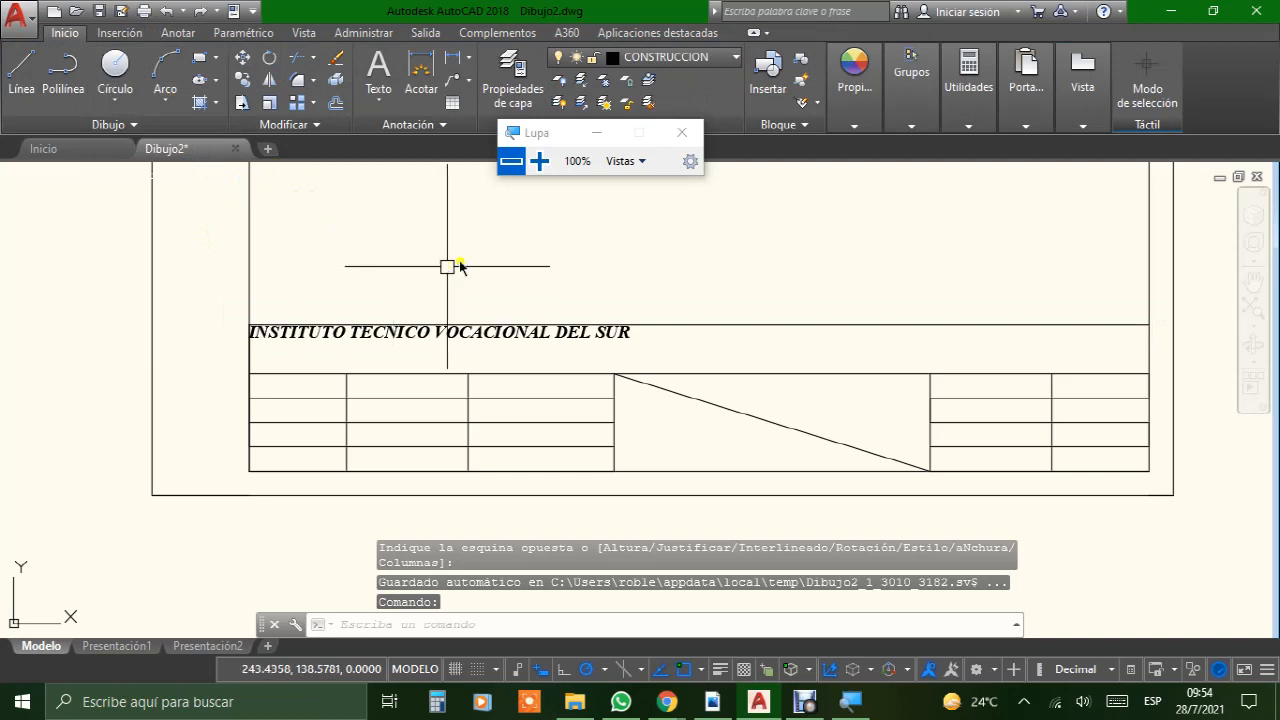
Step: Reopen the title block's header text for editing and select all of its characters
click(665, 356)
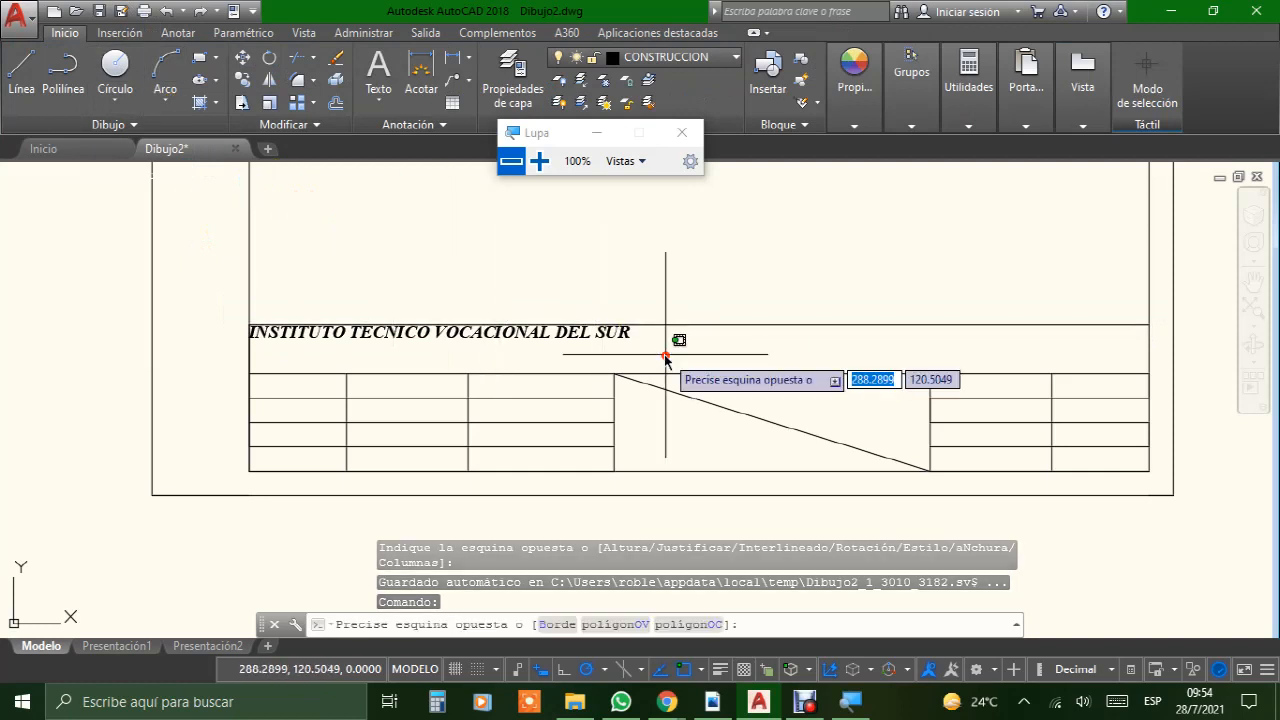
click(503, 340)
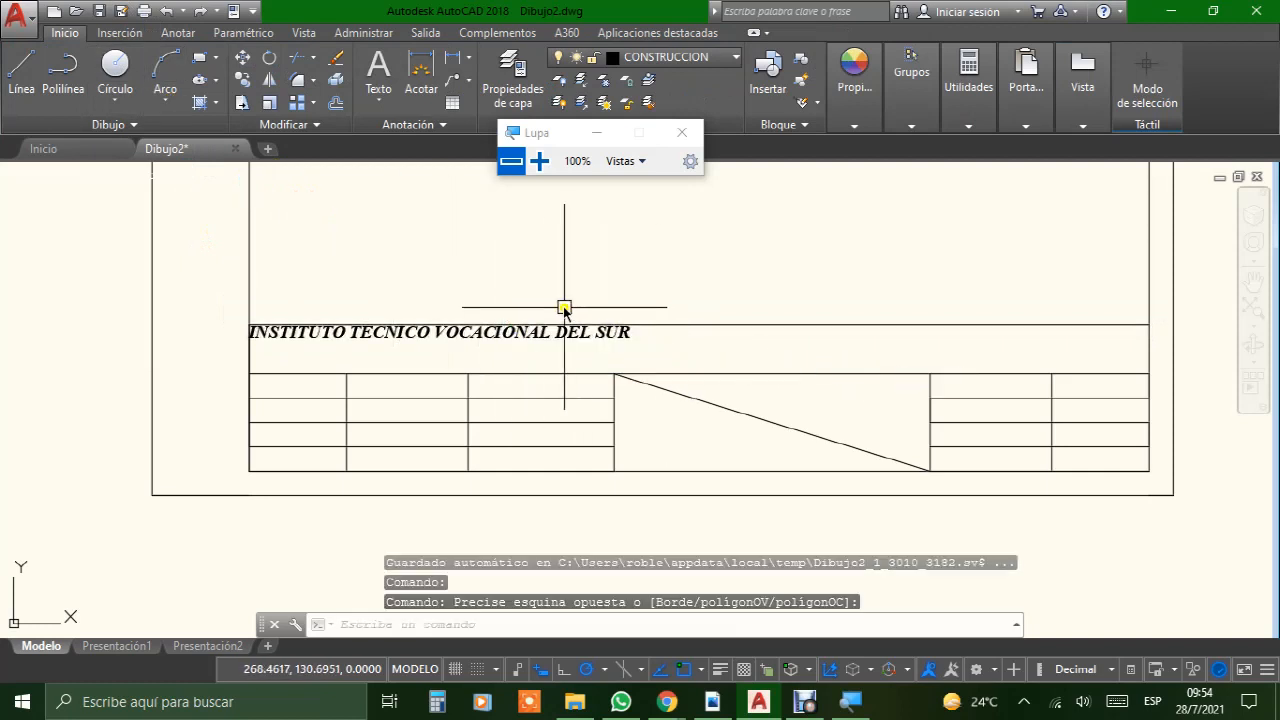
click(518, 335)
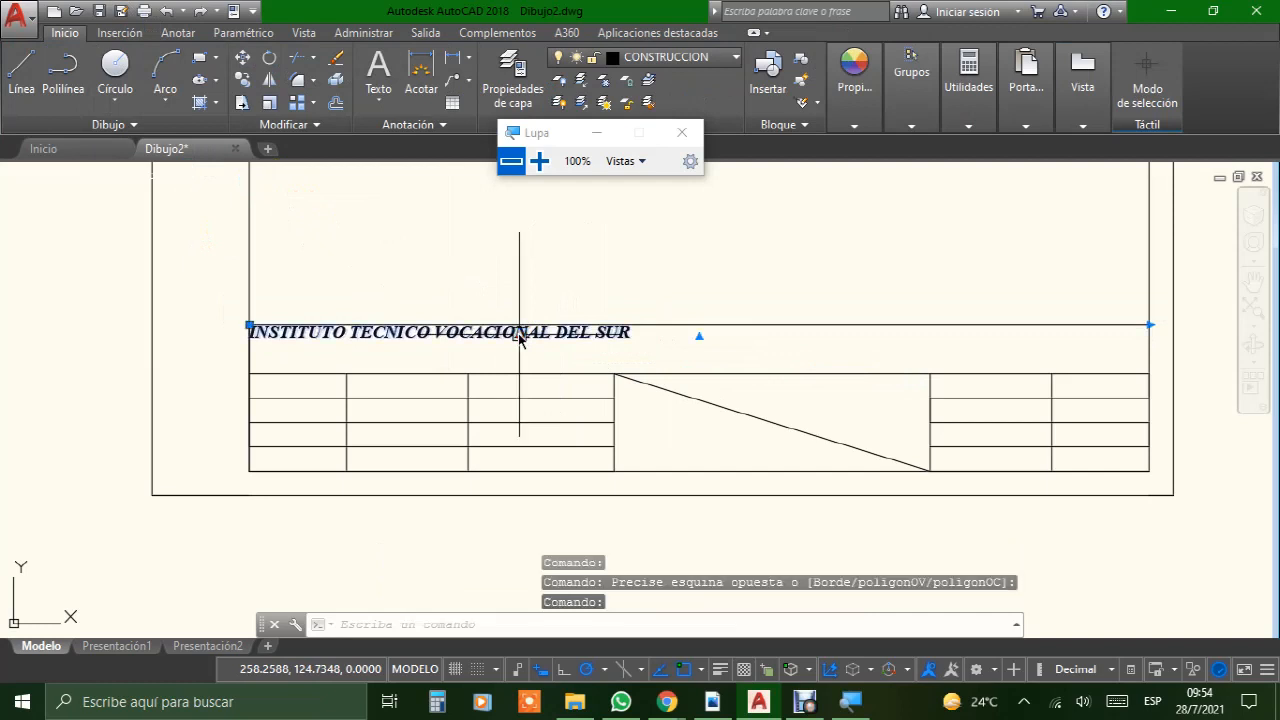
double_click(519, 335)
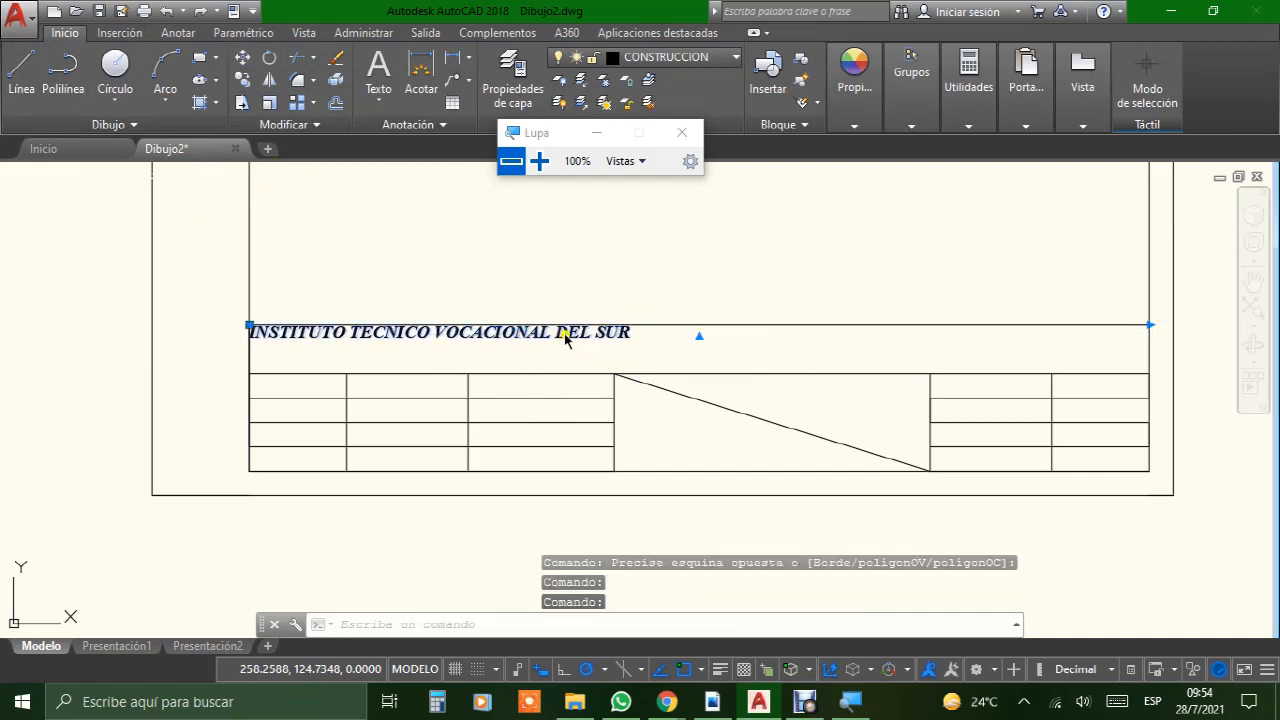
double_click(564, 335)
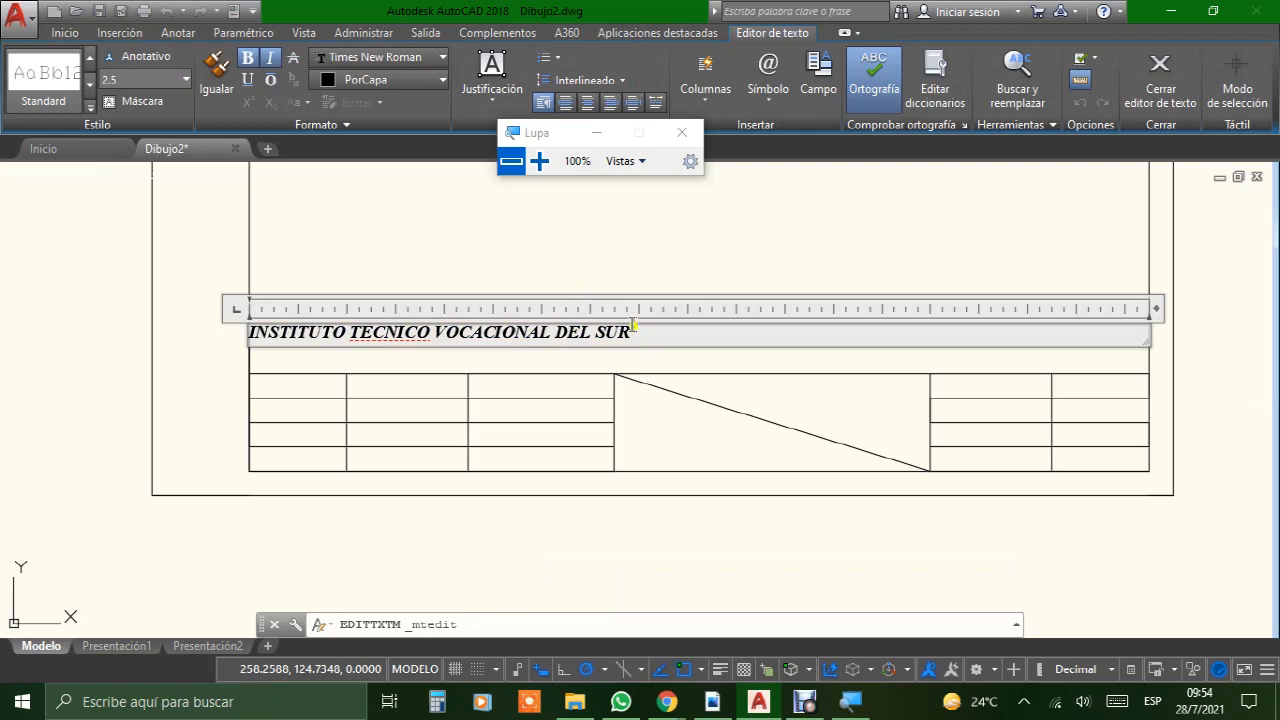
drag(631, 333, 246, 333)
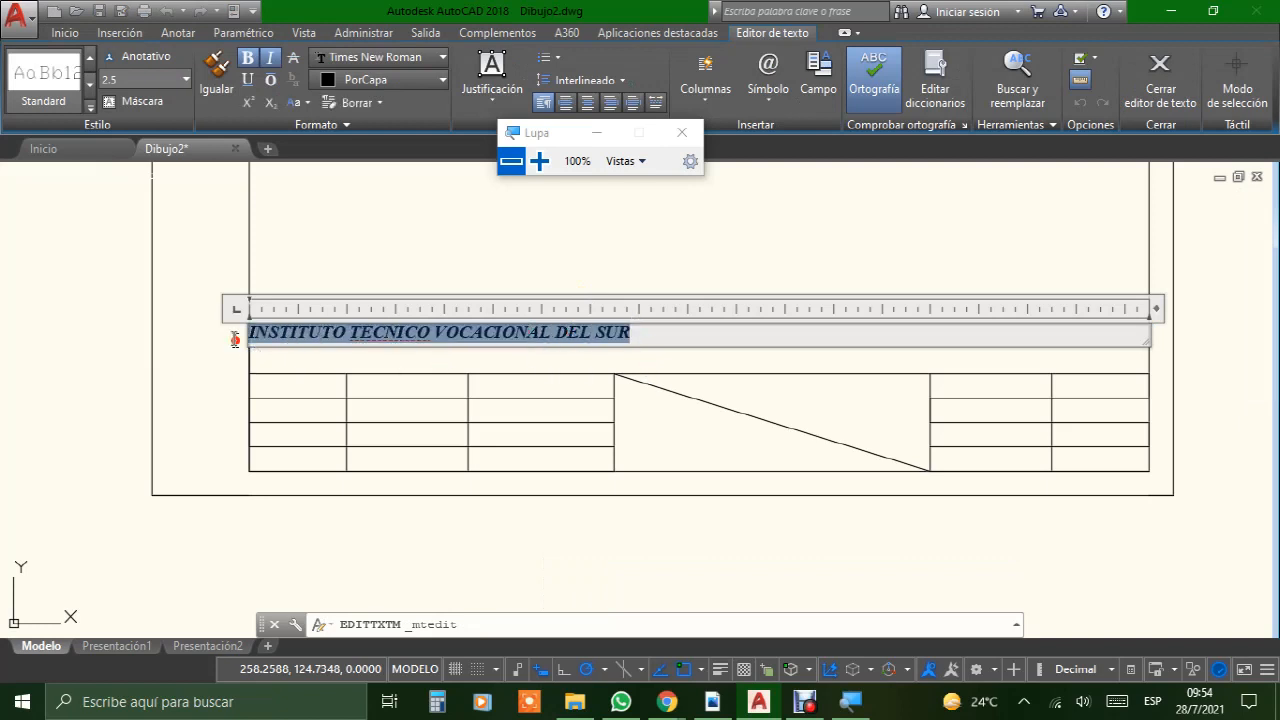
Step: Try to set the selected header text's height to 5.0
click(144, 79)
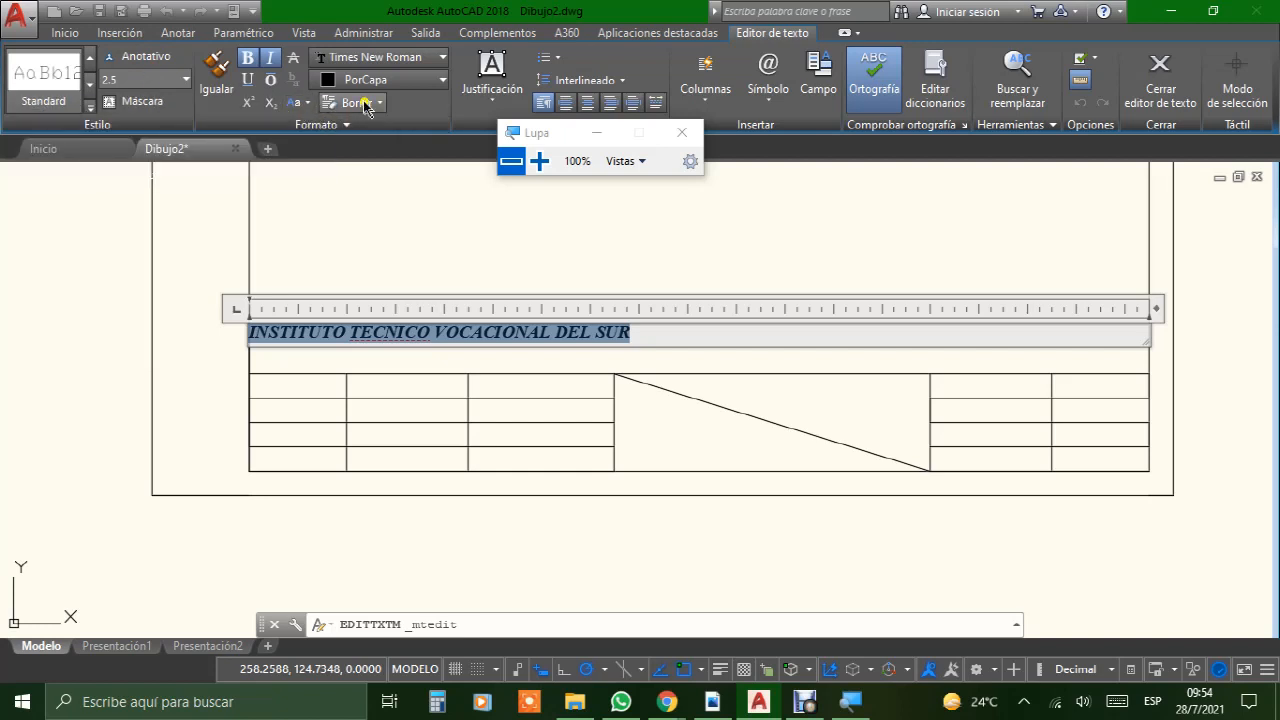
click(349, 125)
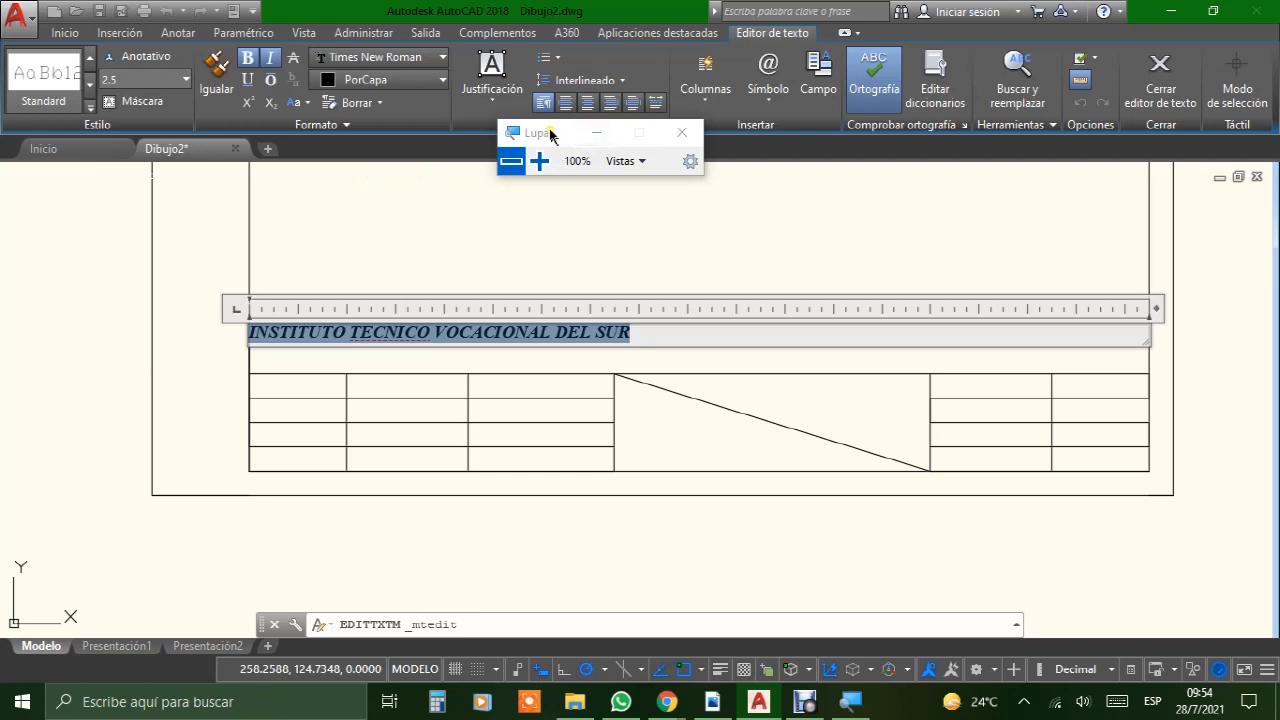
drag(549, 130, 569, 149)
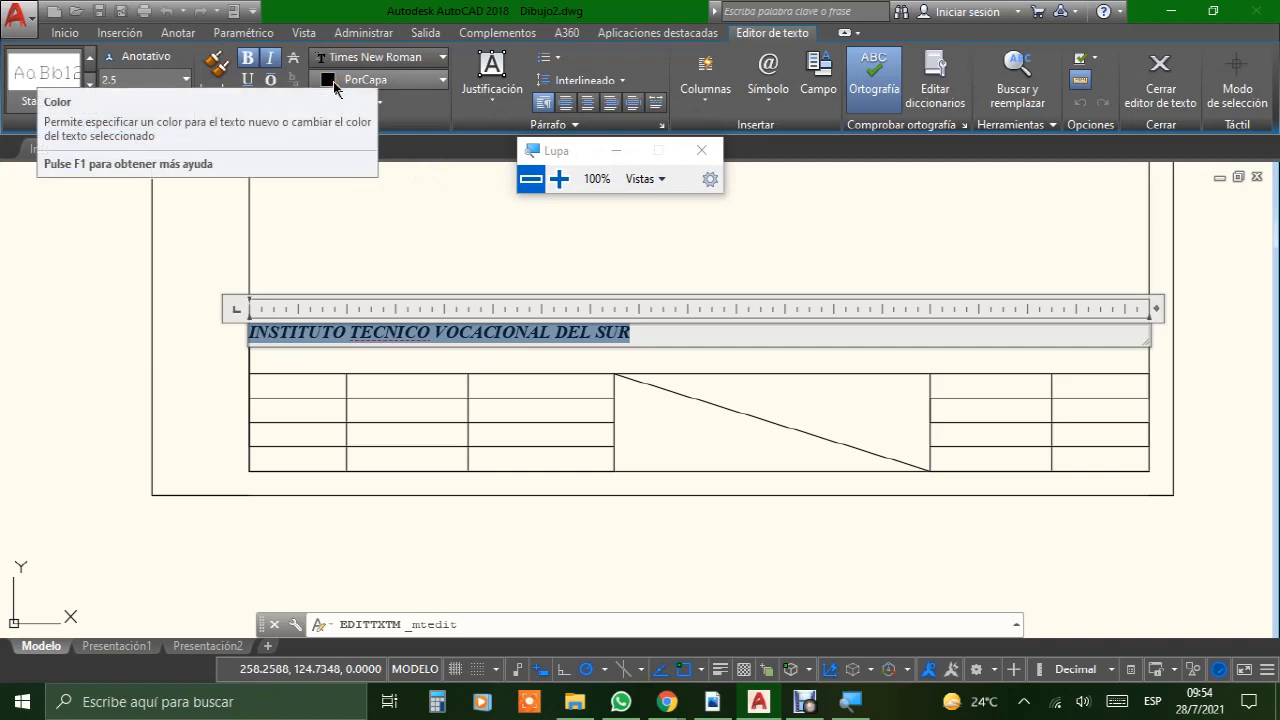
click(140, 78)
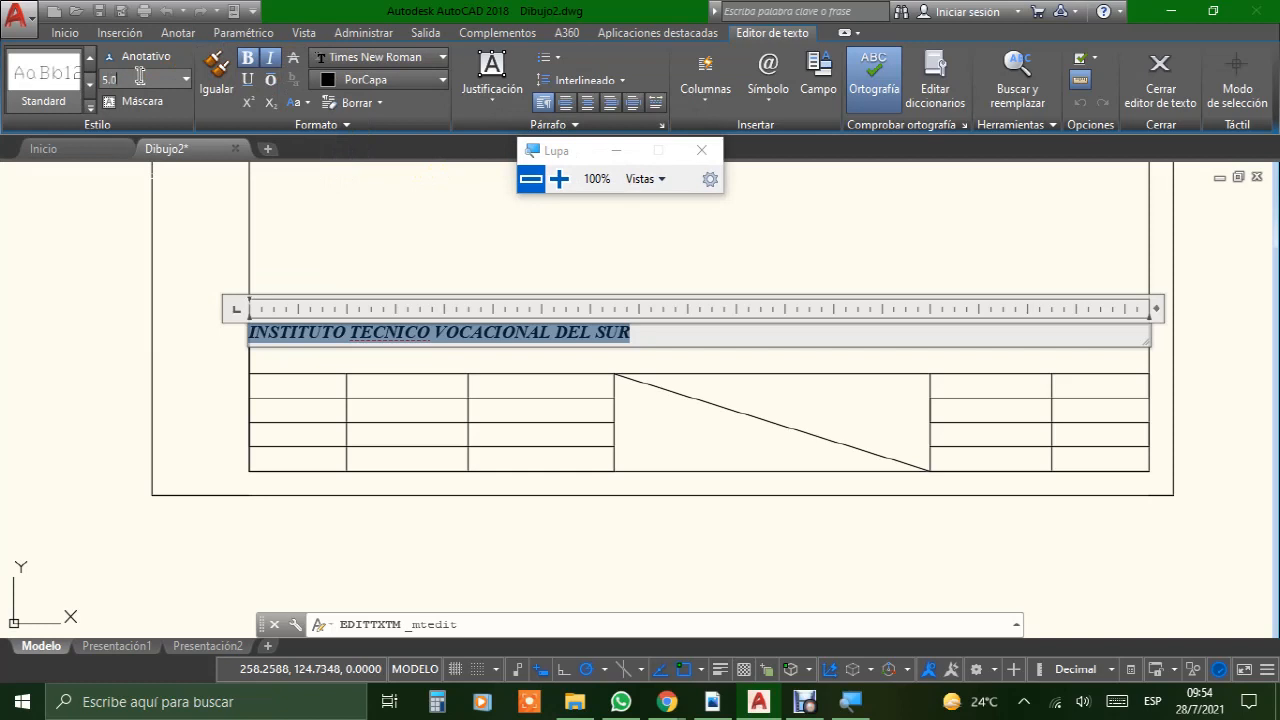
click(163, 126)
click(616, 151)
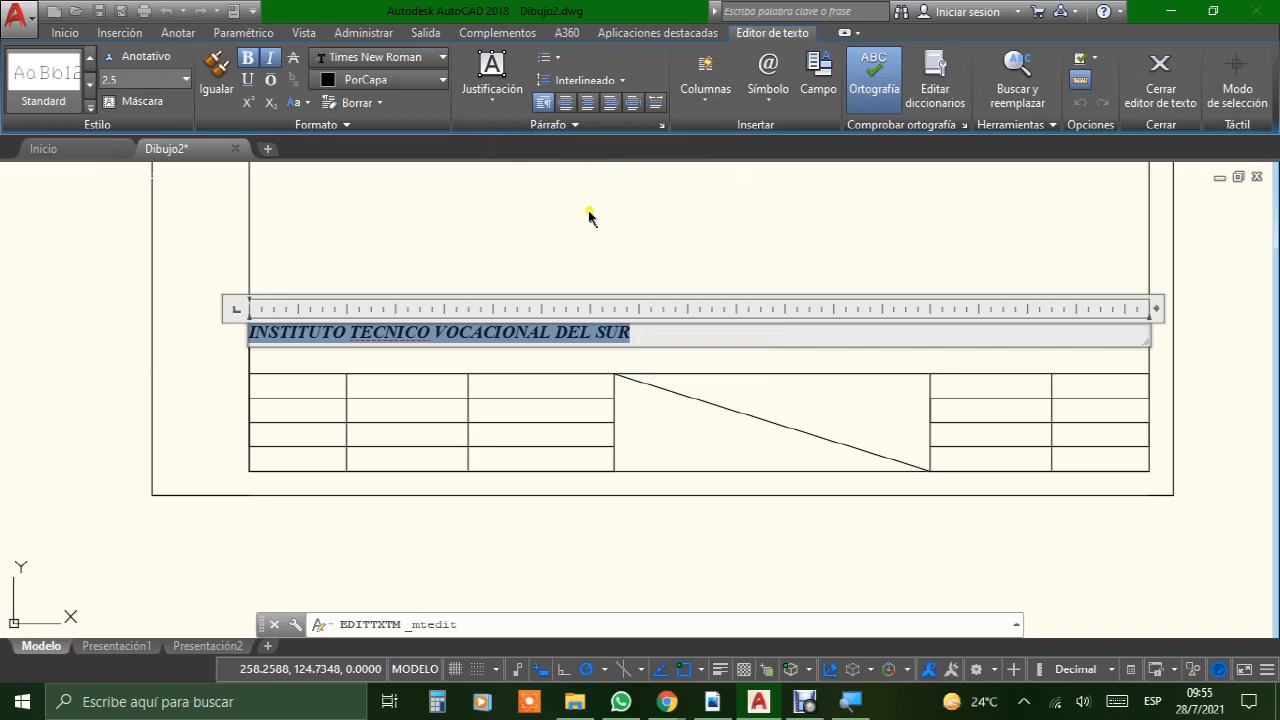
Step: Close the text editor and move the header text rightward and down toward the middle of the title block's header row
click(588, 245)
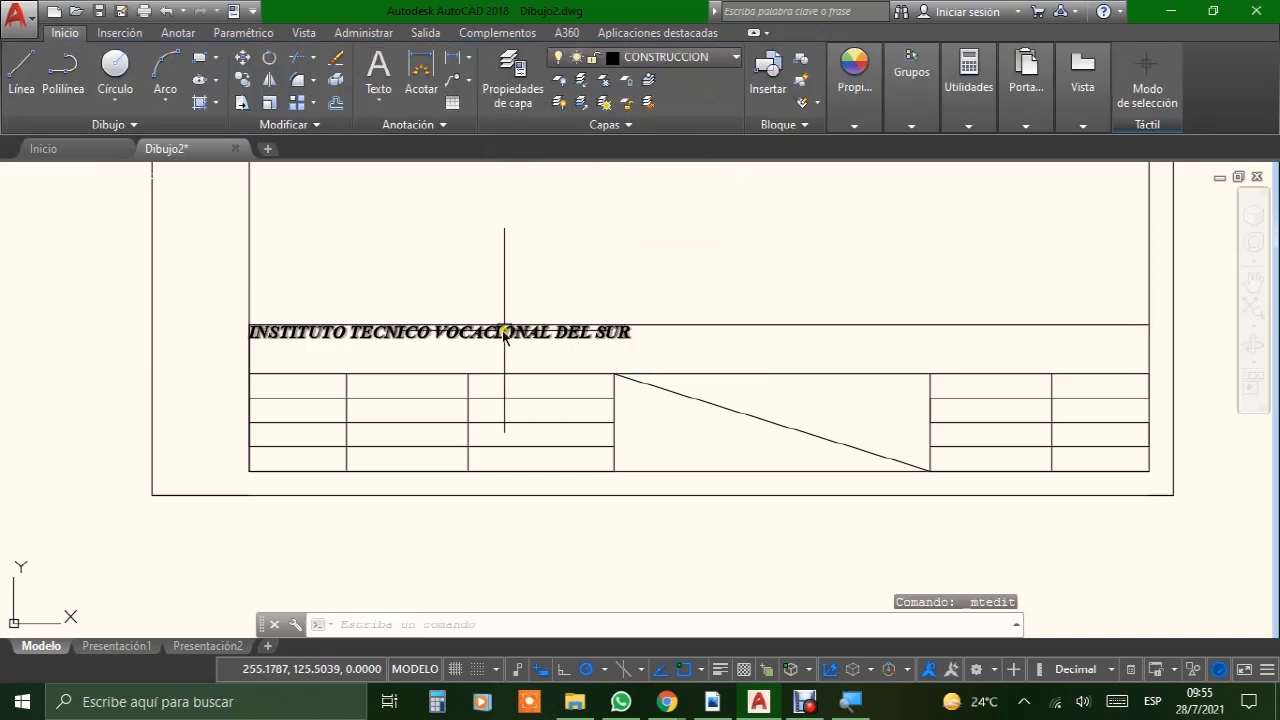
click(506, 331)
click(570, 338)
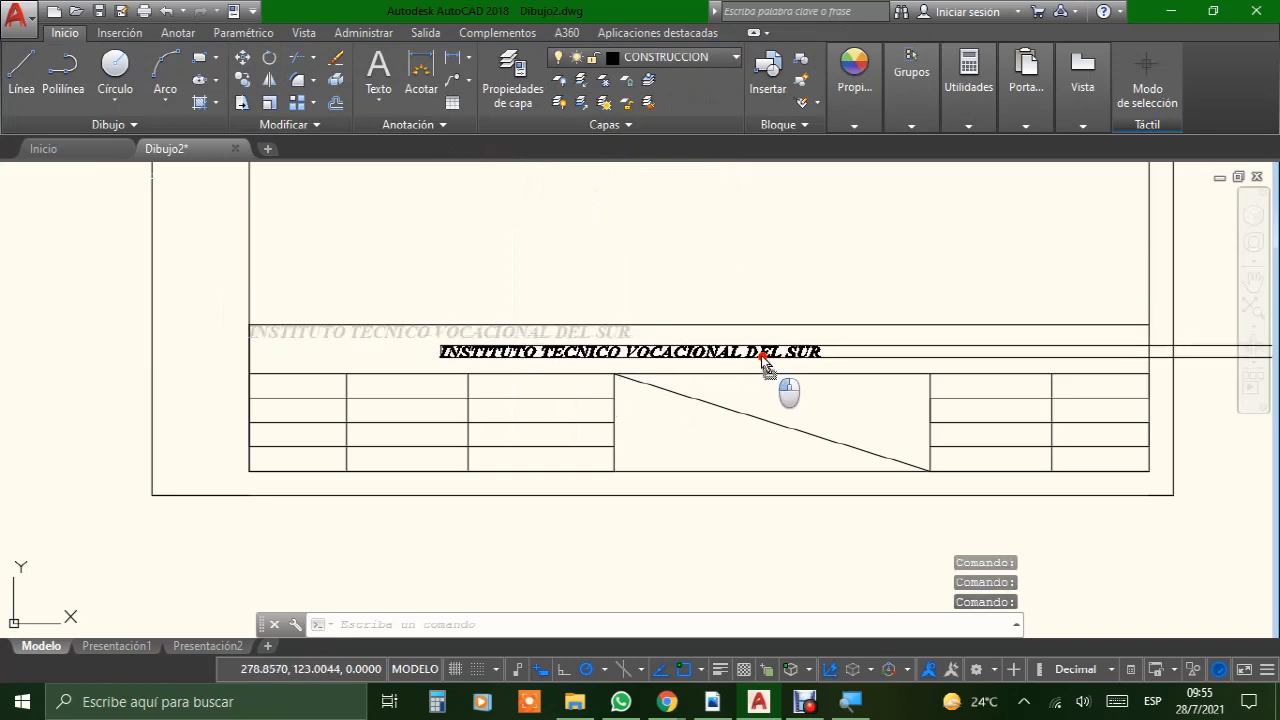
click(803, 360)
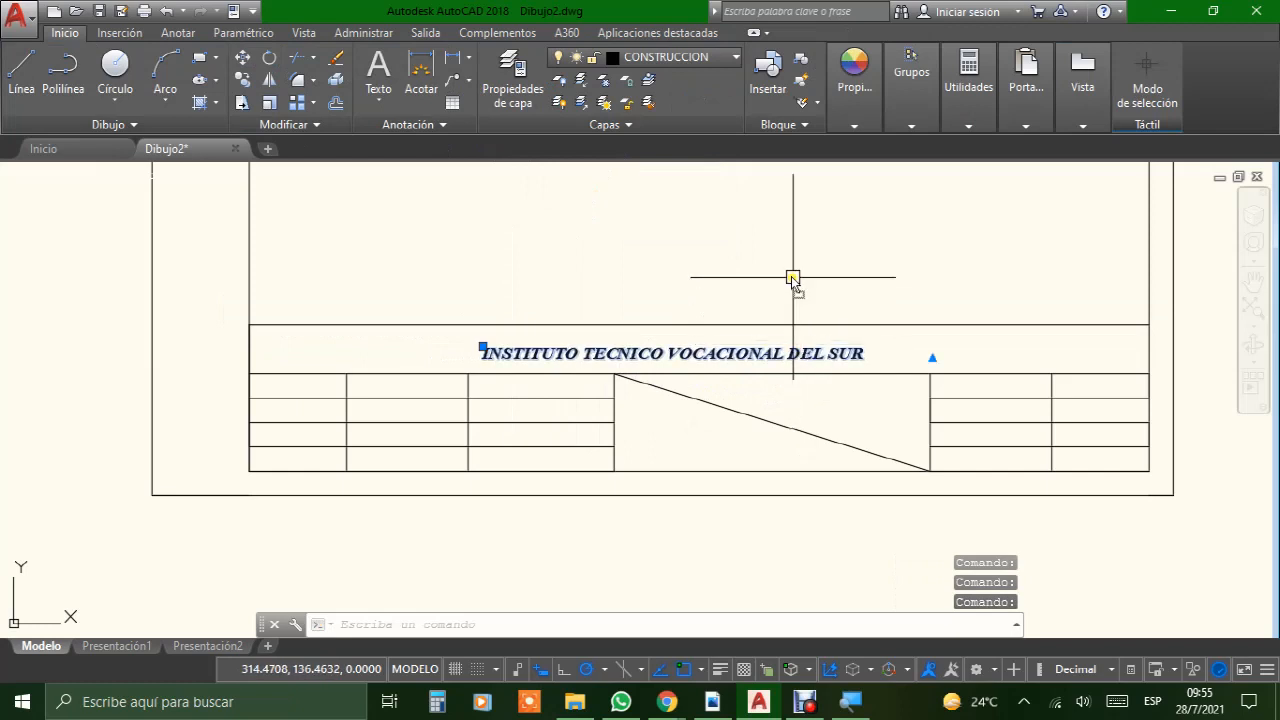
Step: Reopen the header text, select all of it, make it annotative with a height of 5, and close the text editor
click(855, 358)
double_click(854, 358)
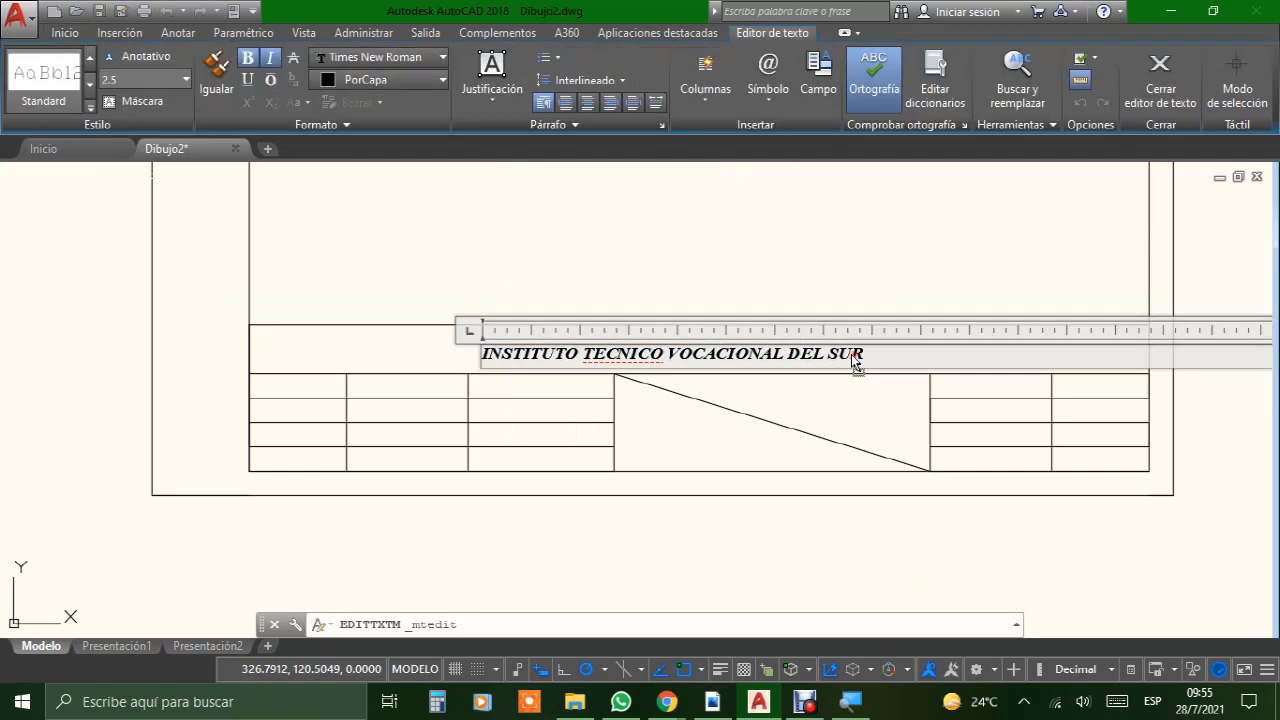
drag(877, 354, 465, 360)
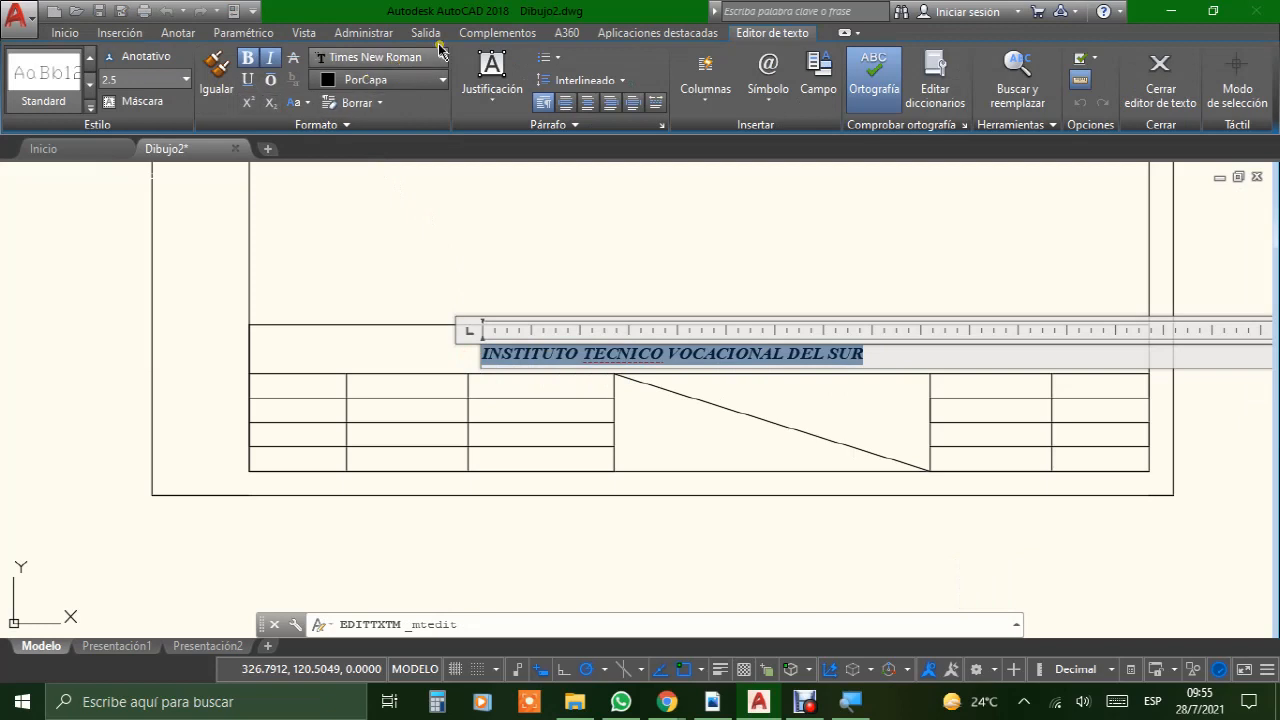
click(140, 58)
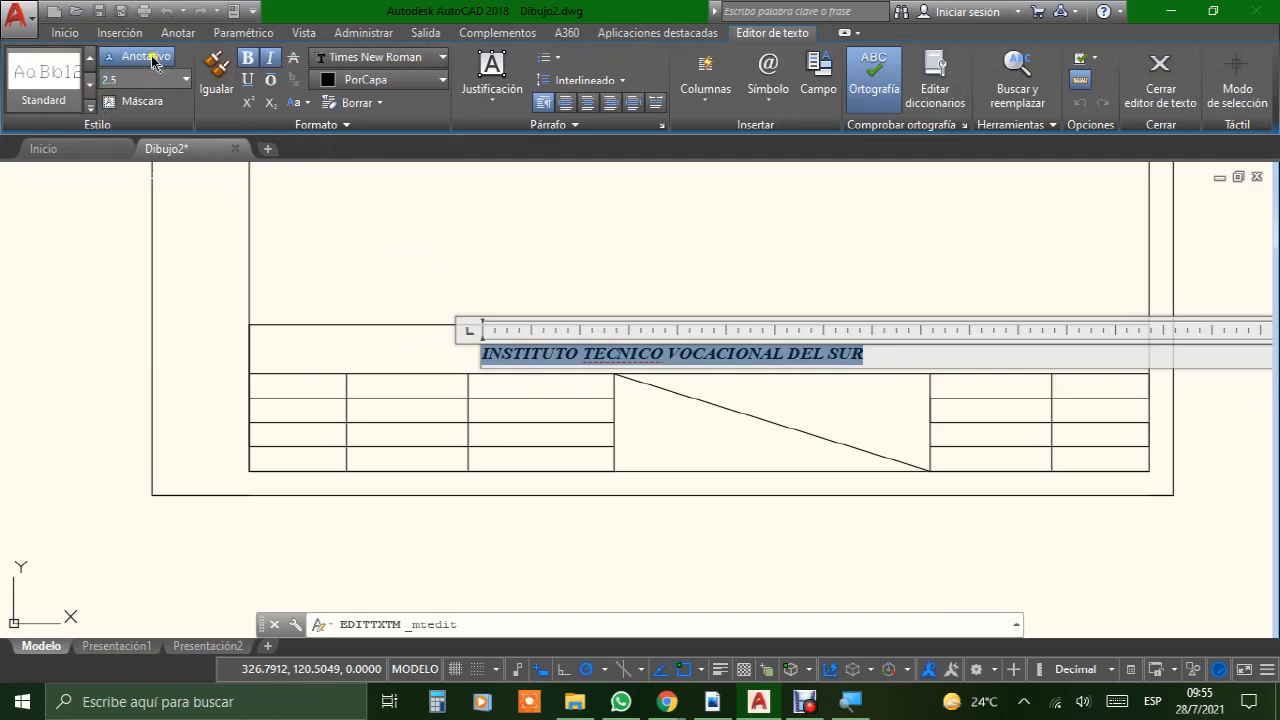
click(152, 76)
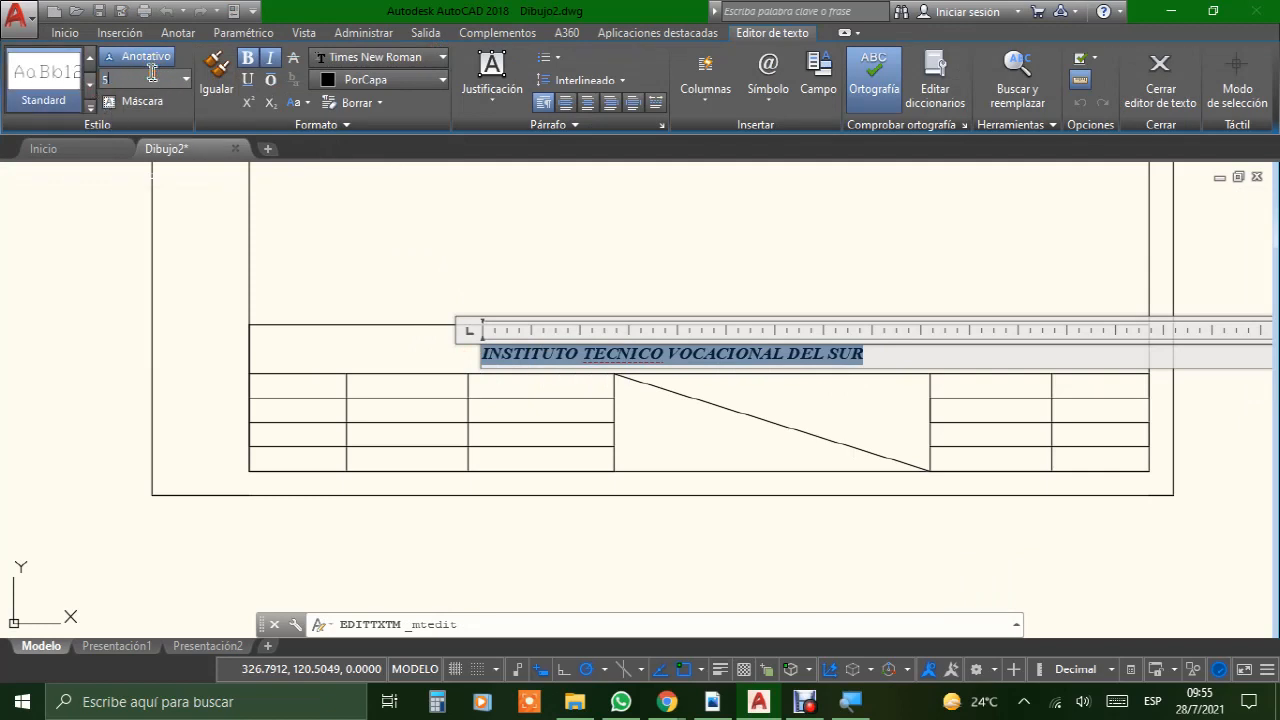
key(Return)
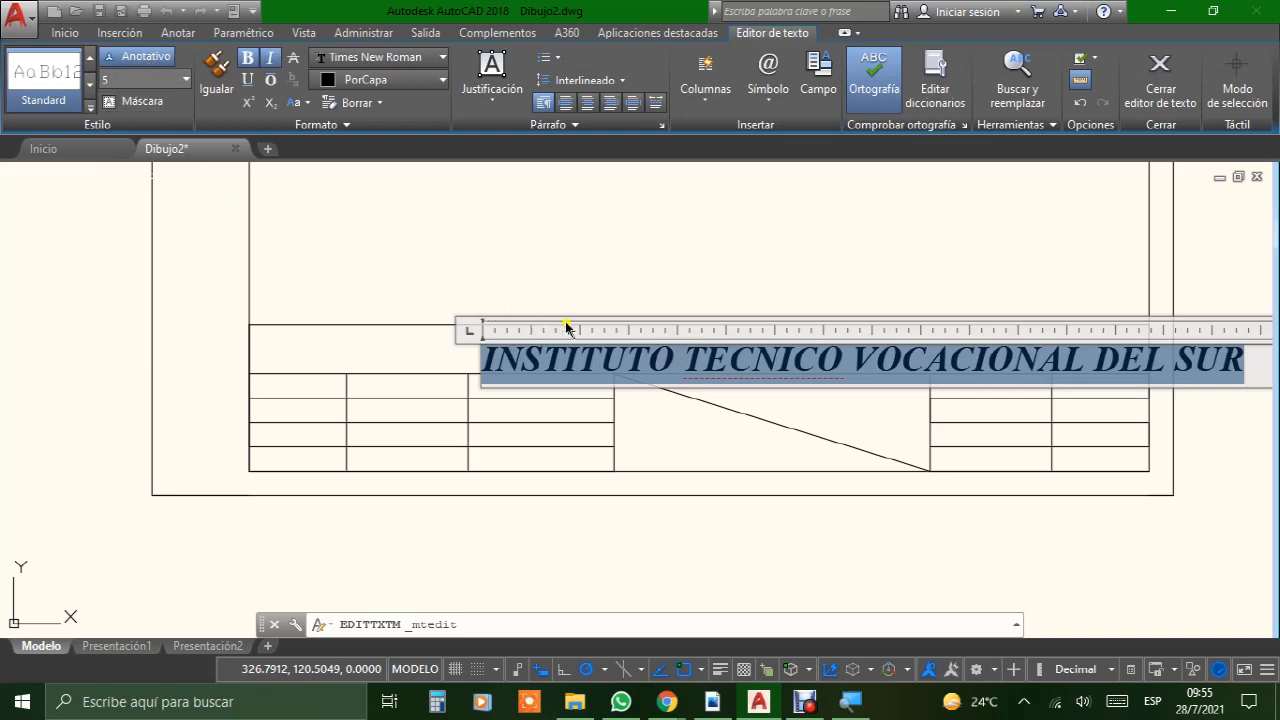
click(591, 266)
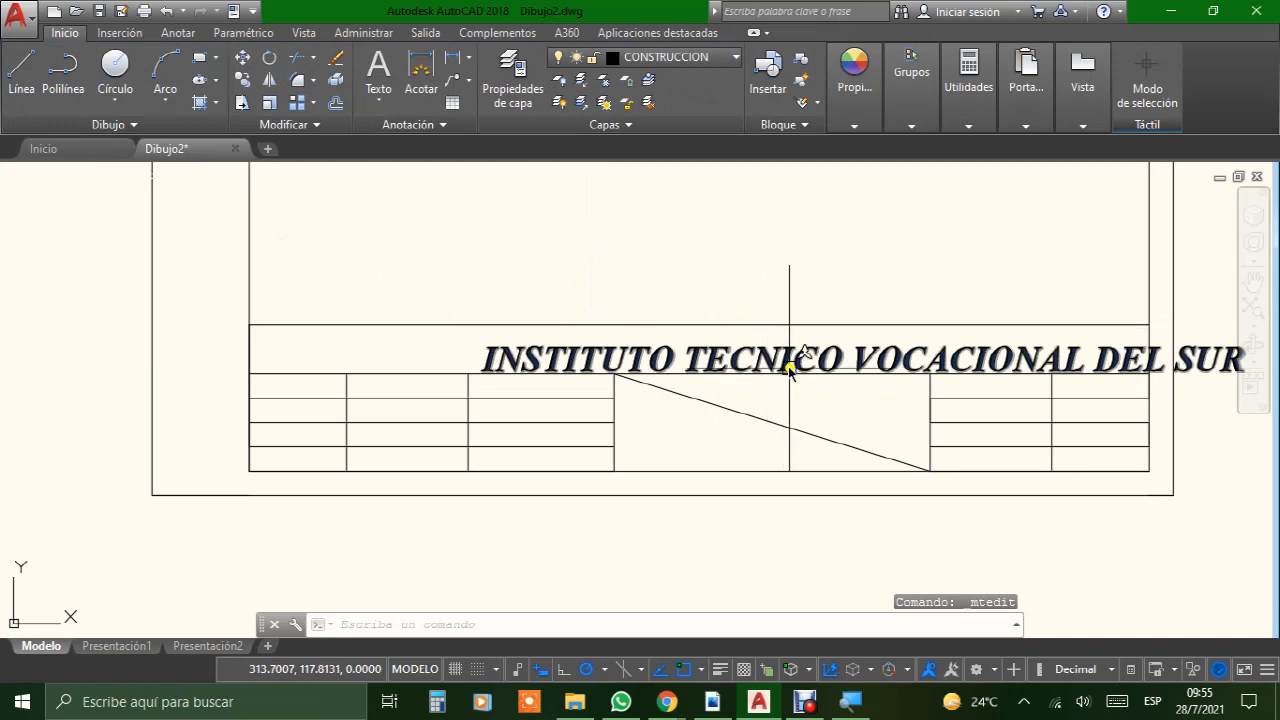
Step: Center the enlarged header text within the title block's header row and compare it with the FORMATO BUENO PDF in Adobe Reader
mouse_move(793, 366)
mouse_down()
mouse_move(709, 357)
mouse_move(754, 257)
mouse_up()
click(755, 216)
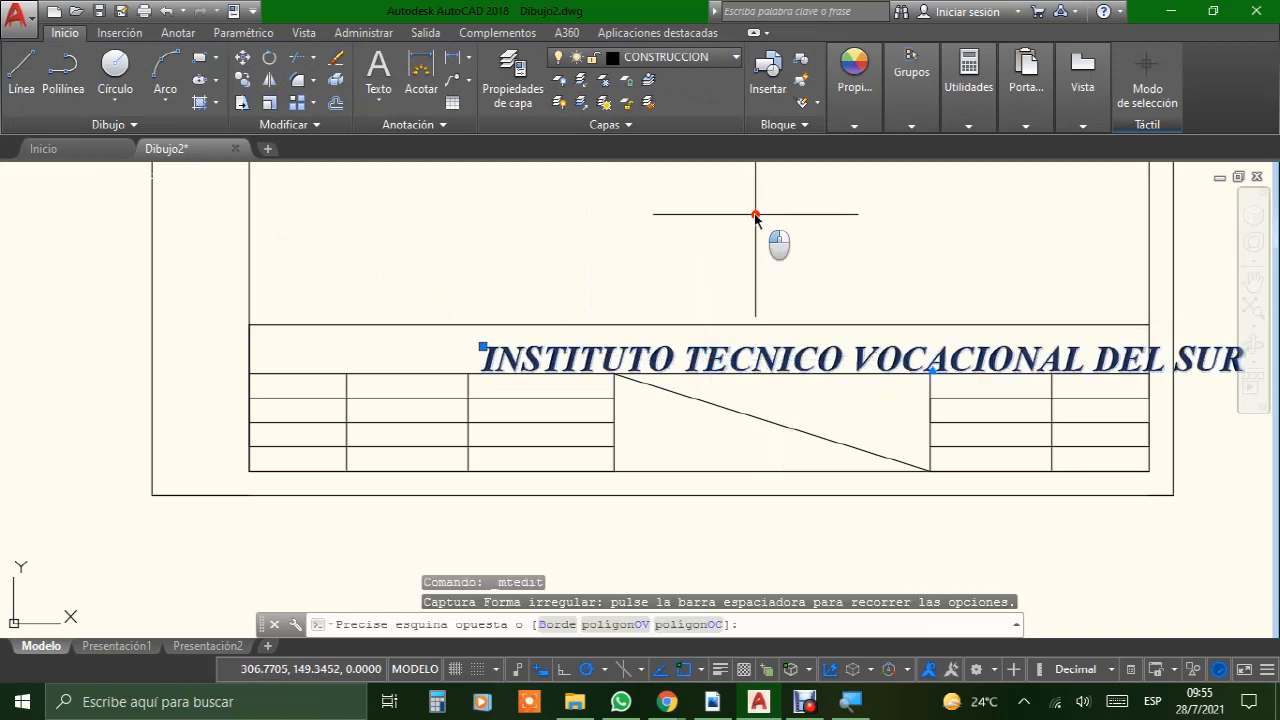
click(766, 236)
key(Escape)
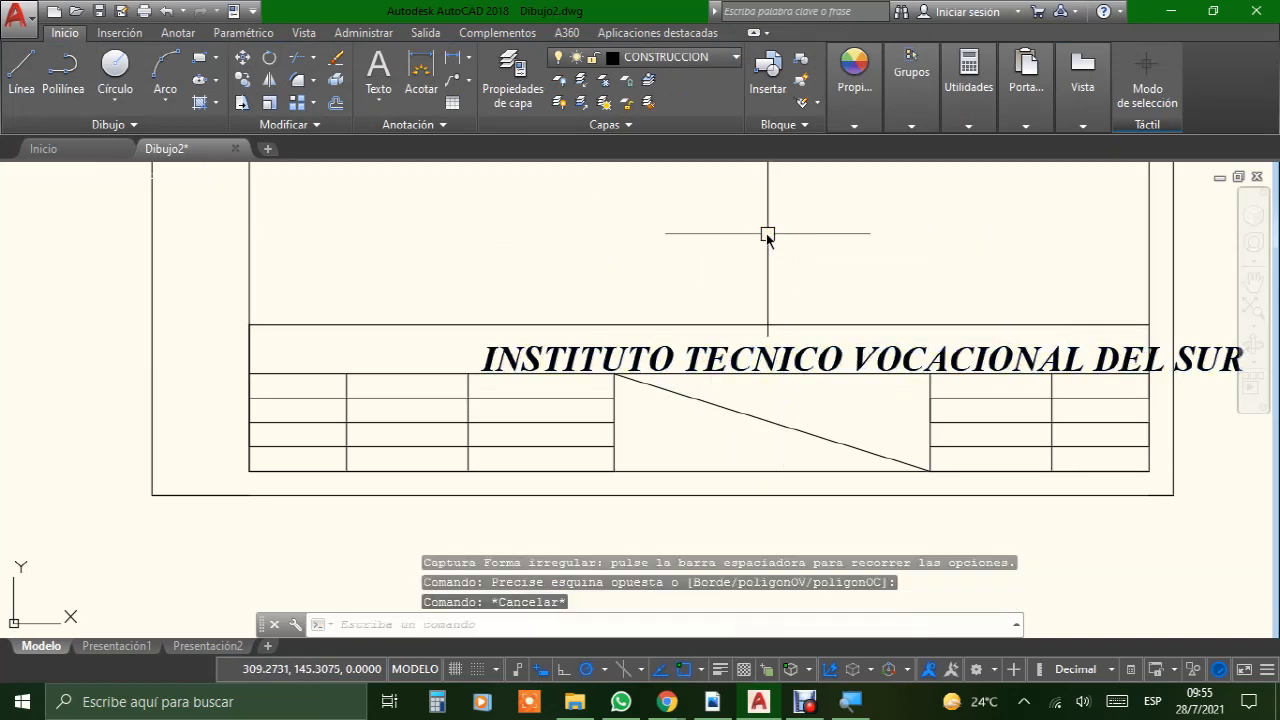
click(750, 350)
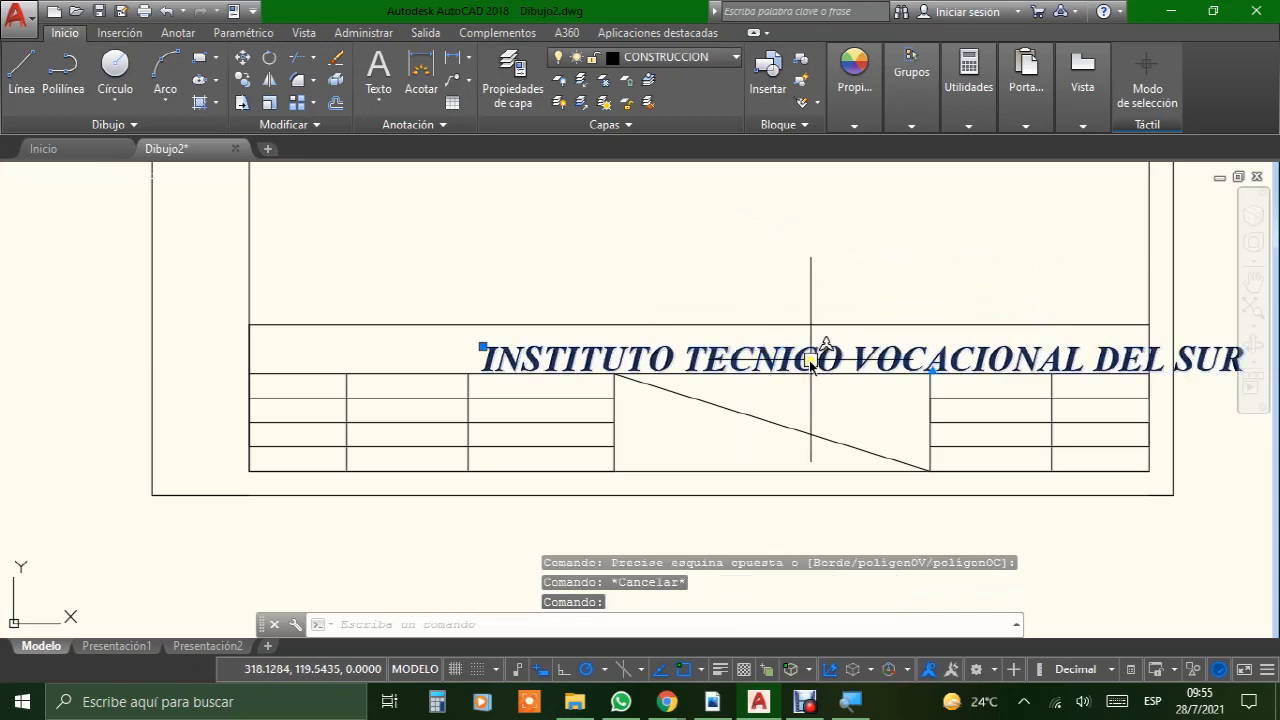
drag(786, 355, 636, 348)
click(650, 242)
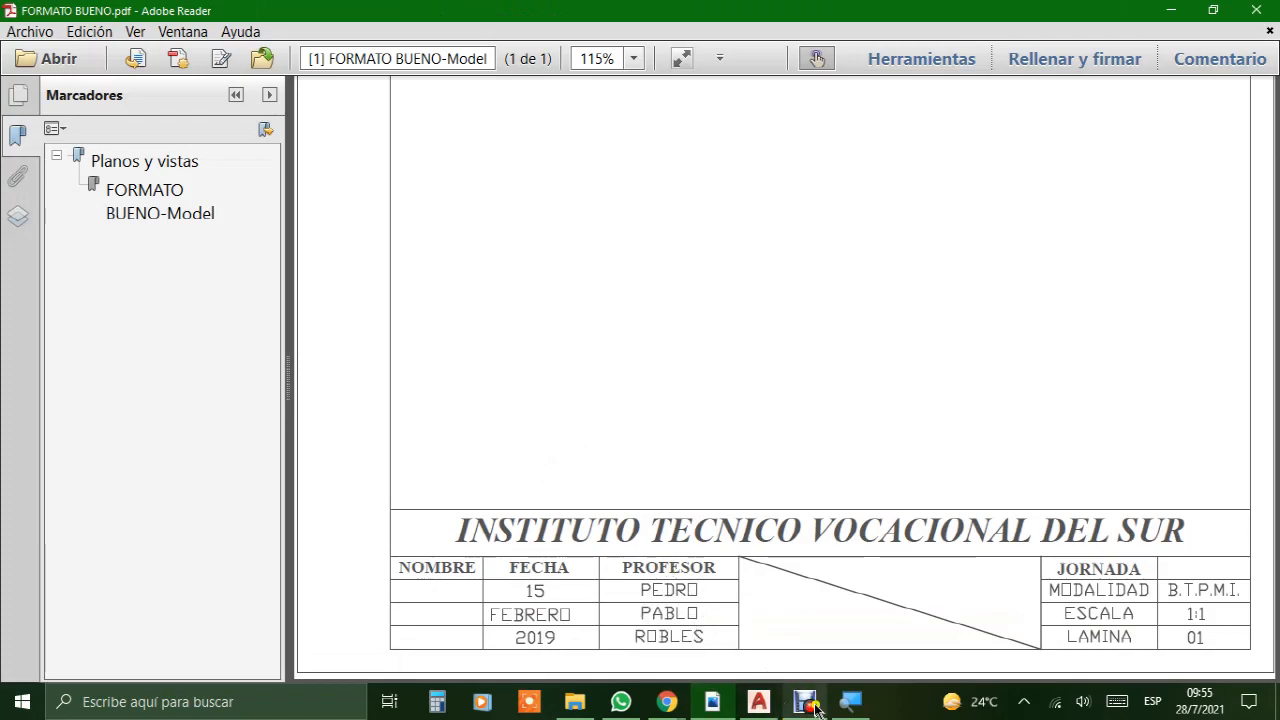
click(760, 703)
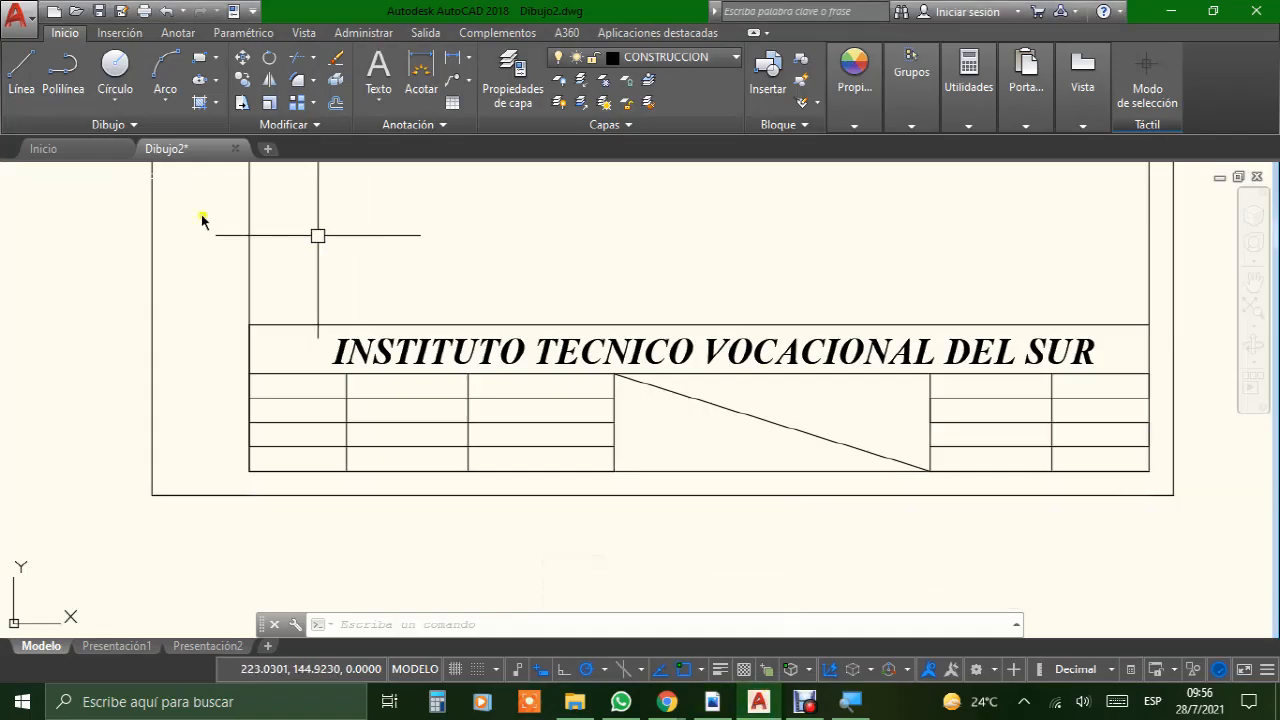
Step: Add the multiline text "NOMBRE" in the first cell of the title block's upper row and center it in the cell
click(381, 68)
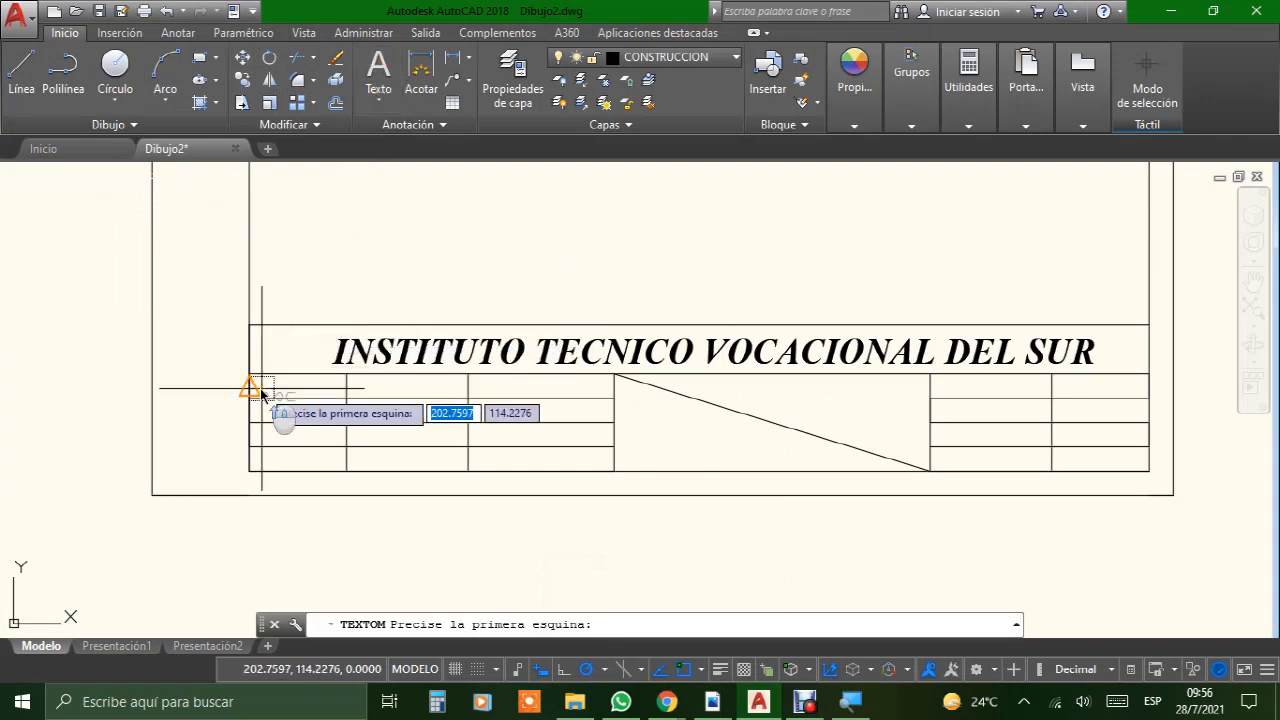
scroll(255, 375, up, 2)
click(240, 366)
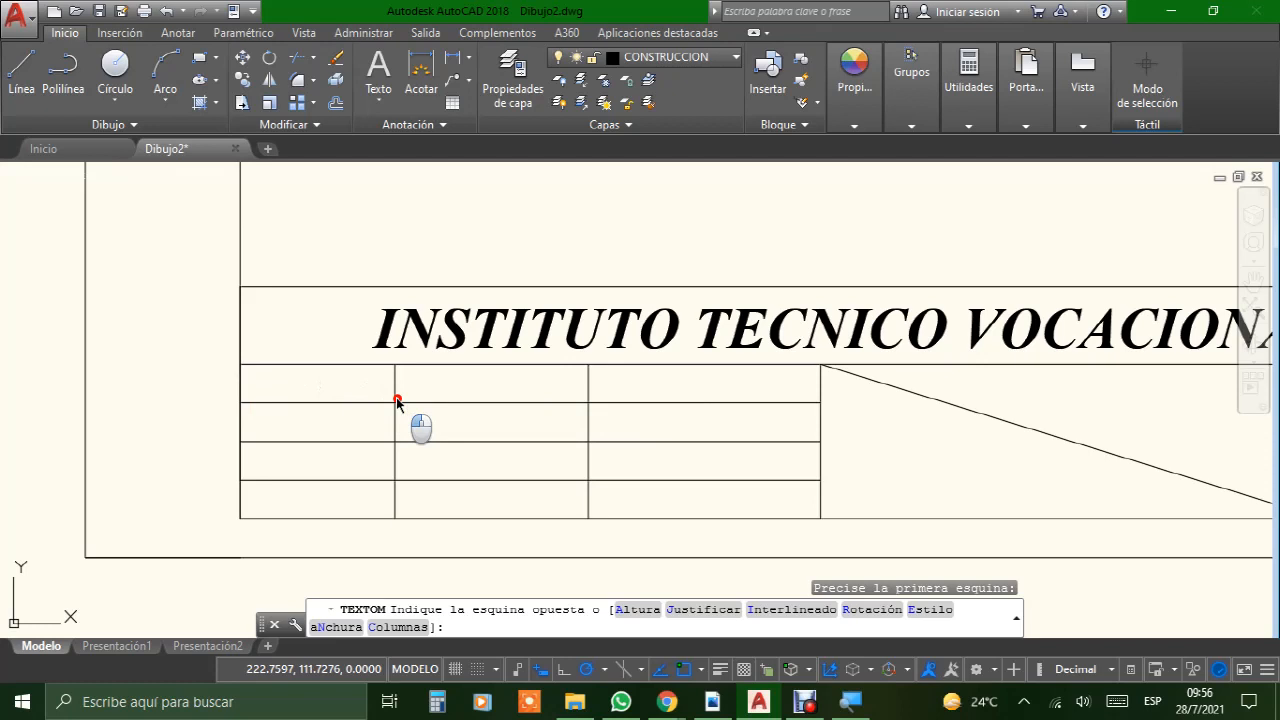
click(397, 402)
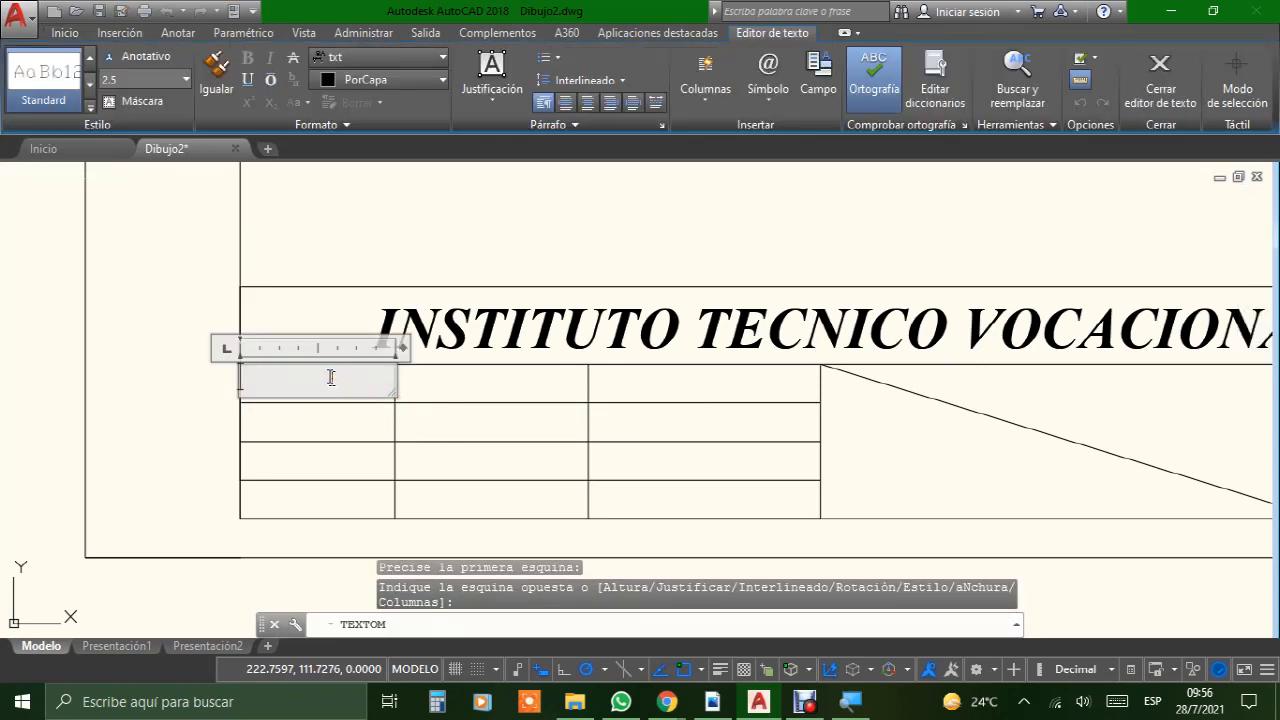
text(NOMBRE)
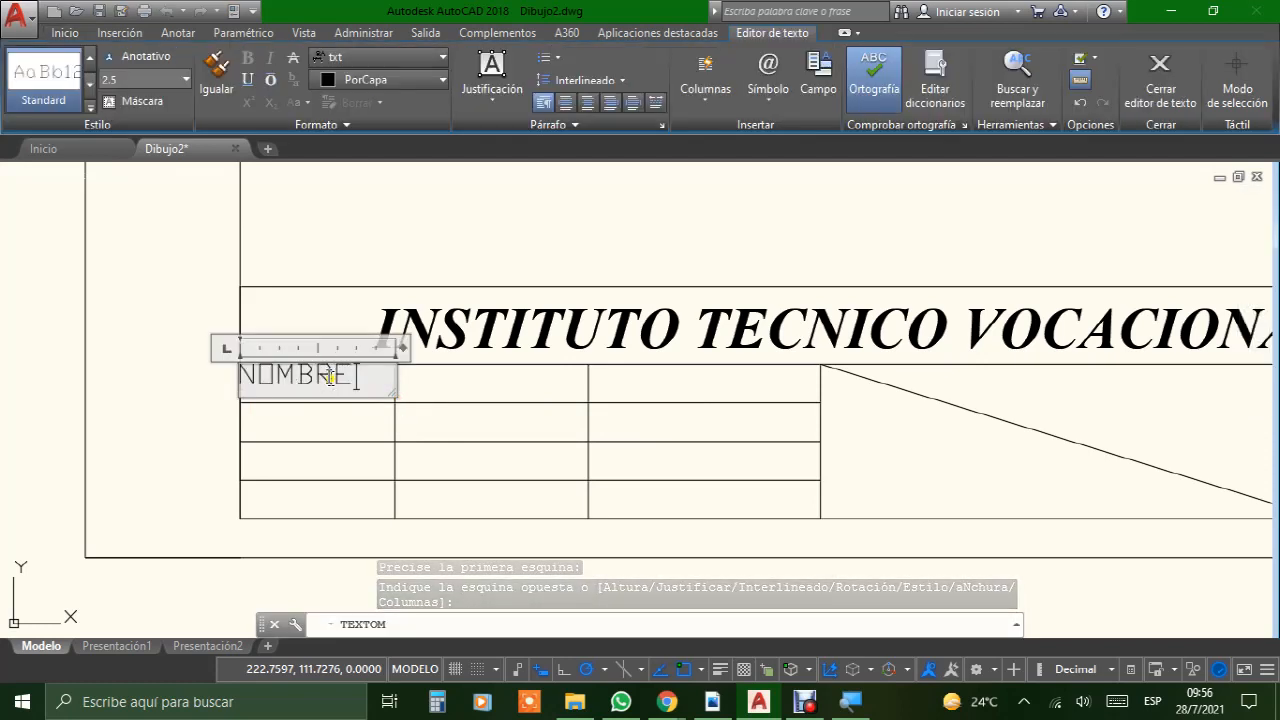
click(427, 415)
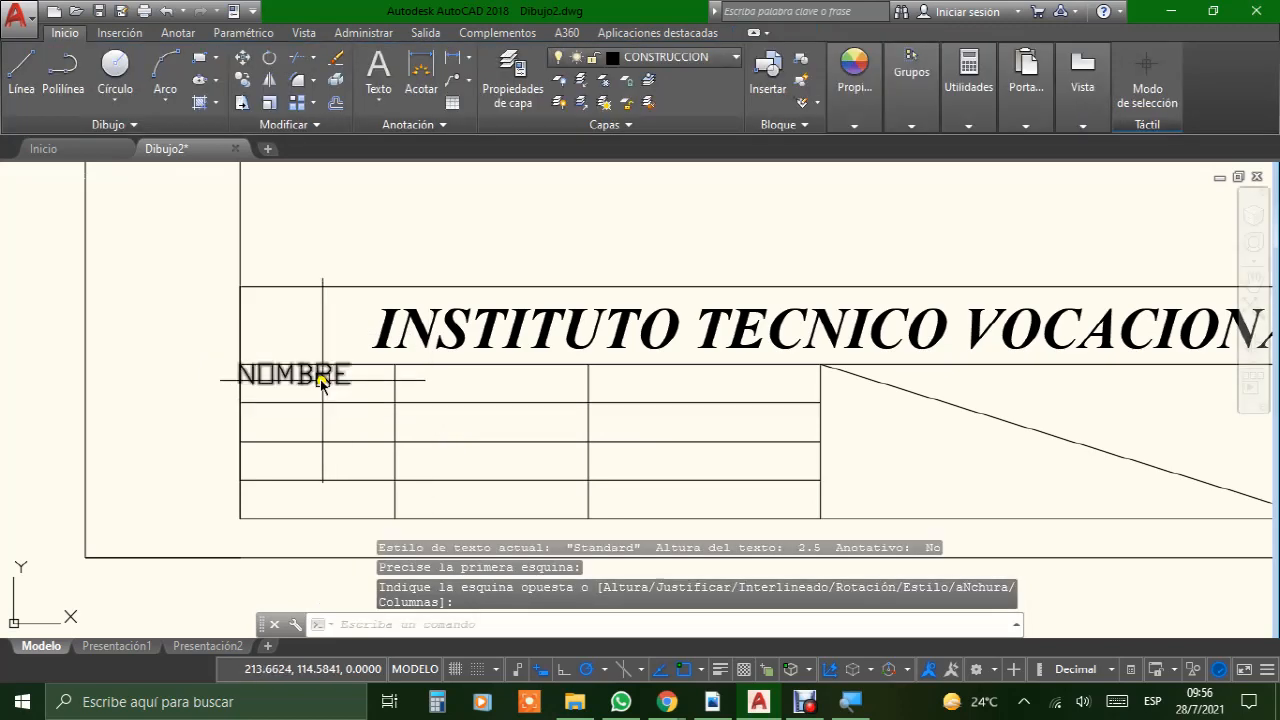
mouse_move(320, 383)
mouse_down()
mouse_move(343, 372)
mouse_move(354, 397)
mouse_move(343, 374)
mouse_move(315, 376)
mouse_move(343, 395)
mouse_move(328, 390)
mouse_up()
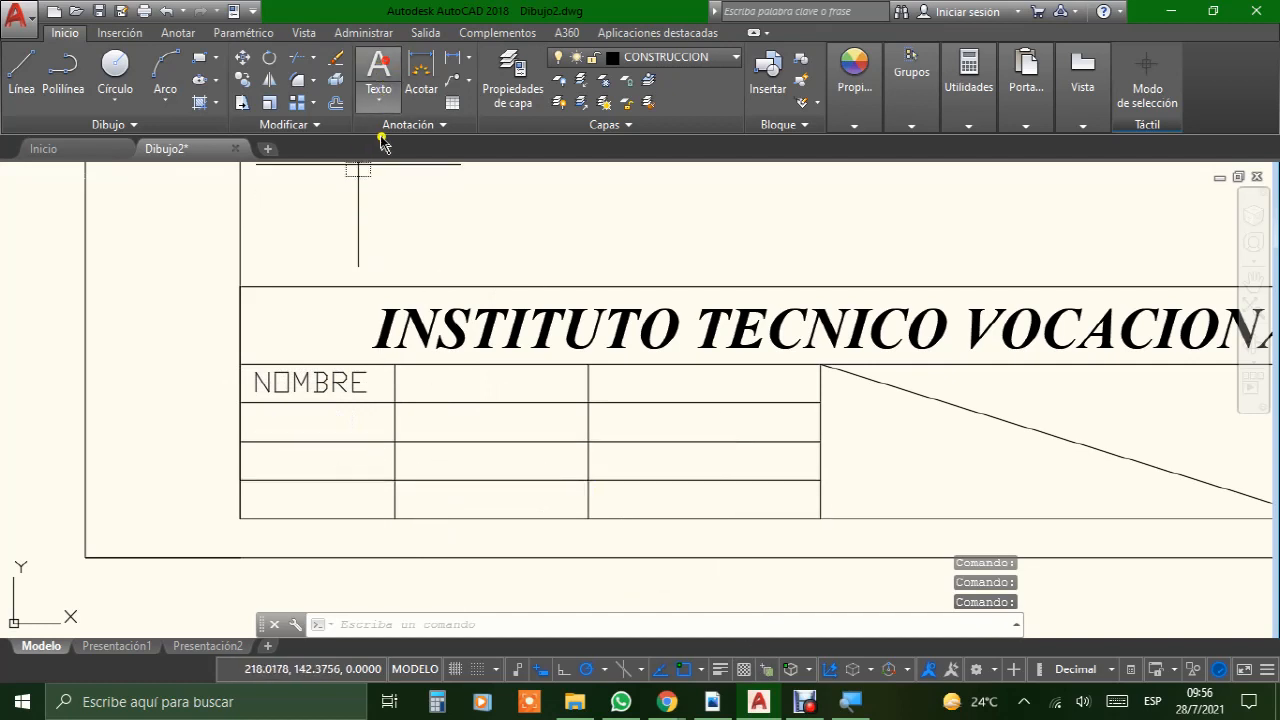
Step: Add the multiline text "PROFESOR" in the second cell of the title block's upper row and center it there
click(379, 72)
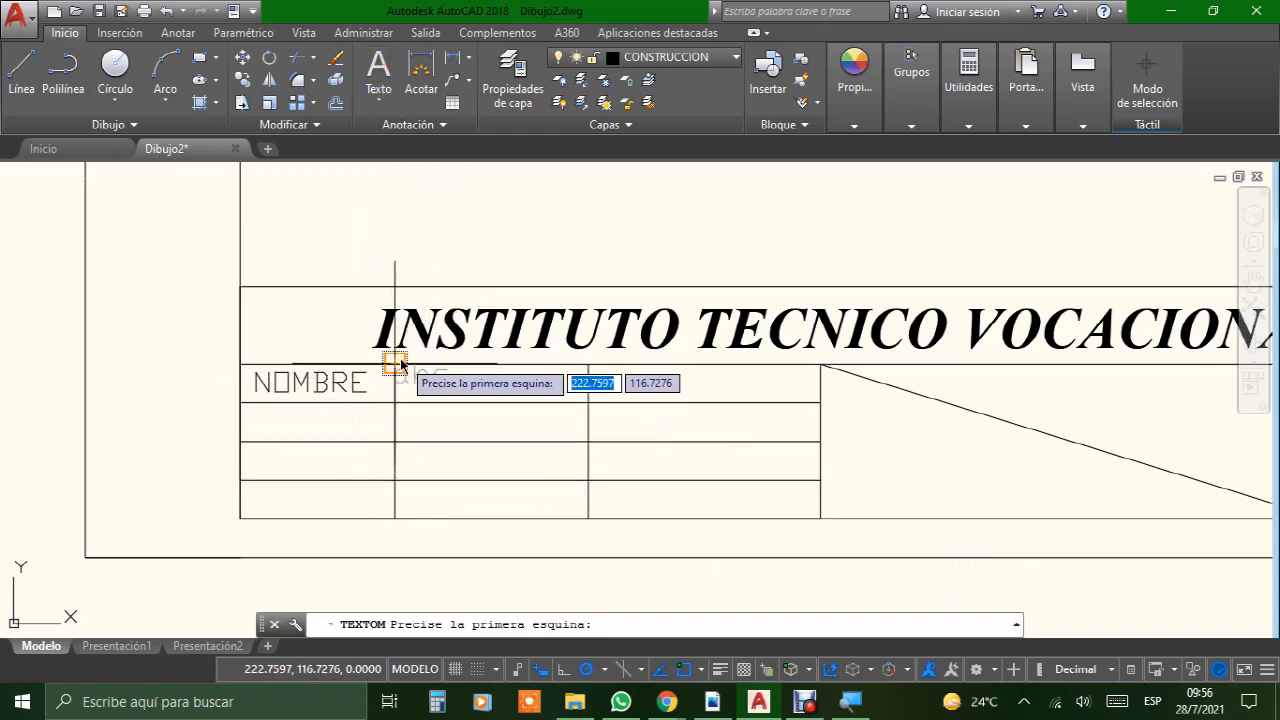
click(396, 364)
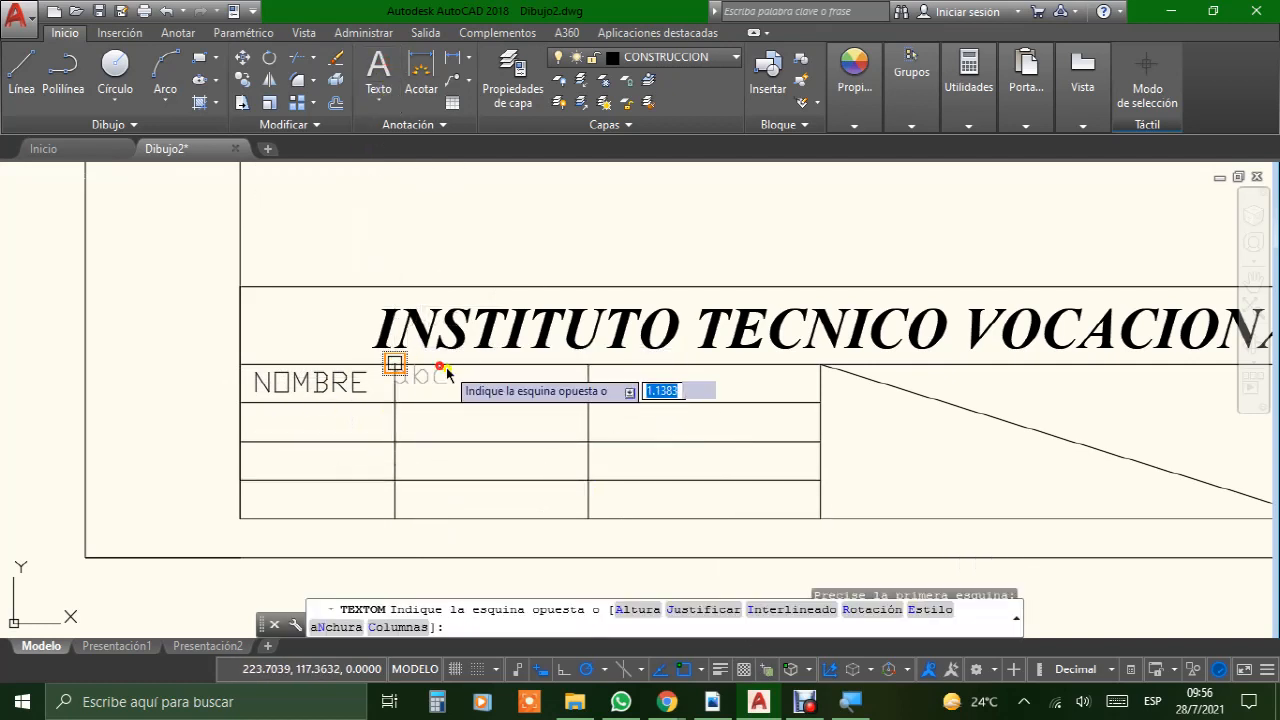
click(588, 402)
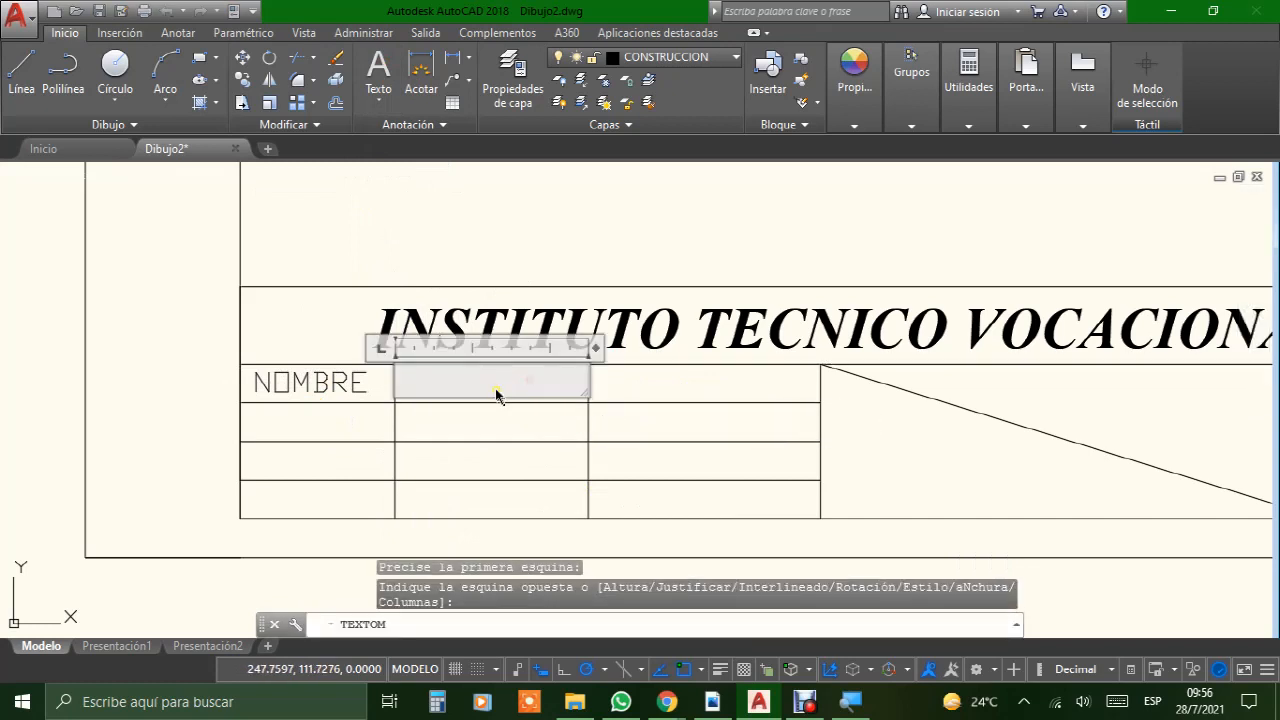
text(PROFESOR)
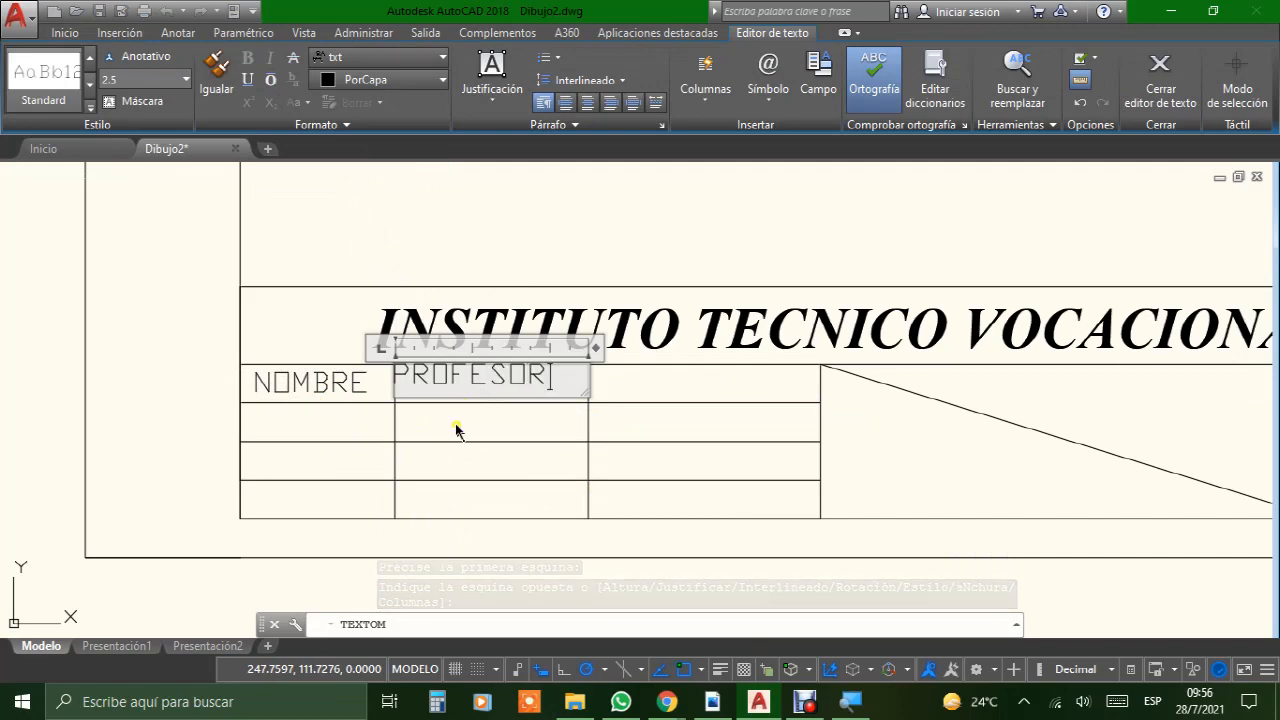
click(458, 426)
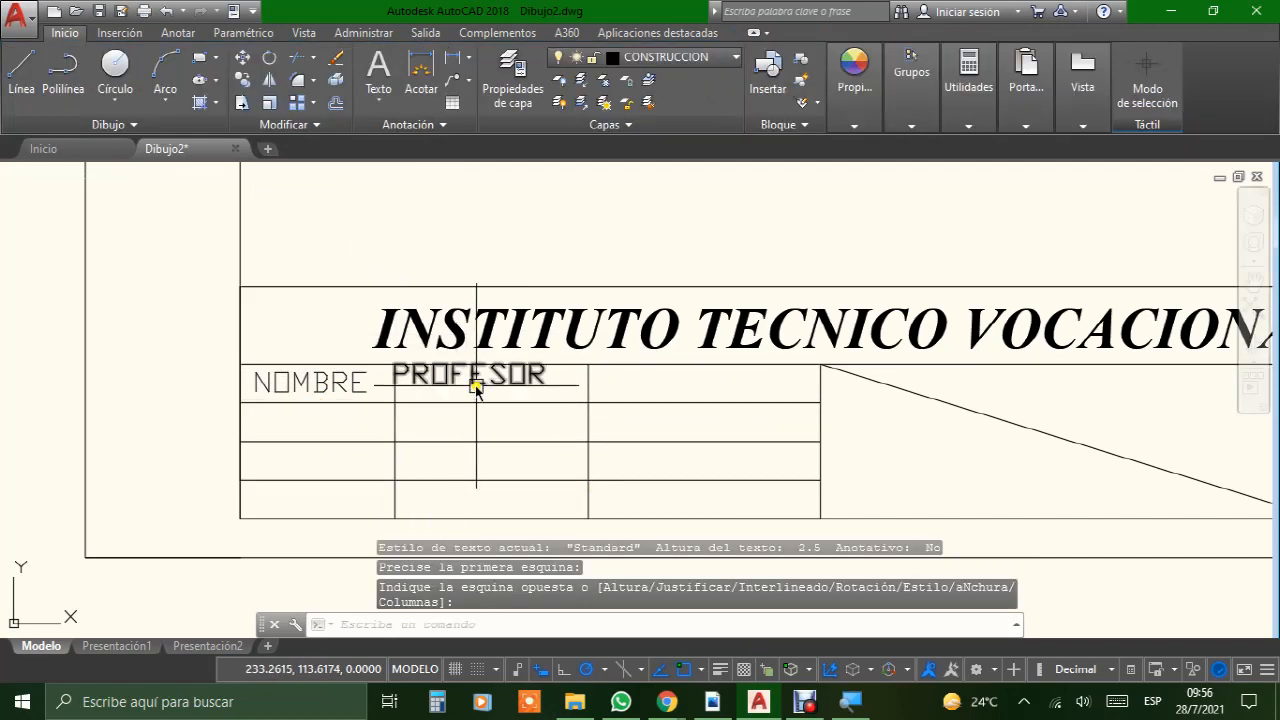
click(481, 377)
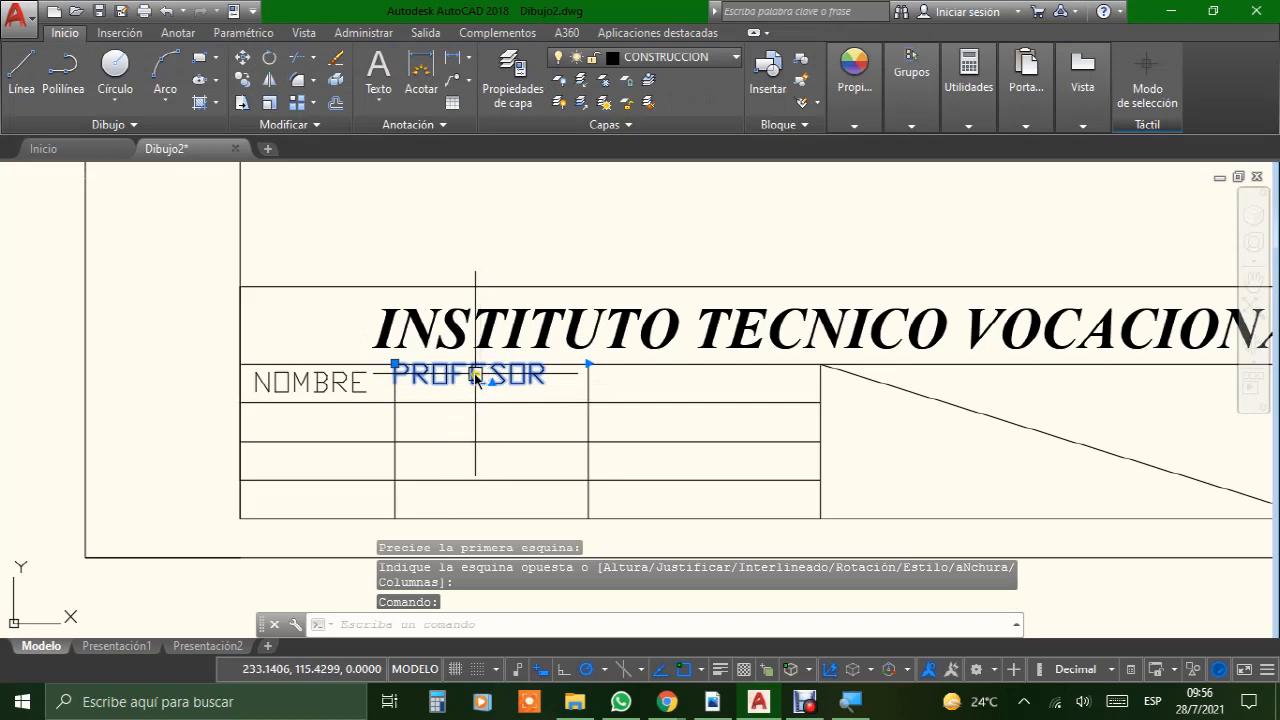
click(475, 374)
click(490, 382)
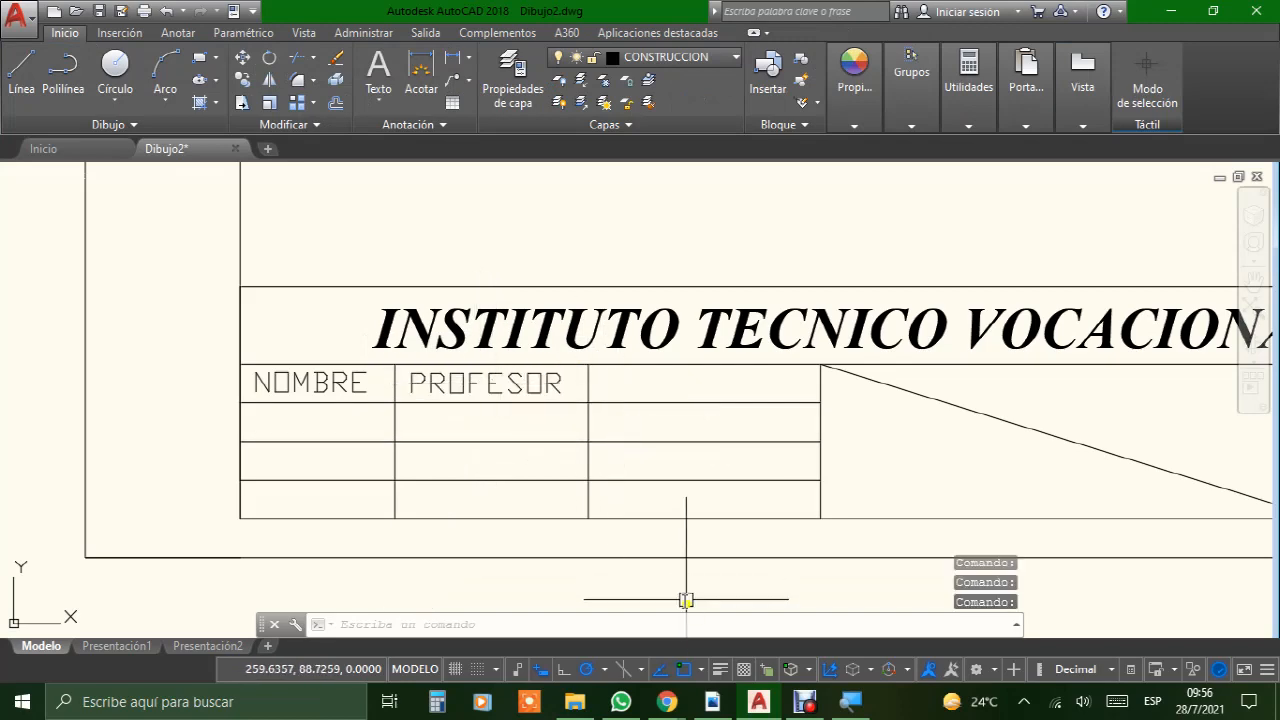
Step: Check the column order in the FORMATO BUENO PDF, return to AutoCAD, and move "PROFESOR" to the upper row's third cell
click(716, 712)
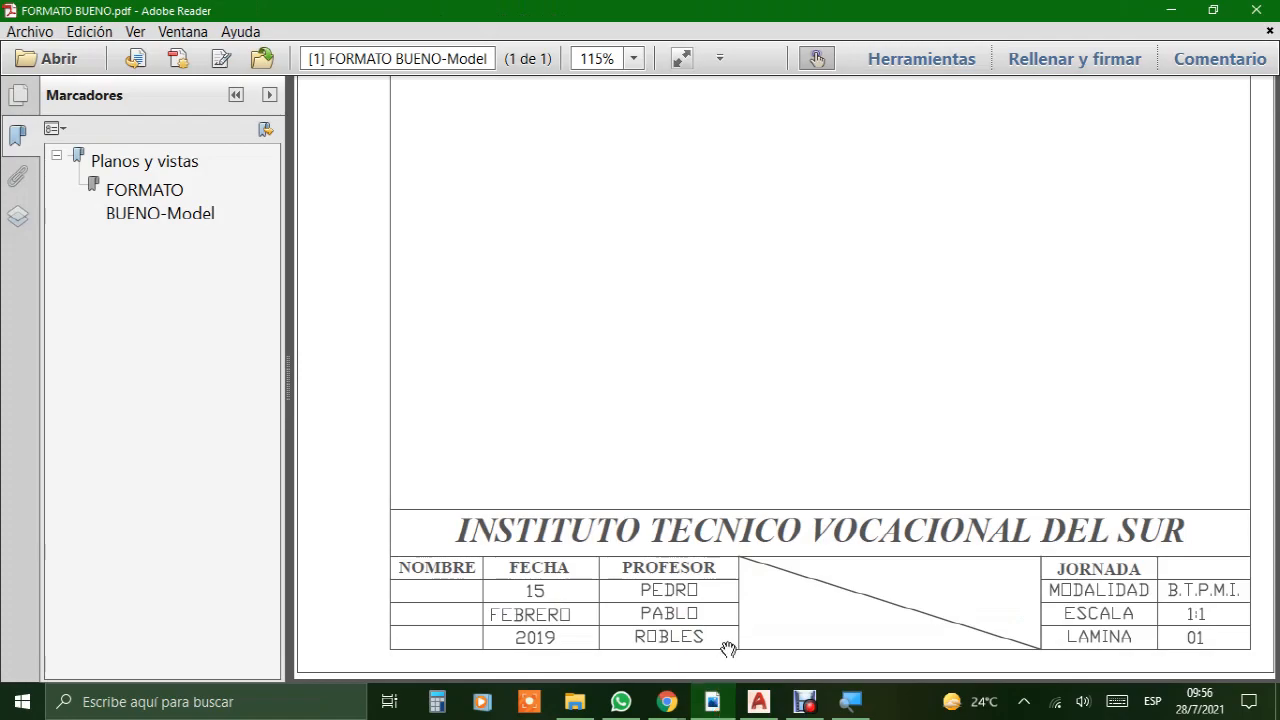
click(759, 701)
click(486, 383)
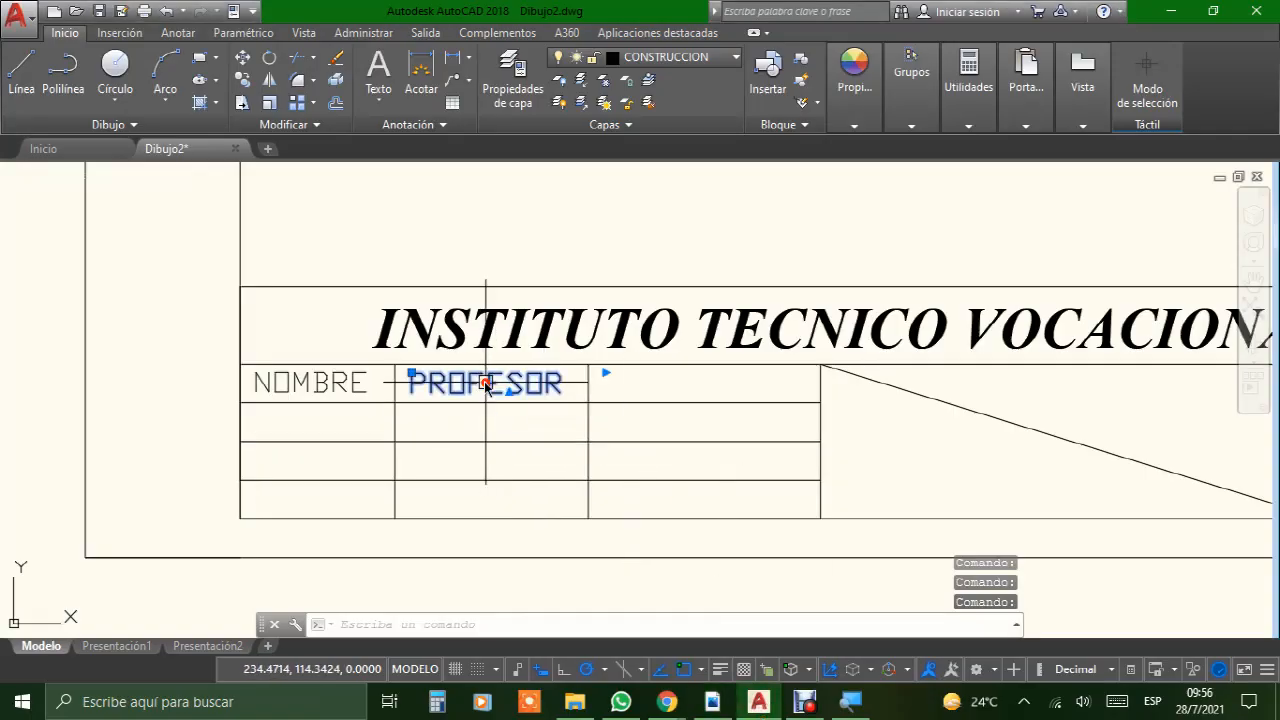
drag(503, 381, 700, 386)
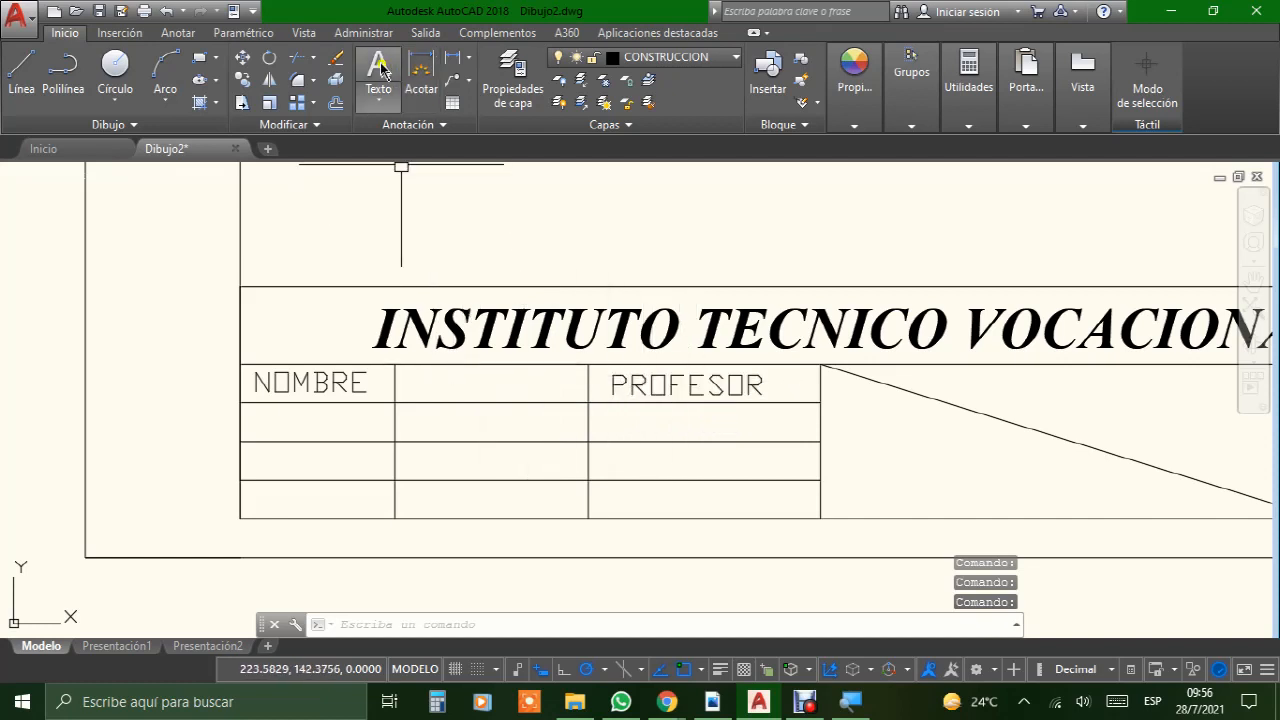
Step: Add the multiline text "FECHA" in the upper row's empty second cell and center it in the cell
click(387, 367)
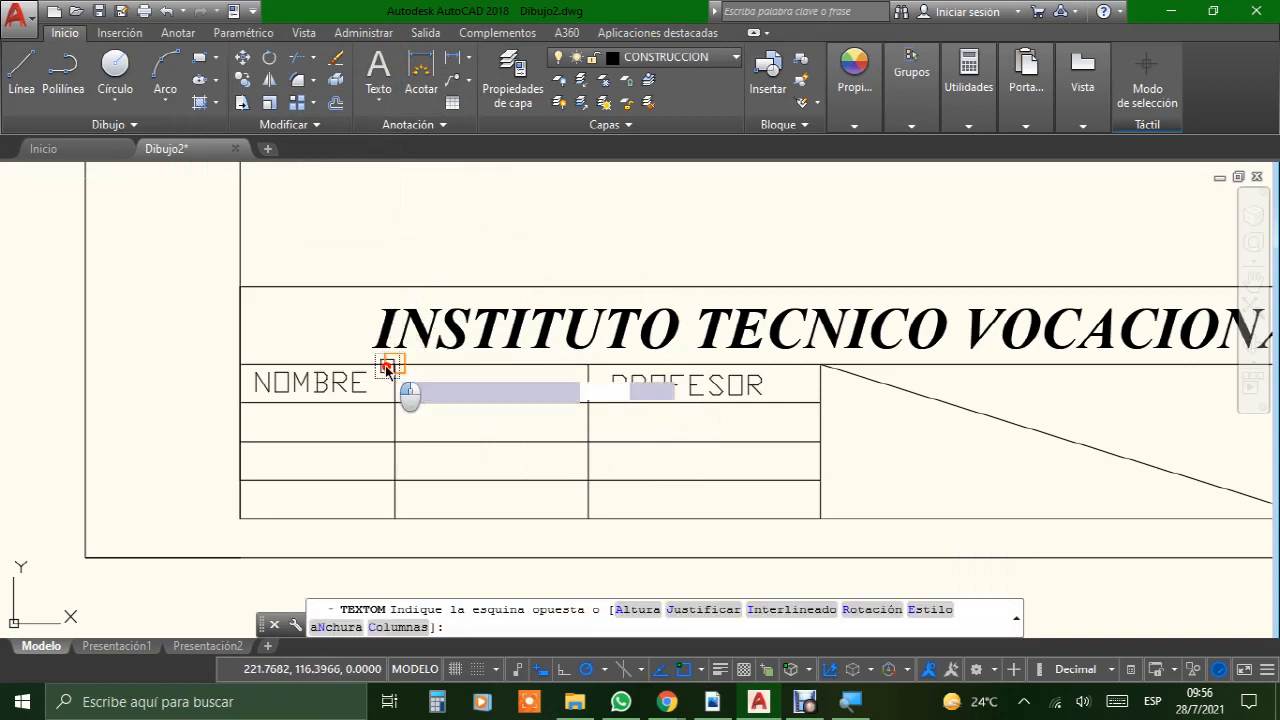
click(582, 400)
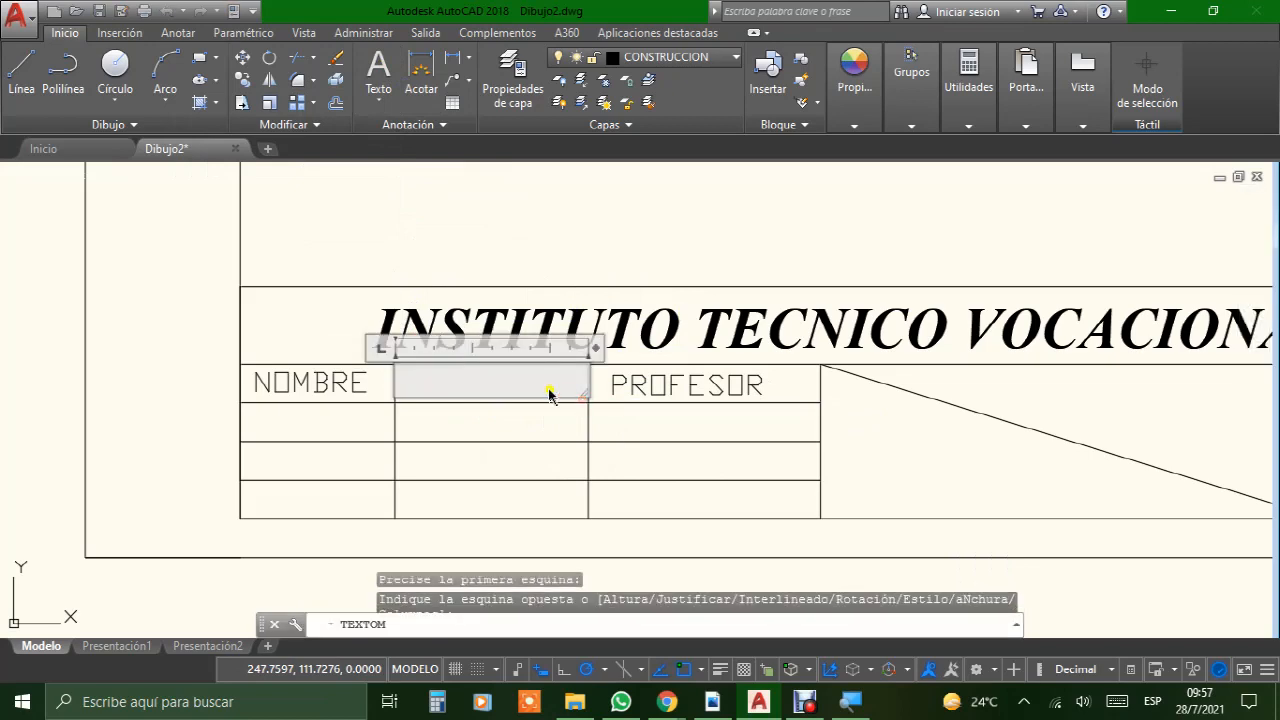
text(FECHA)
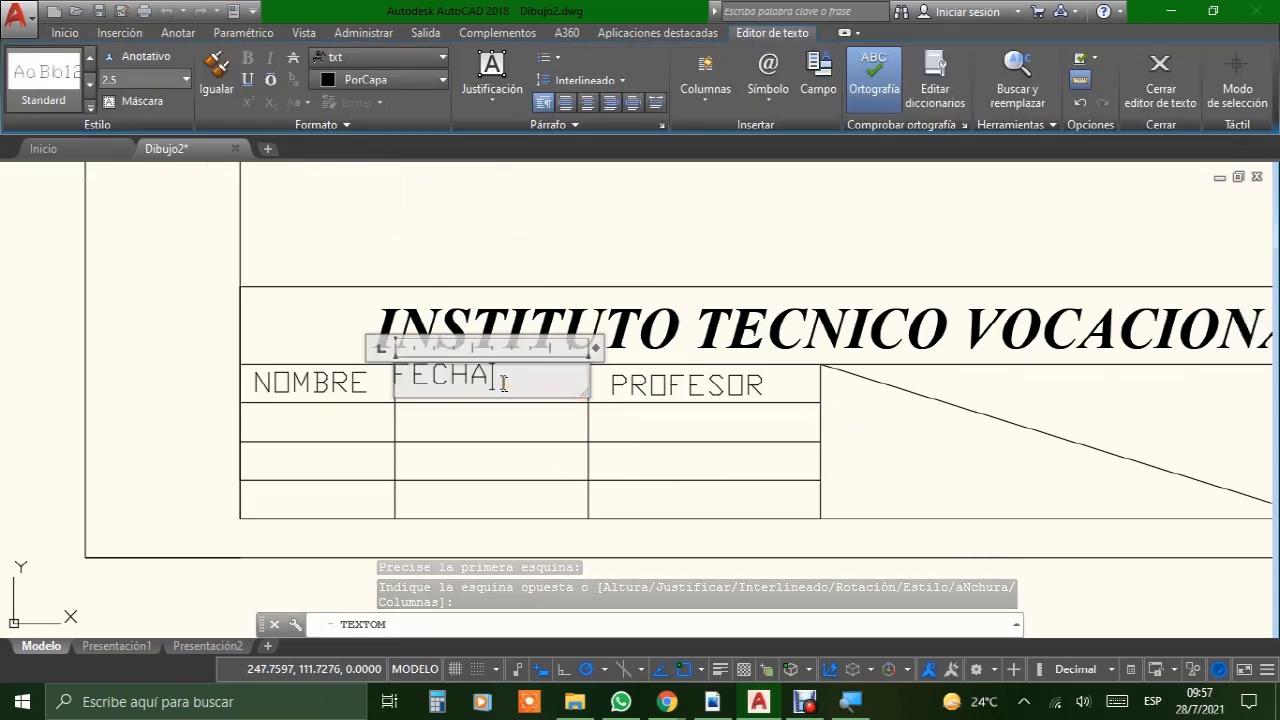
click(495, 412)
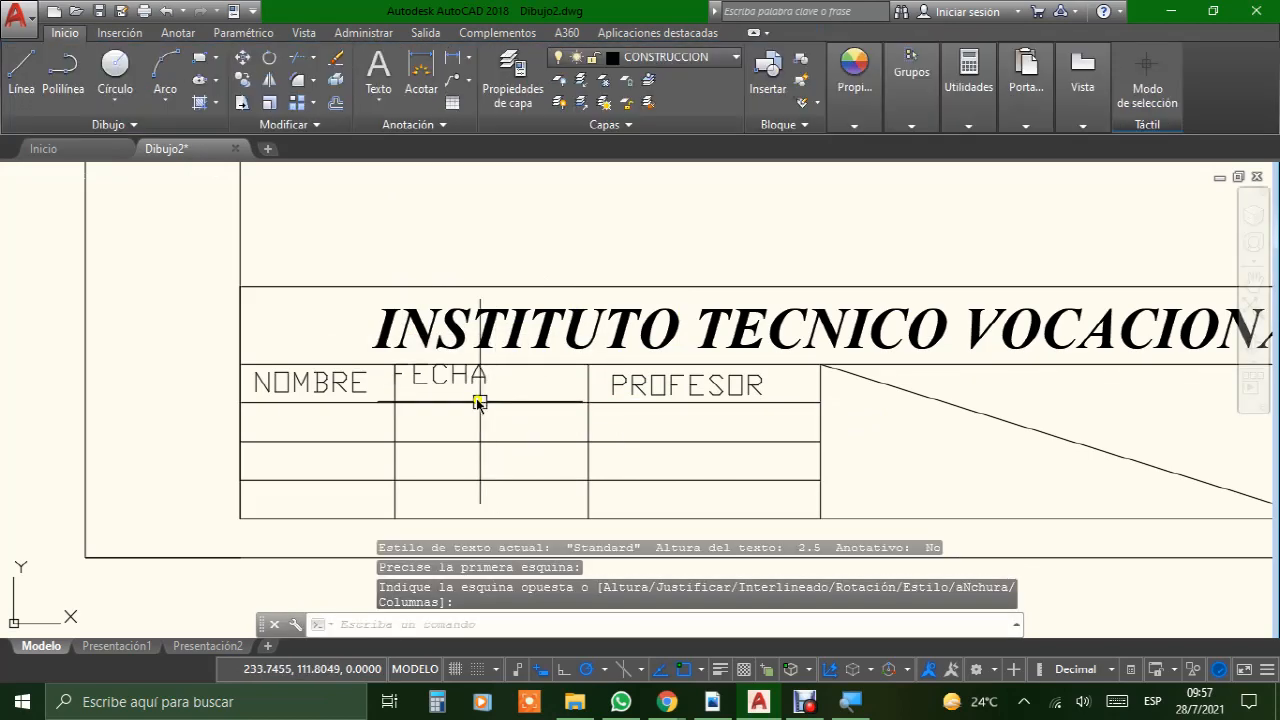
mouse_move(476, 385)
mouse_down()
mouse_move(466, 380)
mouse_move(480, 406)
mouse_move(511, 391)
mouse_move(494, 389)
mouse_up()
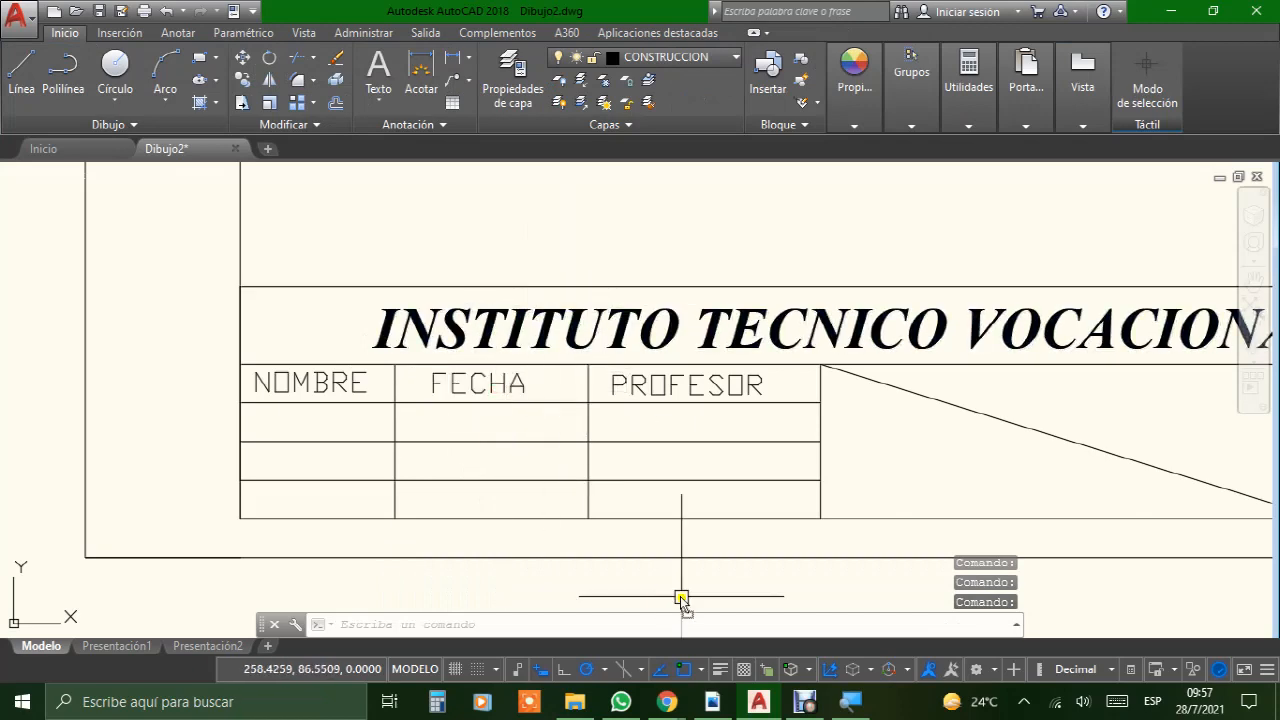
mouse_move(668, 705)
click(724, 660)
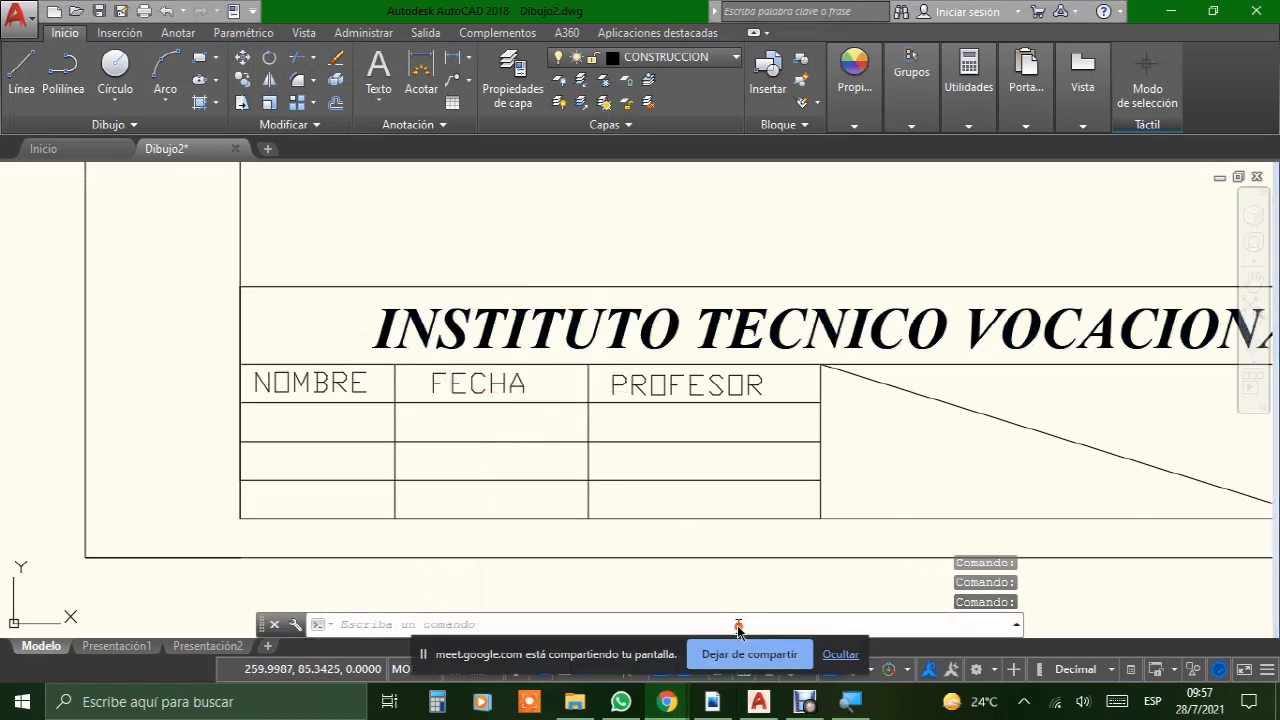
Step: Hide the screen-sharing notice and examine the title block's header row and the empty cells at its right end
click(838, 658)
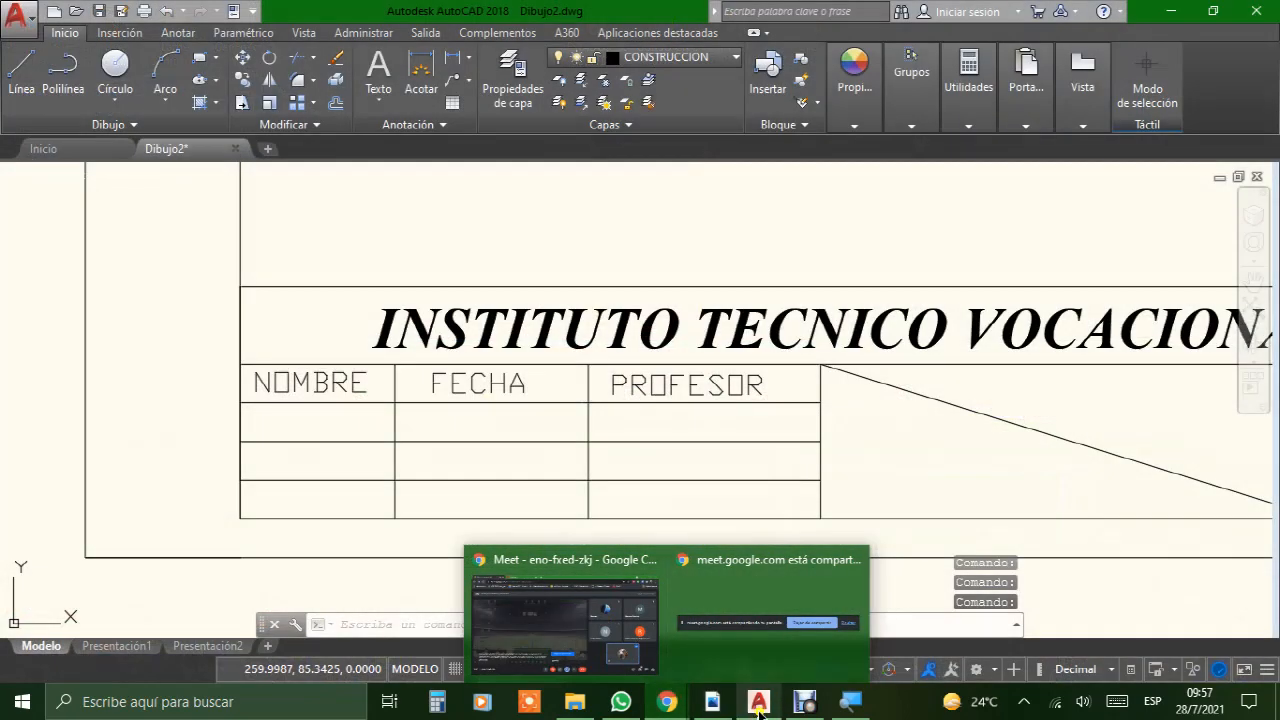
scroll(525, 283, down, 2)
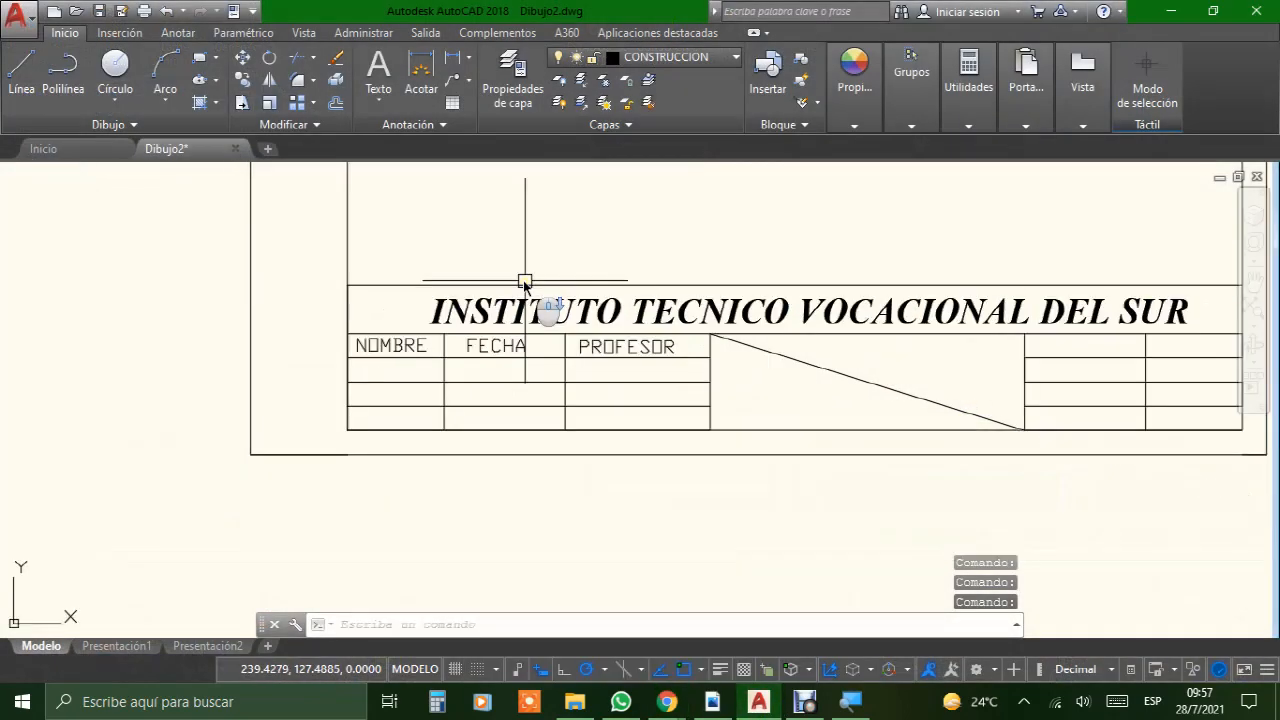
middle_drag(874, 323, 607, 360)
scroll(607, 360, down, 2)
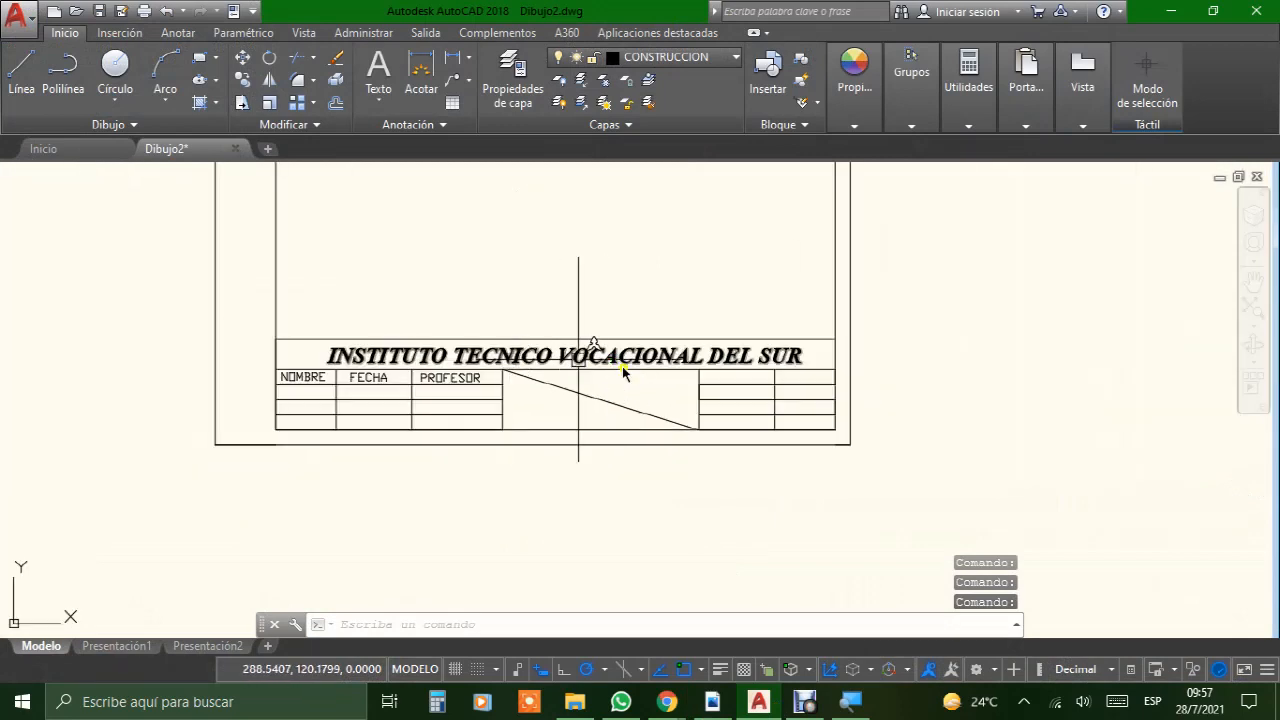
scroll(722, 415, up, 3)
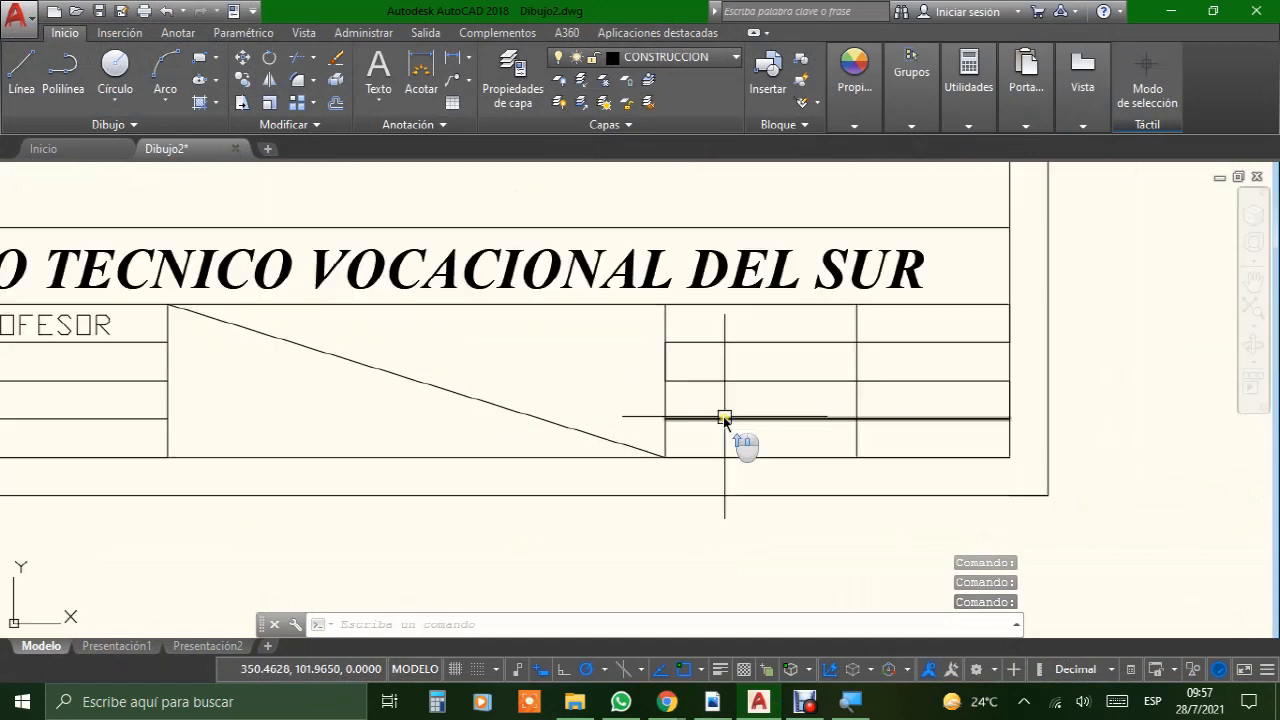
Step: Check the title block in the FORMATO BUENO PDF, return to AutoCAD, and compare it with the drawn title block
click(713, 703)
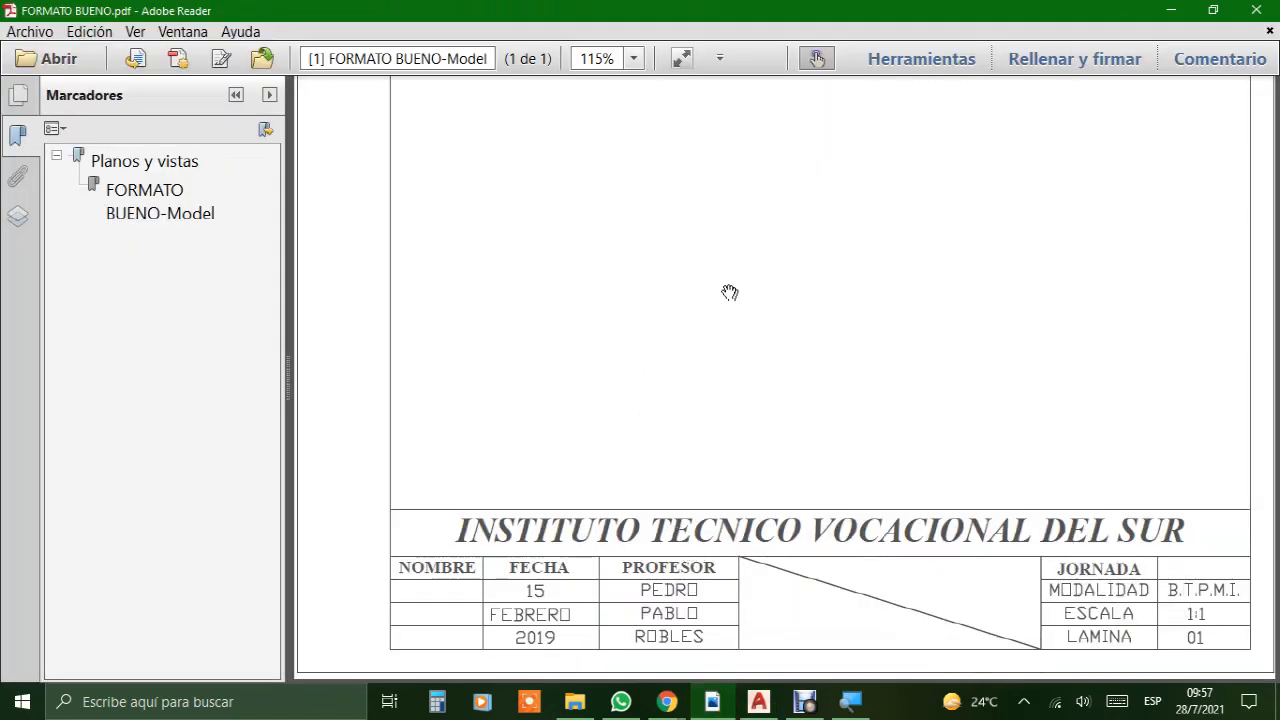
scroll(730, 292, up, 3)
scroll(730, 292, down, 2)
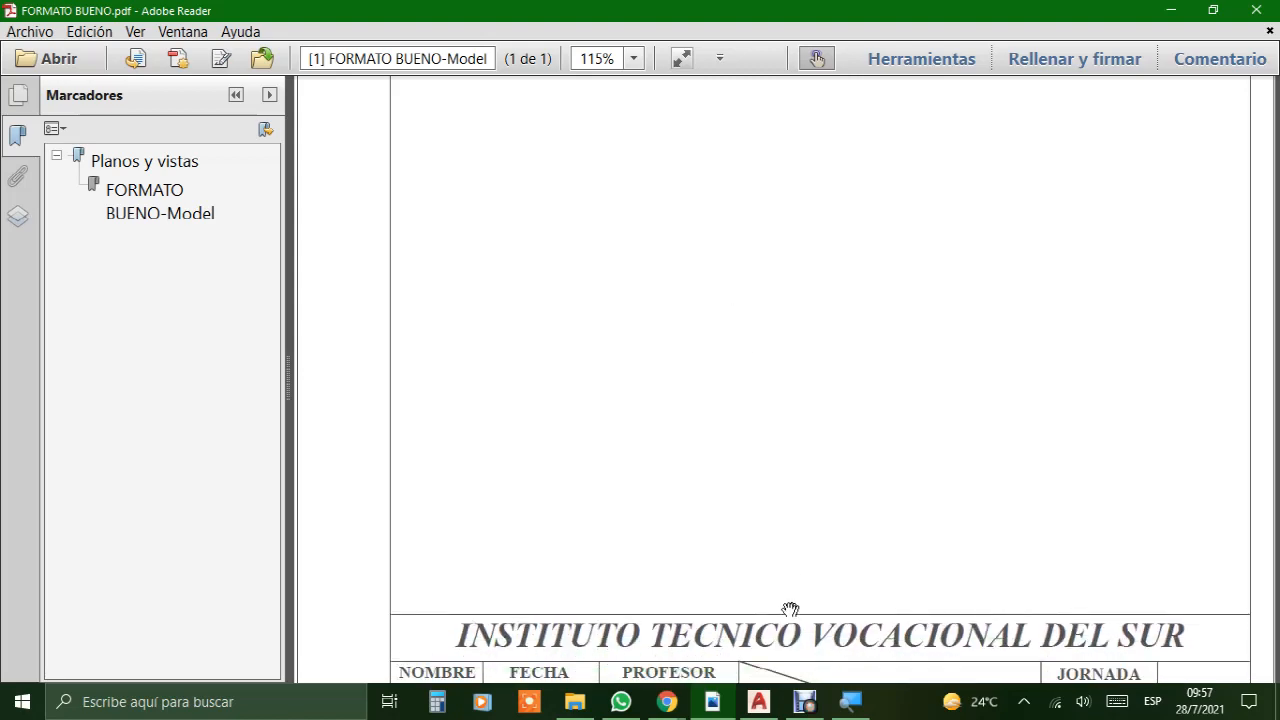
click(759, 702)
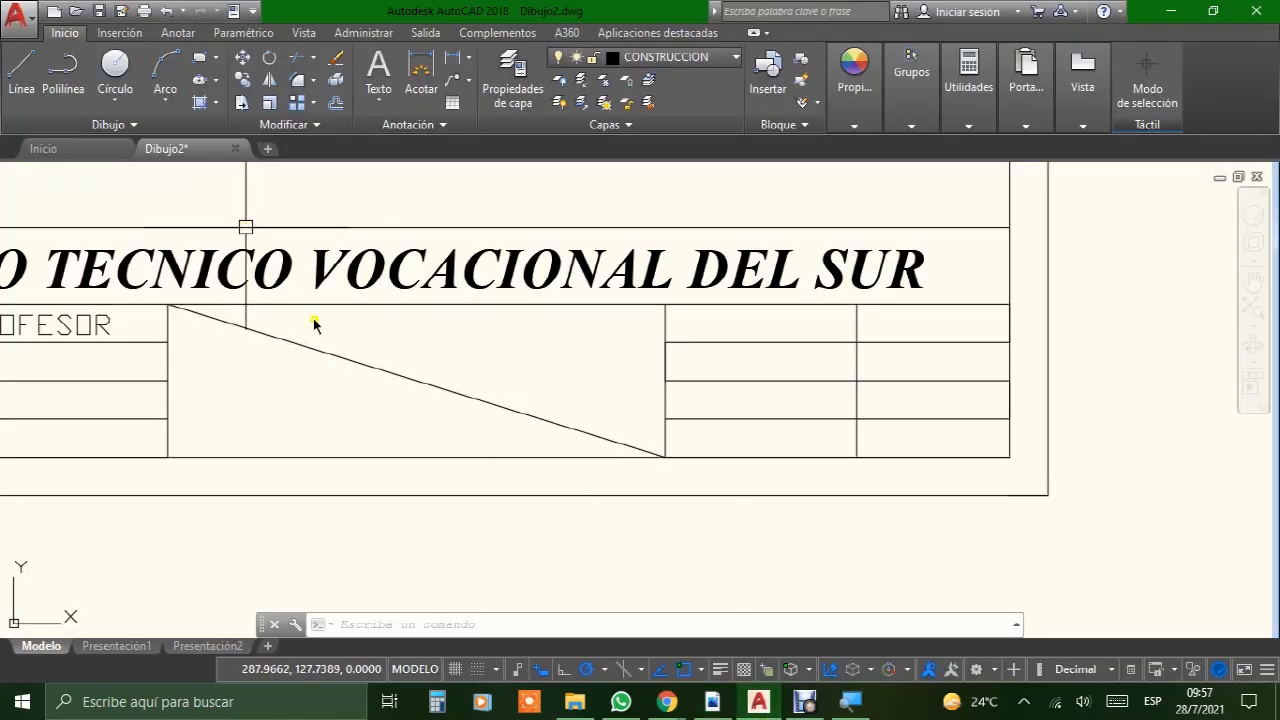
scroll(320, 323, down, 4)
middle_drag(343, 249, 544, 318)
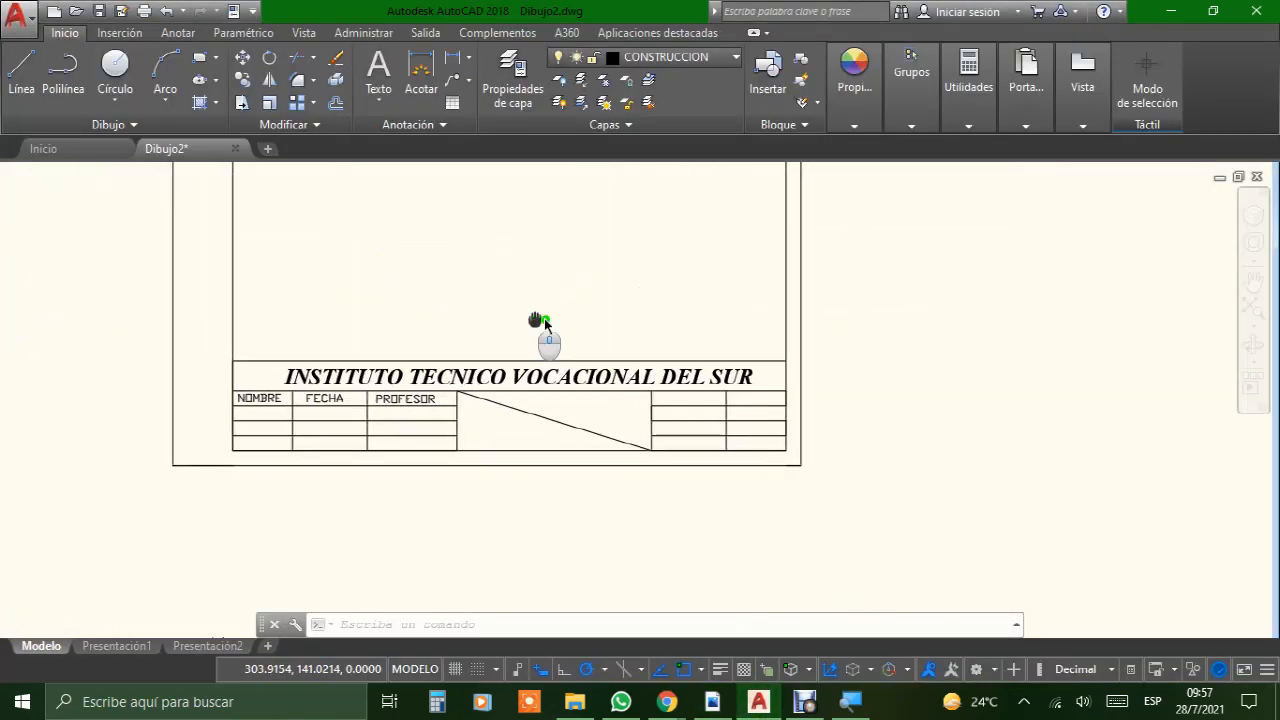
scroll(434, 305, up, 2)
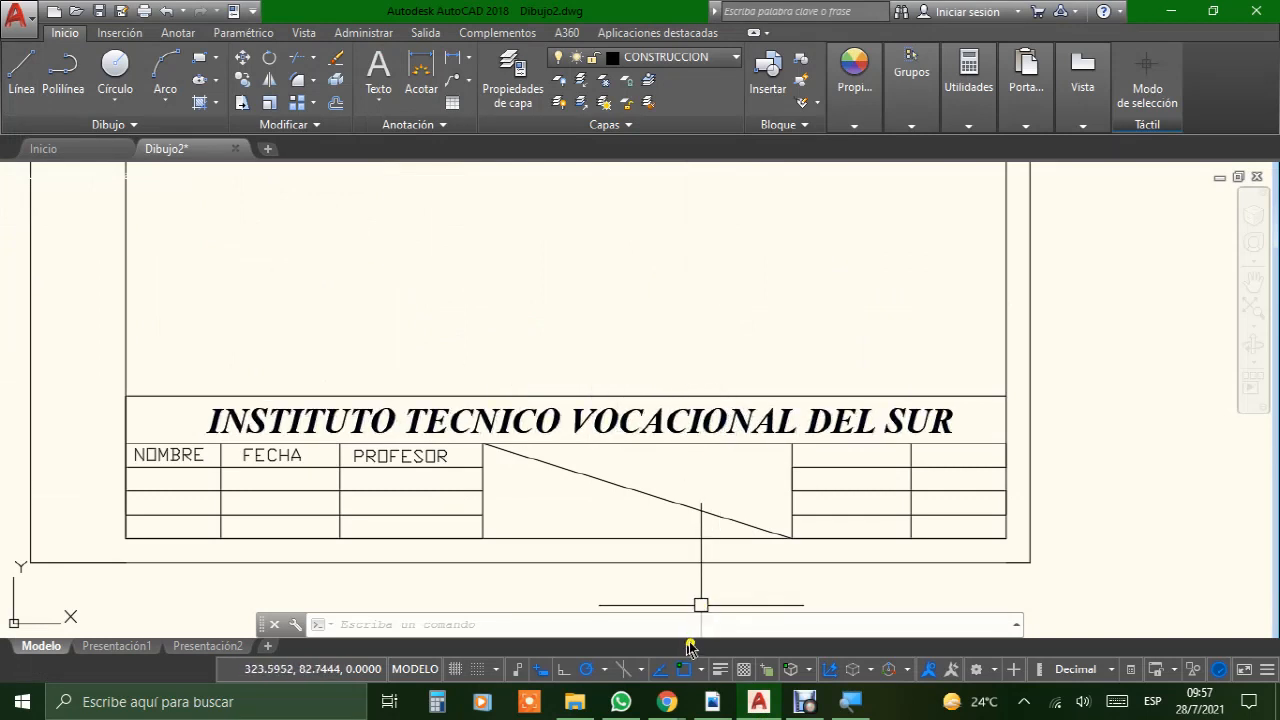
click(805, 702)
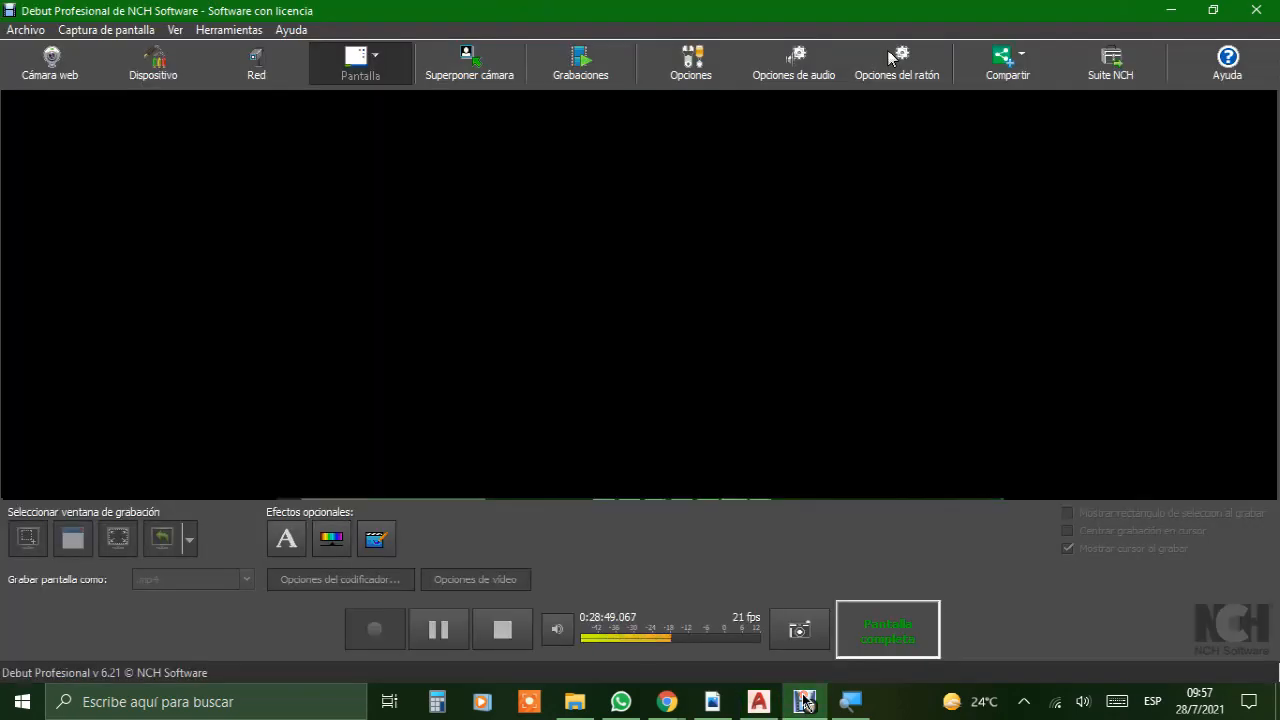